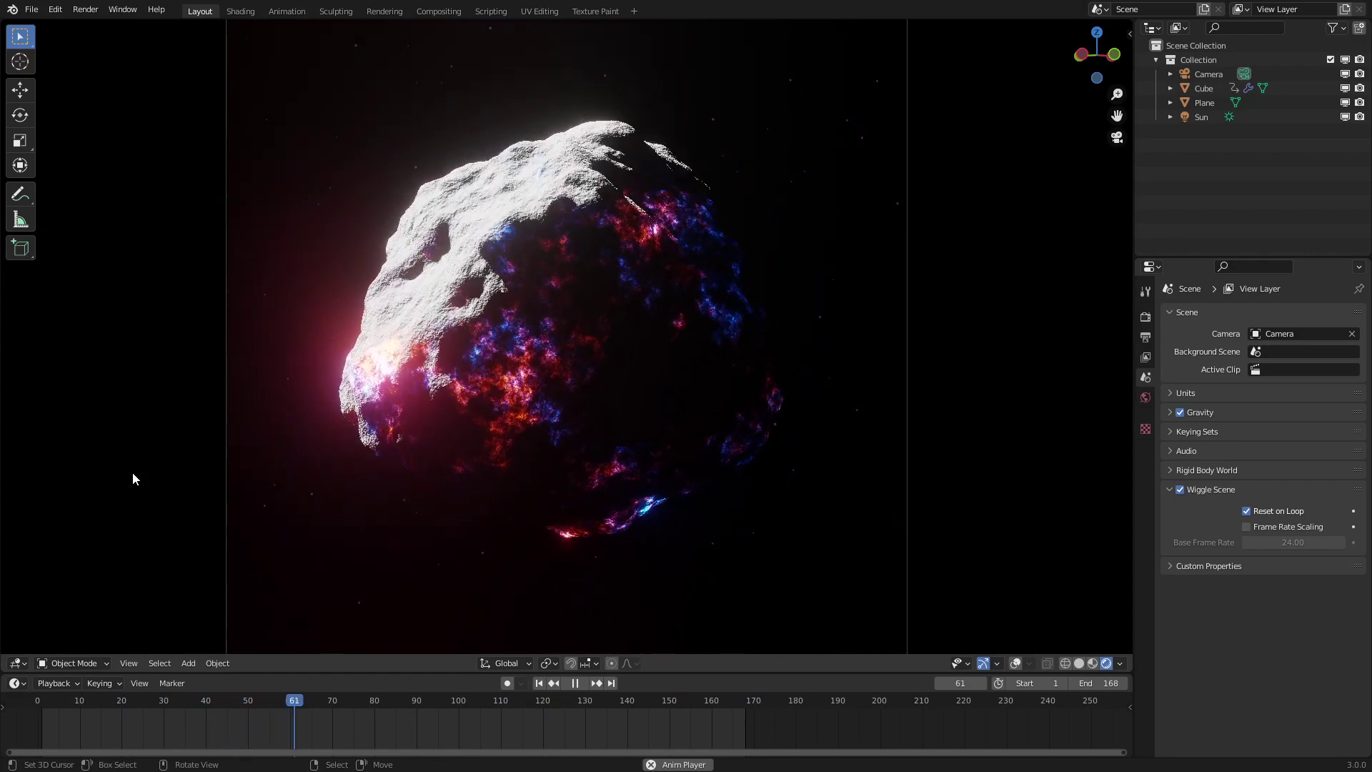
Step: Set up the Shading workspace with a wider, solid-shaded 3D viewport, the playback stopped and the existing collection hidden
scroll(451, 357, up, 2)
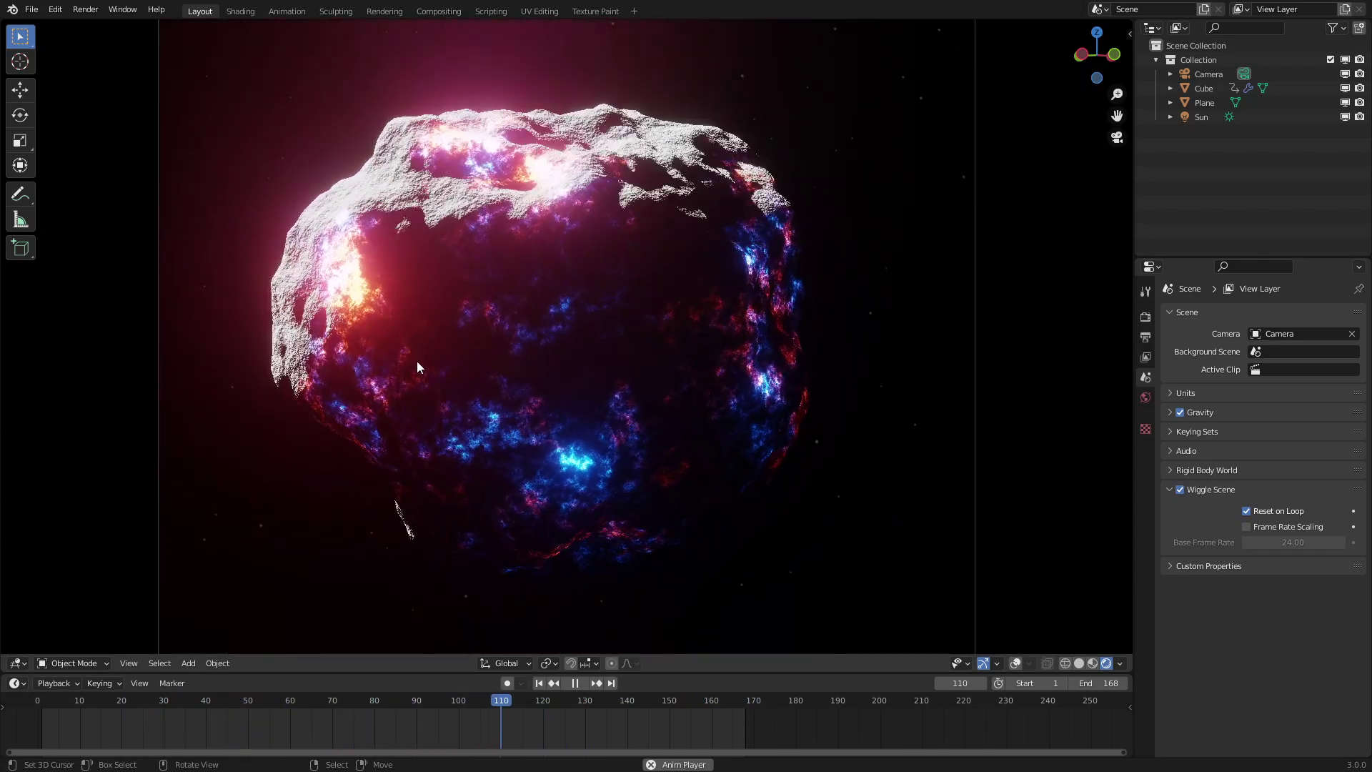
click(231, 10)
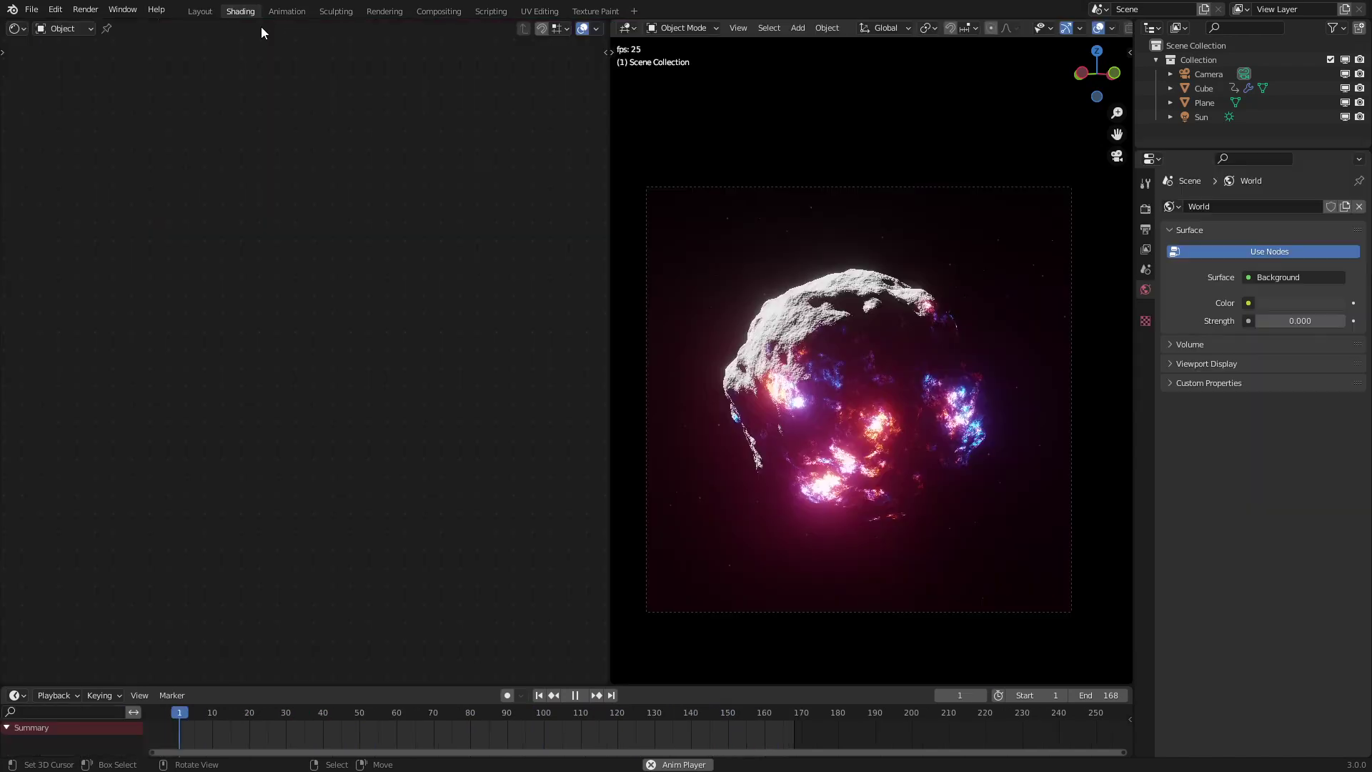
click(1345, 60)
key(space)
drag(609, 334, 321, 339)
key(shift+z)
Step: Add a cube mesh and clear its location so it sits at the world origin
key(shift+a)
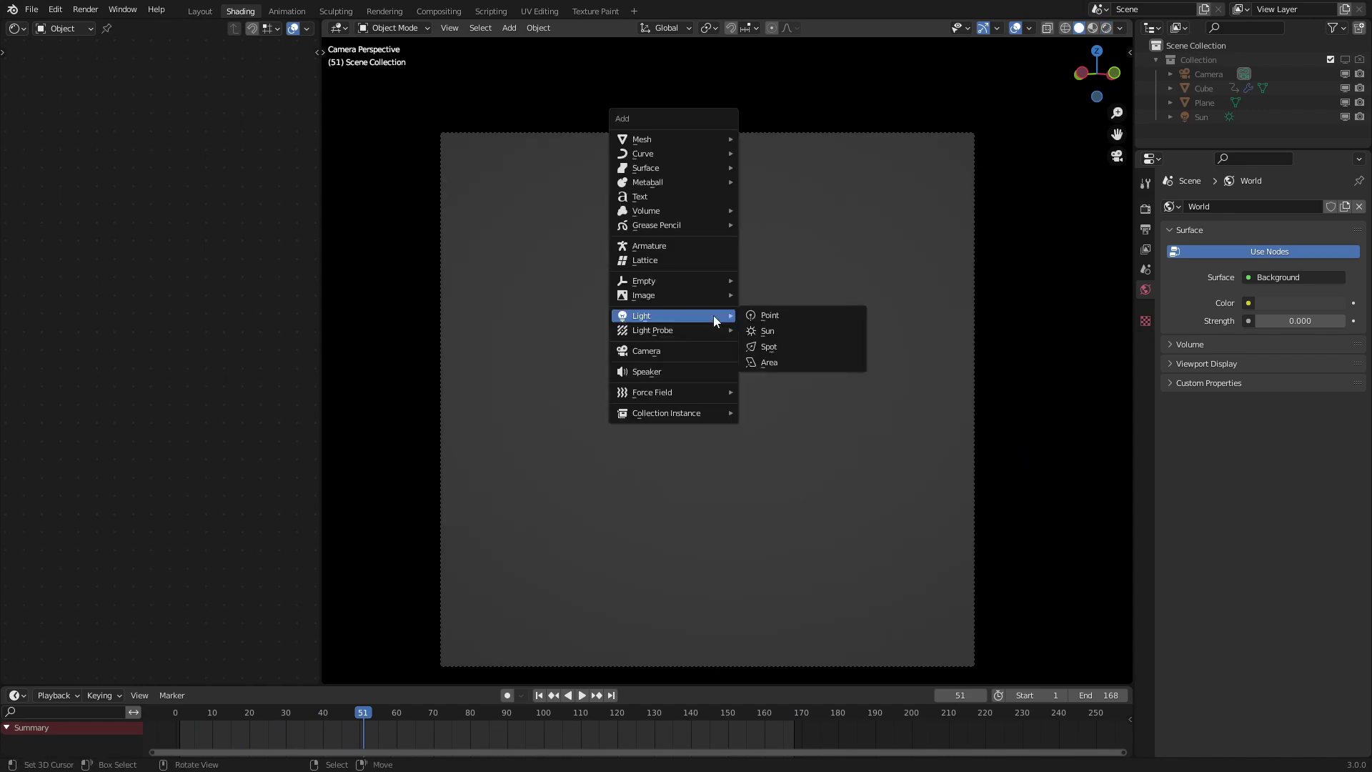
mouse_move(650, 135)
click(837, 160)
key(alt+g)
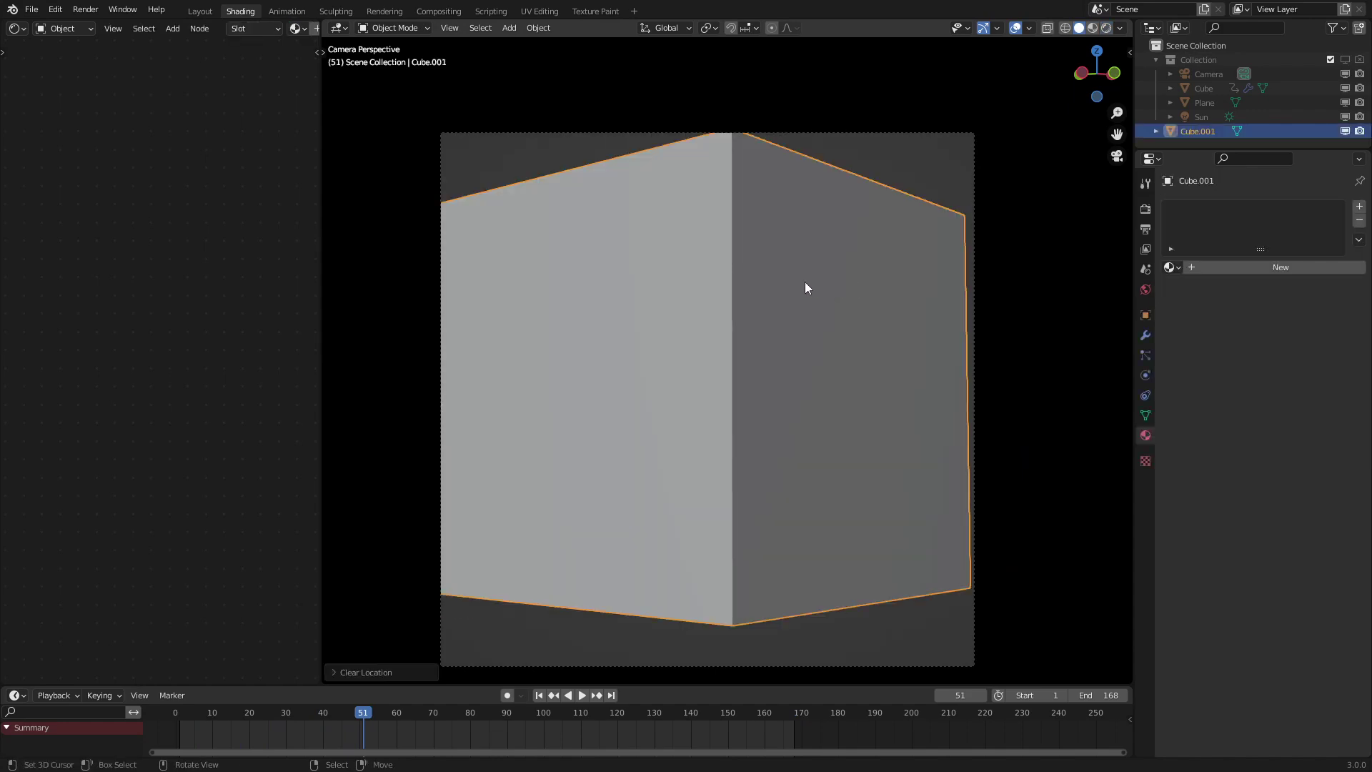
Step: Add a Subdivision Surface modifier to the new cube with viewport and render levels both set to 6
middle_drag(804, 281, 753, 303)
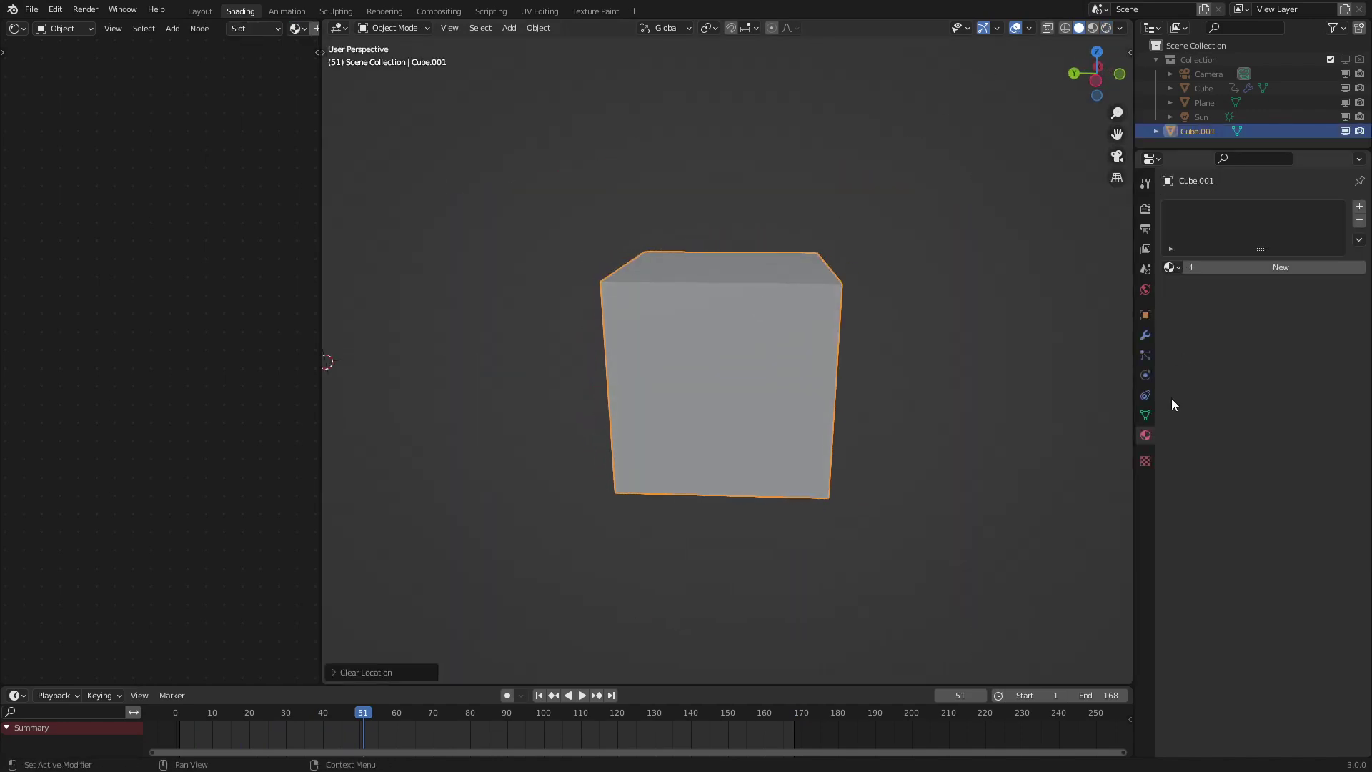
click(1145, 315)
click(1145, 335)
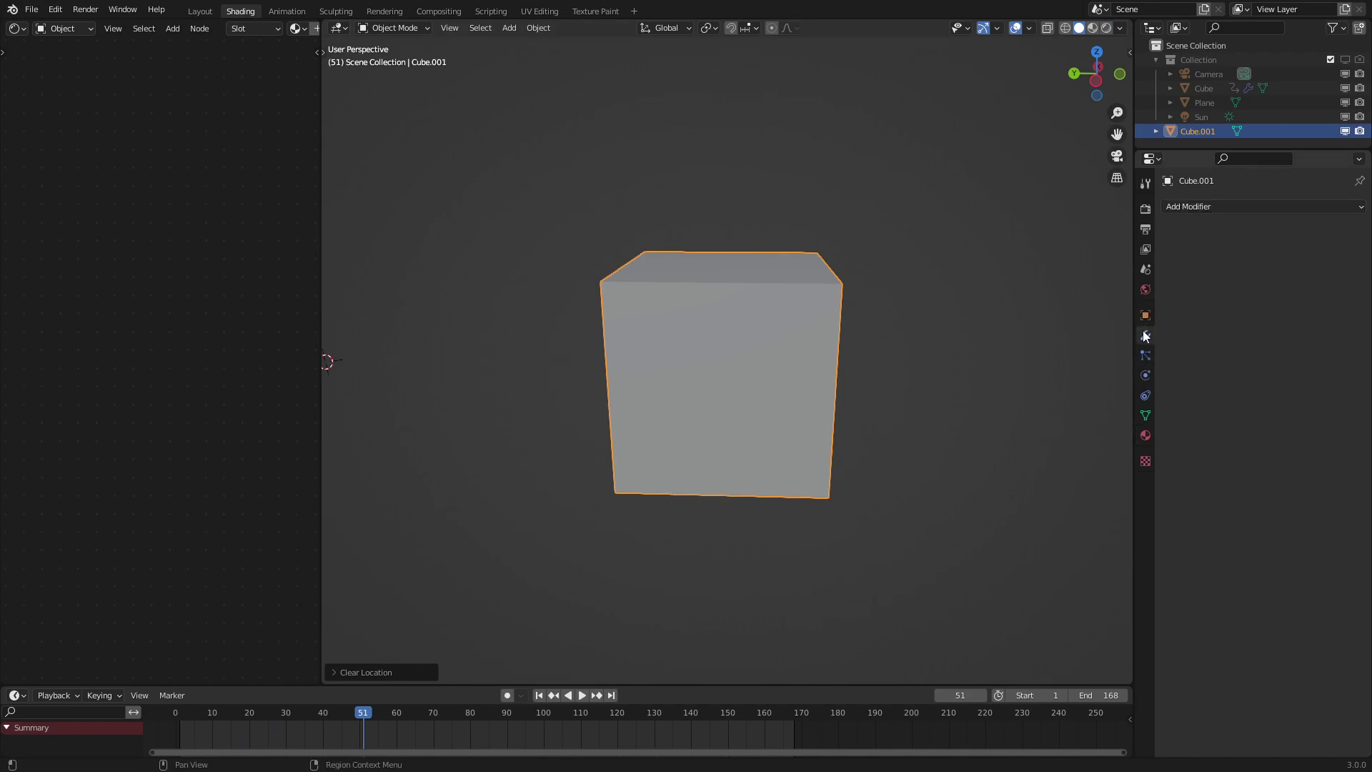
click(1204, 207)
click(1110, 467)
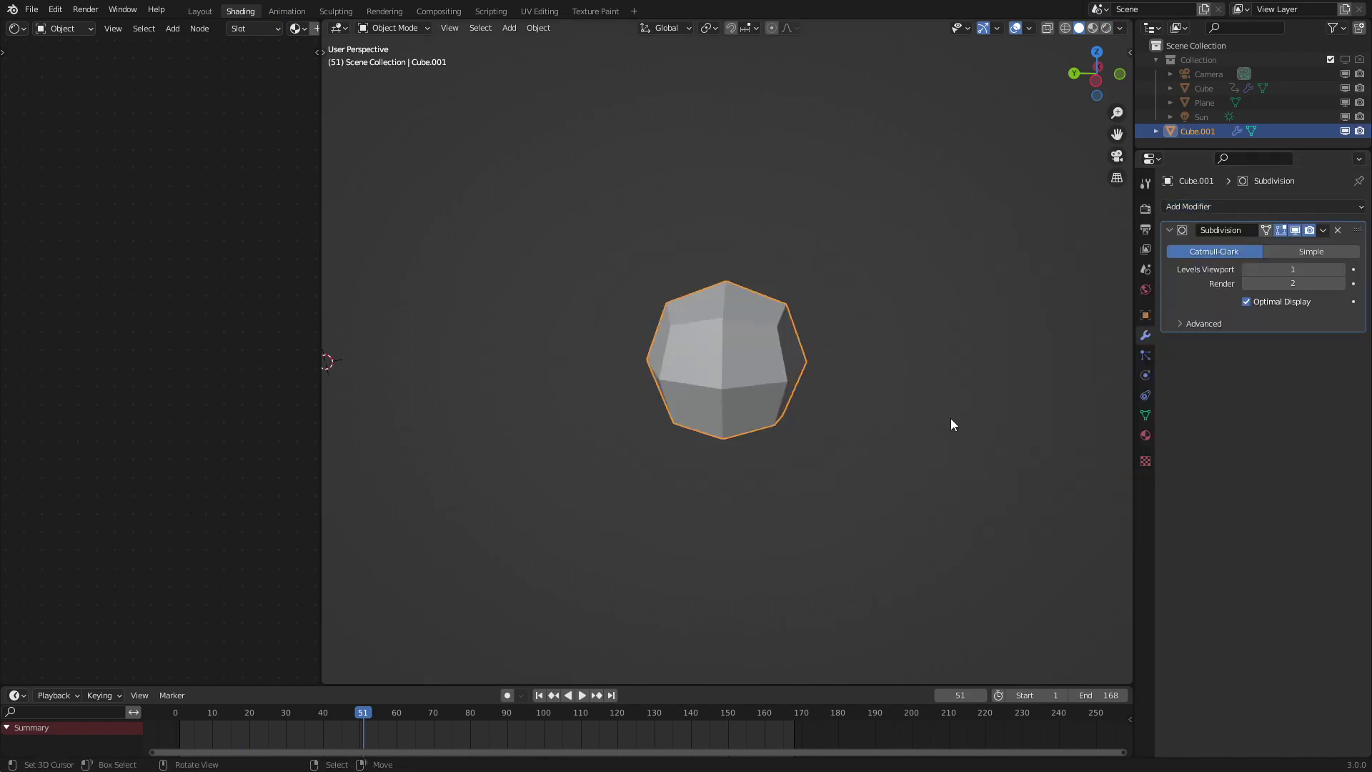
scroll(868, 370, up, 4)
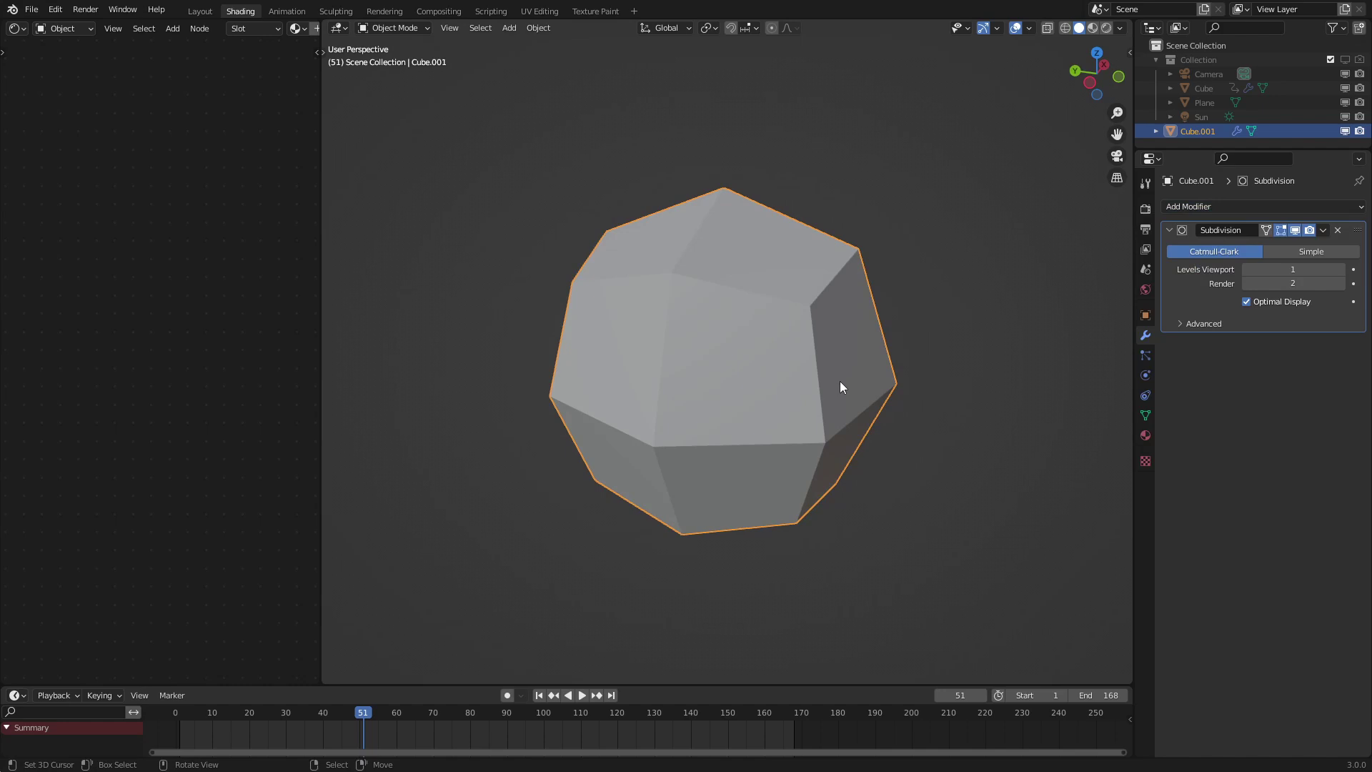
drag(1292, 269, 1292, 283)
text(6)
key(Return)
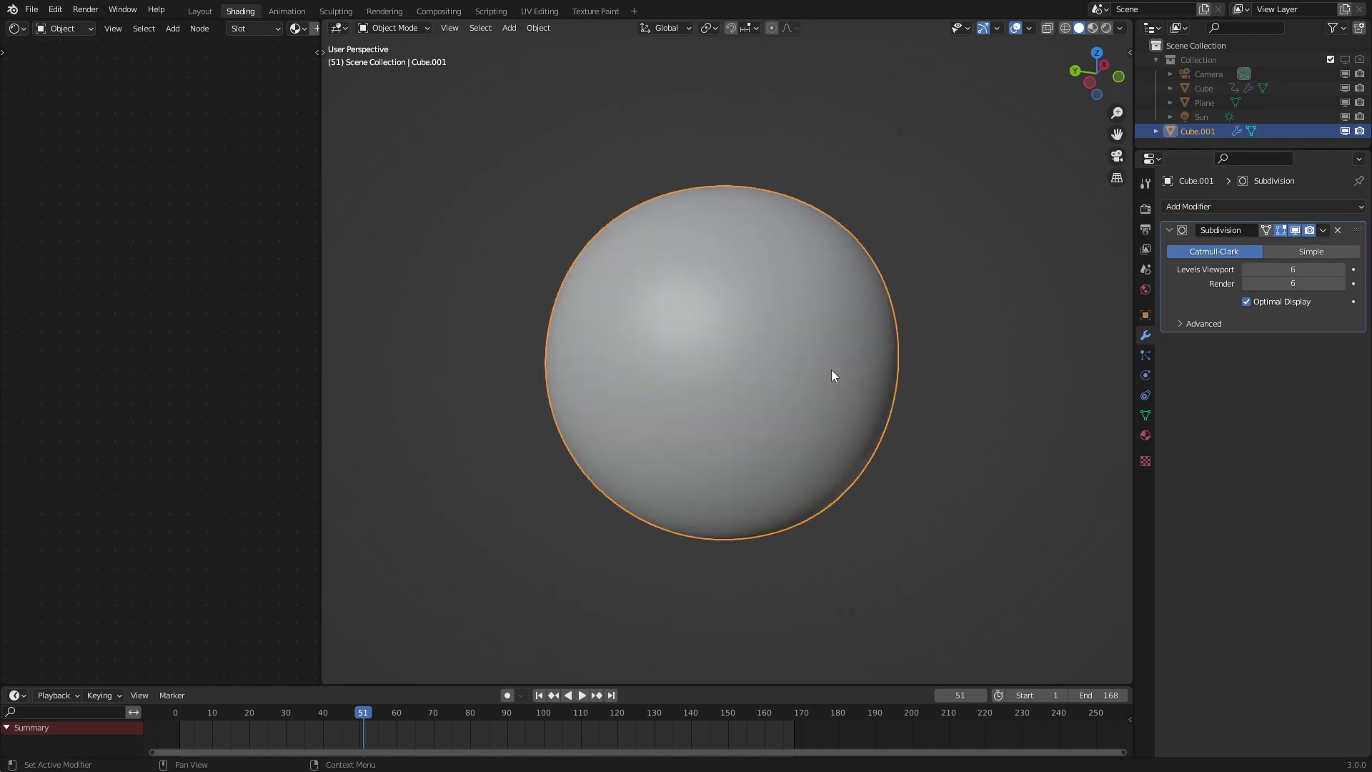
Step: In wireframe display, turn off the Subdivision modifier's Optimal Display and Use Limit Surface options
key(z)
click(752, 383)
click(1247, 301)
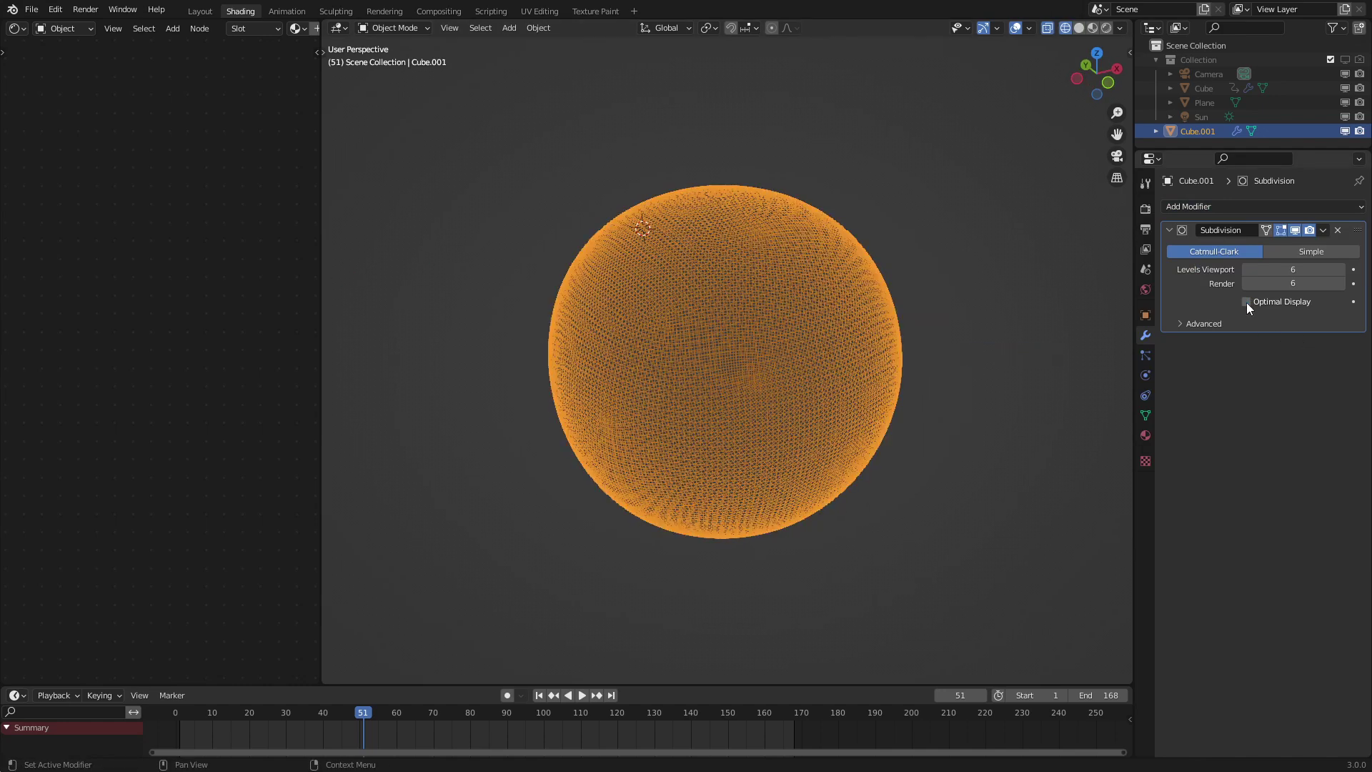
click(1220, 328)
middle_drag(707, 372, 608, 382)
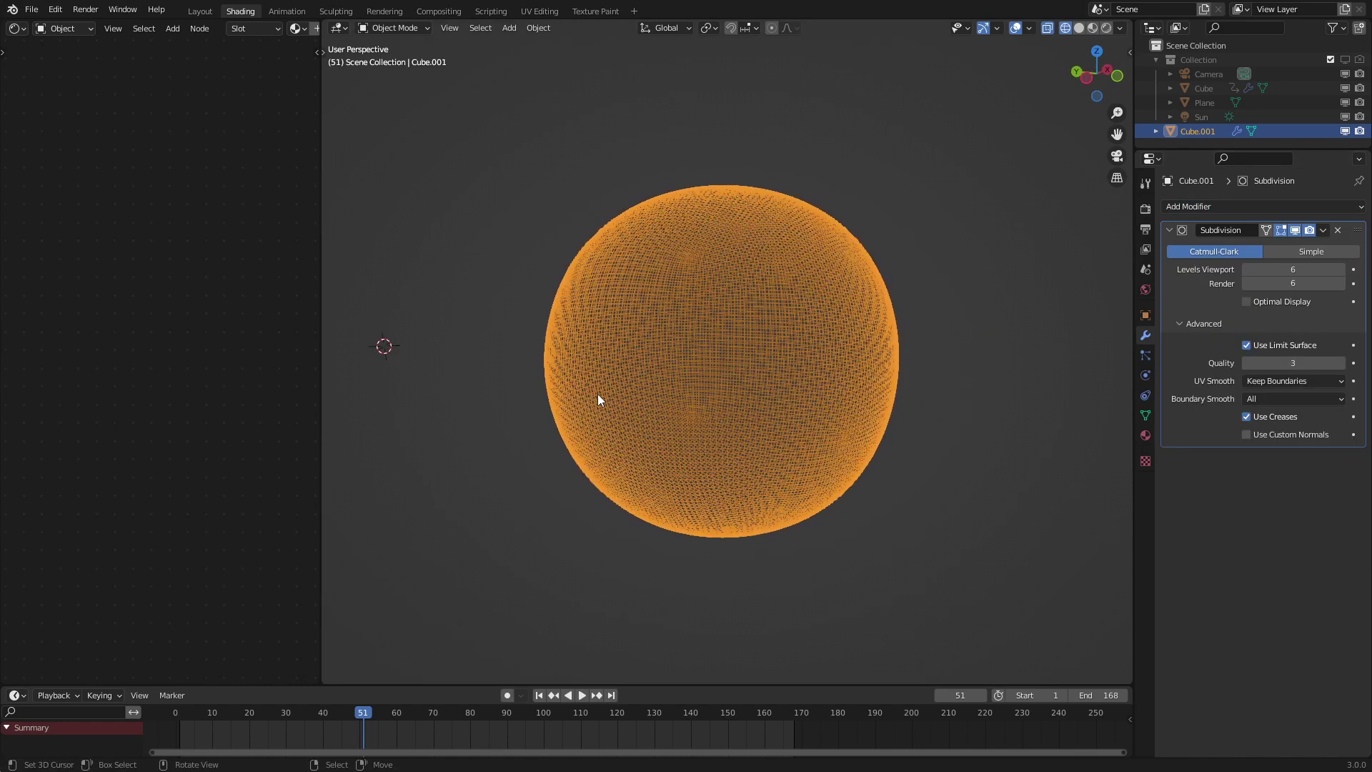
scroll(748, 362, up, 4)
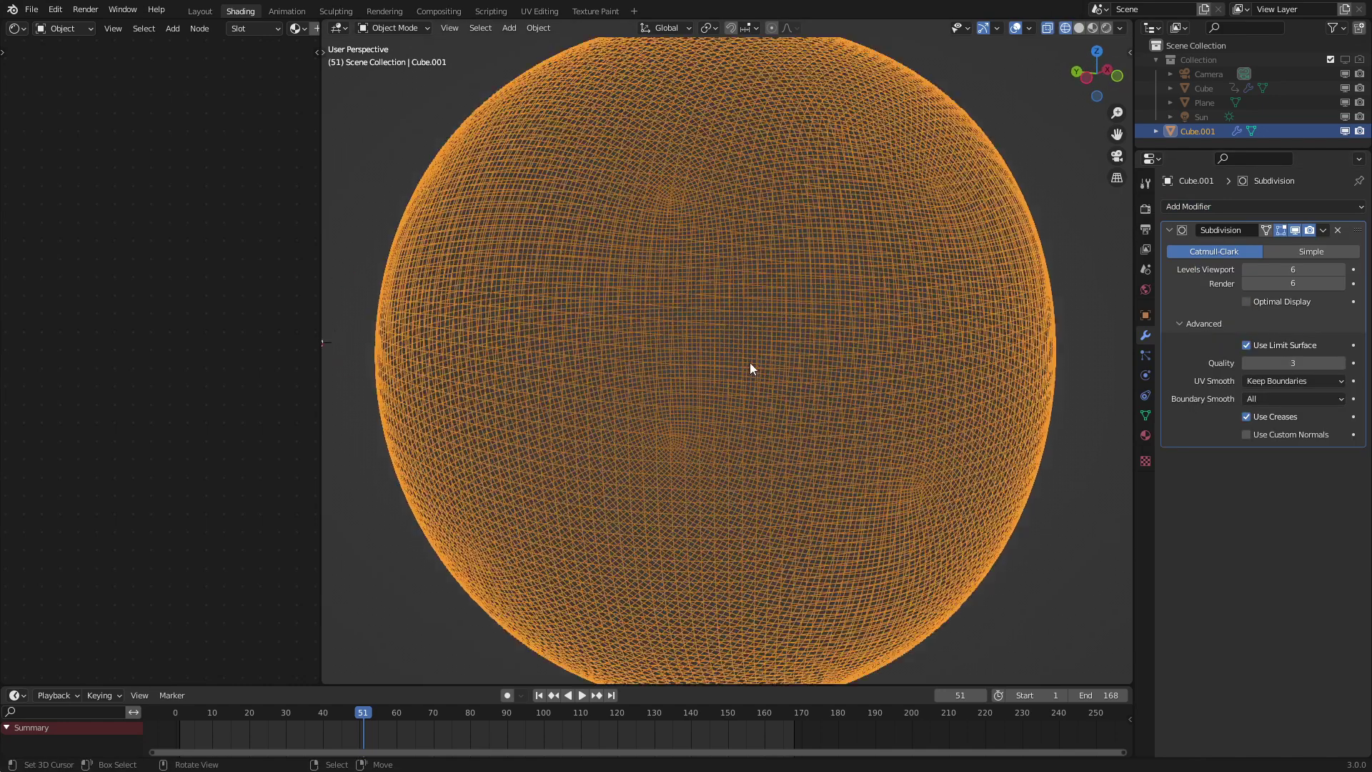
click(1247, 345)
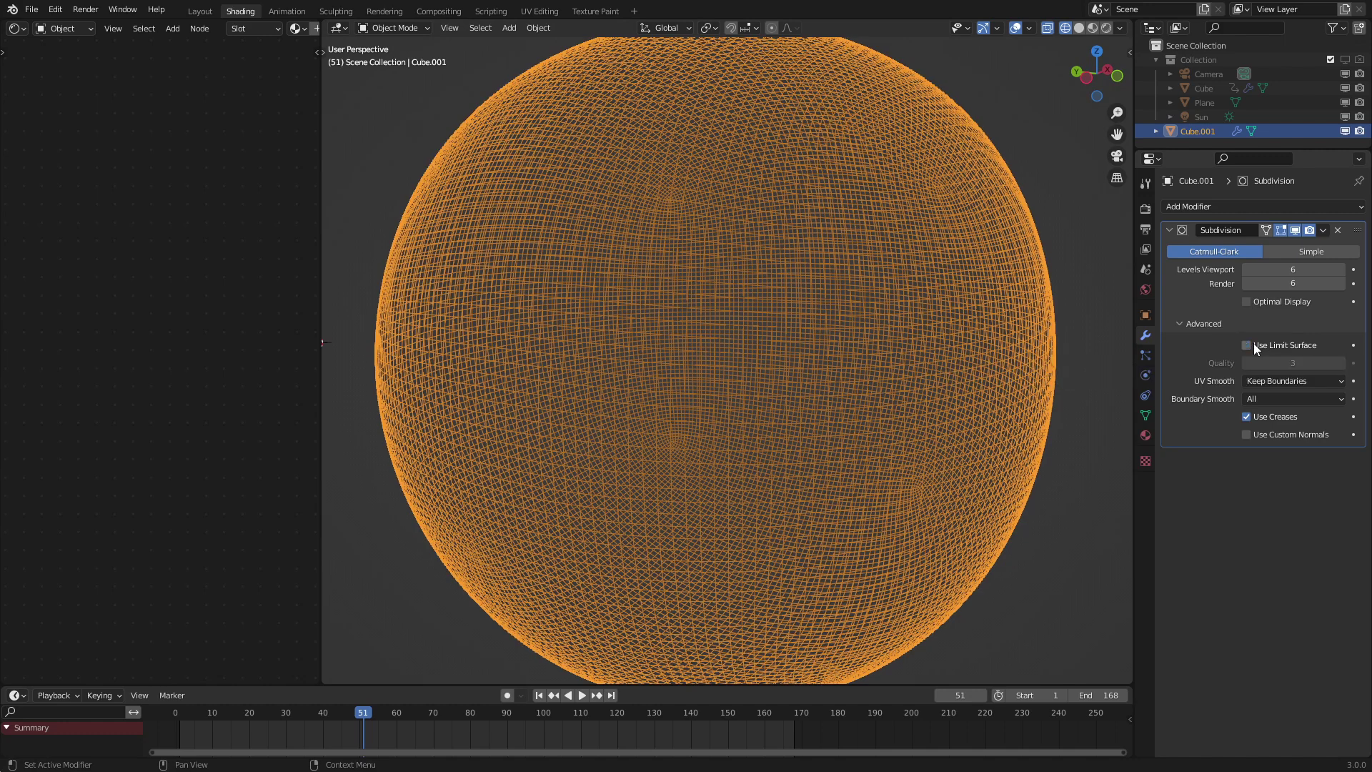
middle_drag(714, 278, 664, 299)
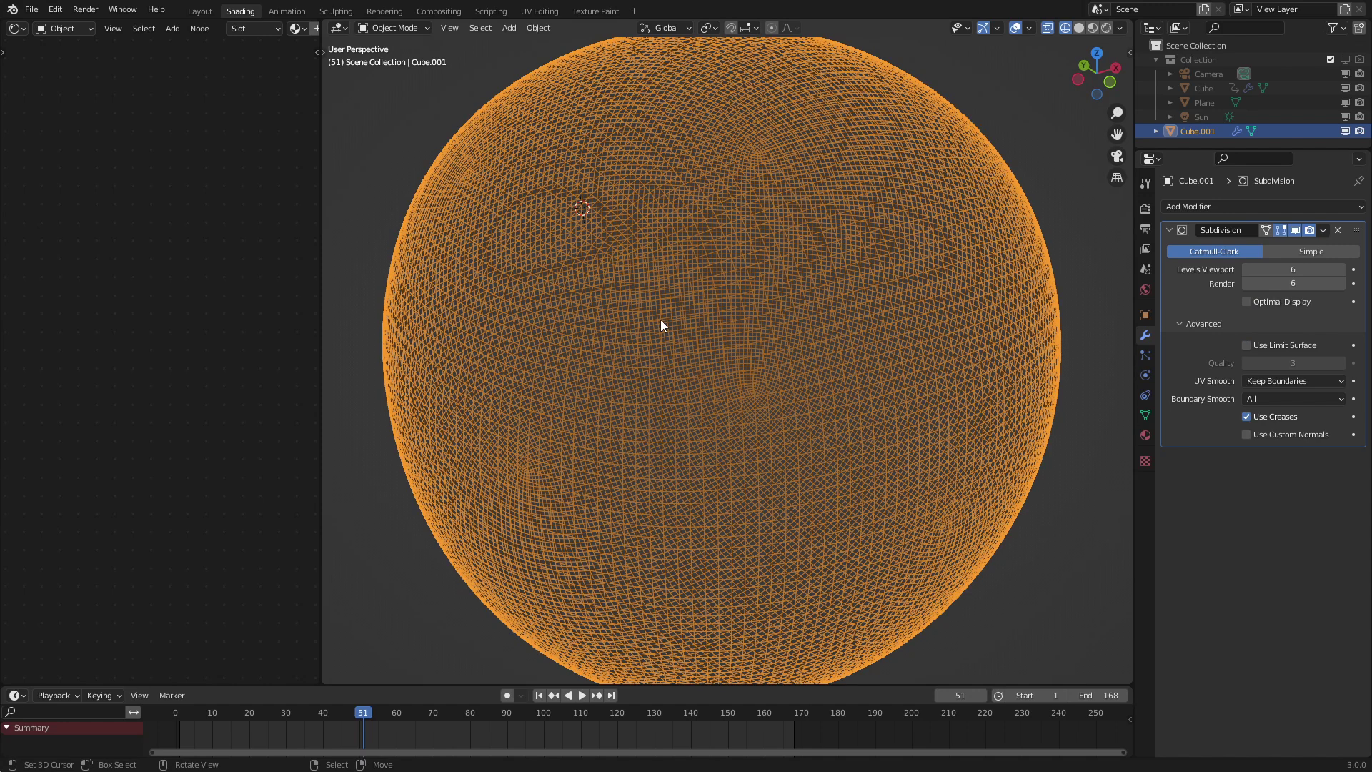
click(1225, 325)
scroll(894, 416, down, 6)
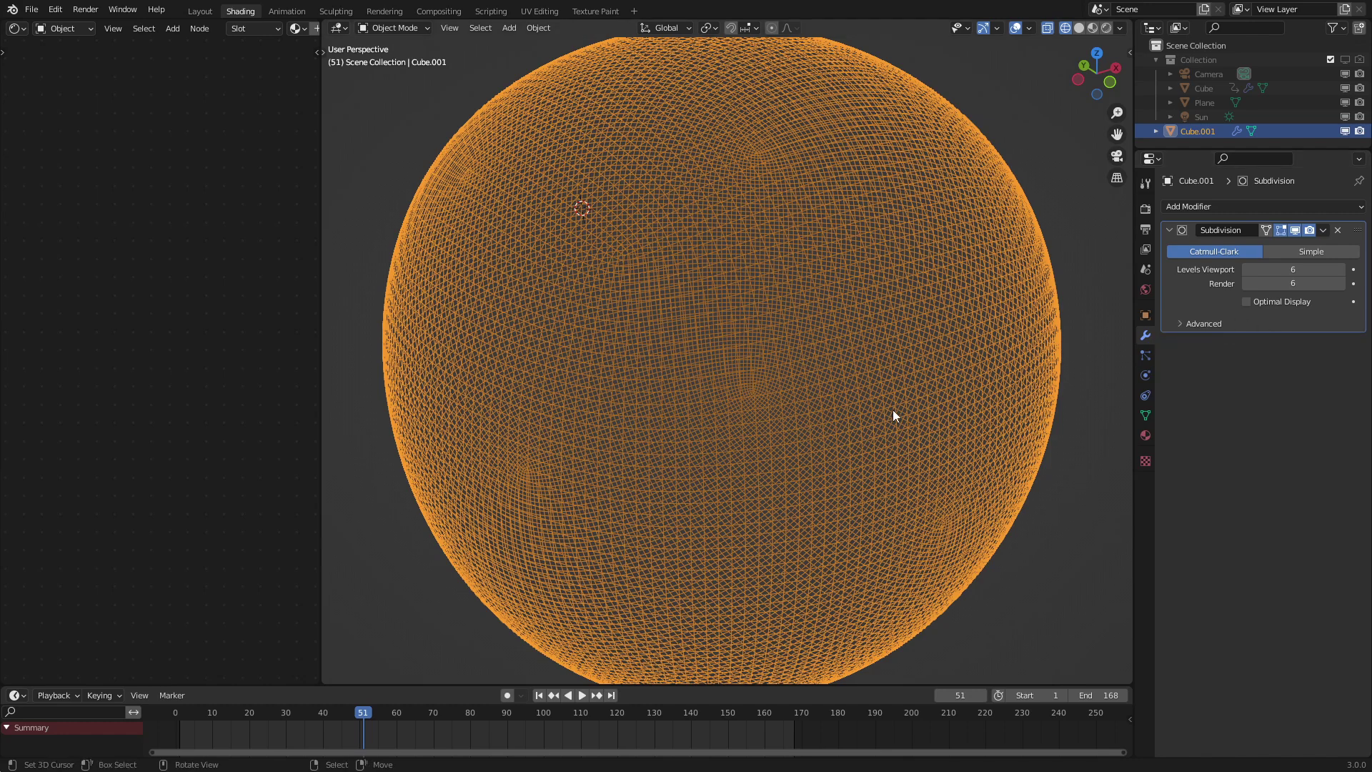
Step: Add a Displace modifier to the sphere and give it a new texture of type Clouds
key(KP_0)
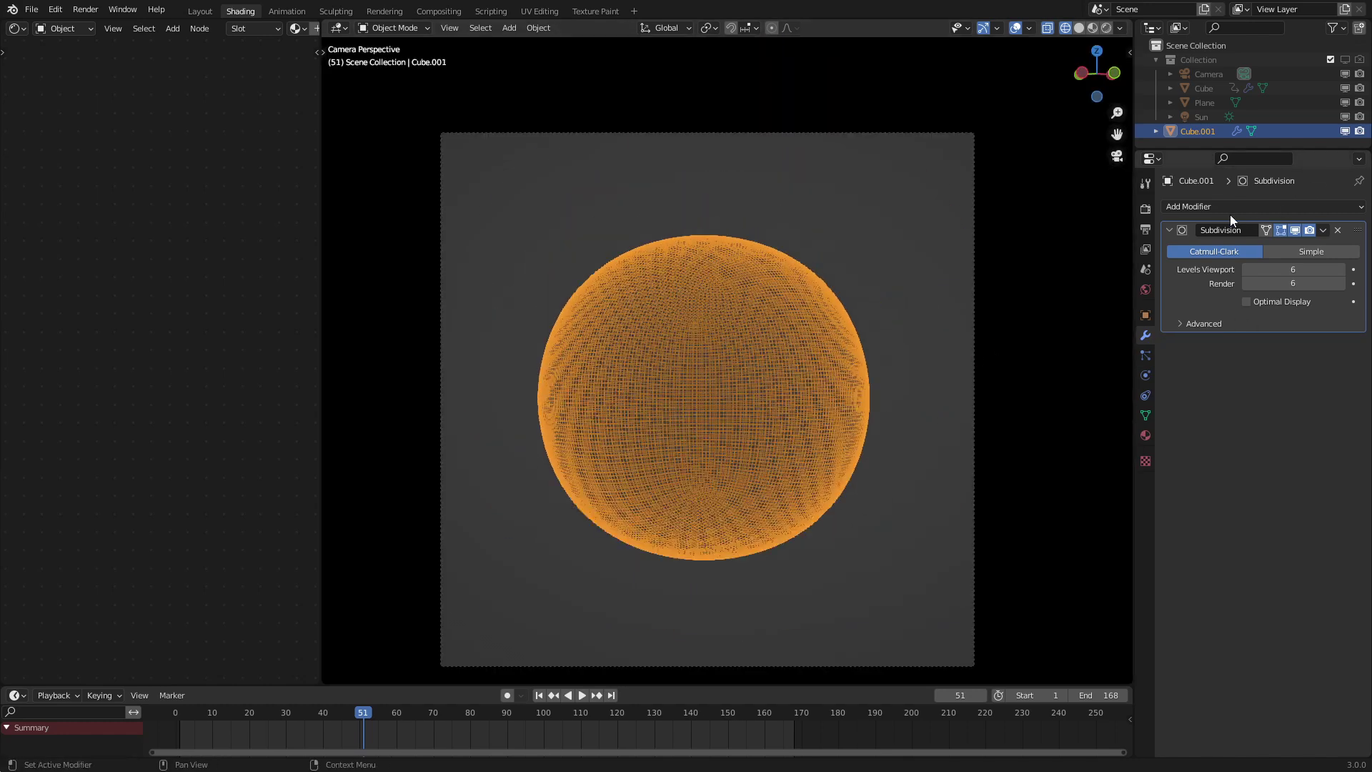
click(1227, 209)
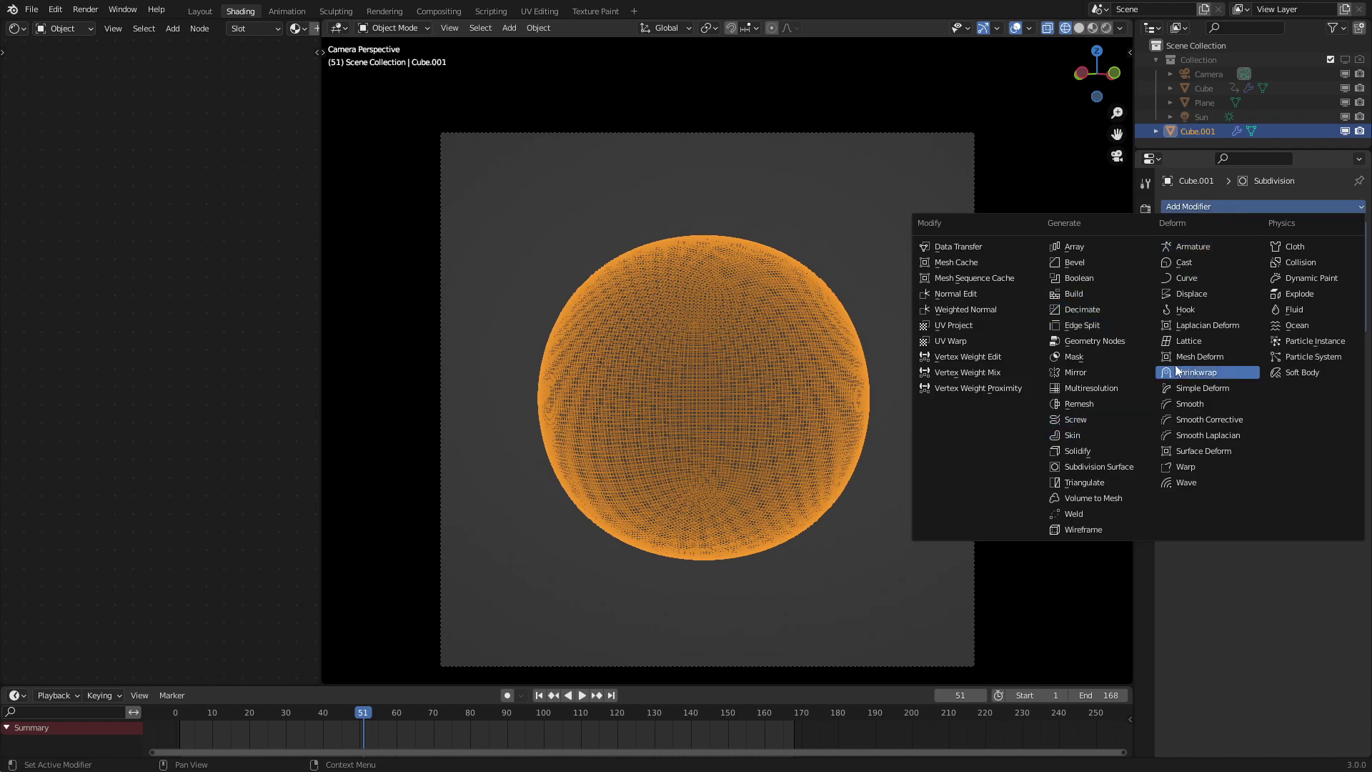
click(1206, 291)
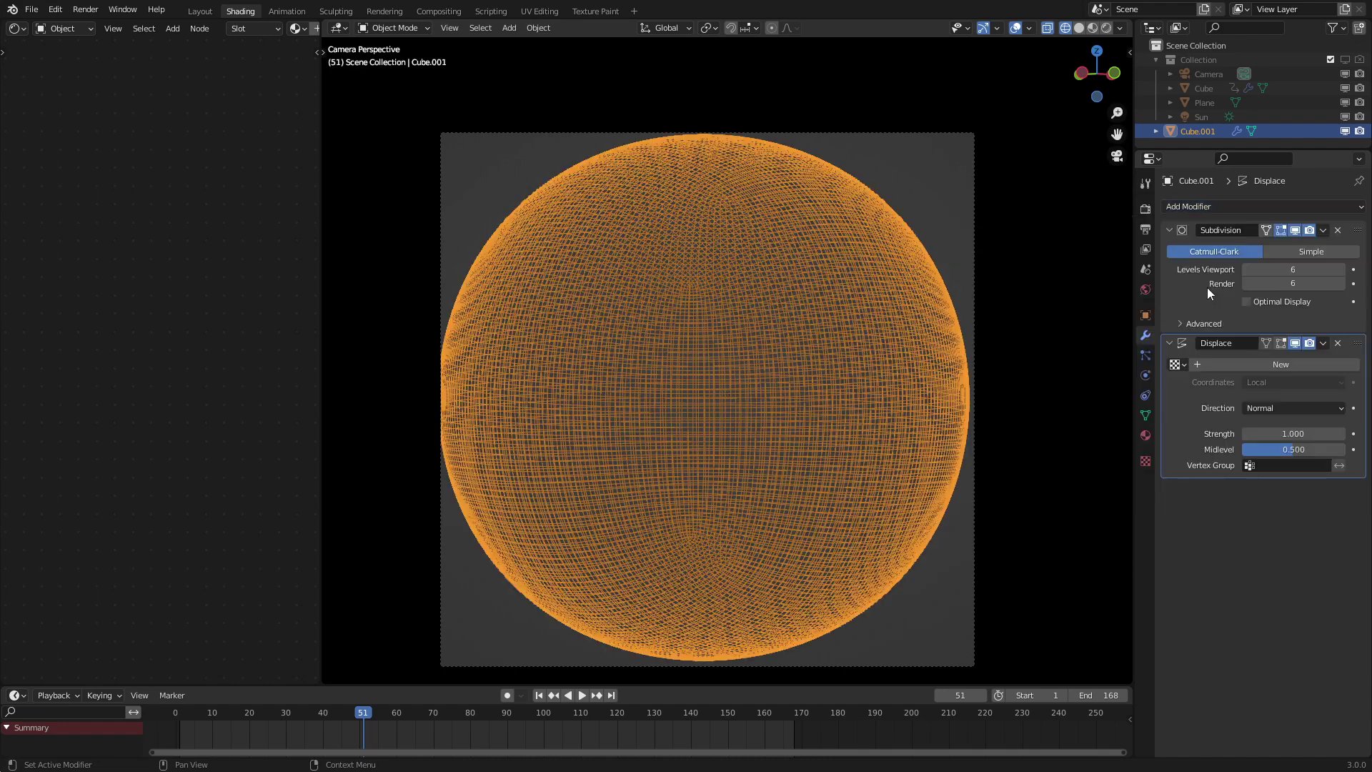
click(1280, 363)
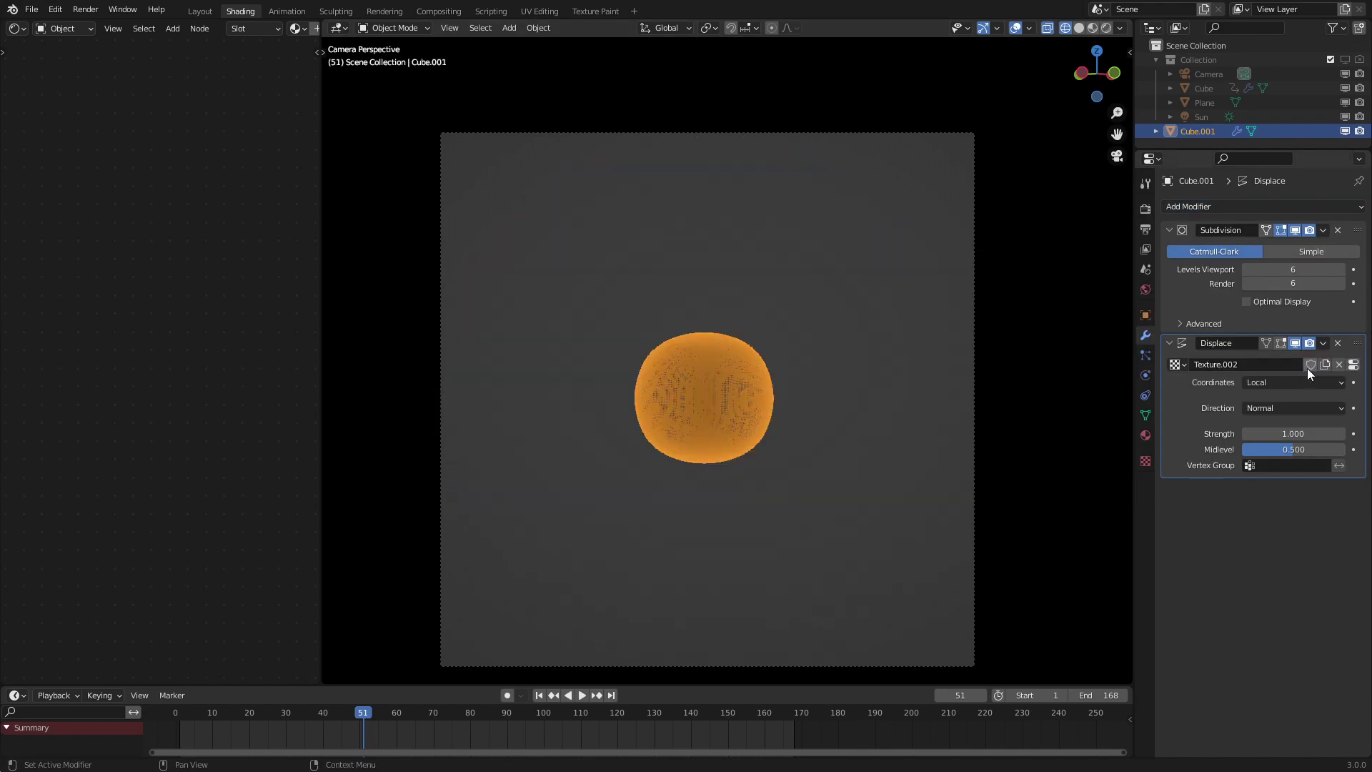
click(1353, 365)
click(1247, 249)
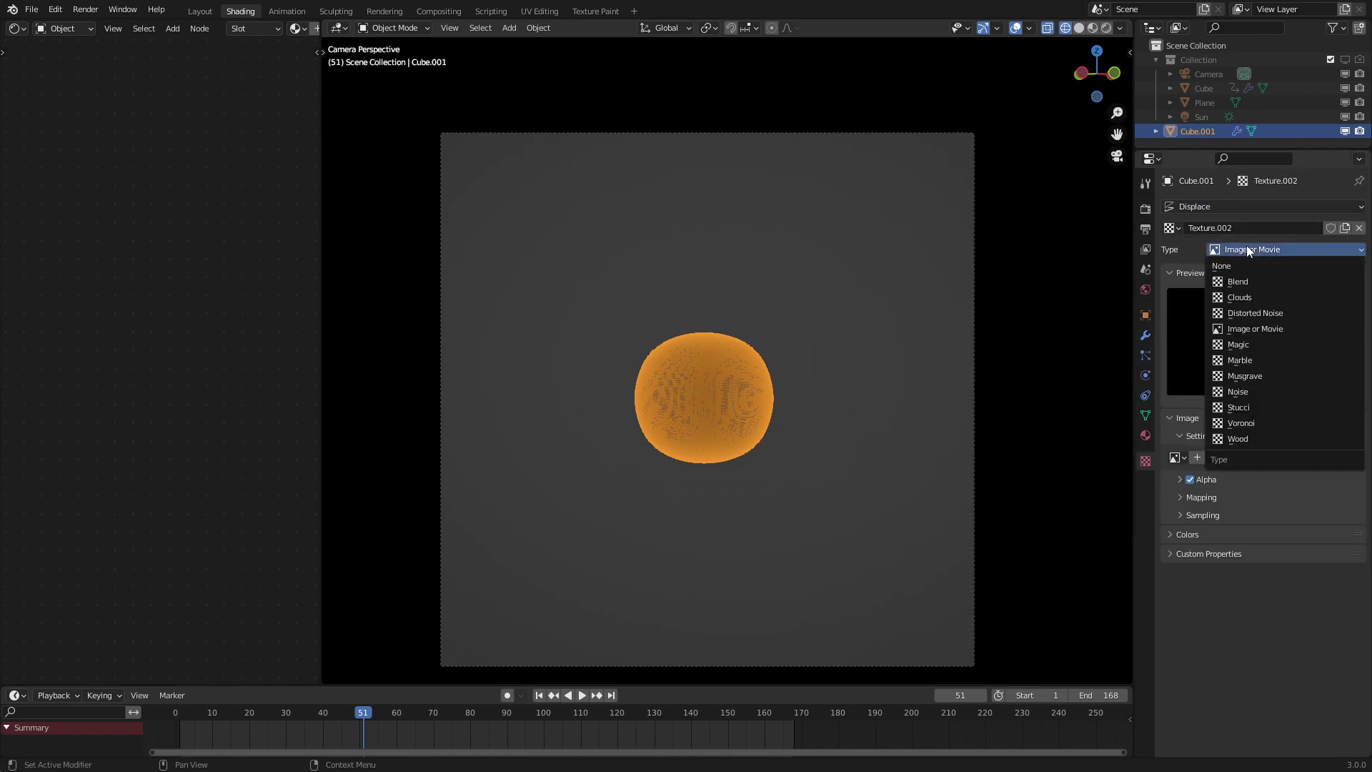
click(1239, 297)
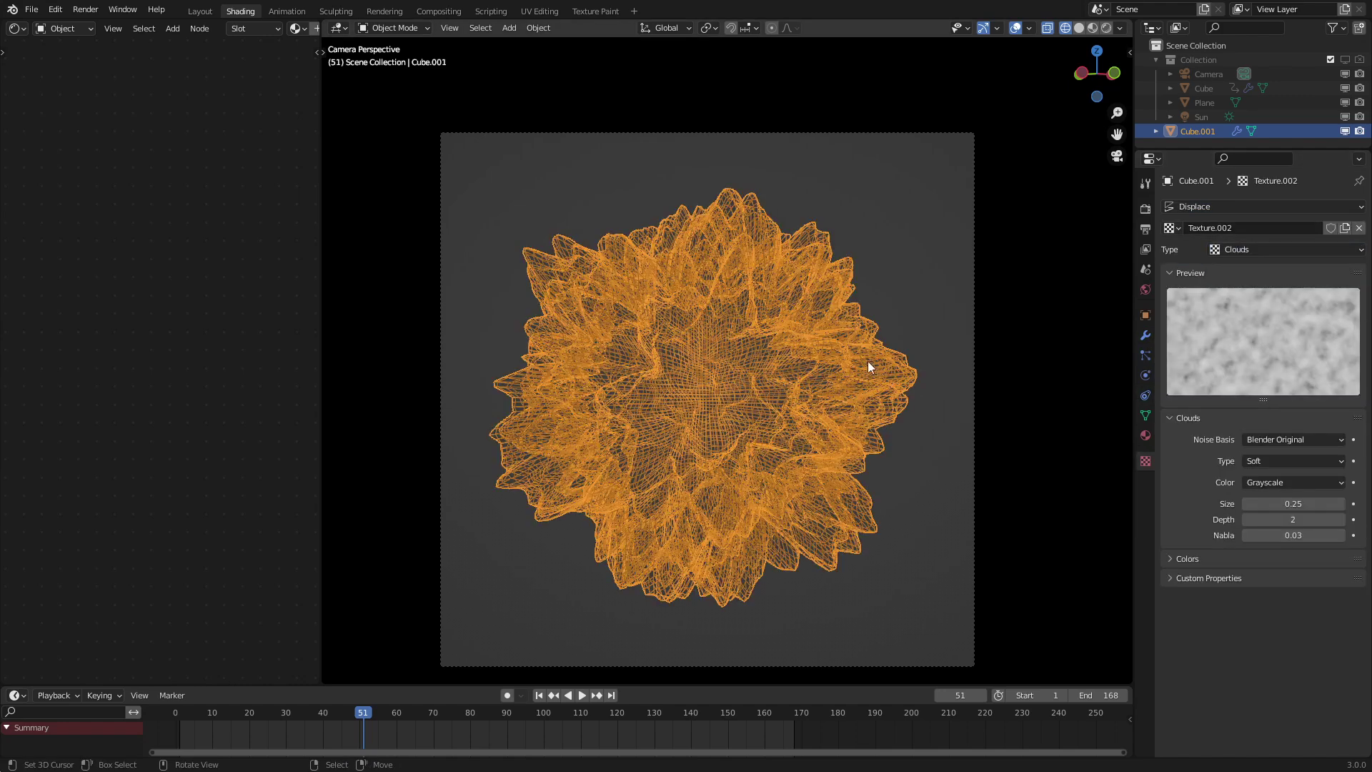
Step: In solid shading, set the Clouds texture's size to 1 and its depth to 6
key(shift+z)
middle_drag(742, 400, 817, 342)
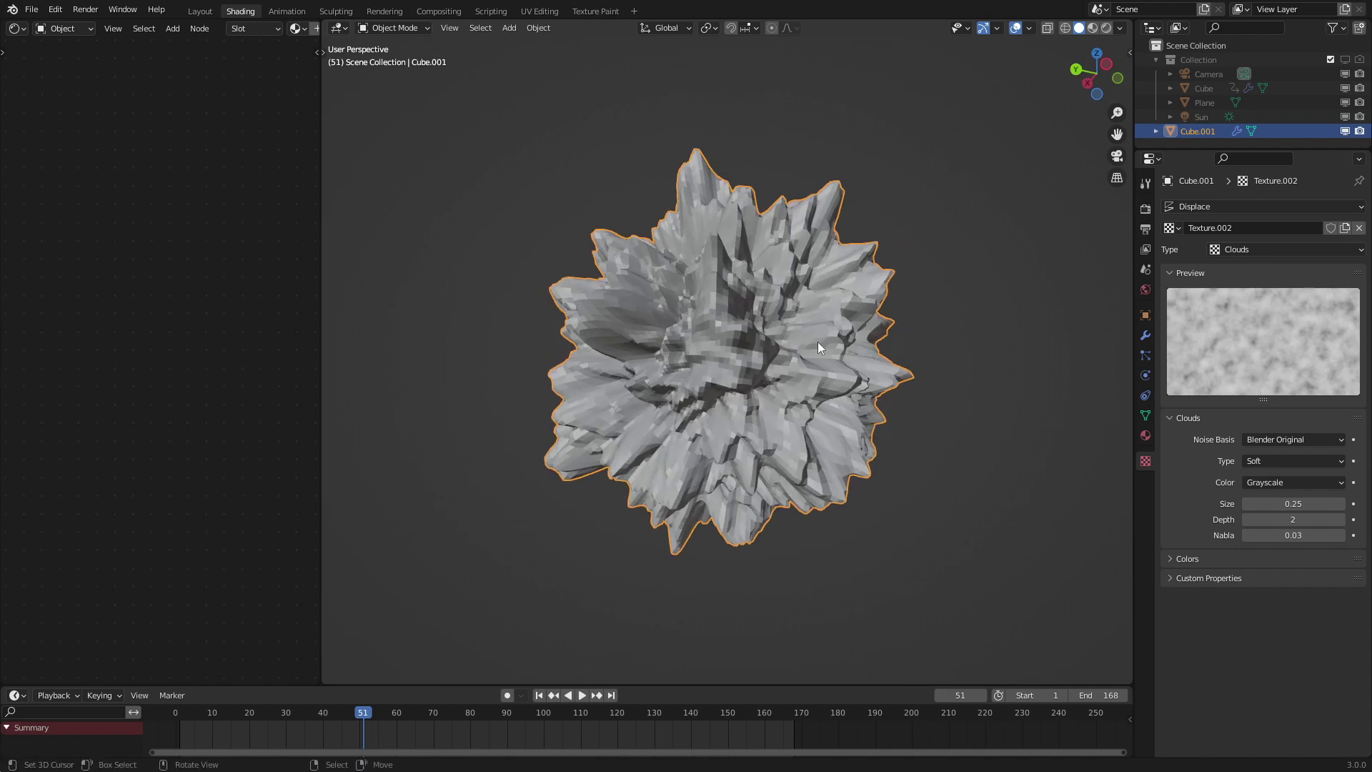
click(1289, 504)
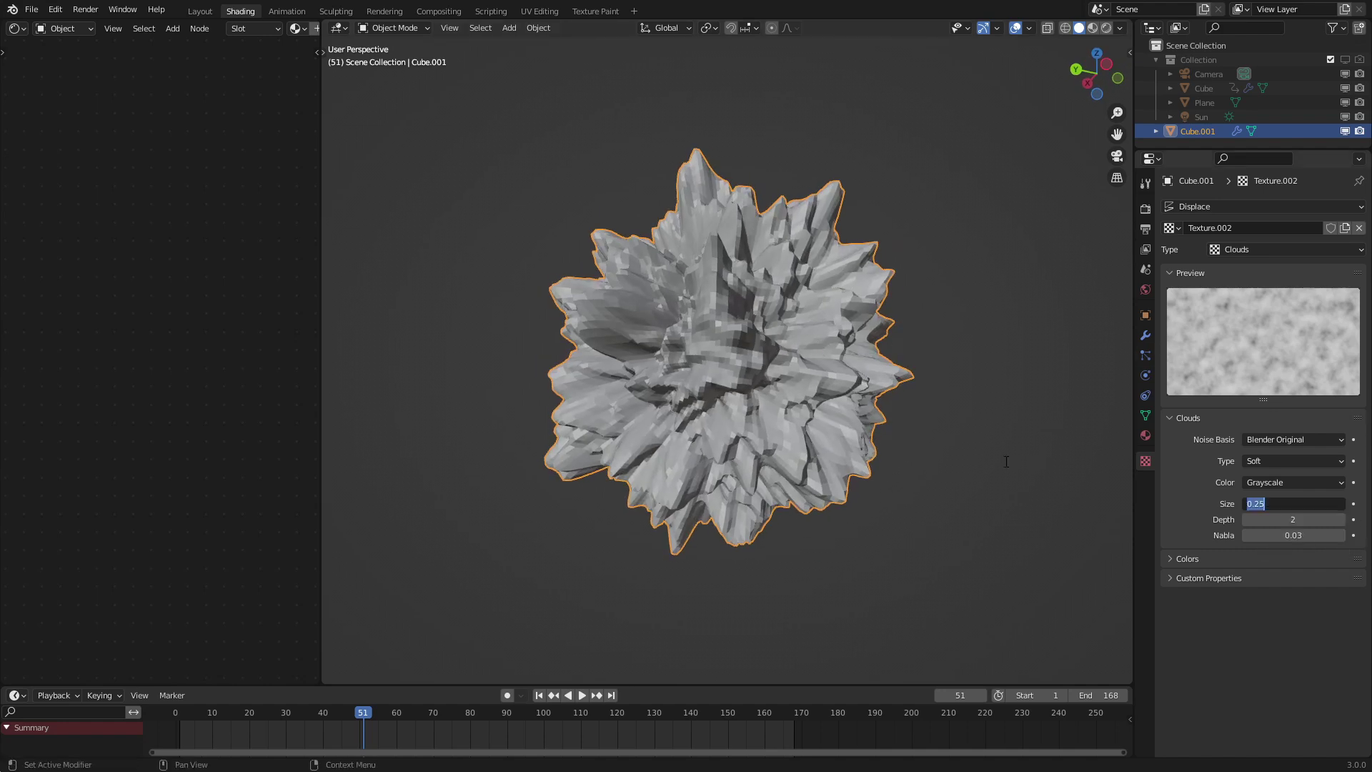
text(1)
key(Return)
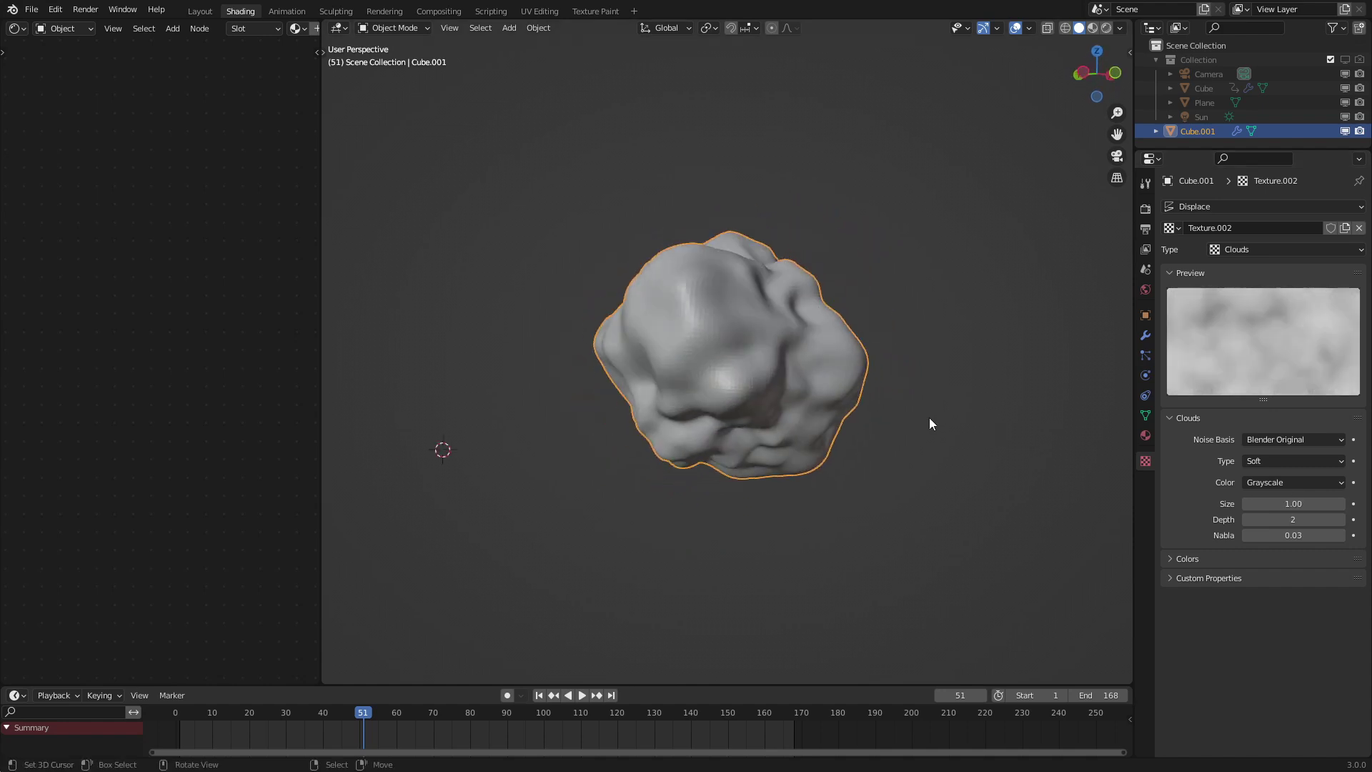
key(KP_0)
drag(1299, 520, 1335, 519)
click(1340, 520)
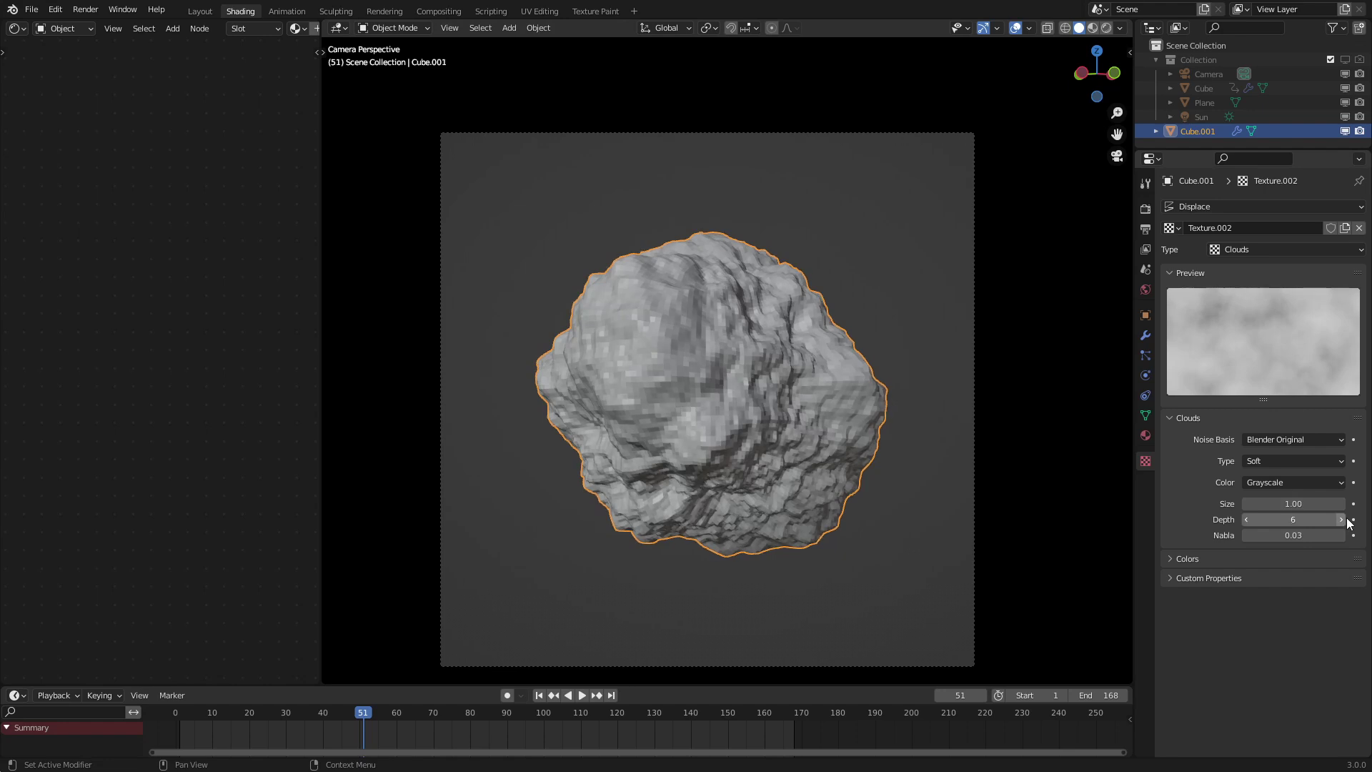
Step: Apply smooth shading to the displaced rock
middle_drag(893, 457, 655, 402)
scroll(643, 403, up, 3)
right_click(631, 403)
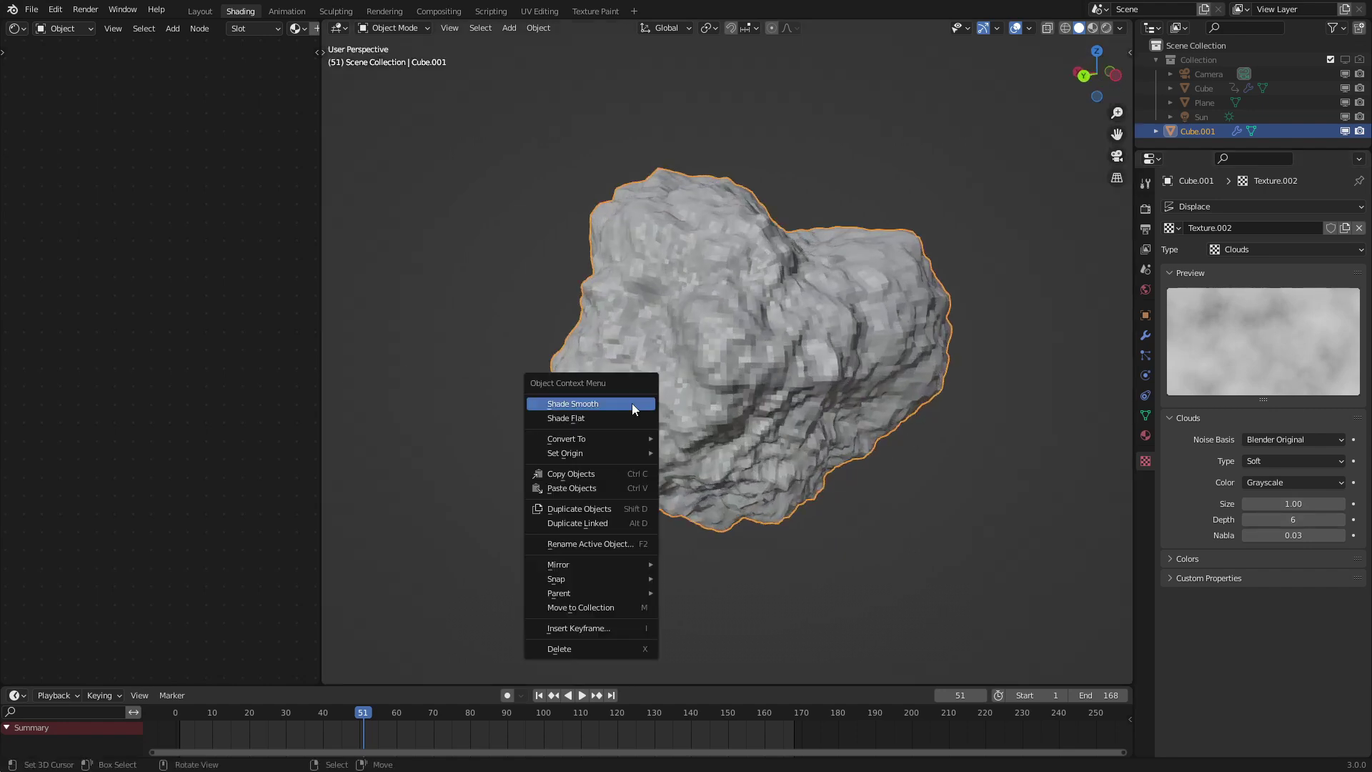
click(632, 403)
middle_drag(850, 360, 1052, 405)
Step: Try a Displace strength of 0.5 on the rock and check it through the camera
click(1145, 335)
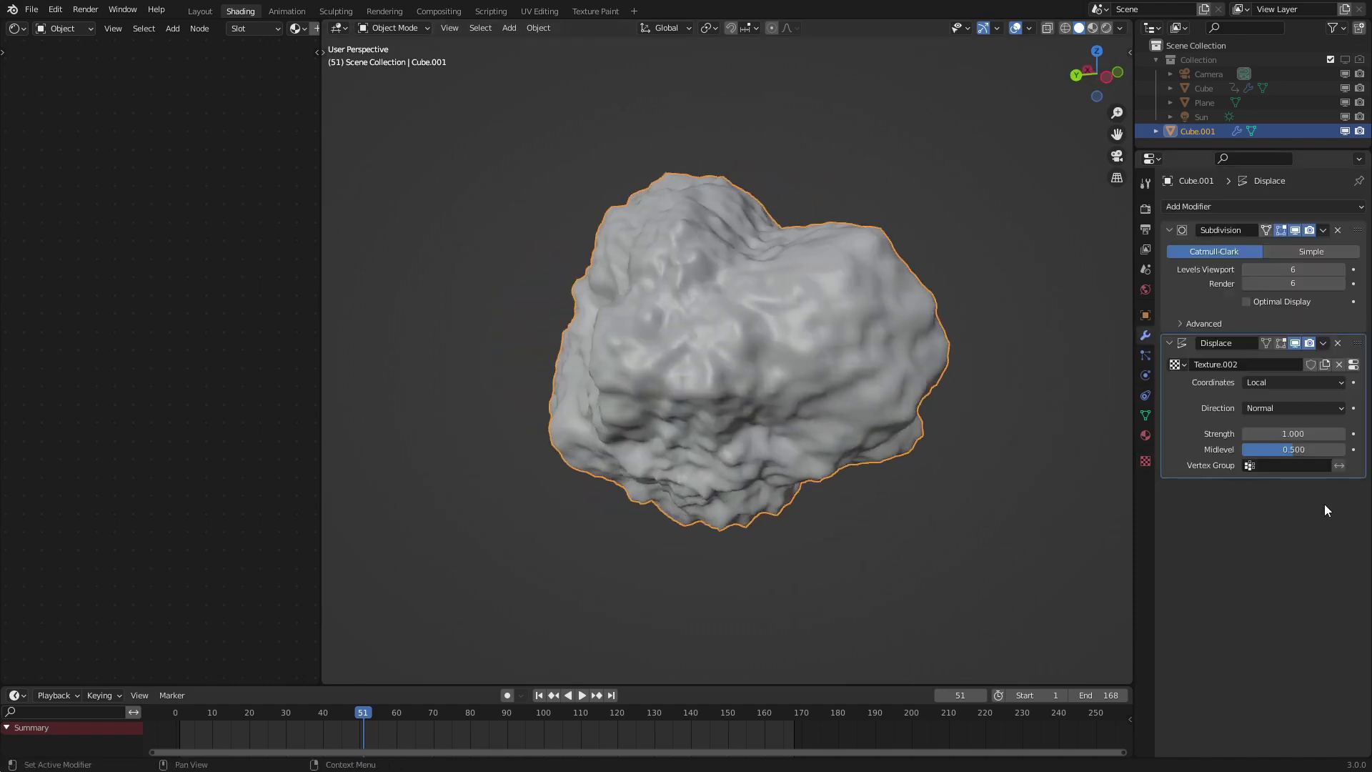
click(1303, 435)
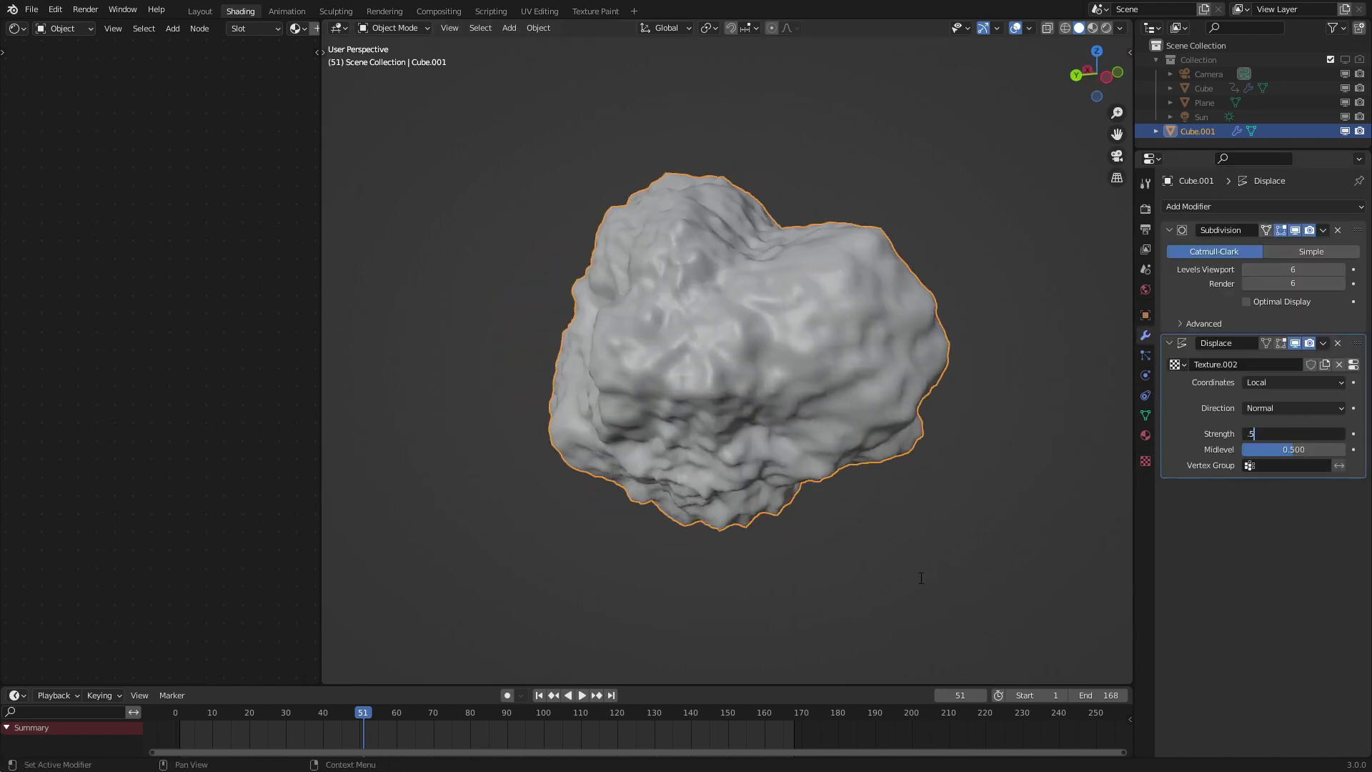
key(Return)
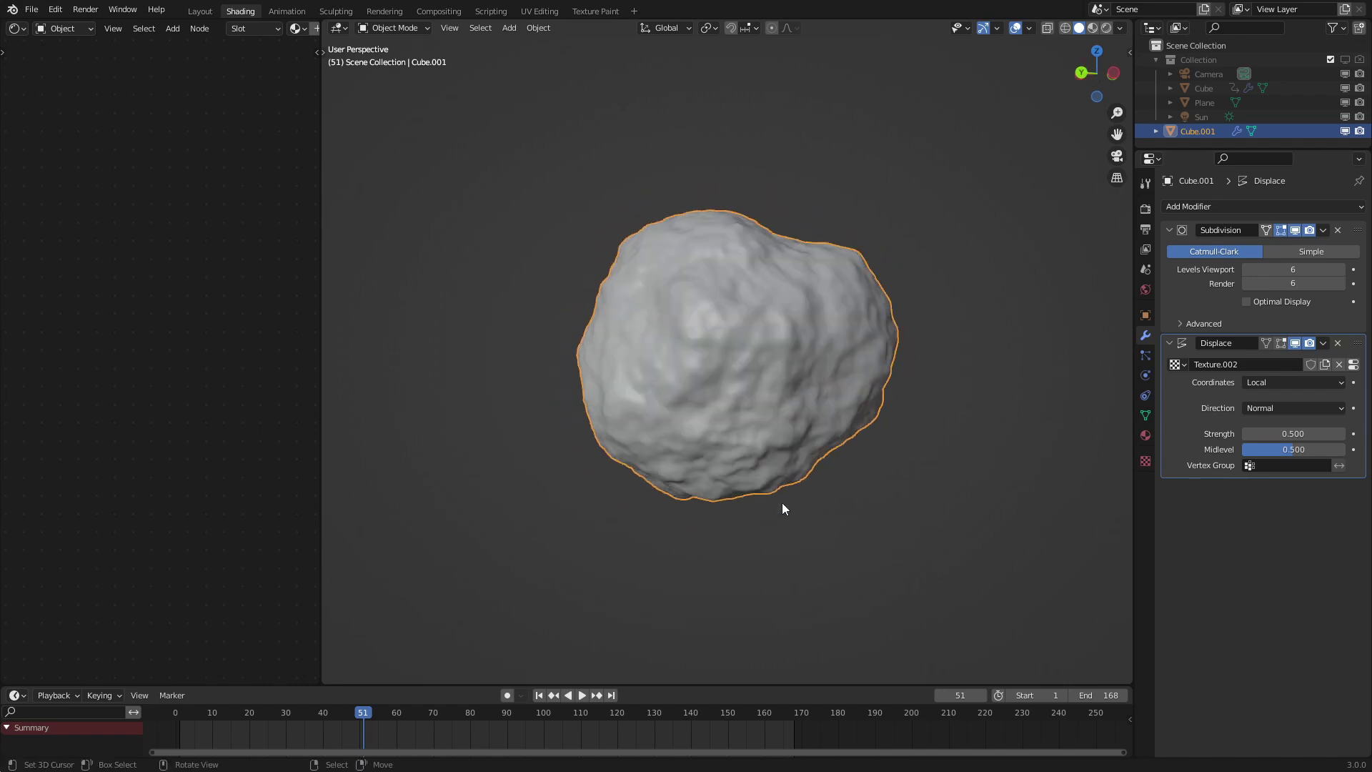
key(KP_0)
key(space)
key(space)
Step: Set the Displace modifier's strength to 0.75
click(1296, 433)
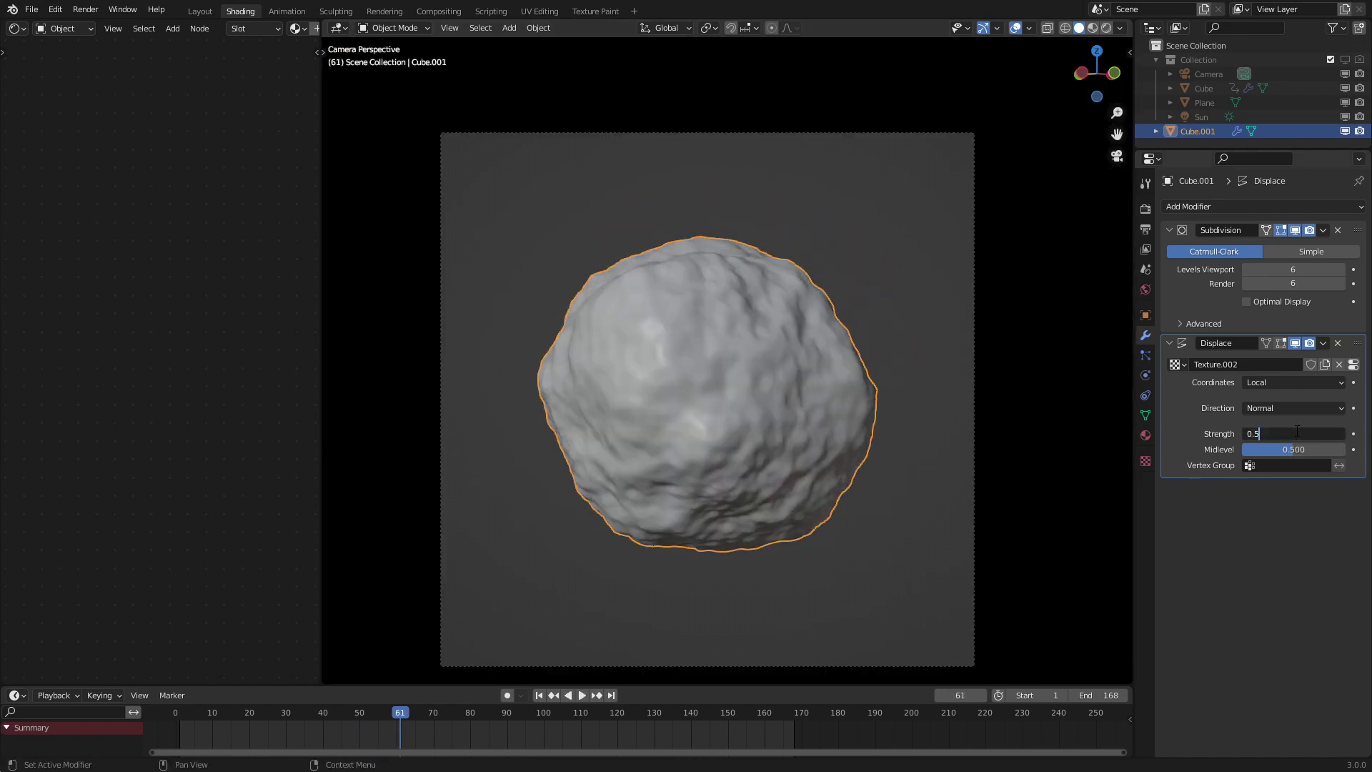
text(0.75)
key(Return)
Step: At frame 0, enable auto keying and keyframe the rock's location, rotation and scale without displacing it
key(space)
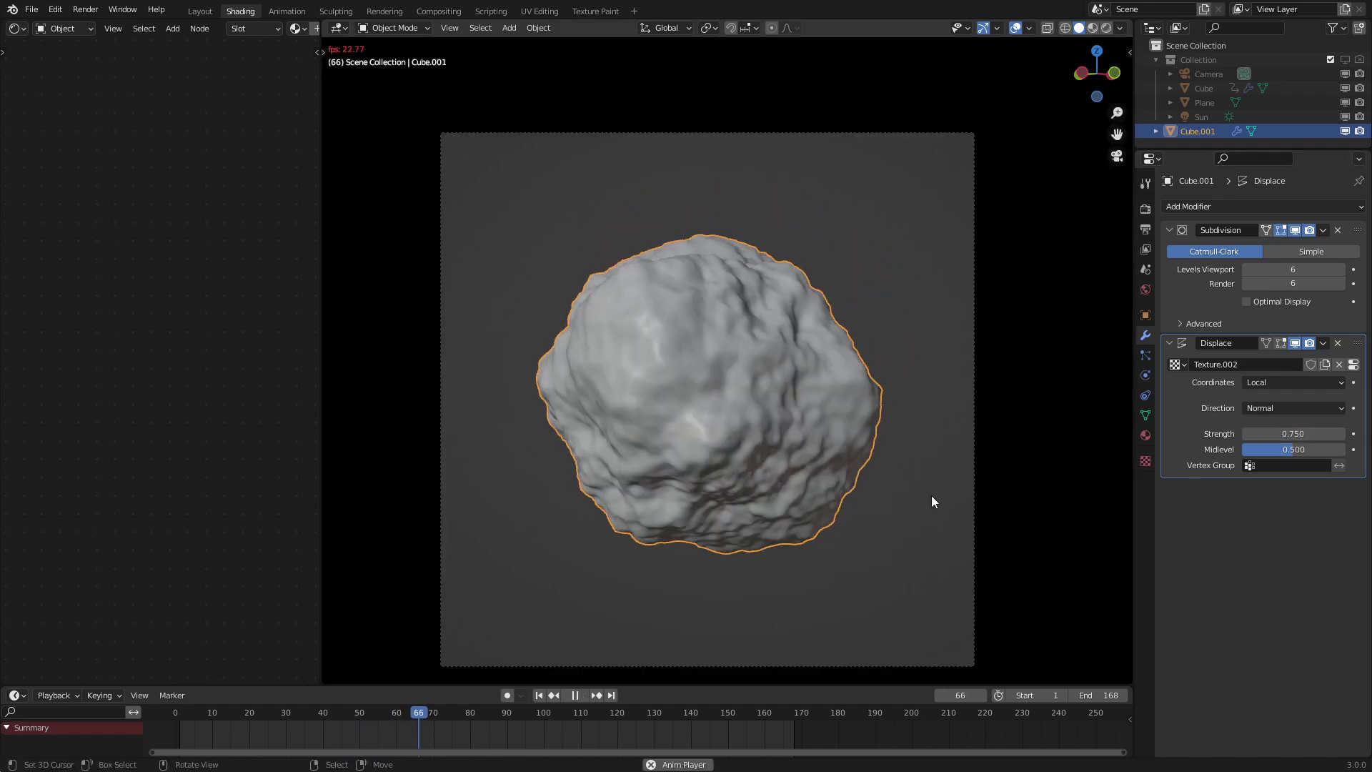
key(shift+Left)
key(space)
key(Left)
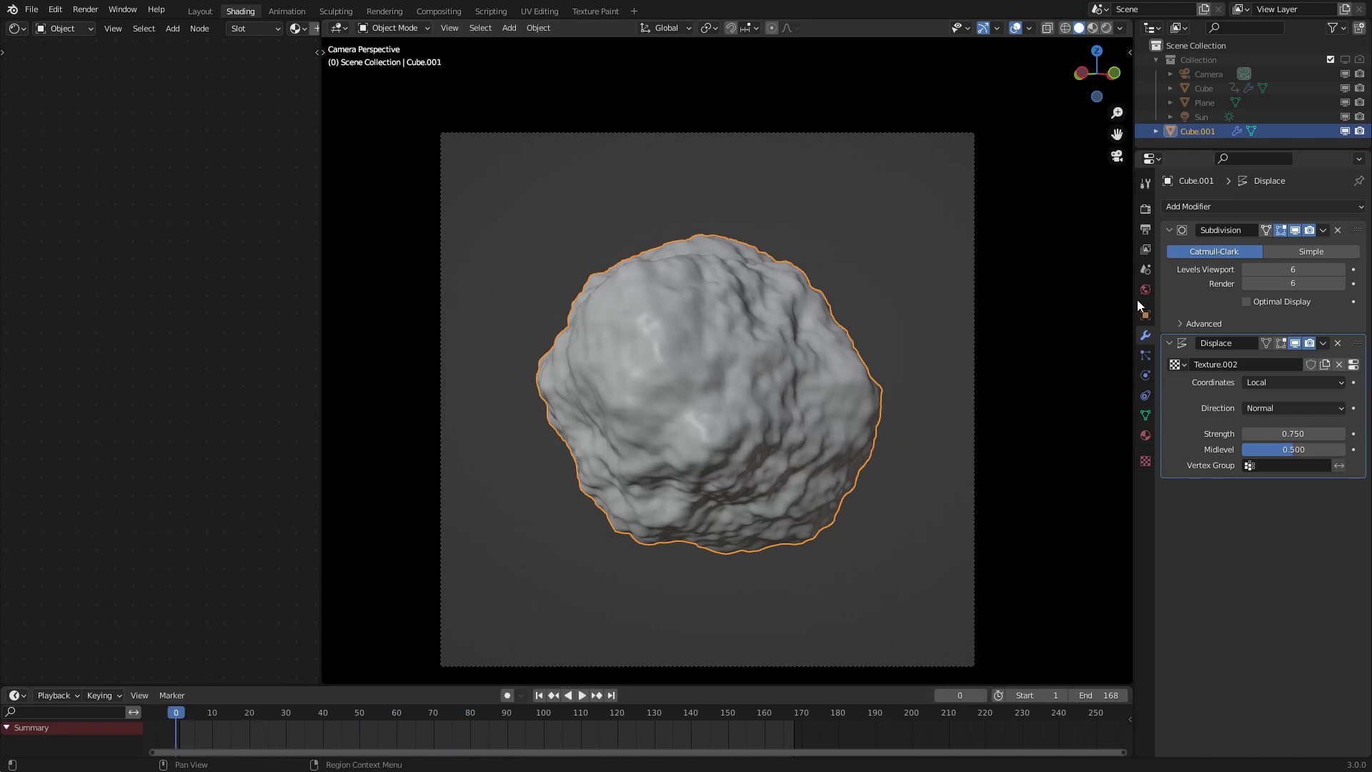
click(1145, 315)
key(g)
click(839, 397)
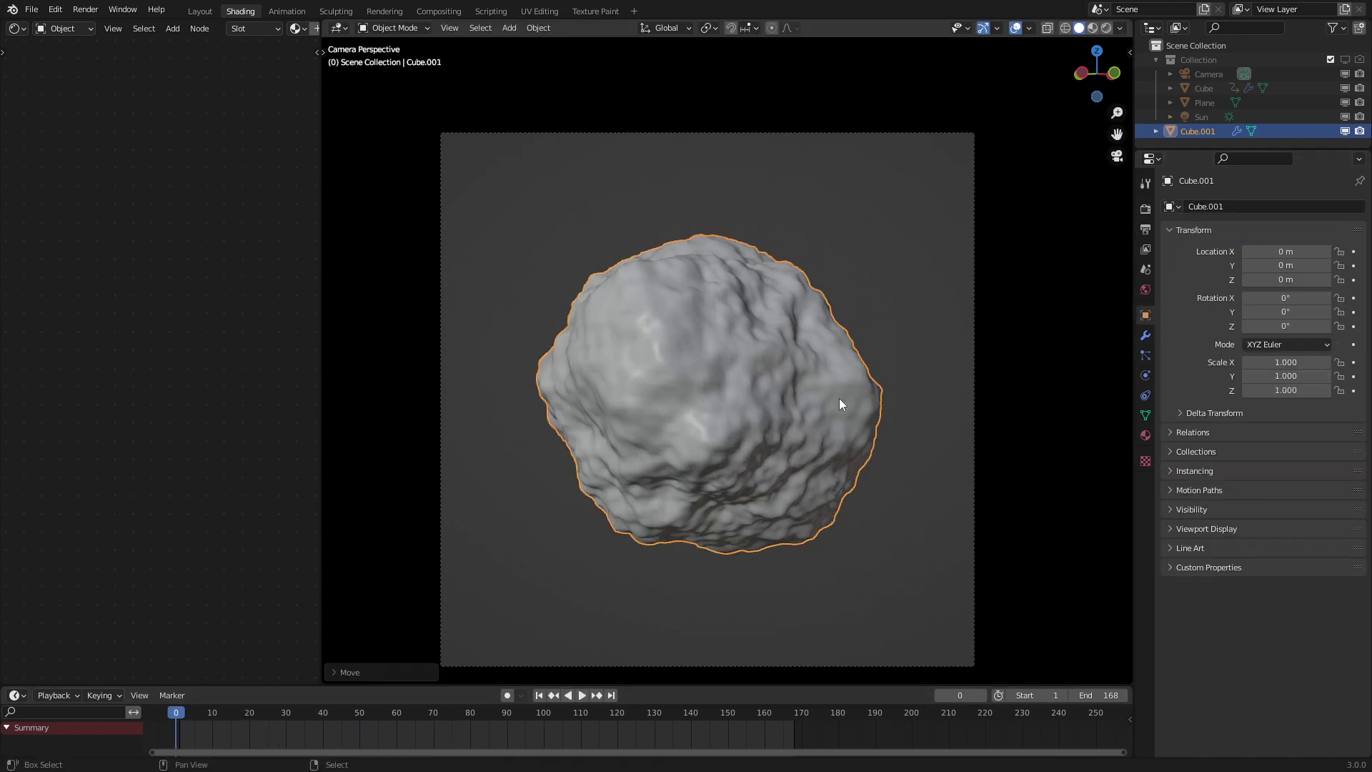
click(509, 694)
key(g)
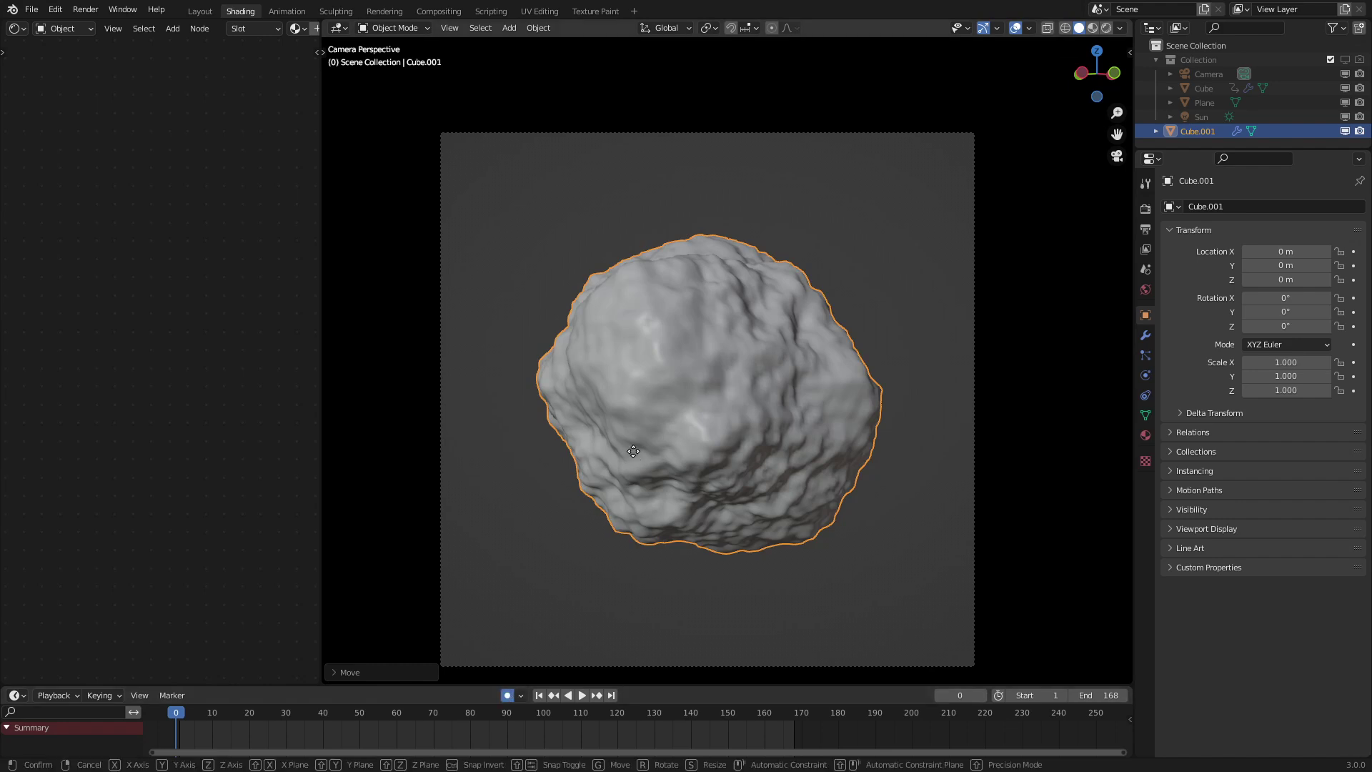
click(628, 461)
Step: At frame 168, keyframe the rock's transforms and set its X rotation to 360°
click(792, 723)
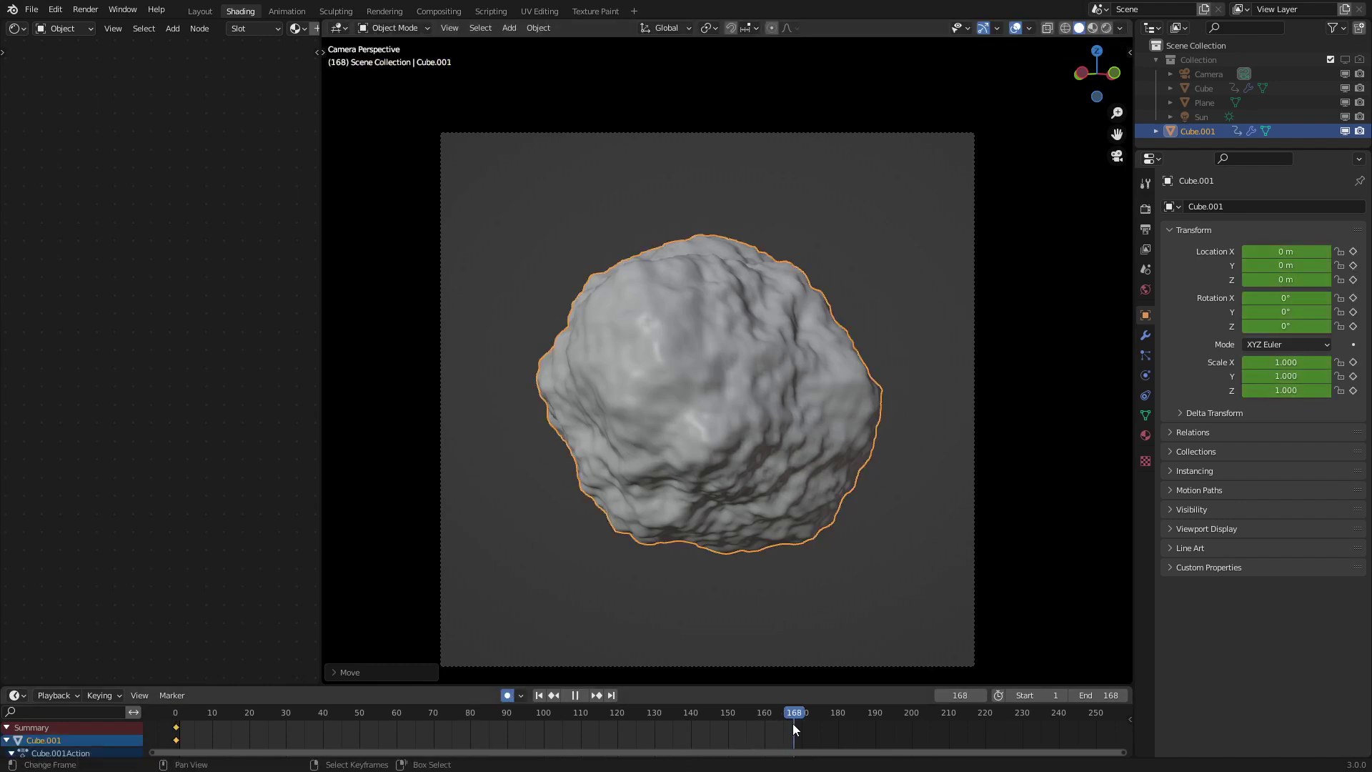
key(g)
click(875, 513)
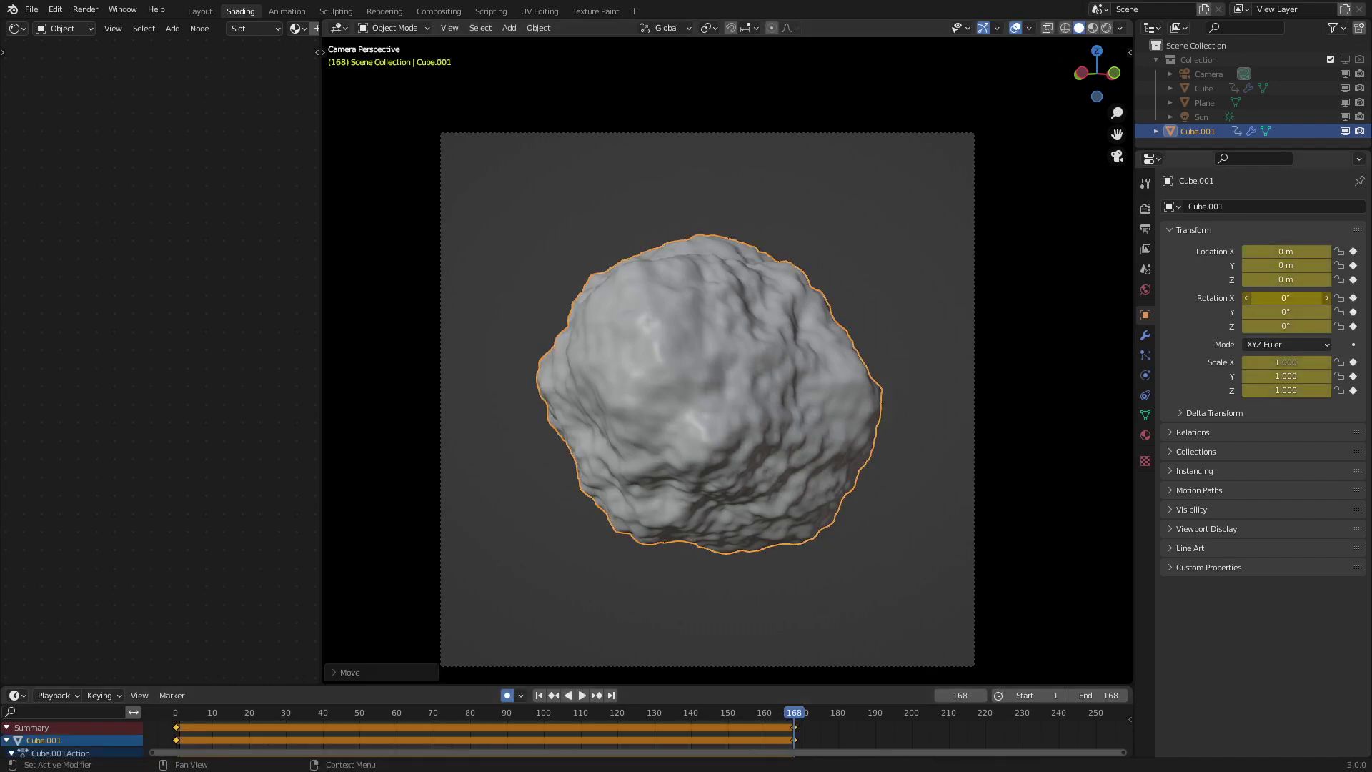
drag(1289, 297, 1322, 297)
key(Escape)
click(1289, 296)
key(Return)
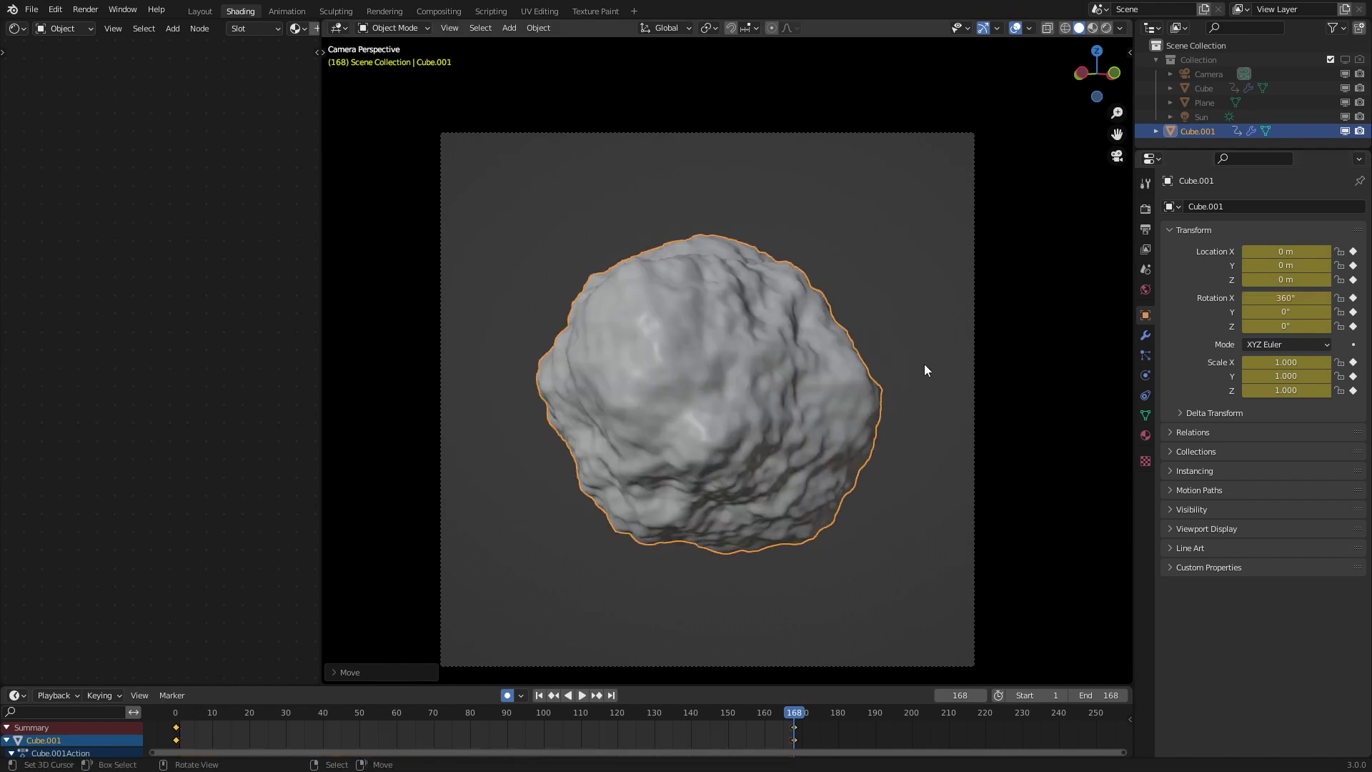
Step: Play the rotation and set the rock's keyframe interpolation to Linear
key(space)
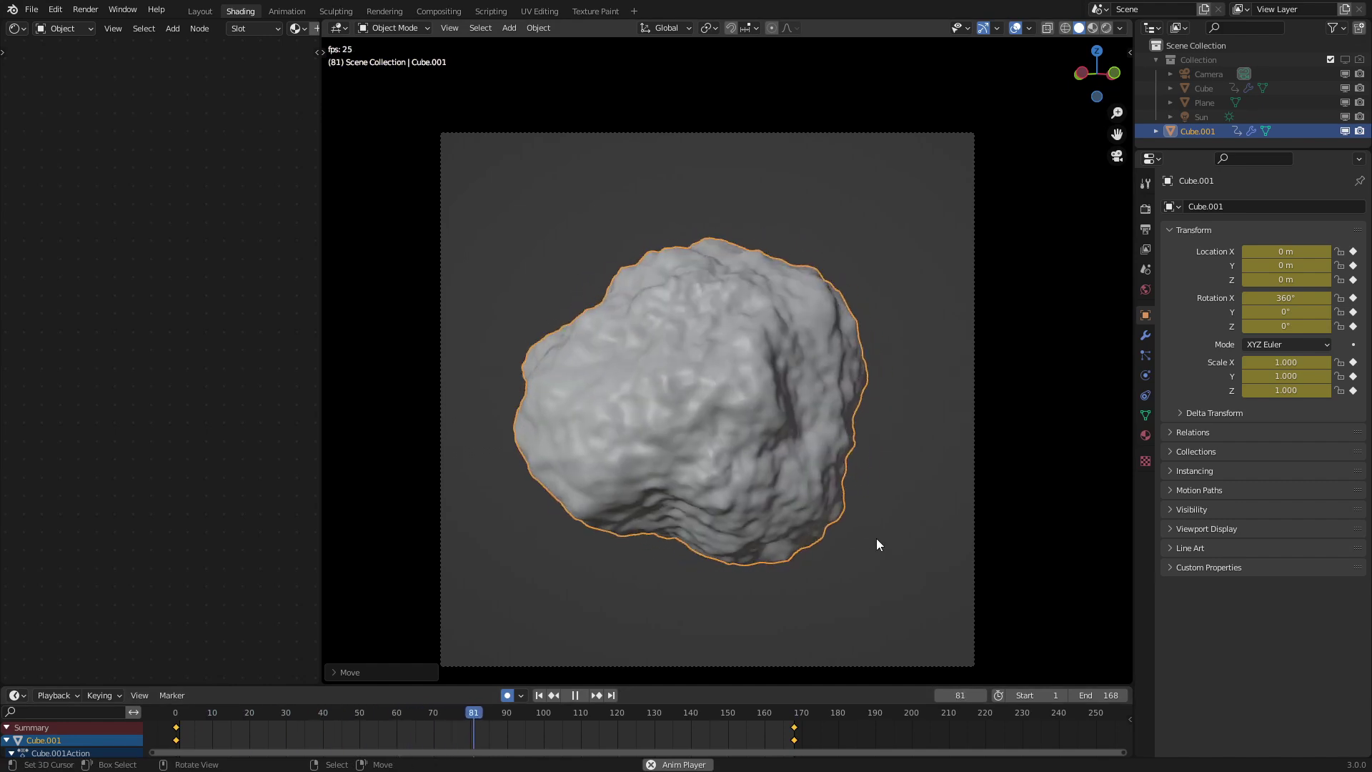
click(731, 718)
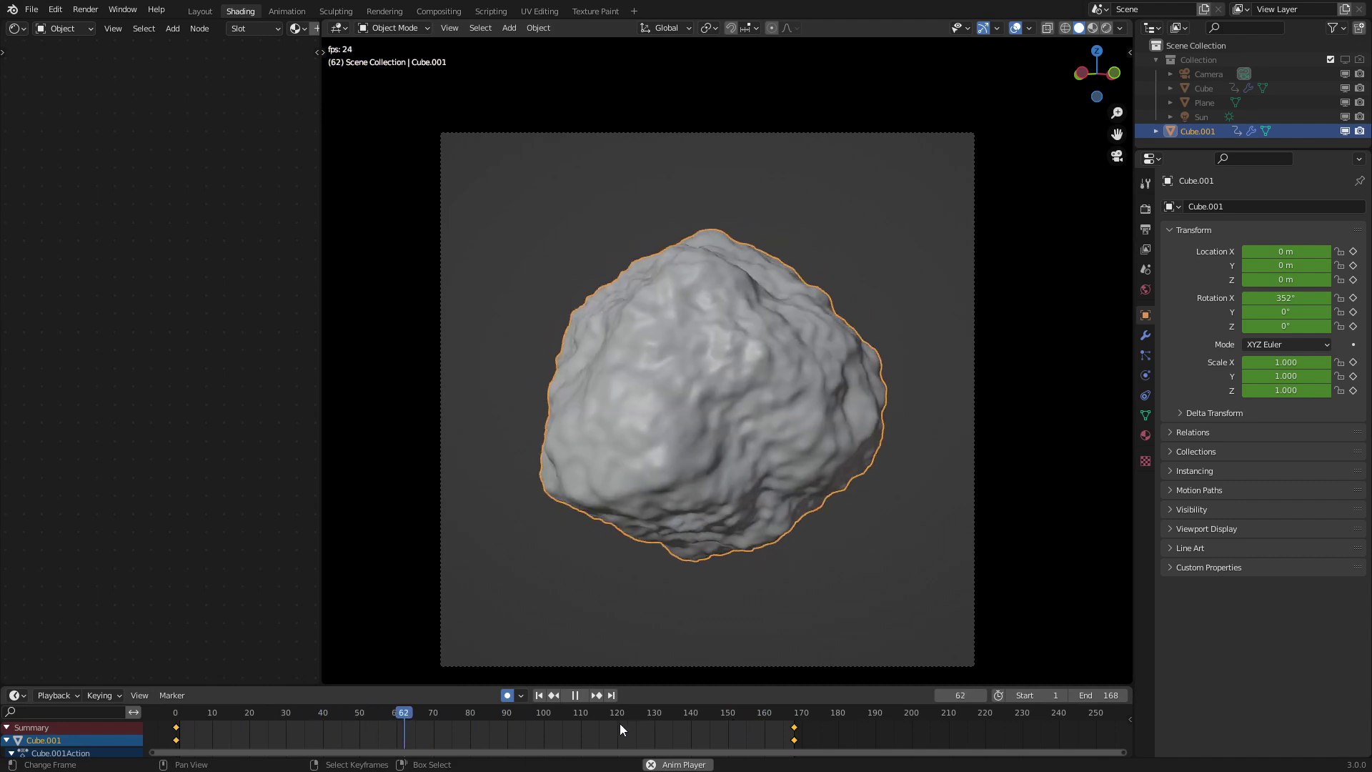
key(t)
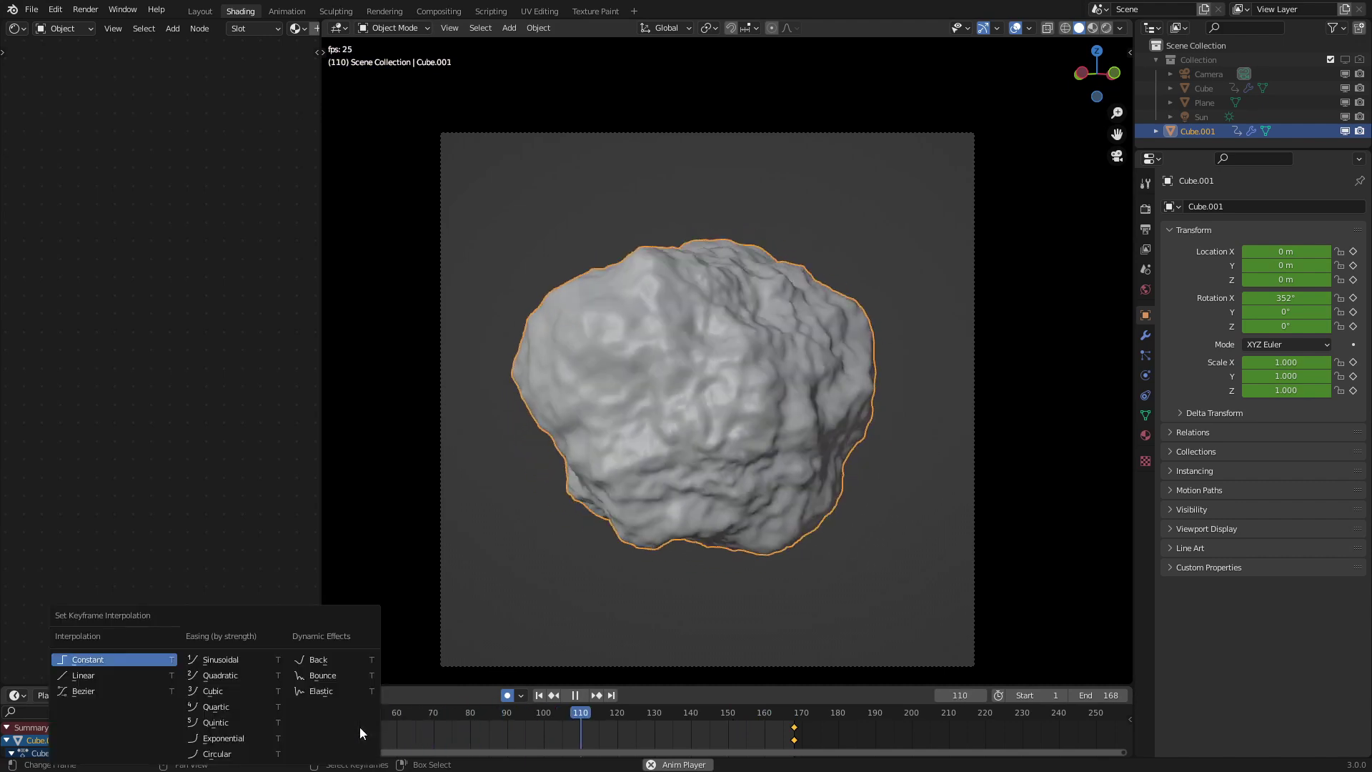
click(136, 675)
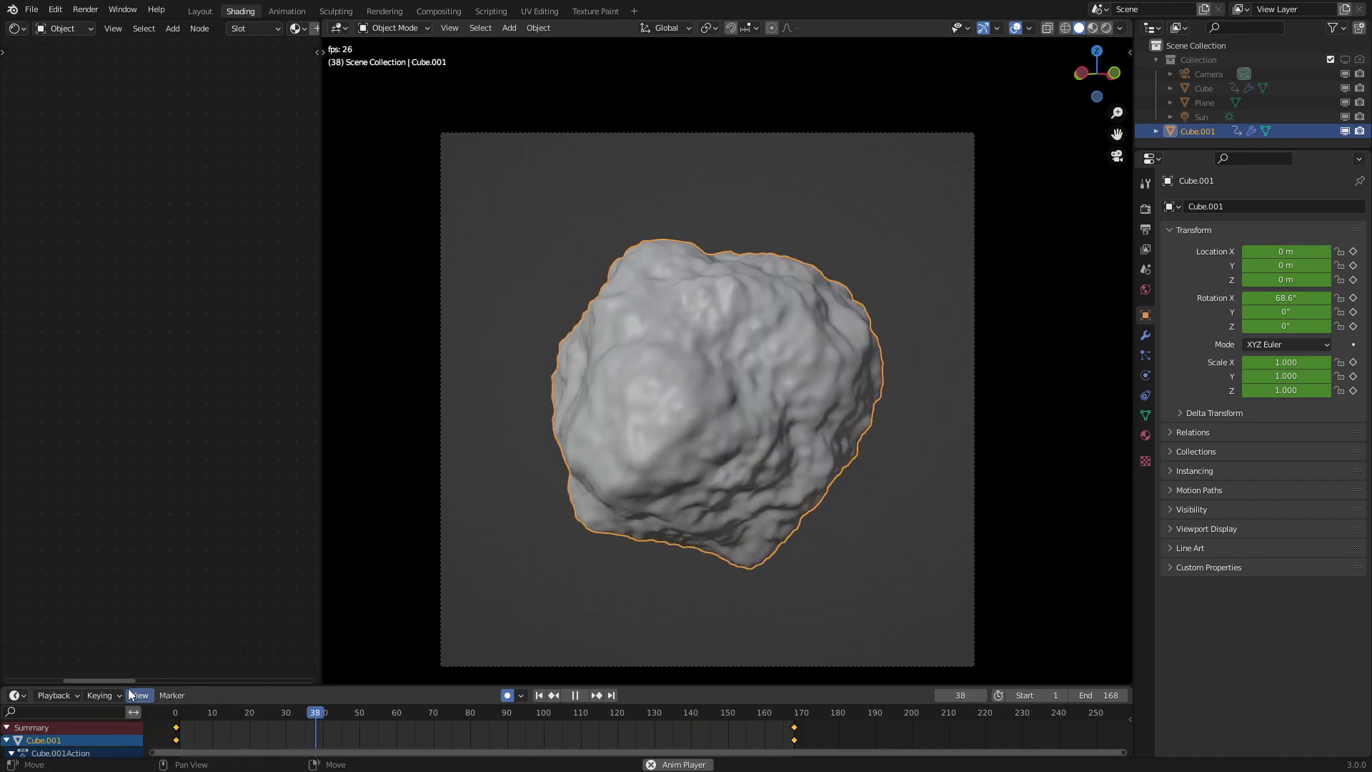
click(599, 737)
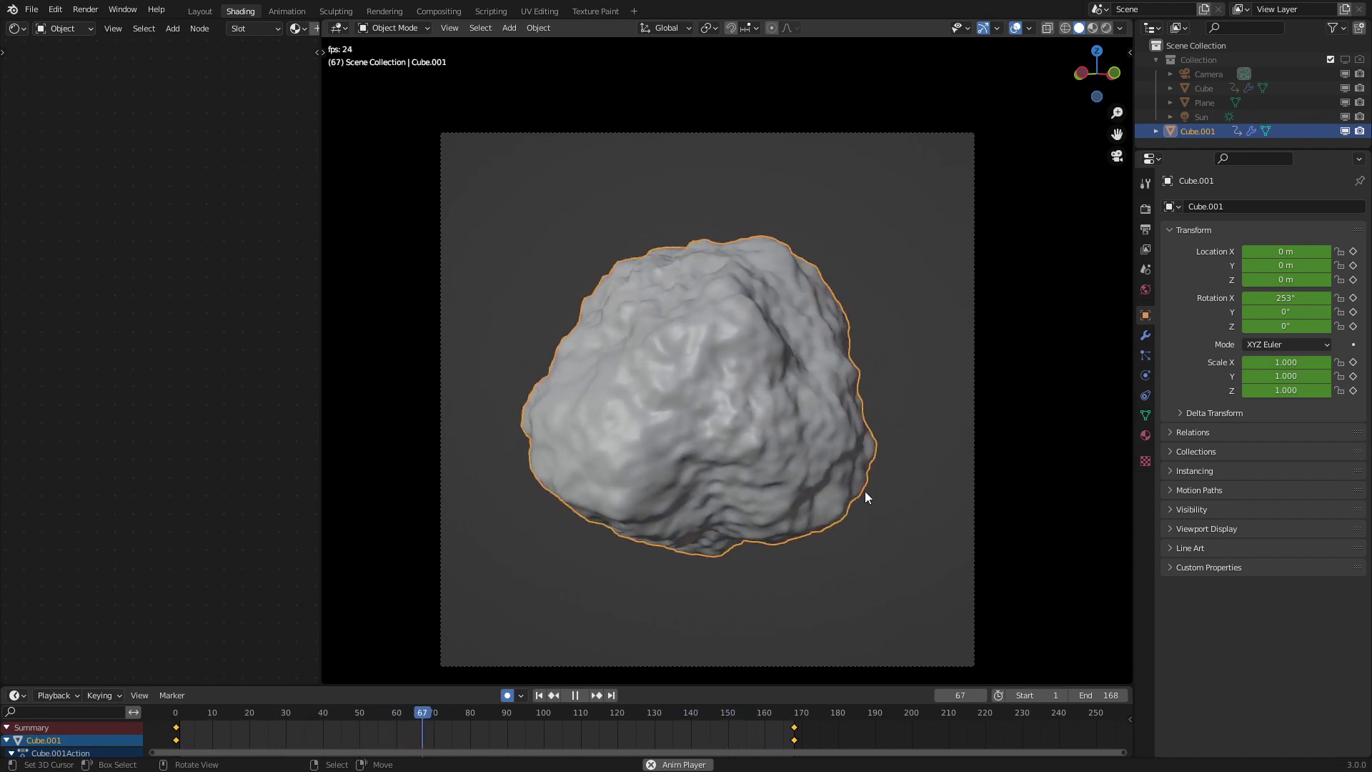
Step: Check the playback of the rock's rotation and return the timeline to frame 0
key(space)
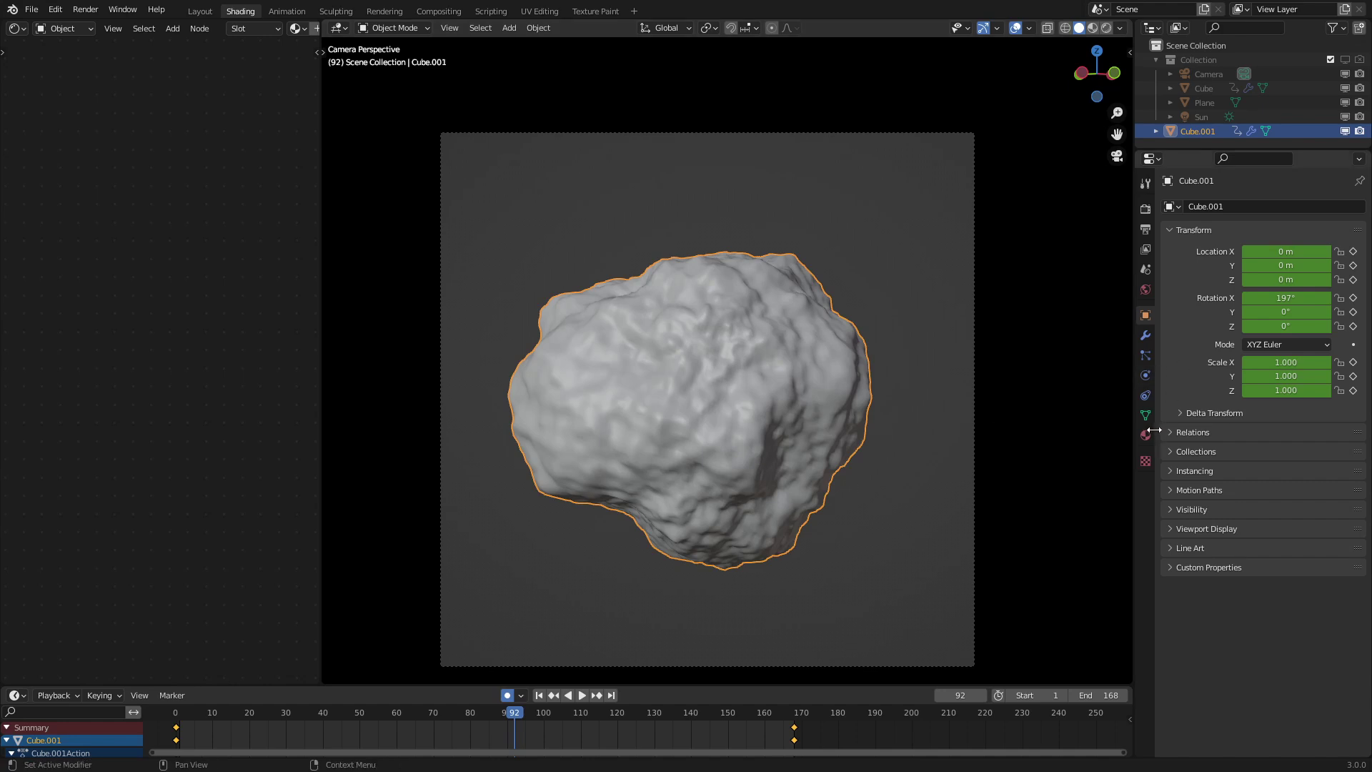
click(1145, 434)
key(space)
click(233, 720)
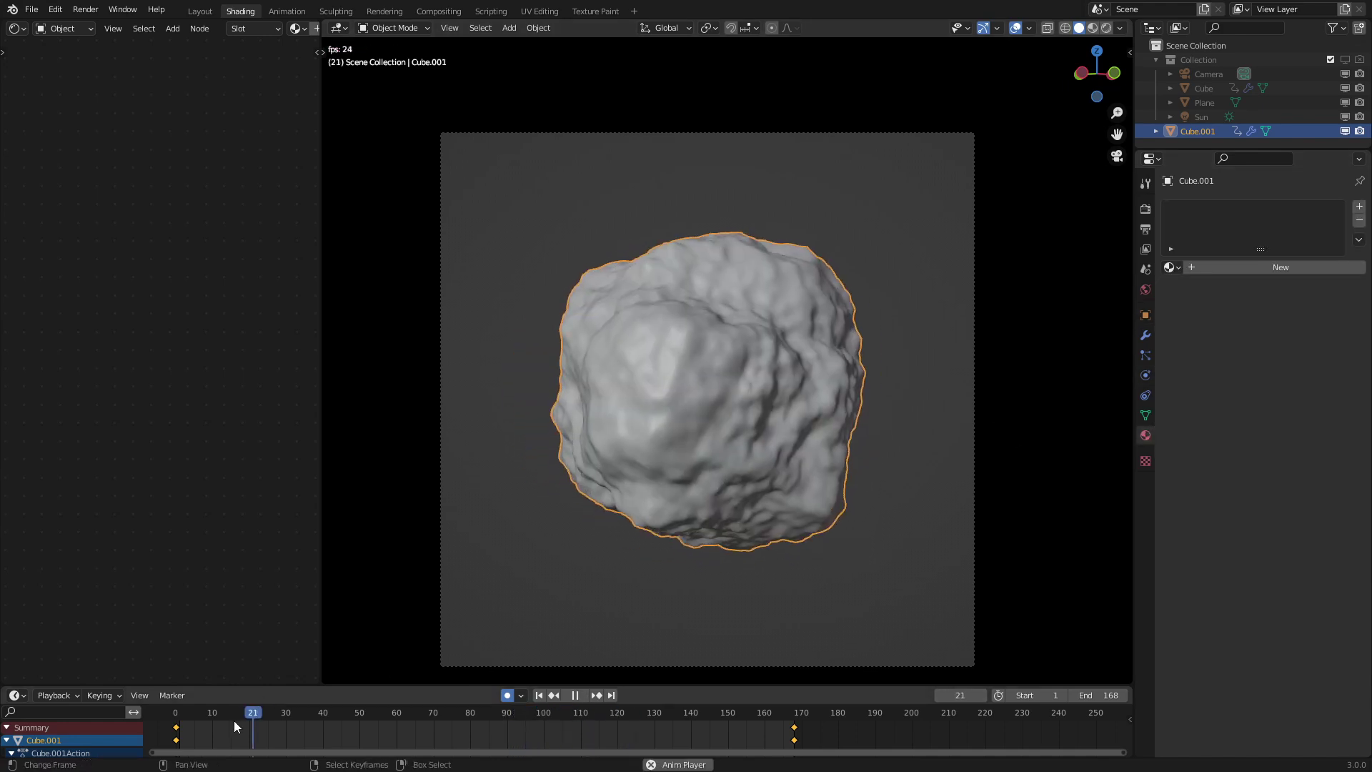
key(space)
click(176, 714)
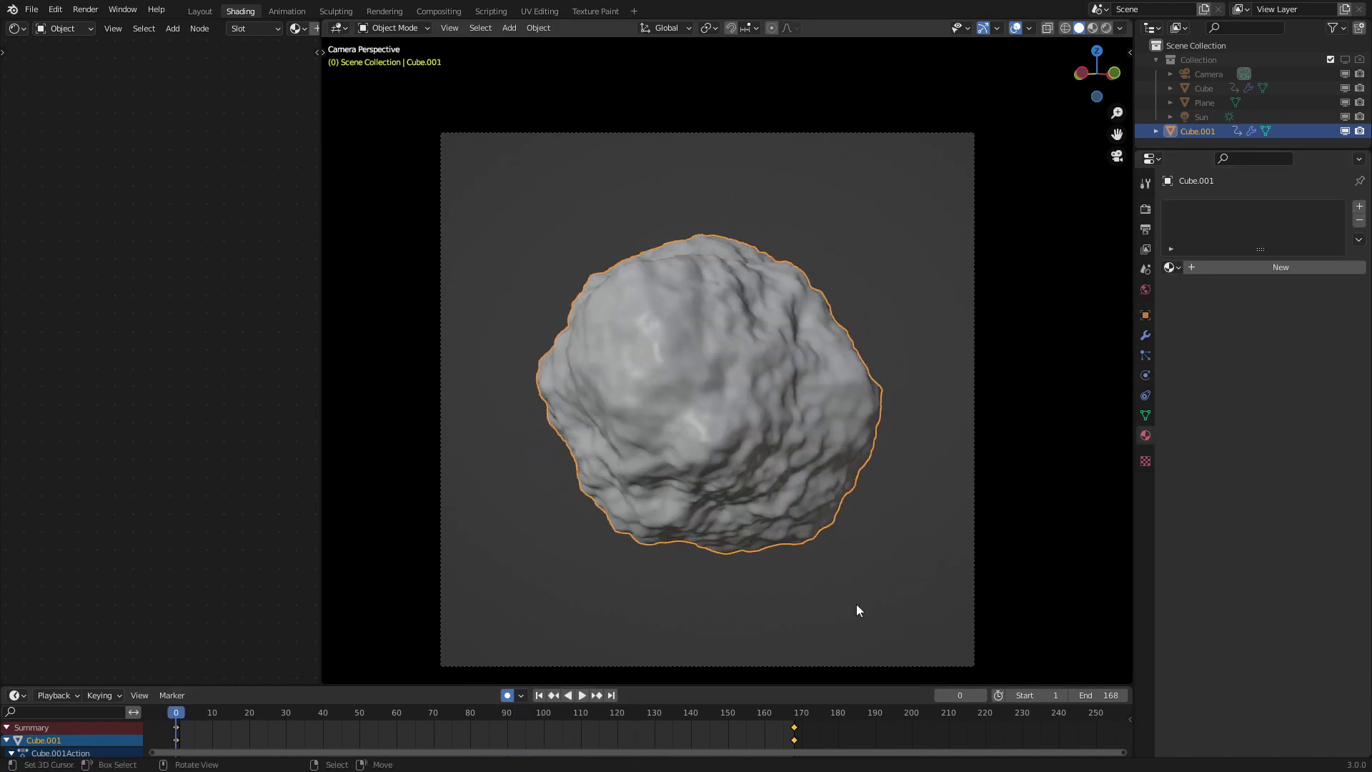
Step: Switch the camera view to rendered shading and set the world background strength to 0
key(z)
click(966, 336)
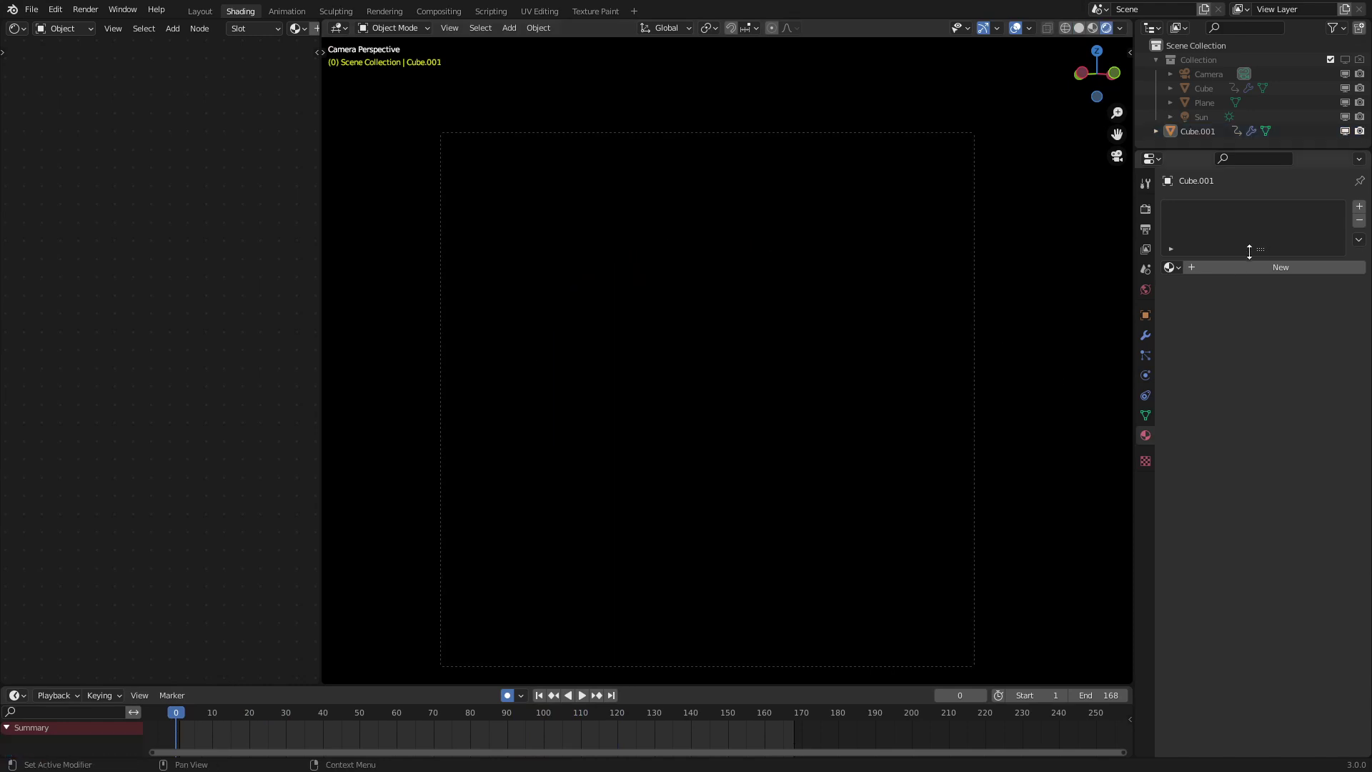
click(1146, 290)
mouse_move(1283, 321)
mouse_down()
mouse_move(1336, 320)
mouse_move(1286, 321)
mouse_up()
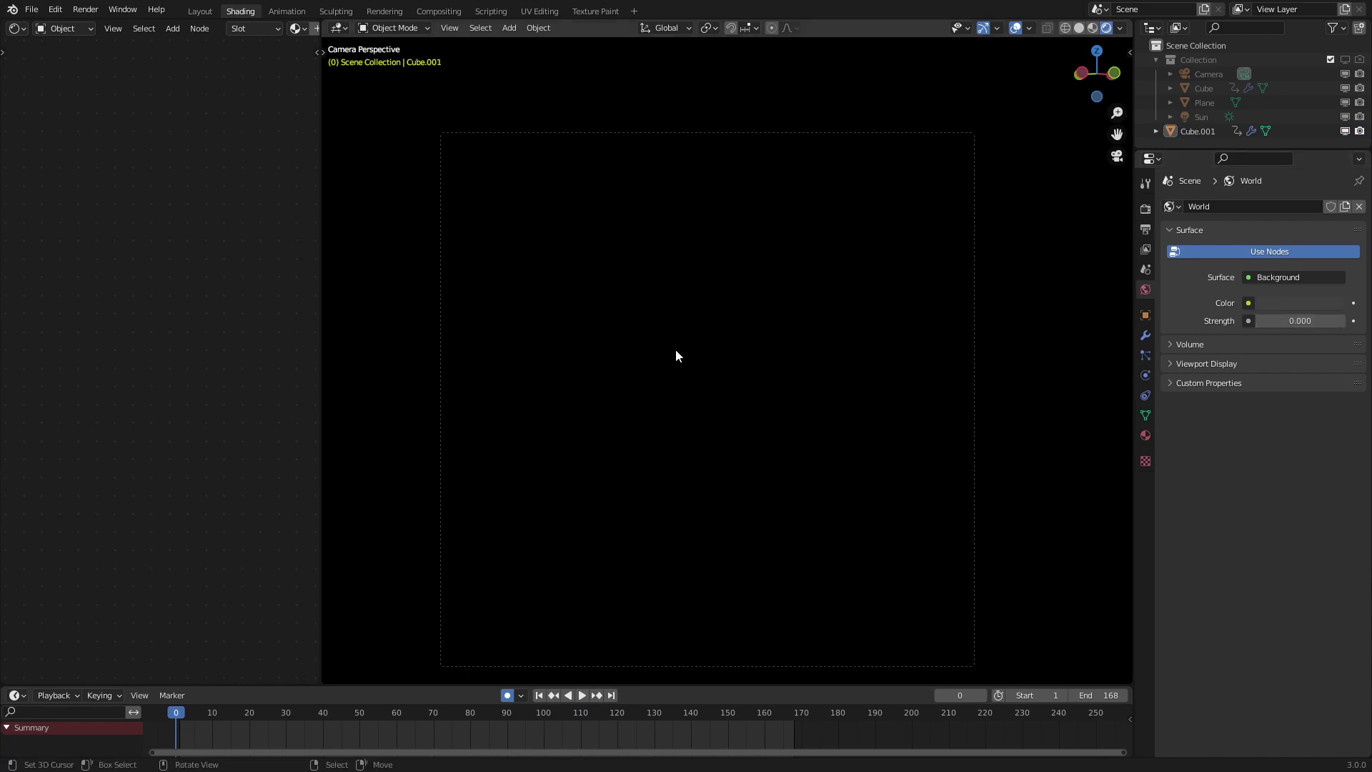
Step: Add a Sun light and clear its location so it sits at the world origin
key(shift+a)
mouse_move(686, 526)
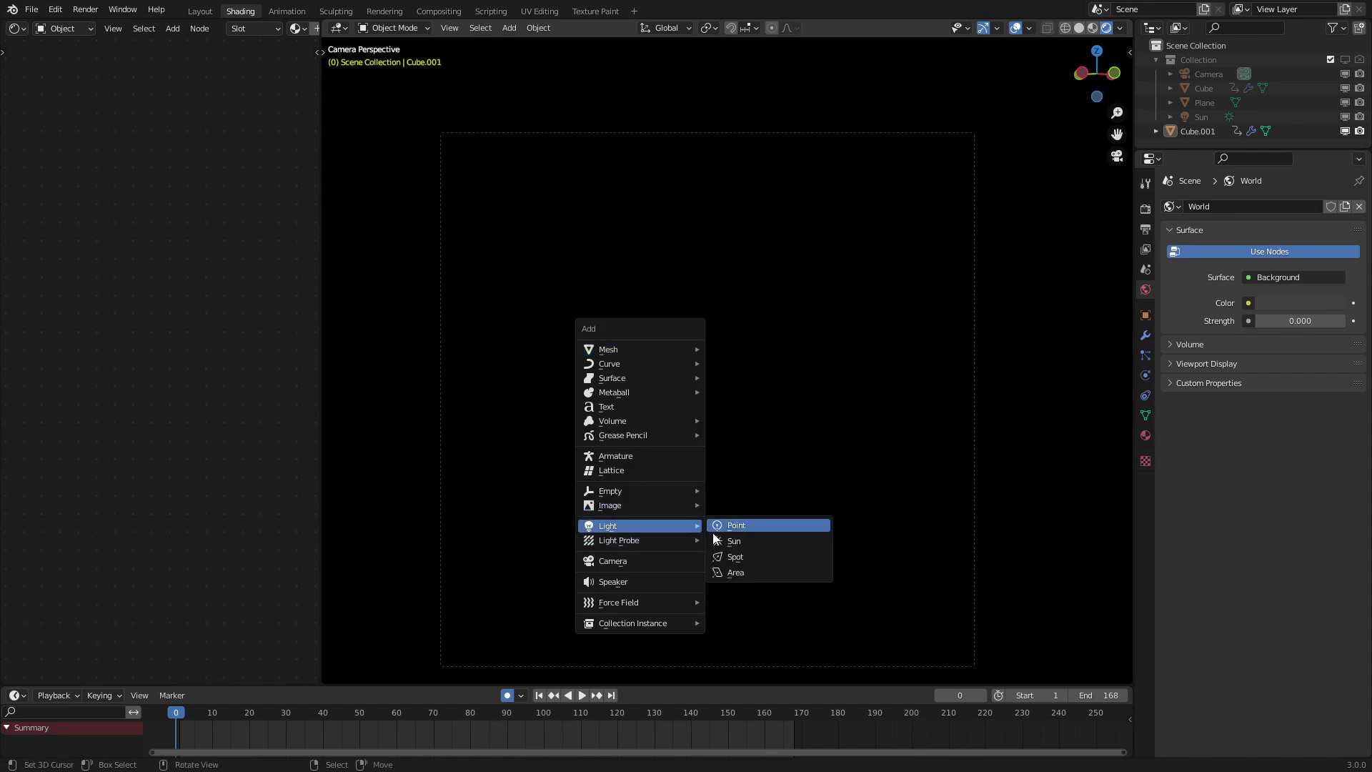
click(721, 542)
key(alt+g)
Step: Turn off auto keying and rotate the Sun light so it illuminates the rock's upper-left side
key(r)
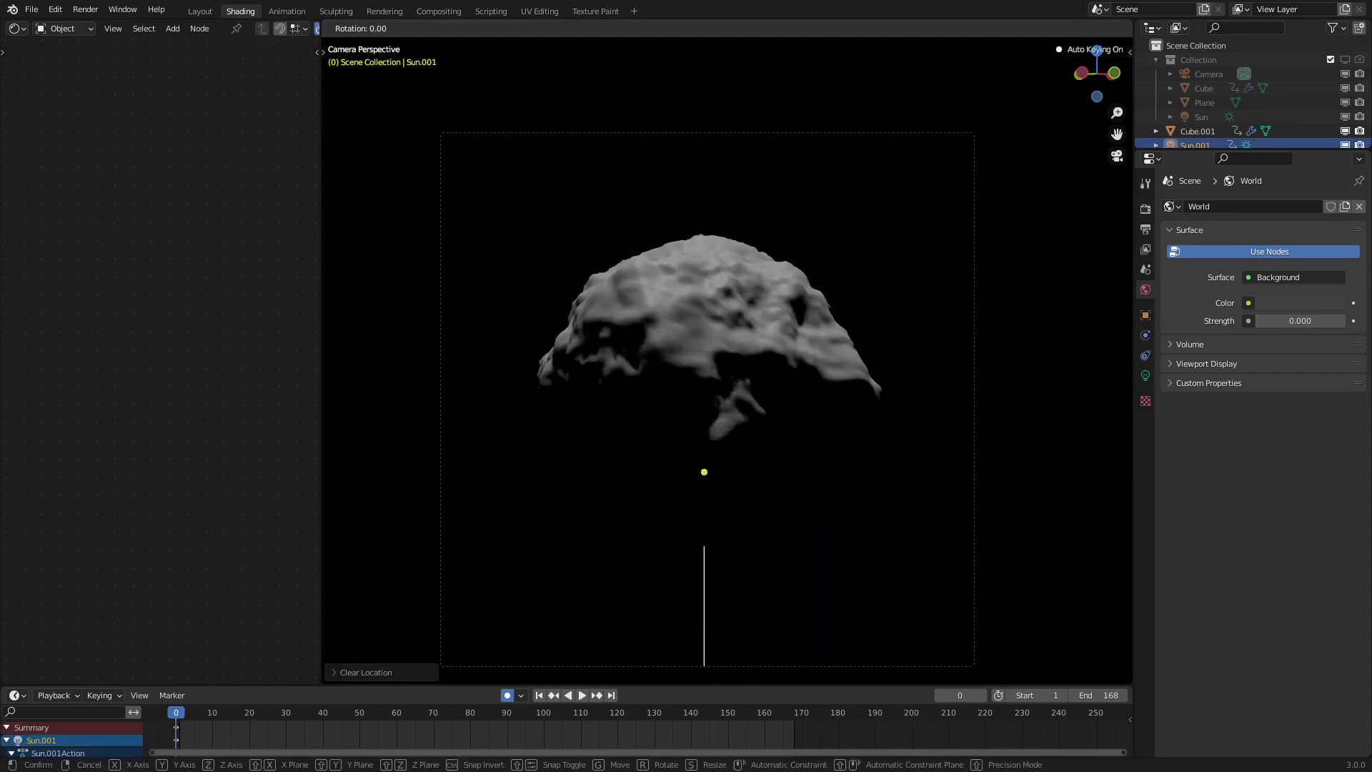
key(Escape)
key(Delete)
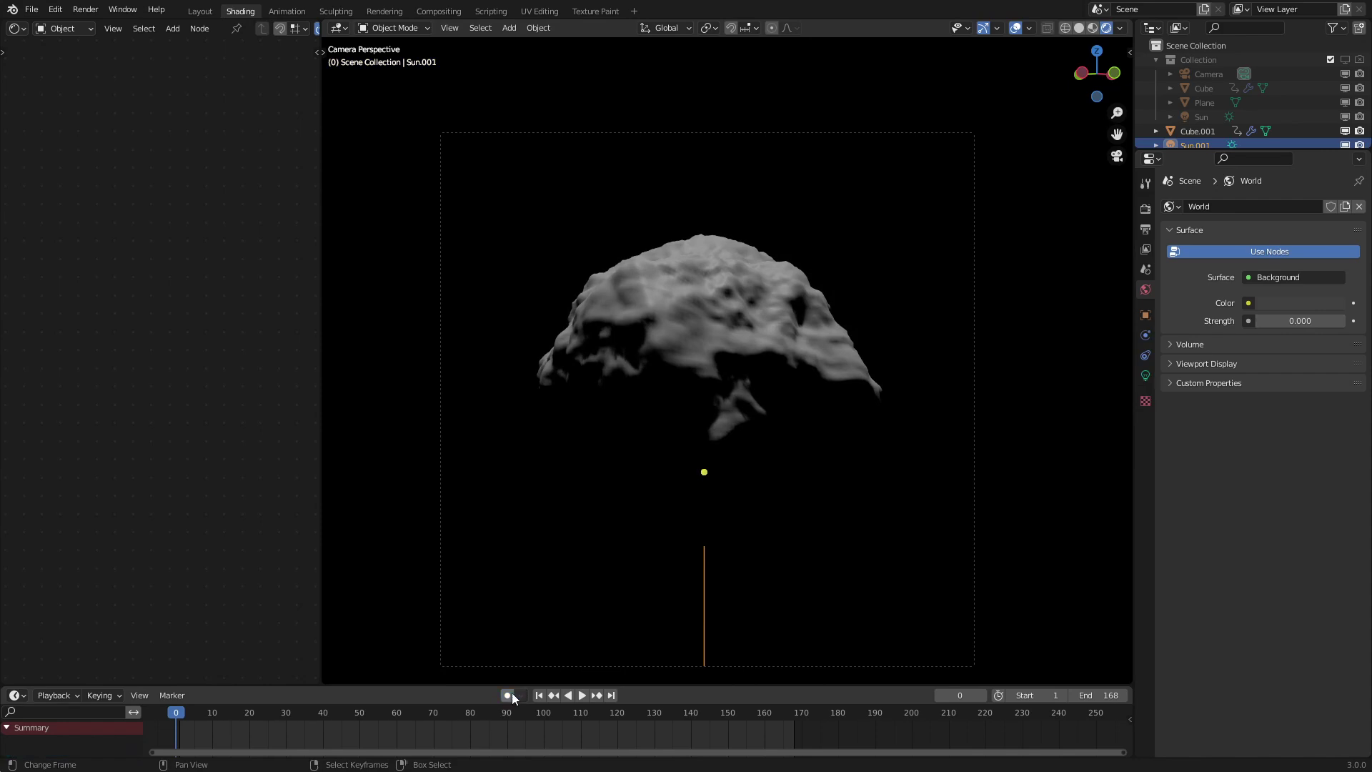
key(r)
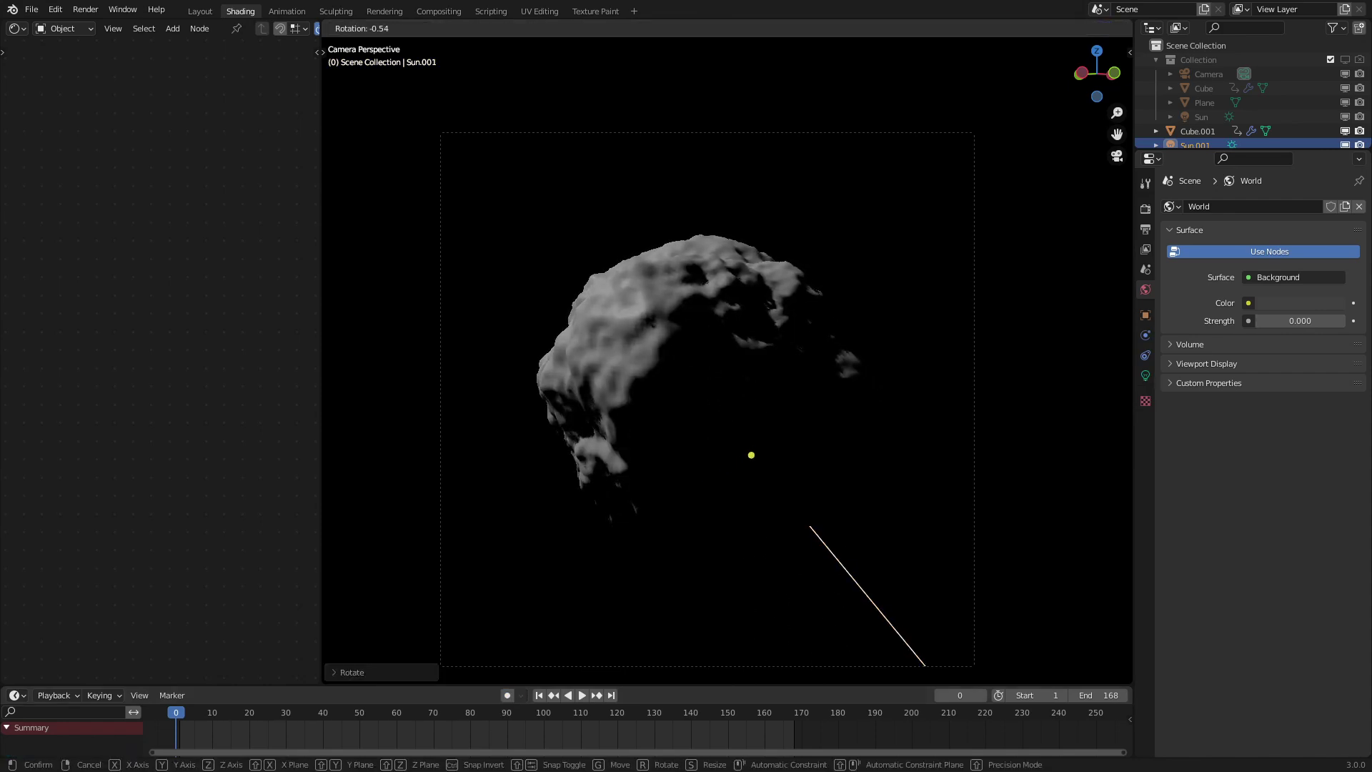
click(858, 589)
Step: Try contact shadows on the Sun light and inspect the rock's shadowed surface up close
click(1146, 375)
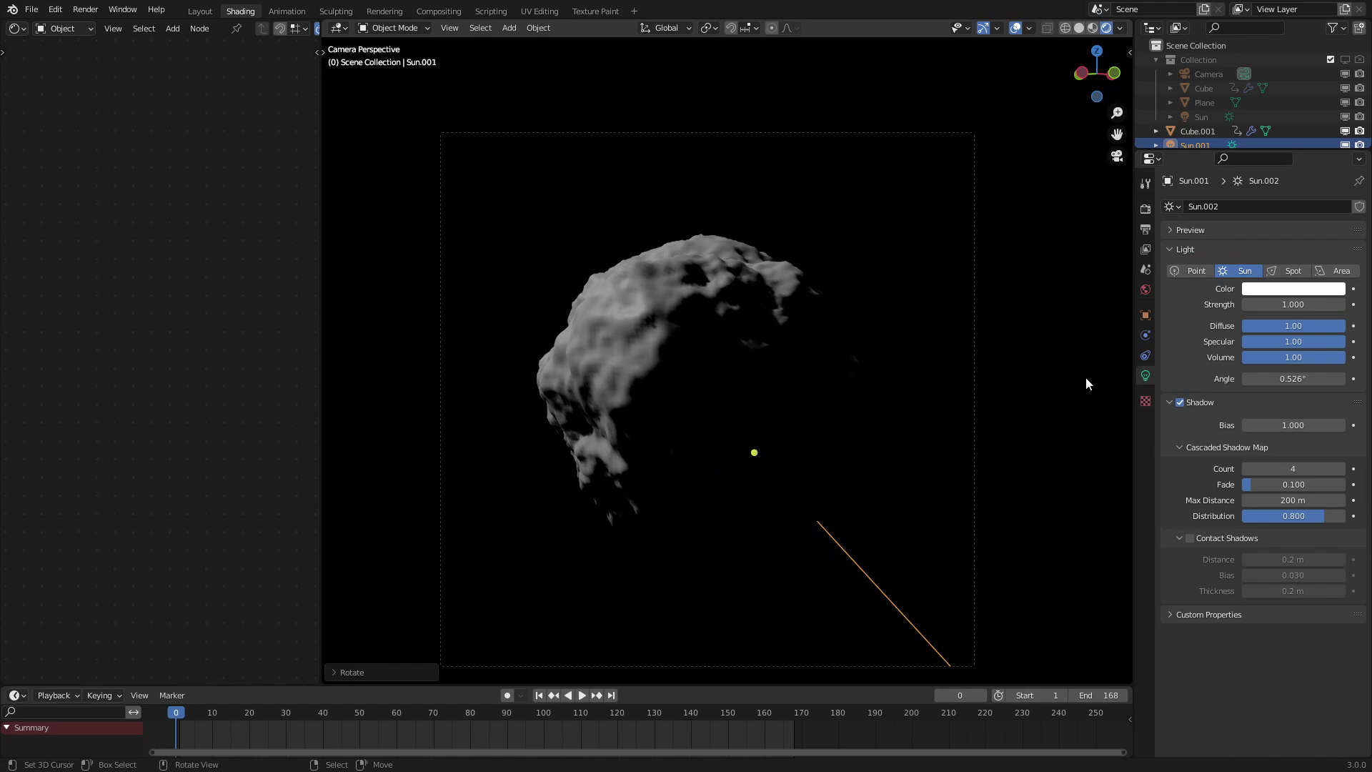
click(1190, 539)
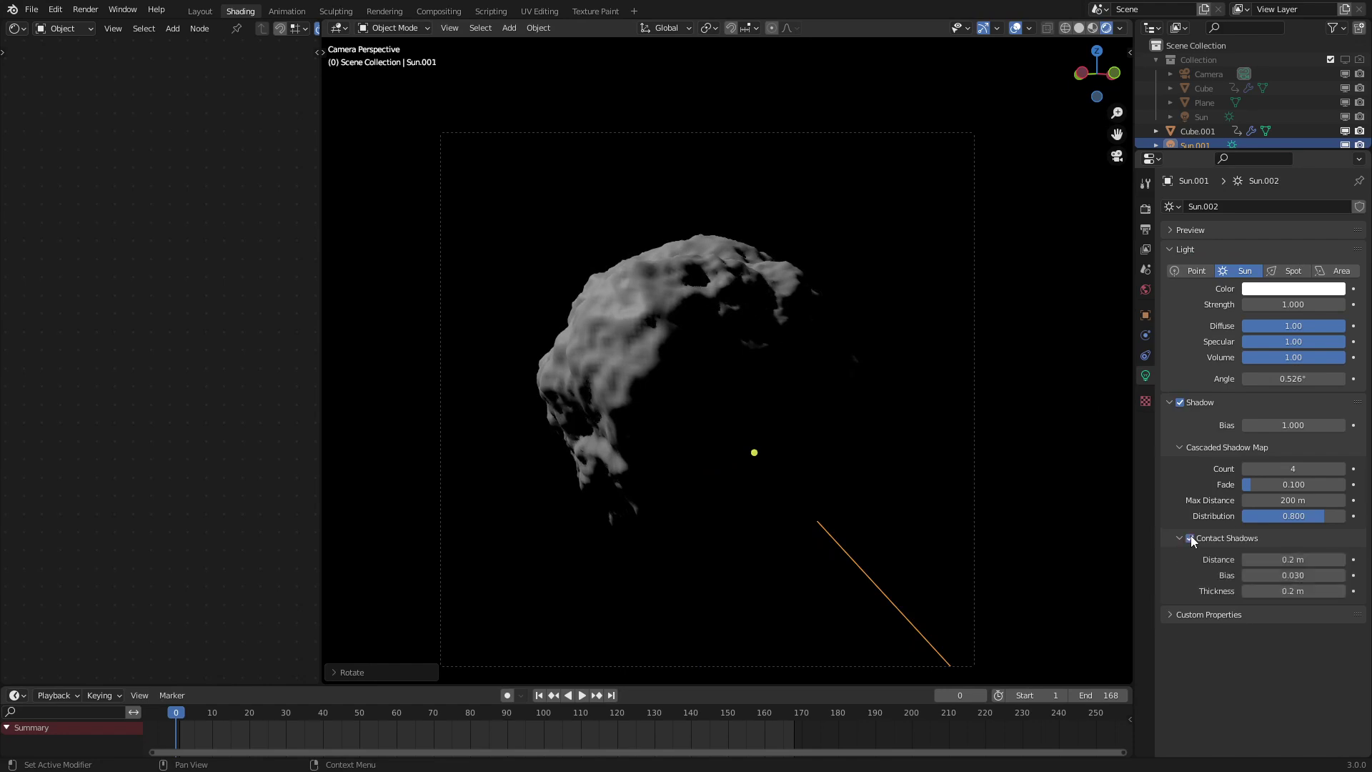
scroll(743, 457, up, 3)
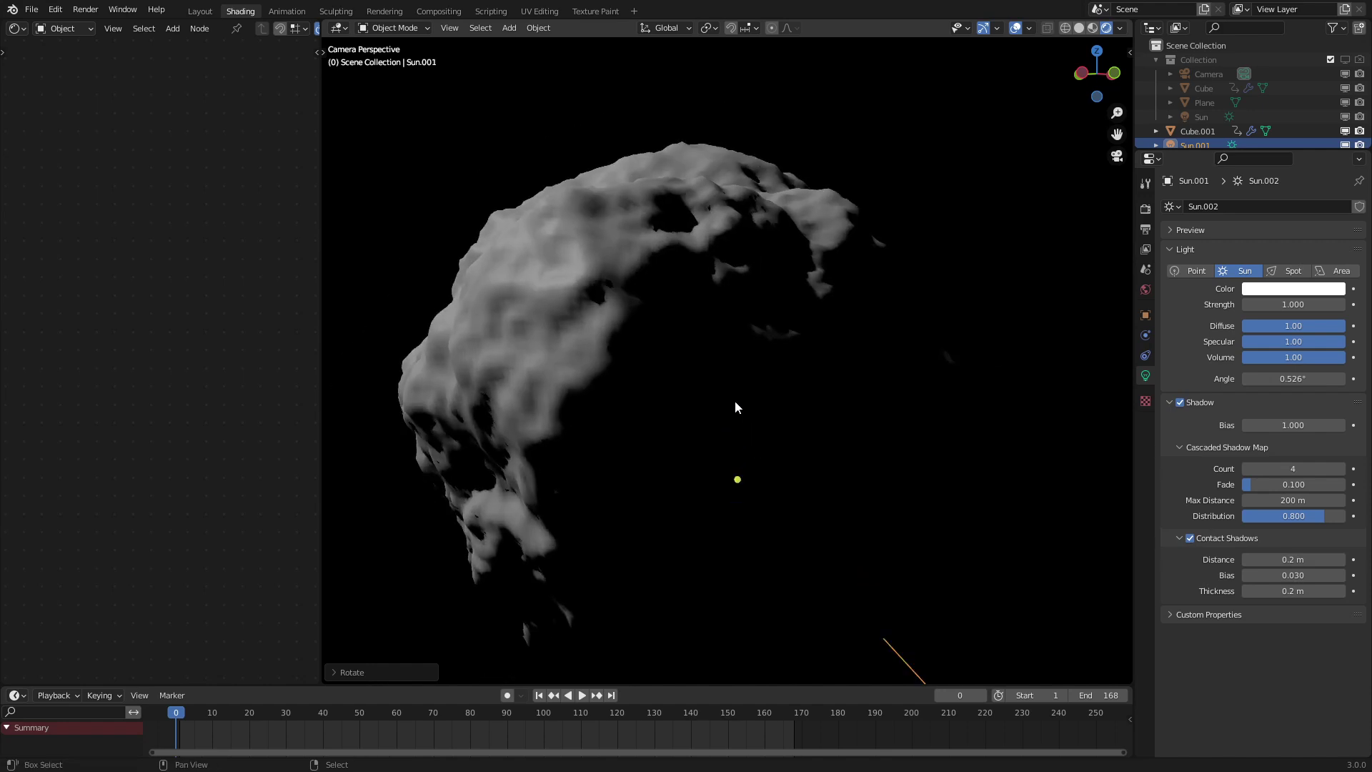
scroll(735, 403, up, 1)
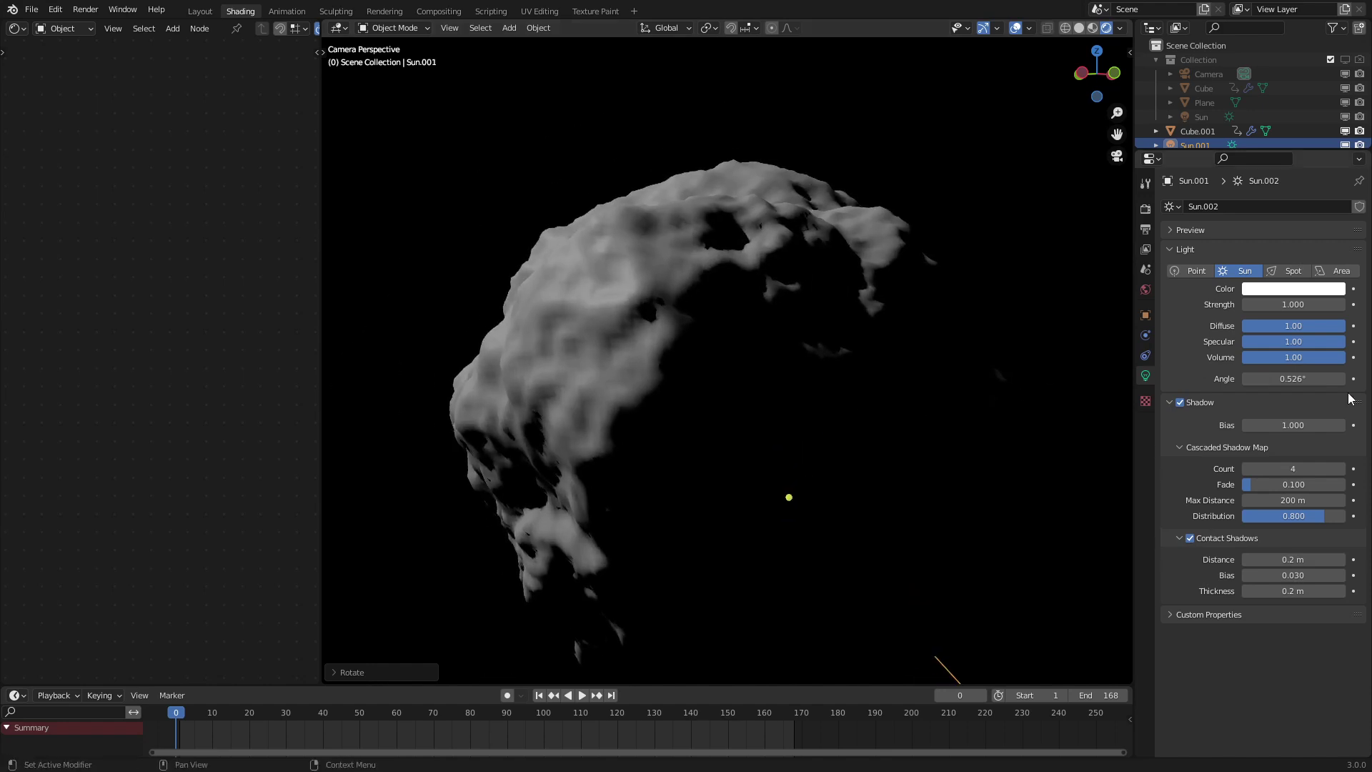
Step: Set the Sun light's shadow bias to 0.030, comparing the shadow edges up close with other values
drag(1294, 425, 1279, 425)
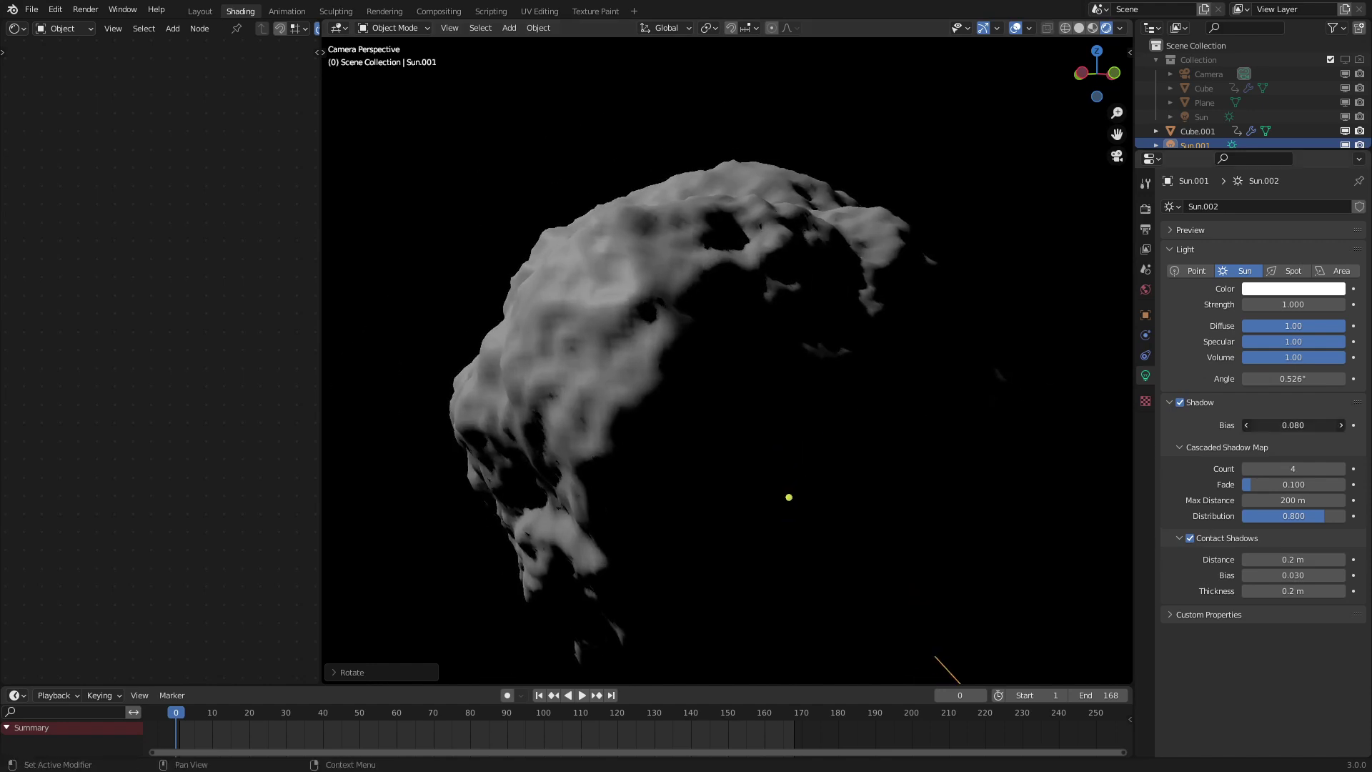
scroll(580, 324, up, 2)
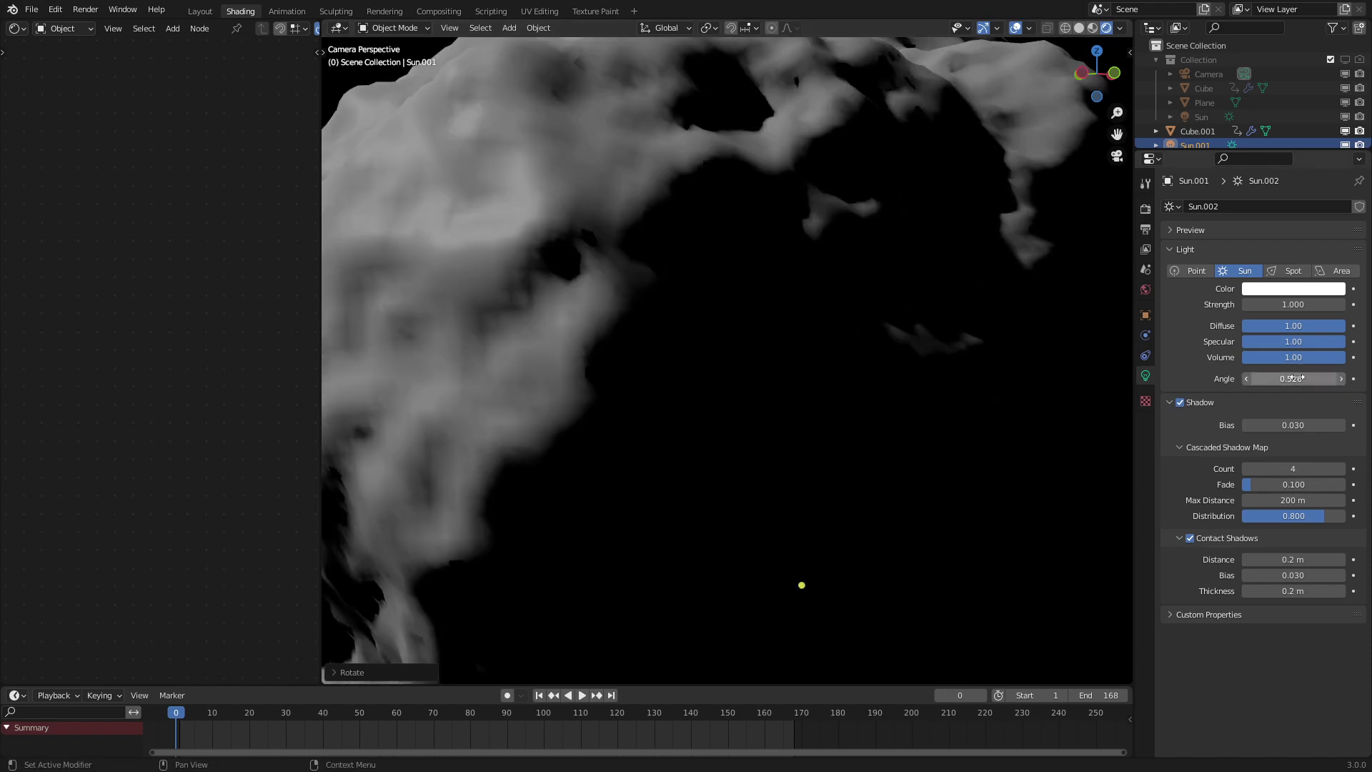
scroll(843, 431, up, 4)
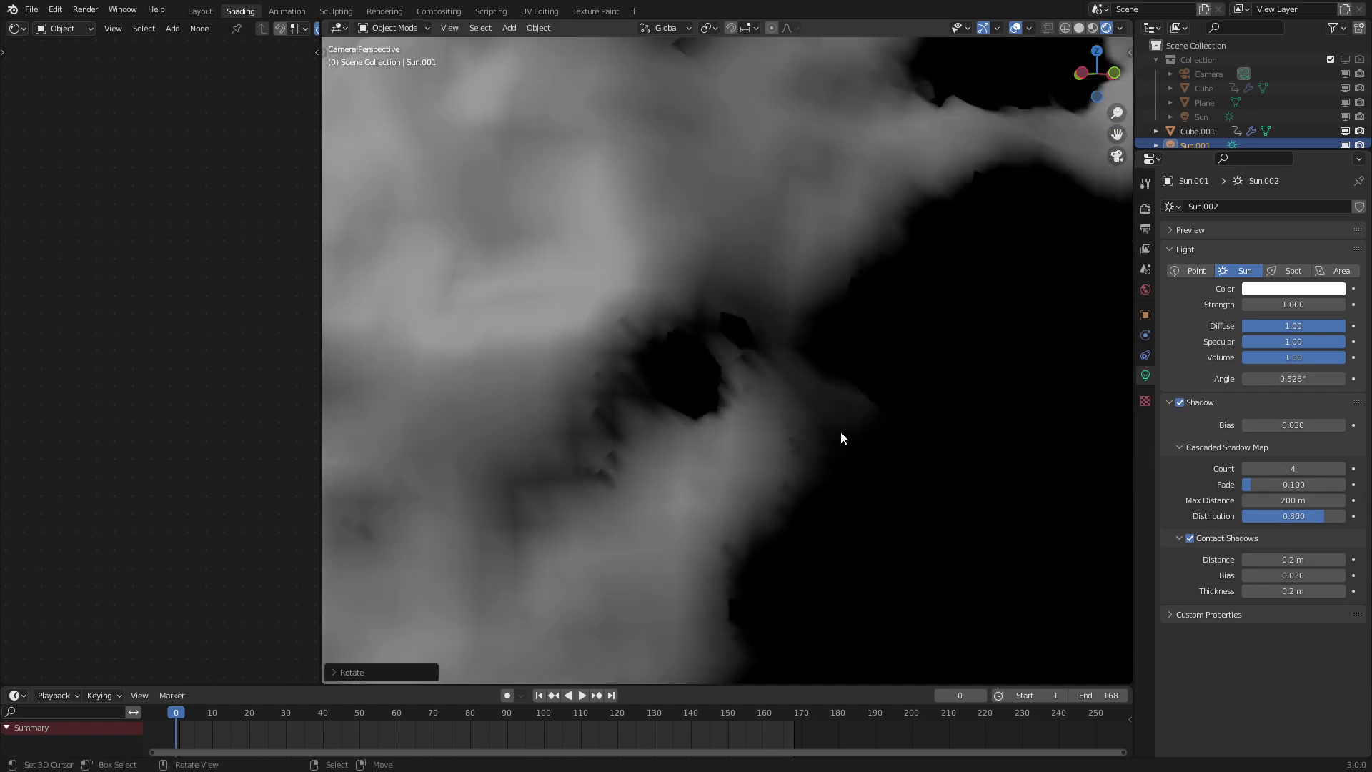
mouse_move(1278, 430)
mouse_down()
mouse_move(1321, 430)
mouse_move(1278, 430)
mouse_up()
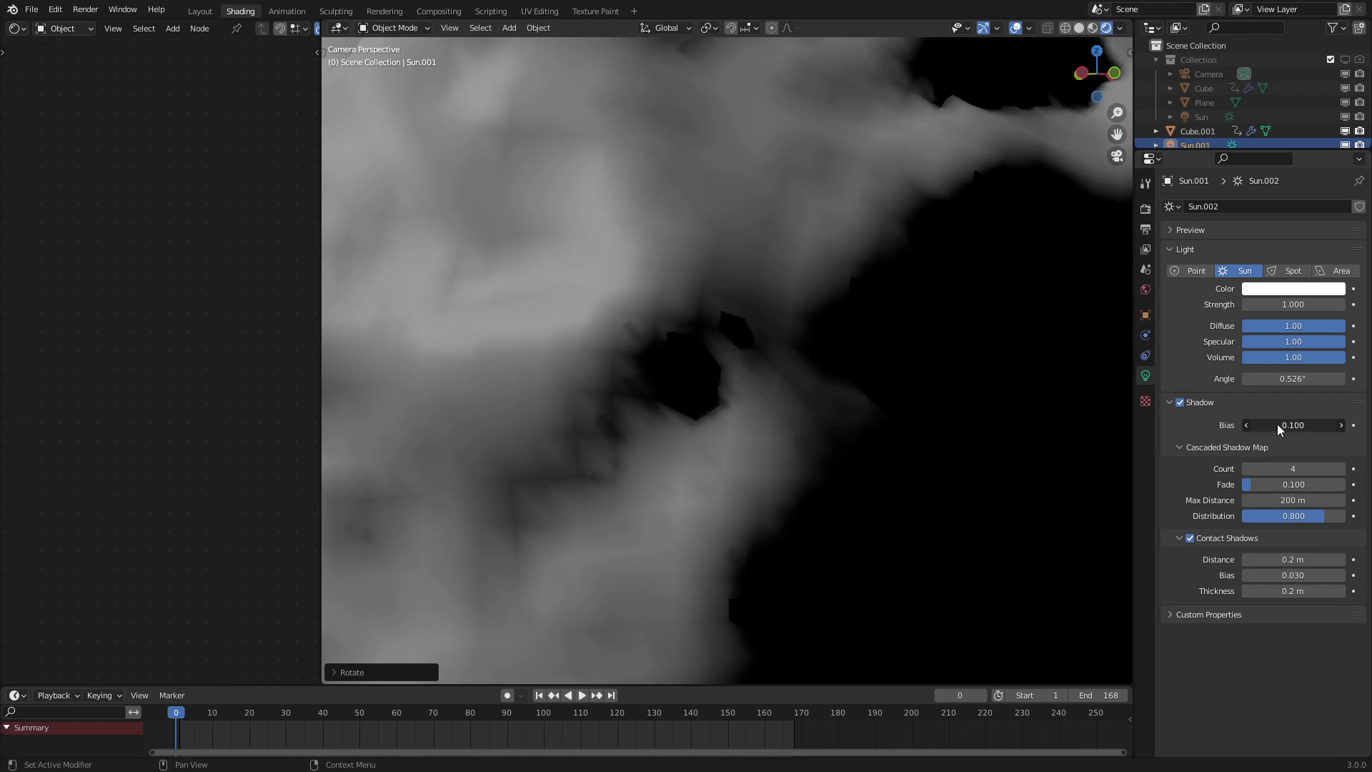
scroll(679, 419, down, 6)
shift+middle_drag(851, 450, 814, 318)
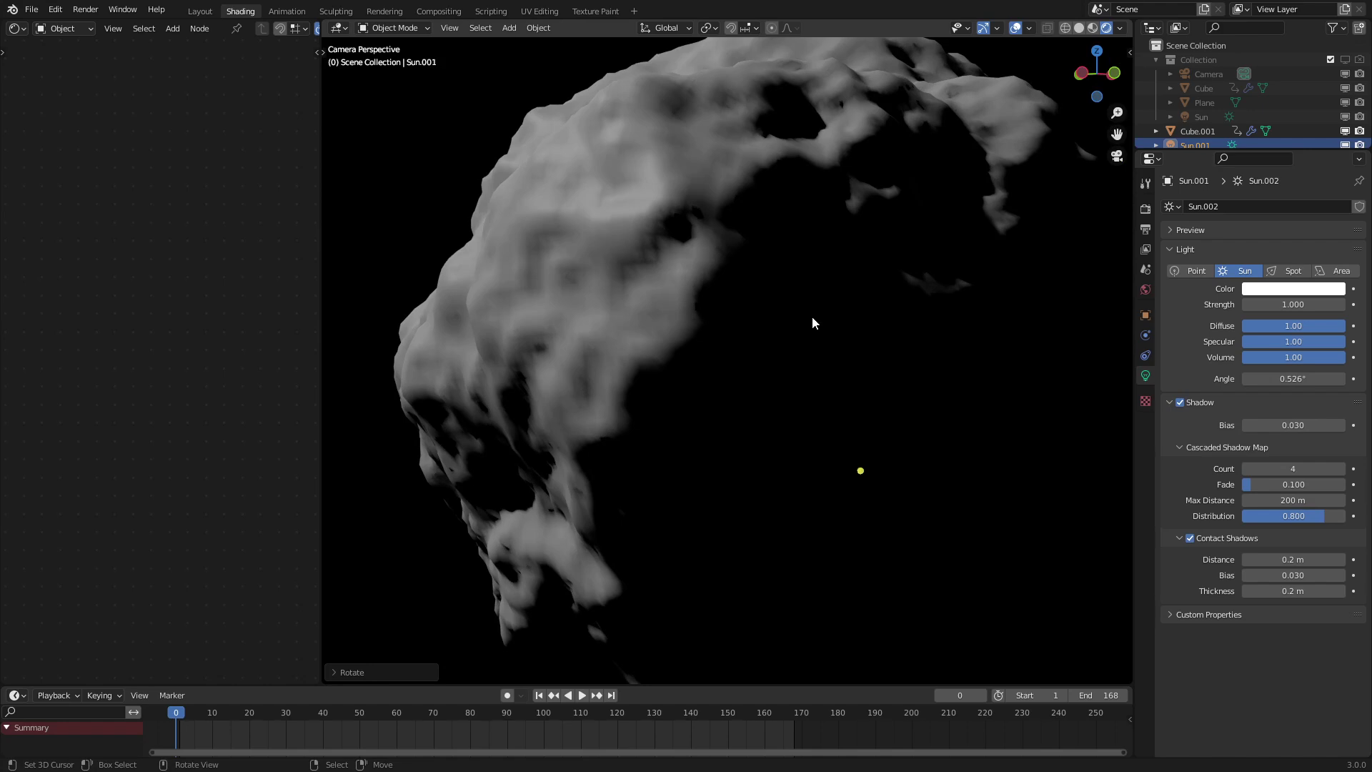
Step: Compare the rock with and without contact shadows, leave them disabled, and inspect the lighting from another angle
click(1186, 537)
click(1185, 537)
click(1186, 537)
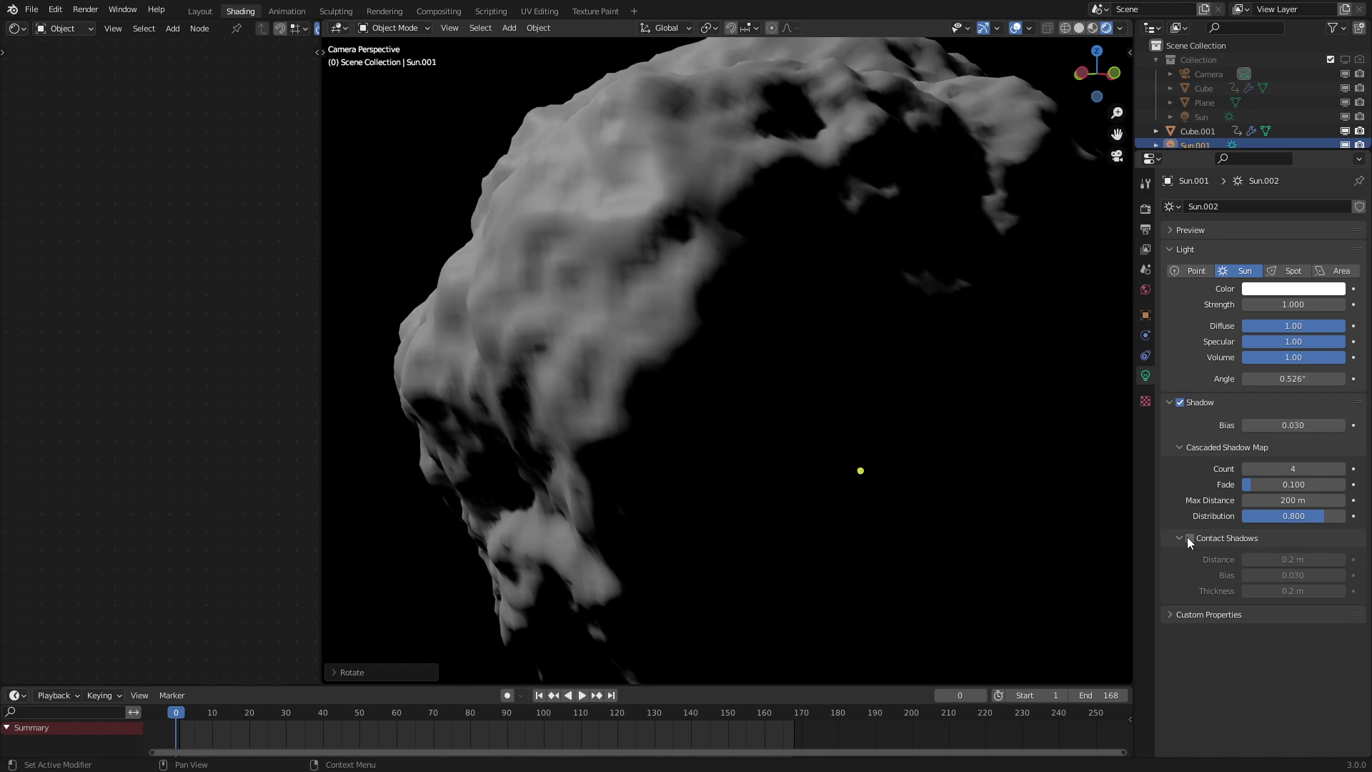
middle_drag(759, 491, 796, 389)
scroll(723, 412, up, 6)
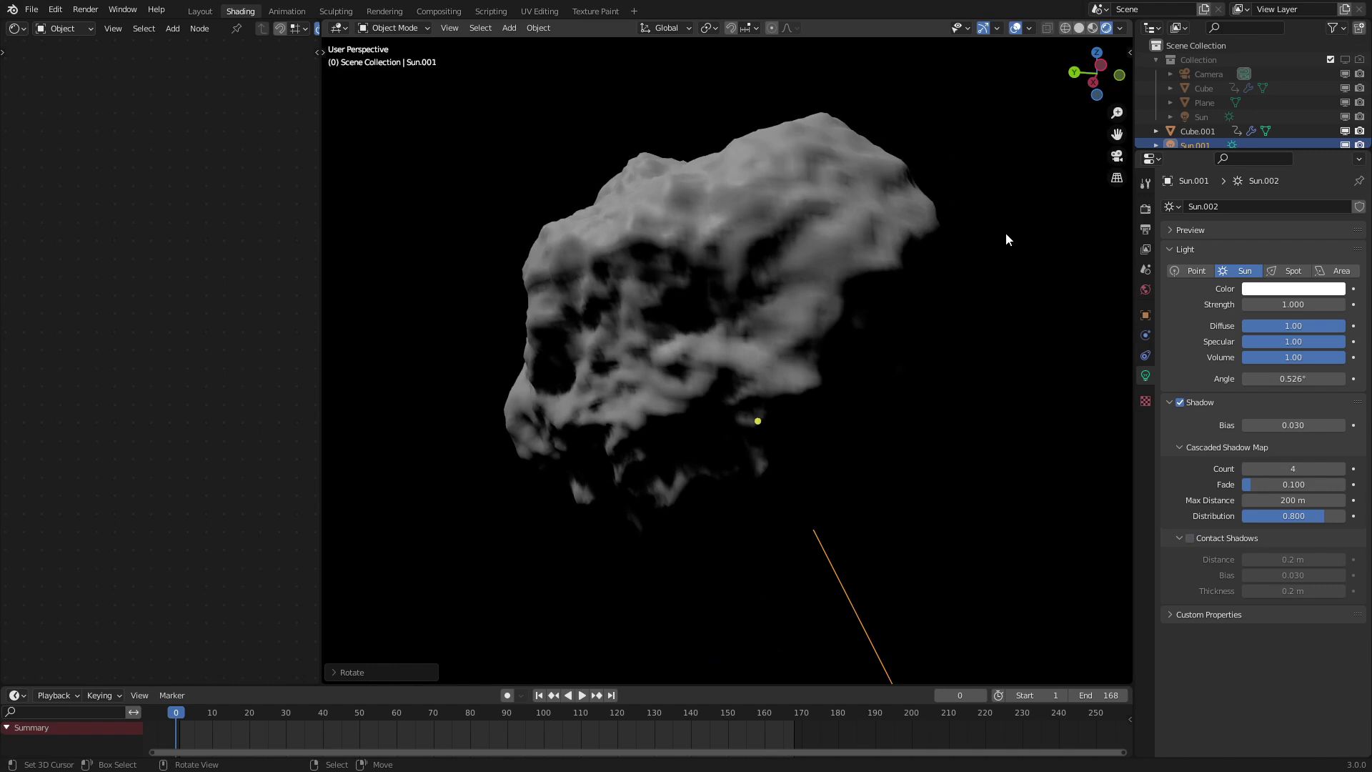
key(KP_0)
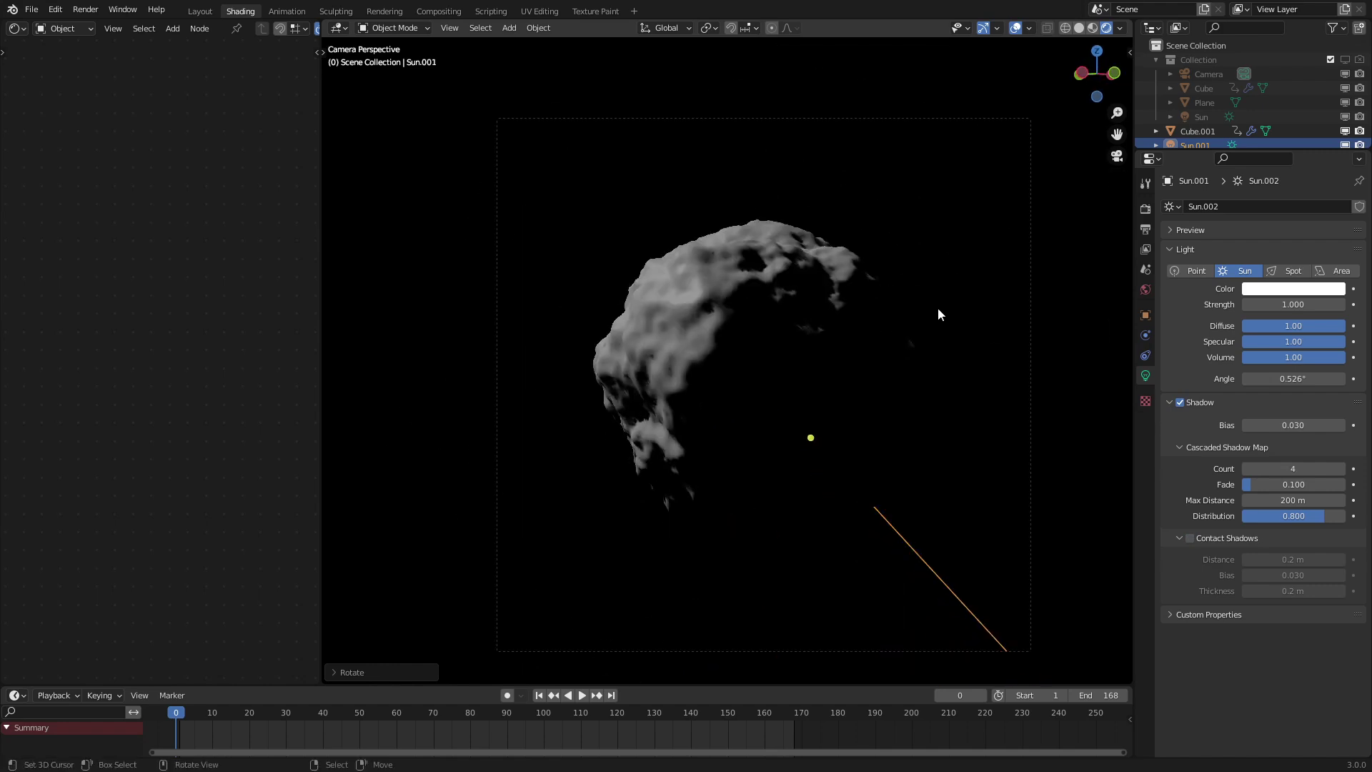
Step: Set the Sun light's strength to 4
scroll(846, 331, up, 1)
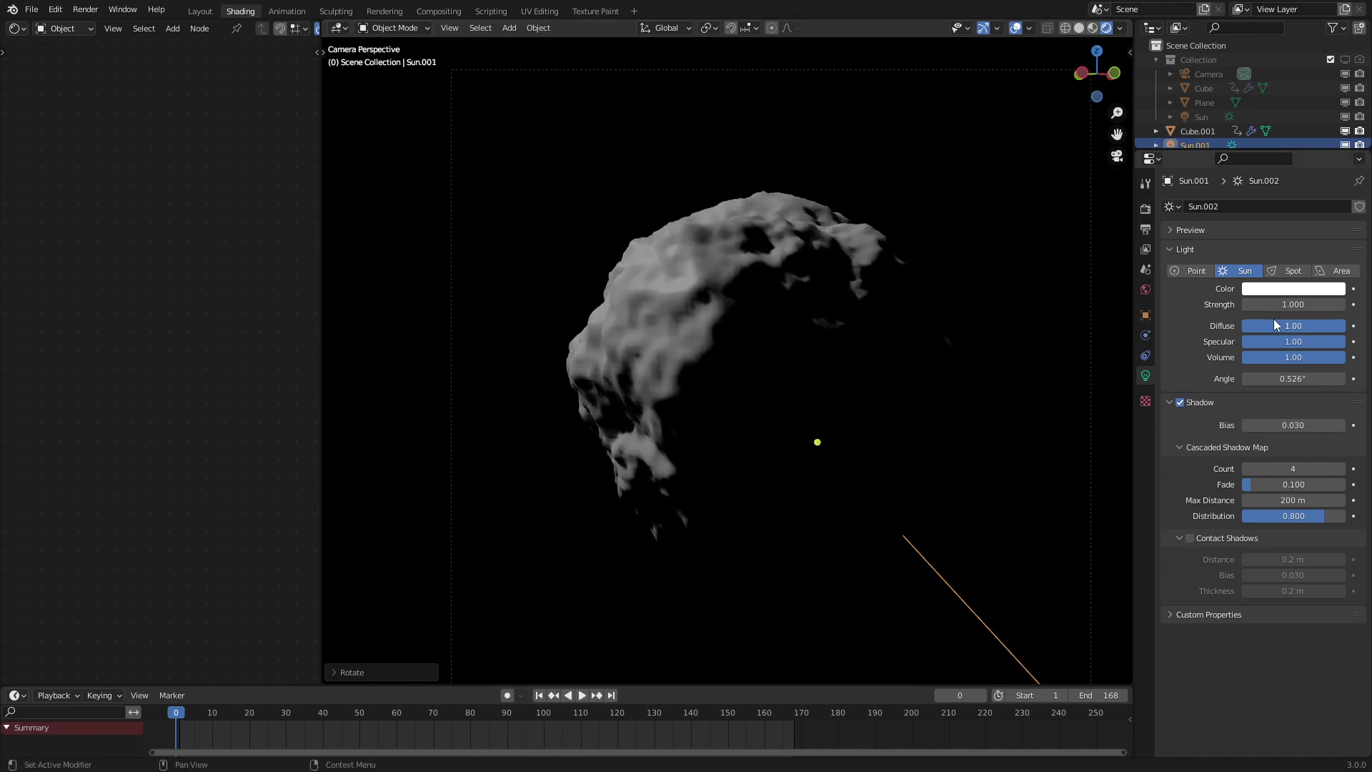
click(1275, 304)
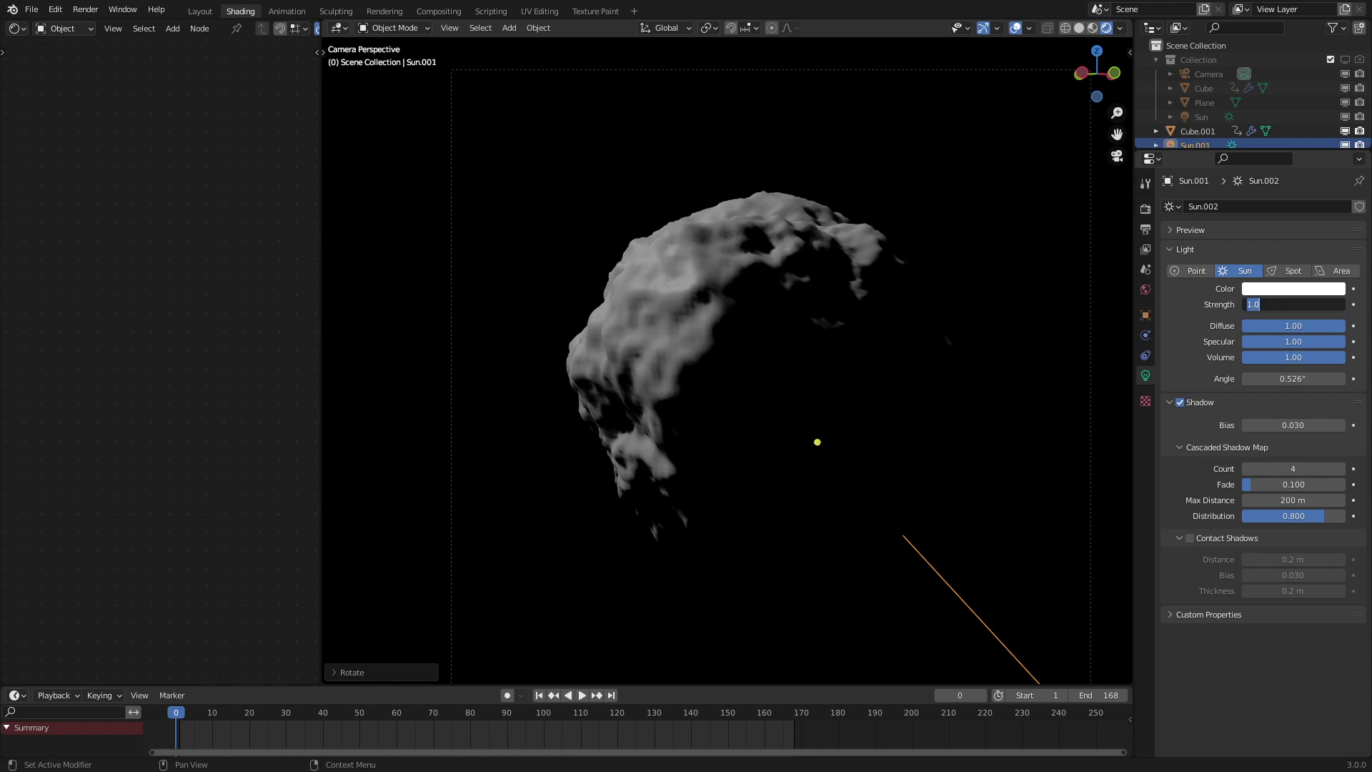
text(4)
key(Return)
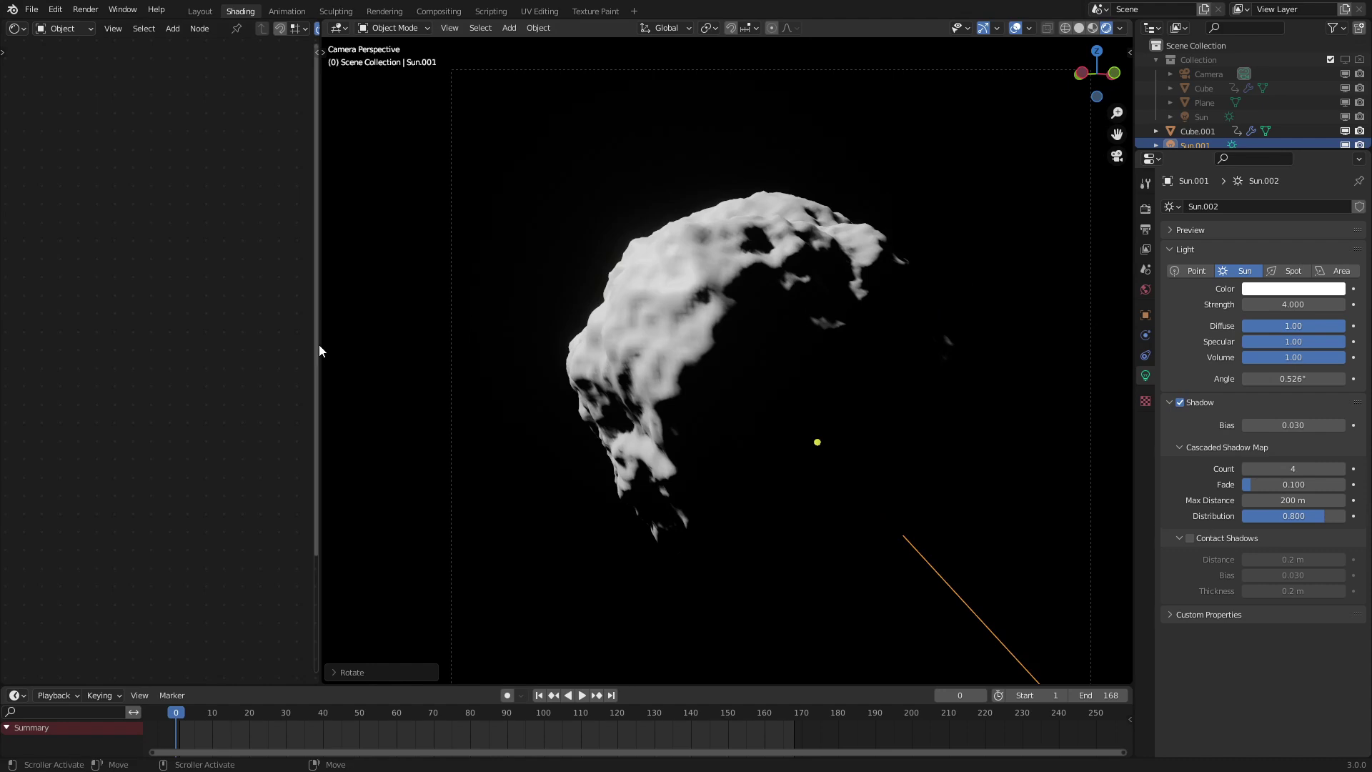
Step: Widen the shader editor, then select the rock and create a new material for it
drag(316, 345, 463, 344)
key(space)
click(691, 338)
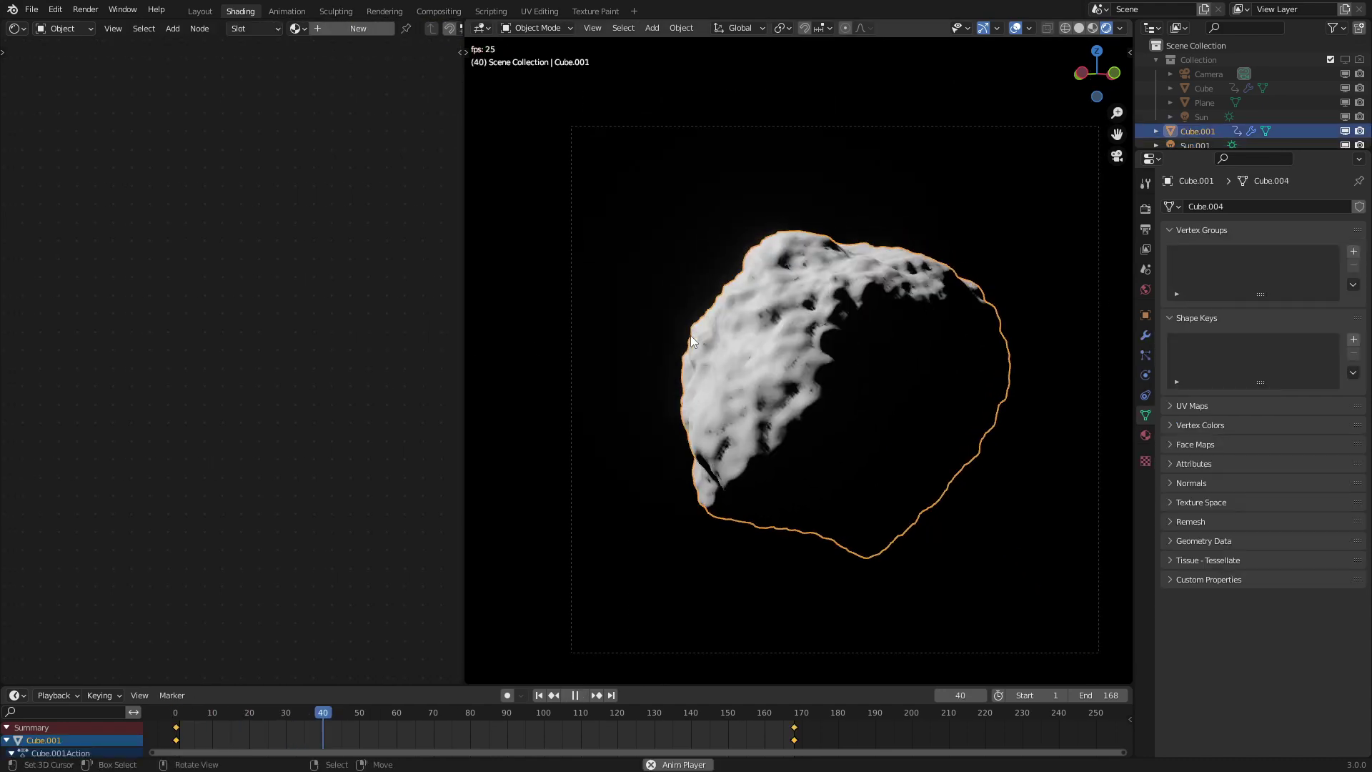
key(space)
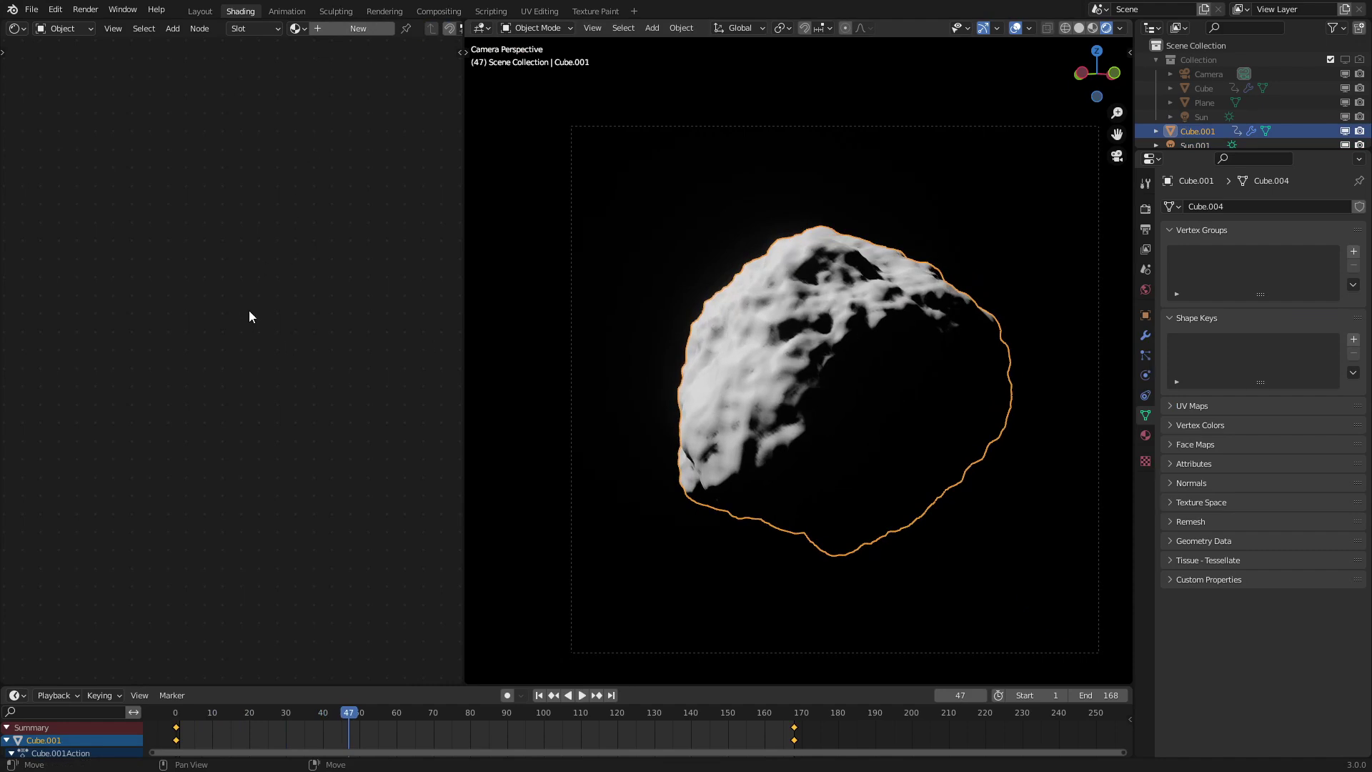
click(359, 29)
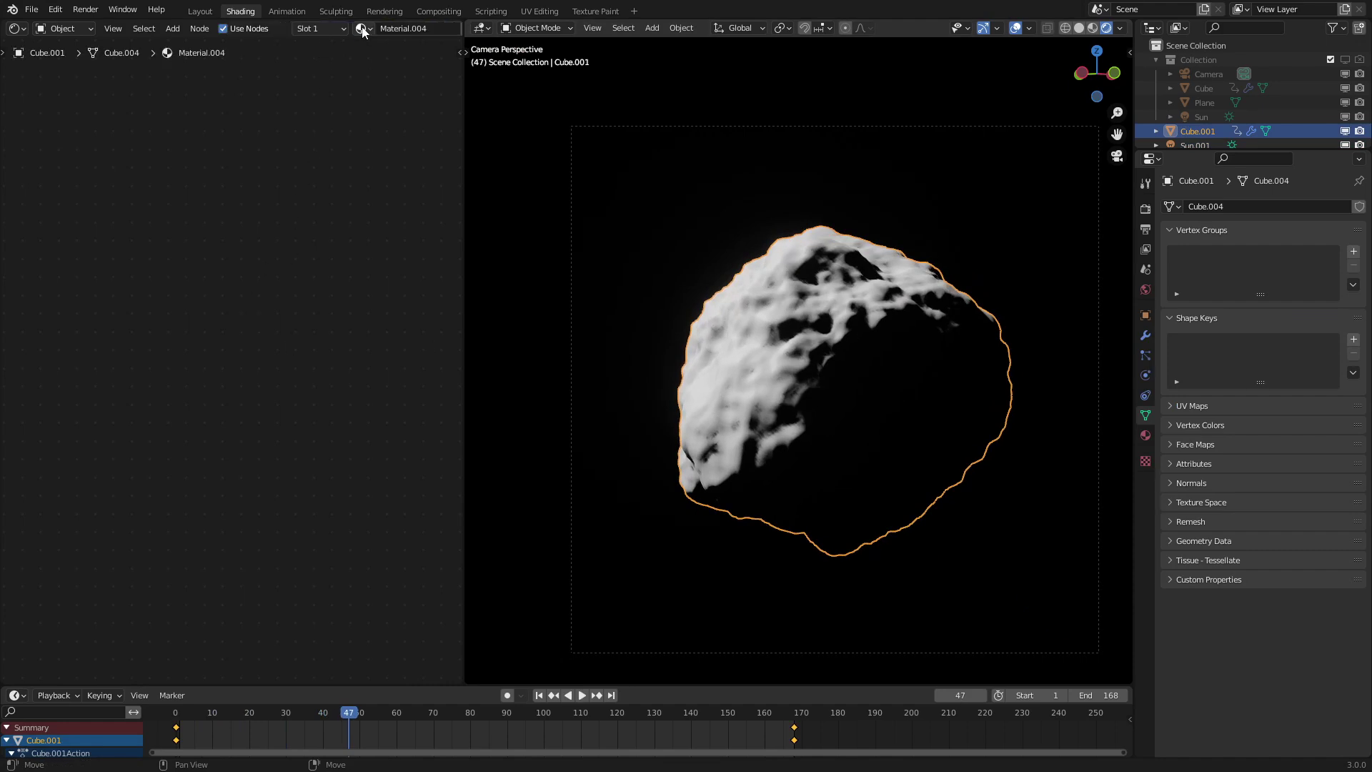
Step: Add a Noise Texture node to the rock's material, fed by Mapping and Texture Coordinate nodes
key(Home)
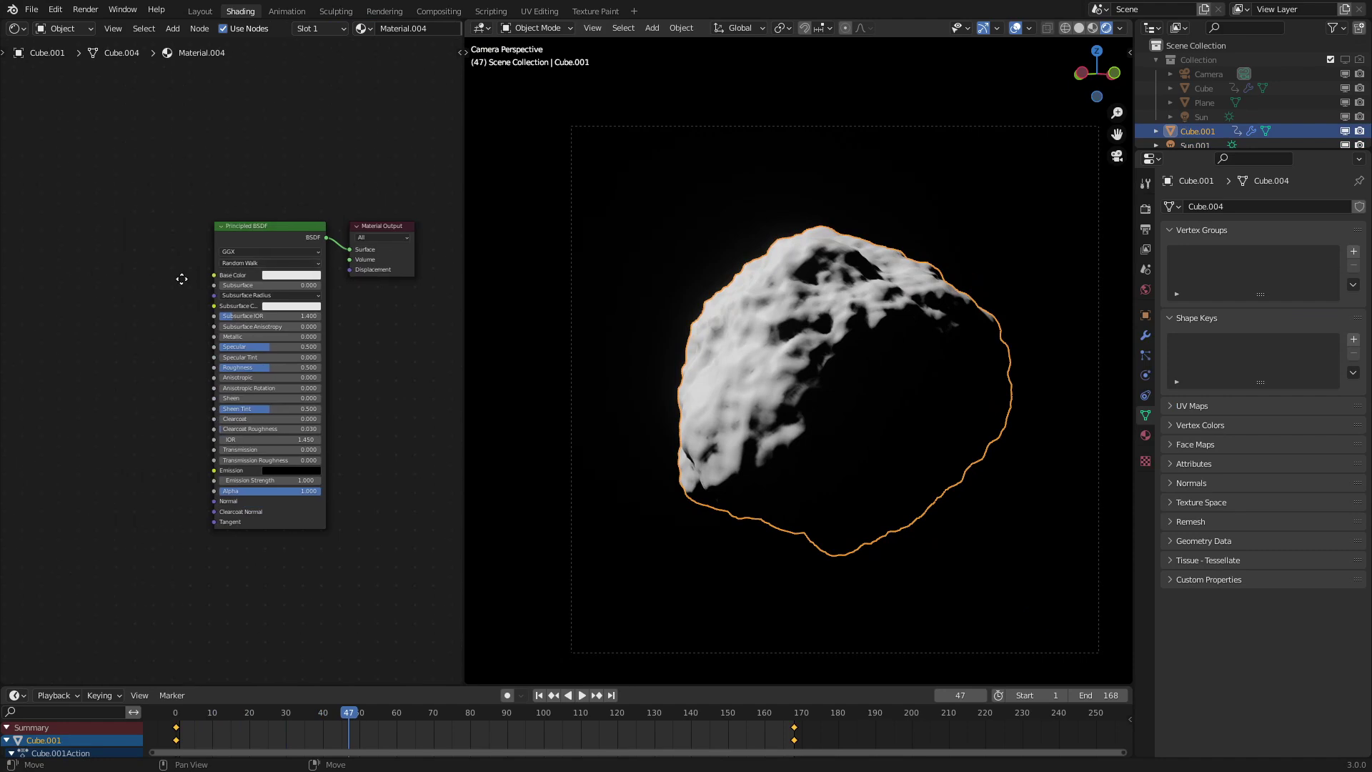
scroll(182, 279, up, 2)
key(shift+a)
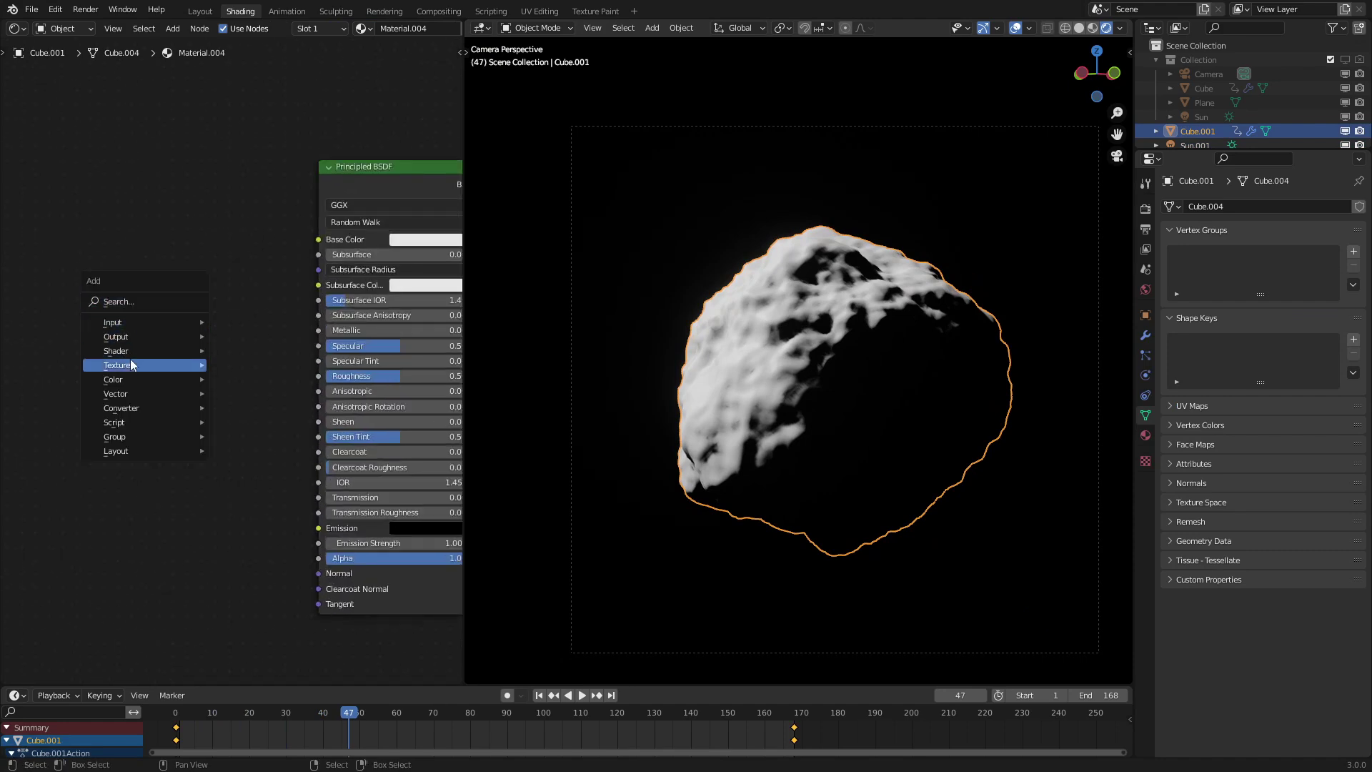
mouse_move(122, 364)
click(264, 513)
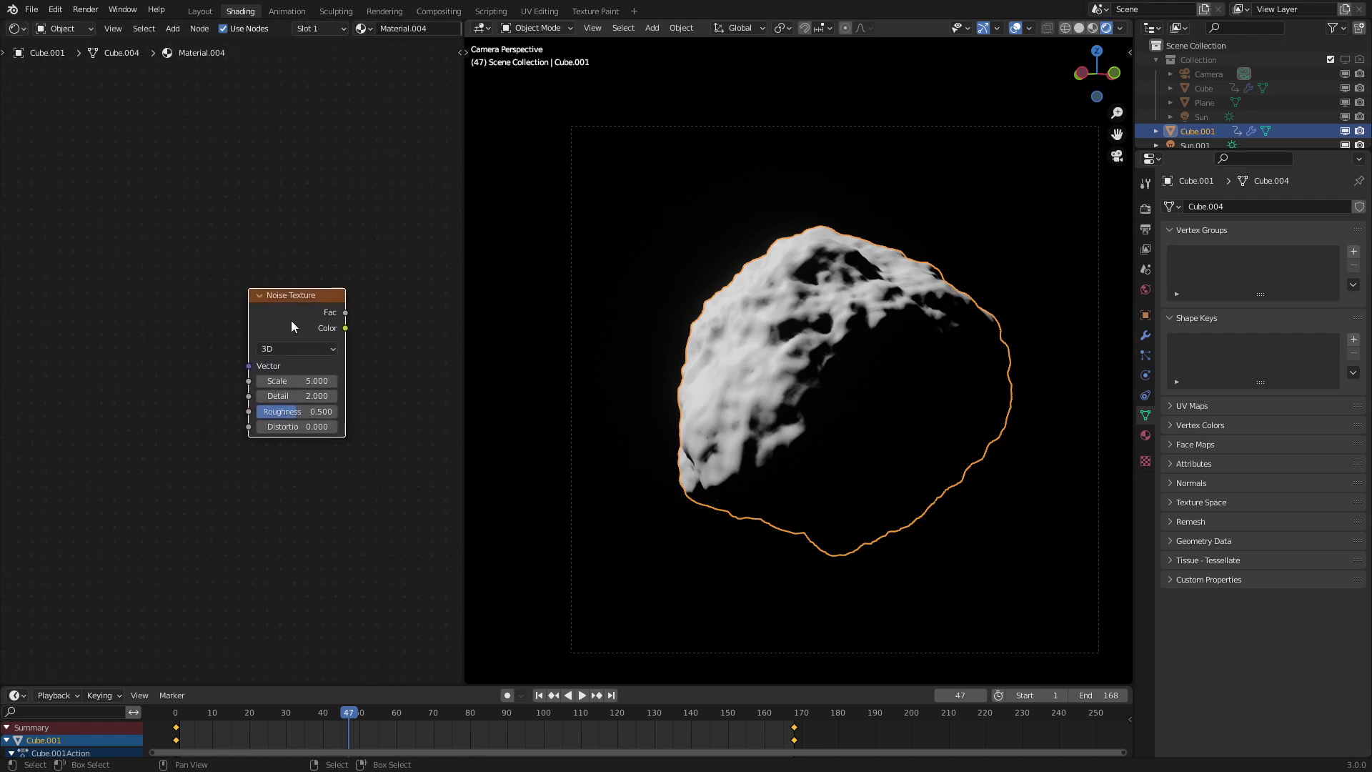
key(ctrl+t)
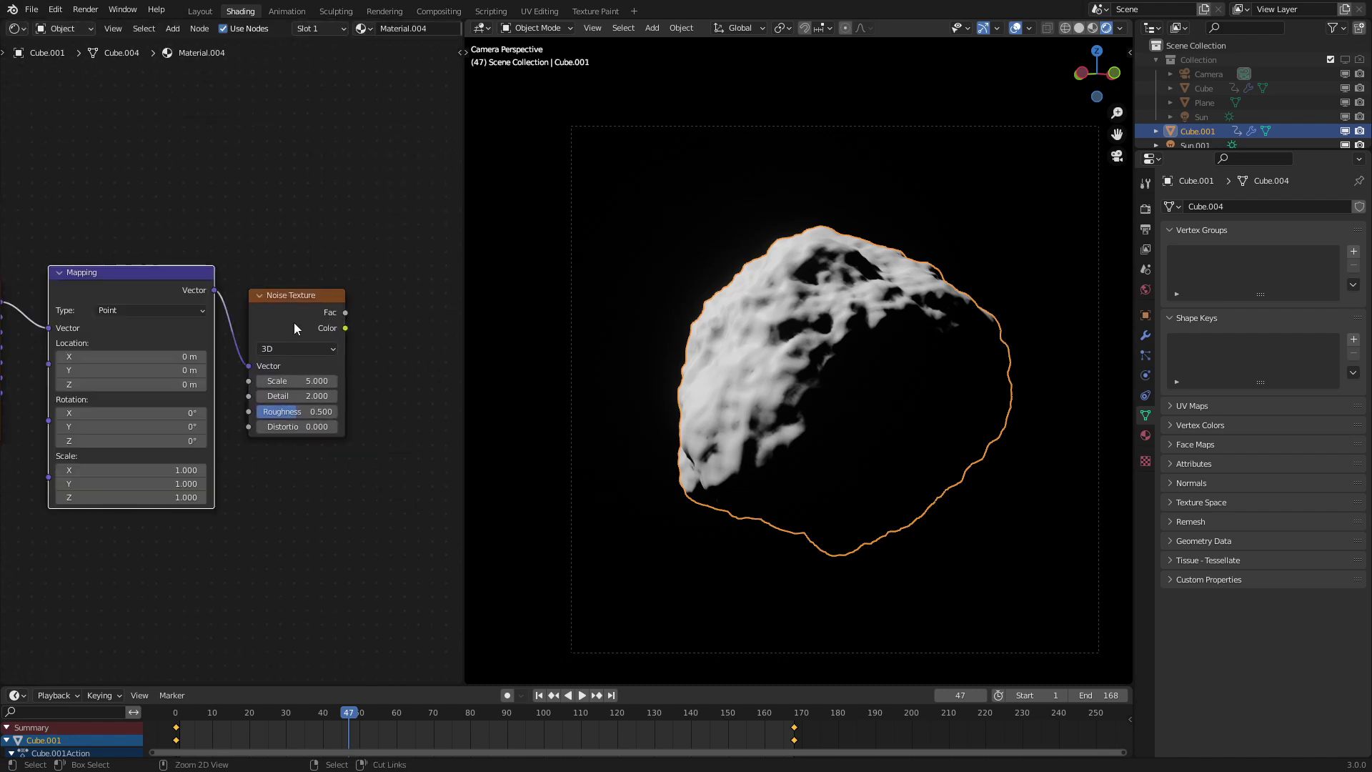
middle_drag(109, 324, 250, 344)
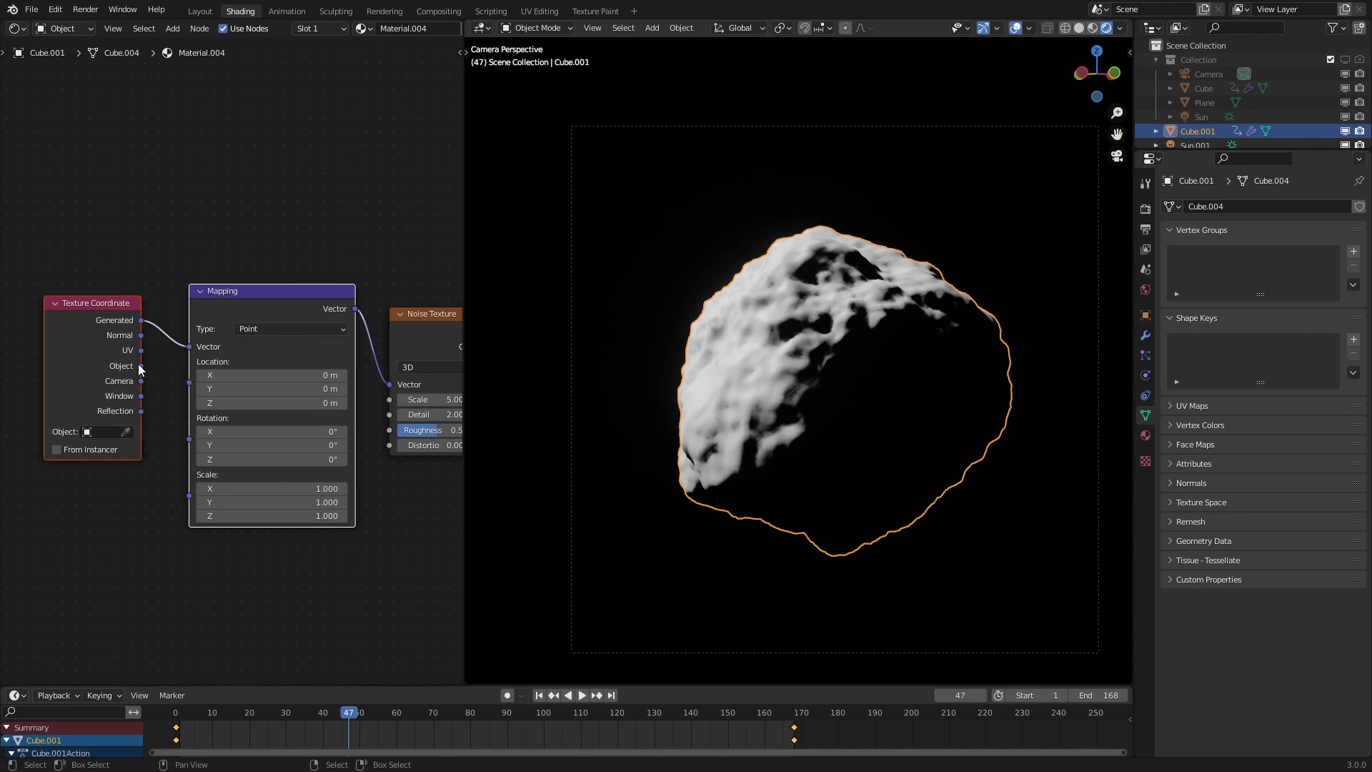
Step: Drive the Mapping node from Object coordinates and preview the noise texture on the rock from another angle
drag(140, 365, 189, 343)
middle_drag(300, 325, 138, 346)
ctrl+shift+click(297, 347)
scroll(770, 353, down, 2)
middle_drag(769, 352, 768, 372)
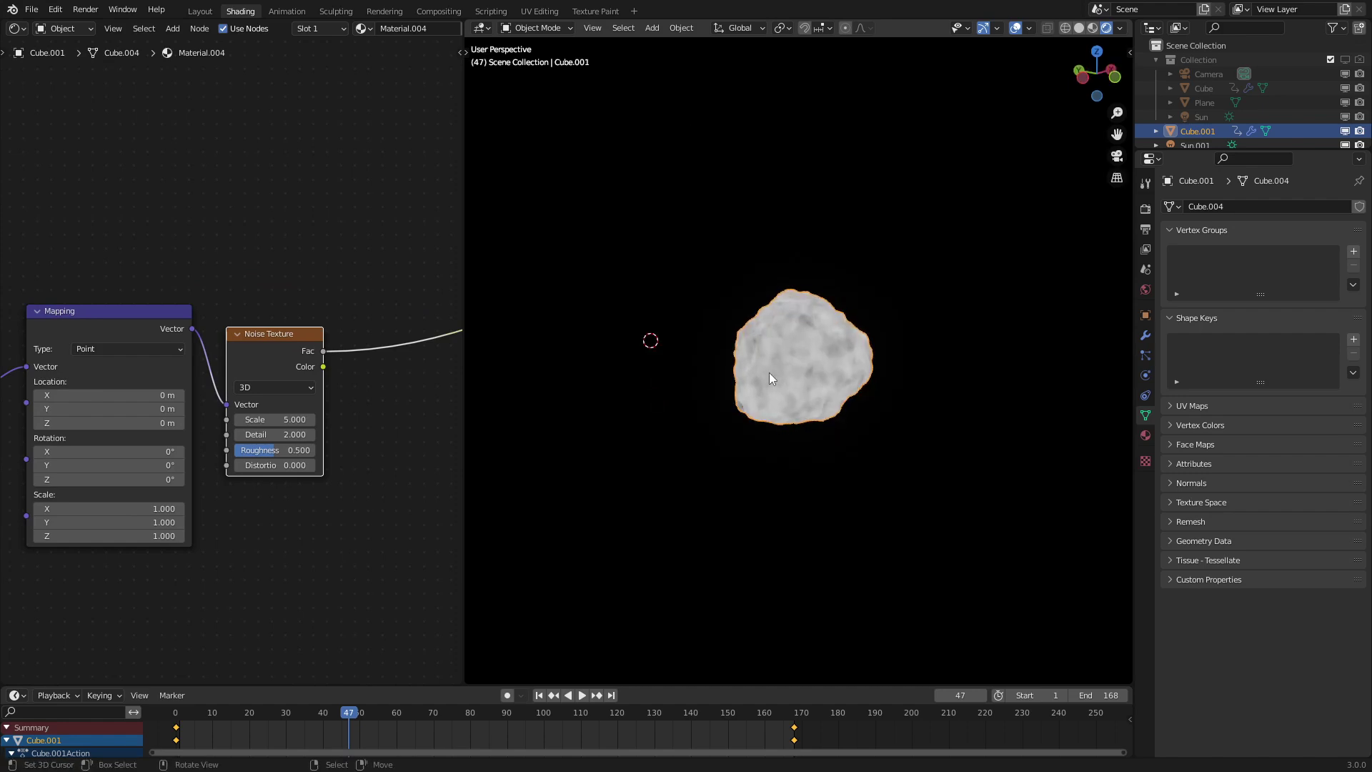
scroll(769, 379, up, 5)
Step: Try a noise scale of 7.6 and UV coordinates in place of Object coordinates
middle_drag(198, 403, 247, 400)
mouse_move(322, 417)
mouse_down()
mouse_move(379, 416)
mouse_move(334, 417)
mouse_up()
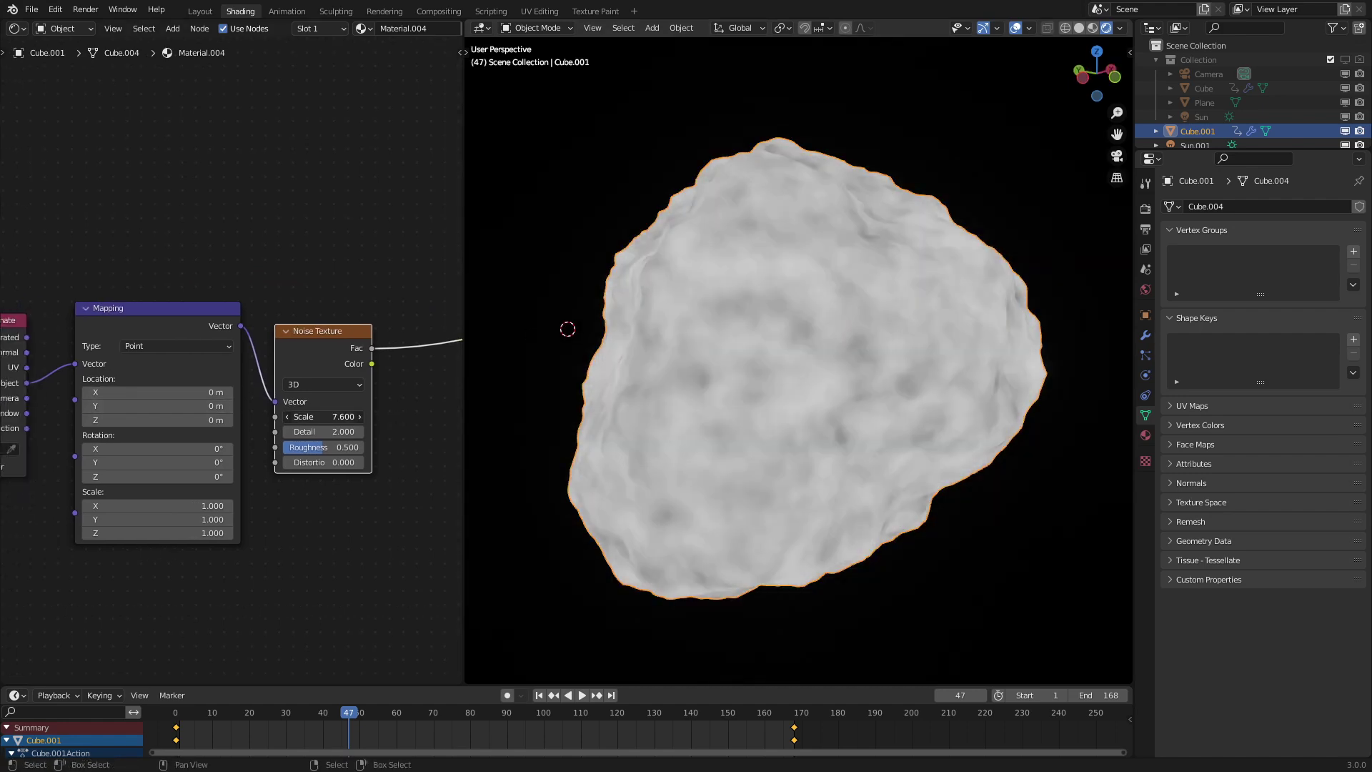
key(Escape)
drag(28, 360, 75, 364)
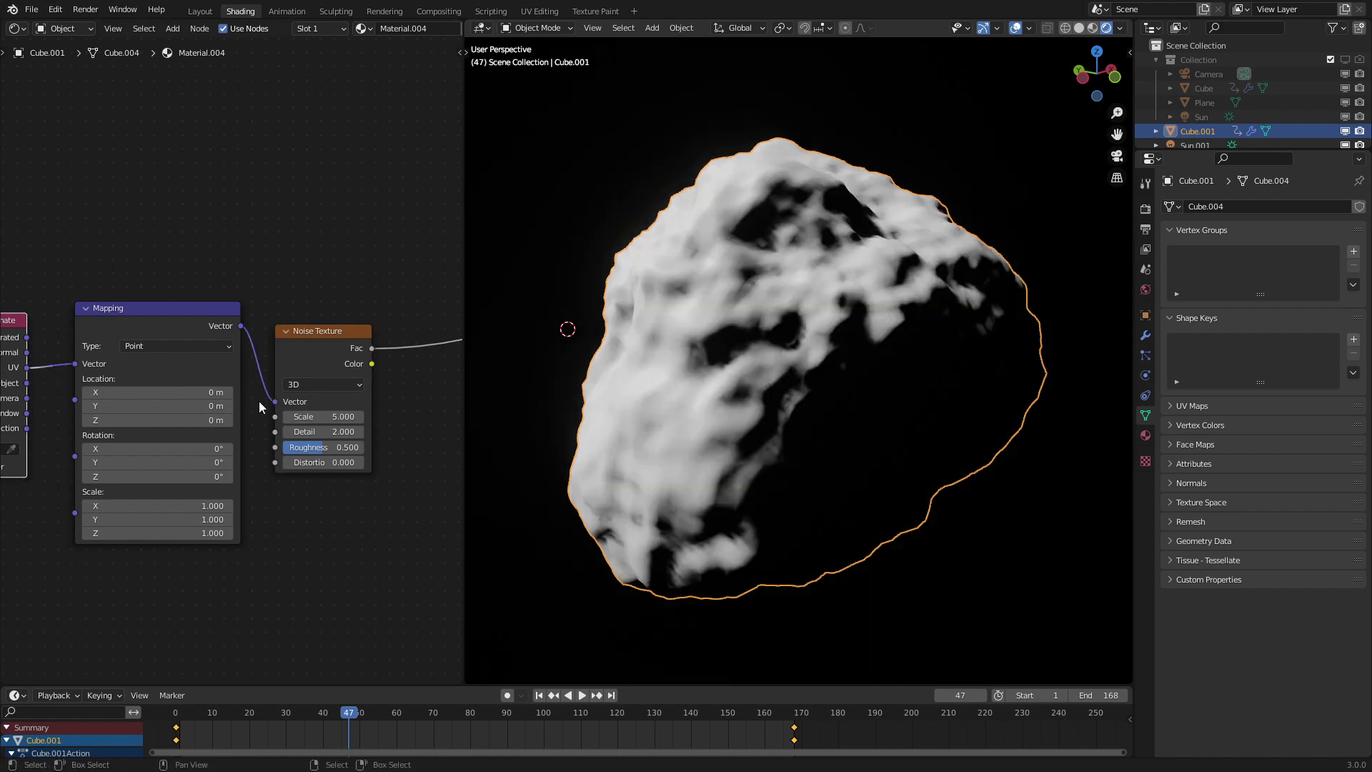
drag(347, 421, 424, 421)
key(Escape)
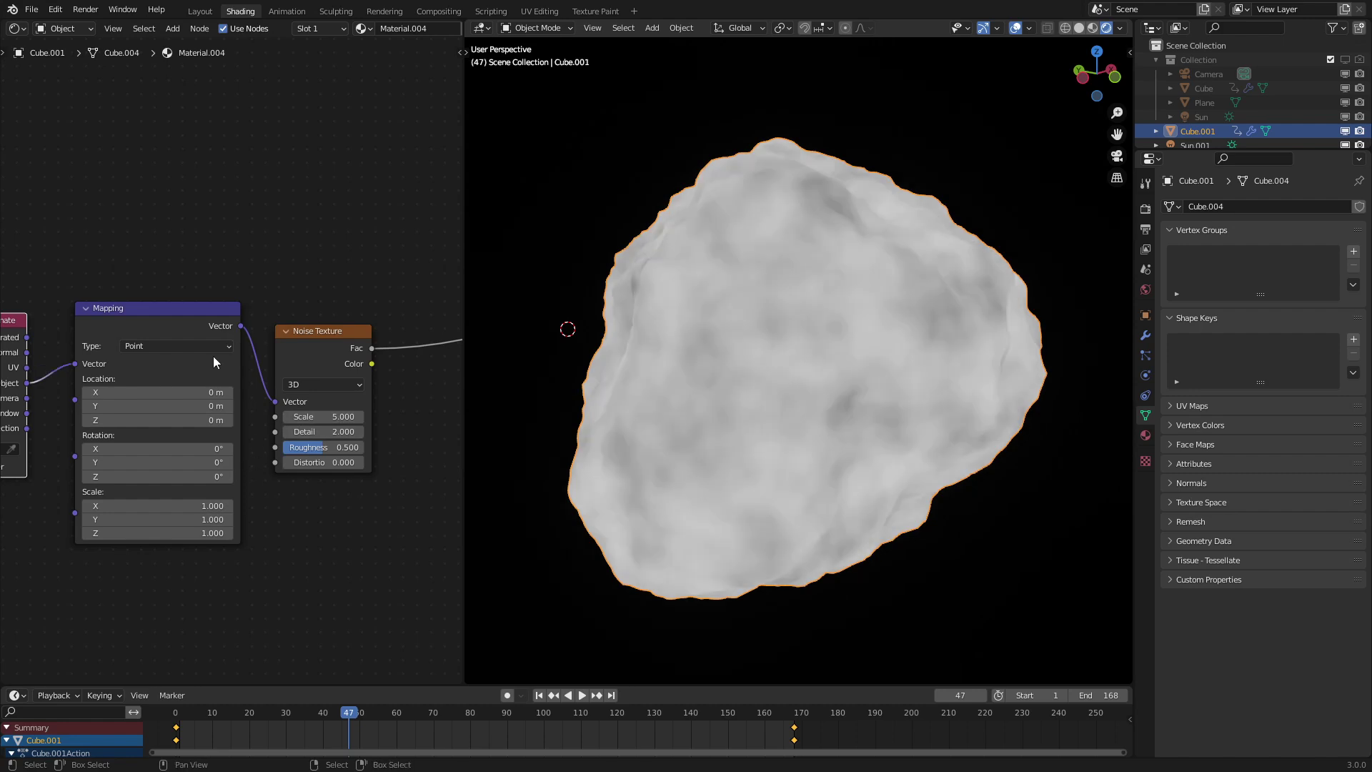
Step: Connect the noise Fac output to the Principled BSDF's Emission Strength and preview the full shader on the rock
middle_drag(254, 454, 157, 472)
scroll(309, 460, up, 1)
scroll(246, 429, up, 4)
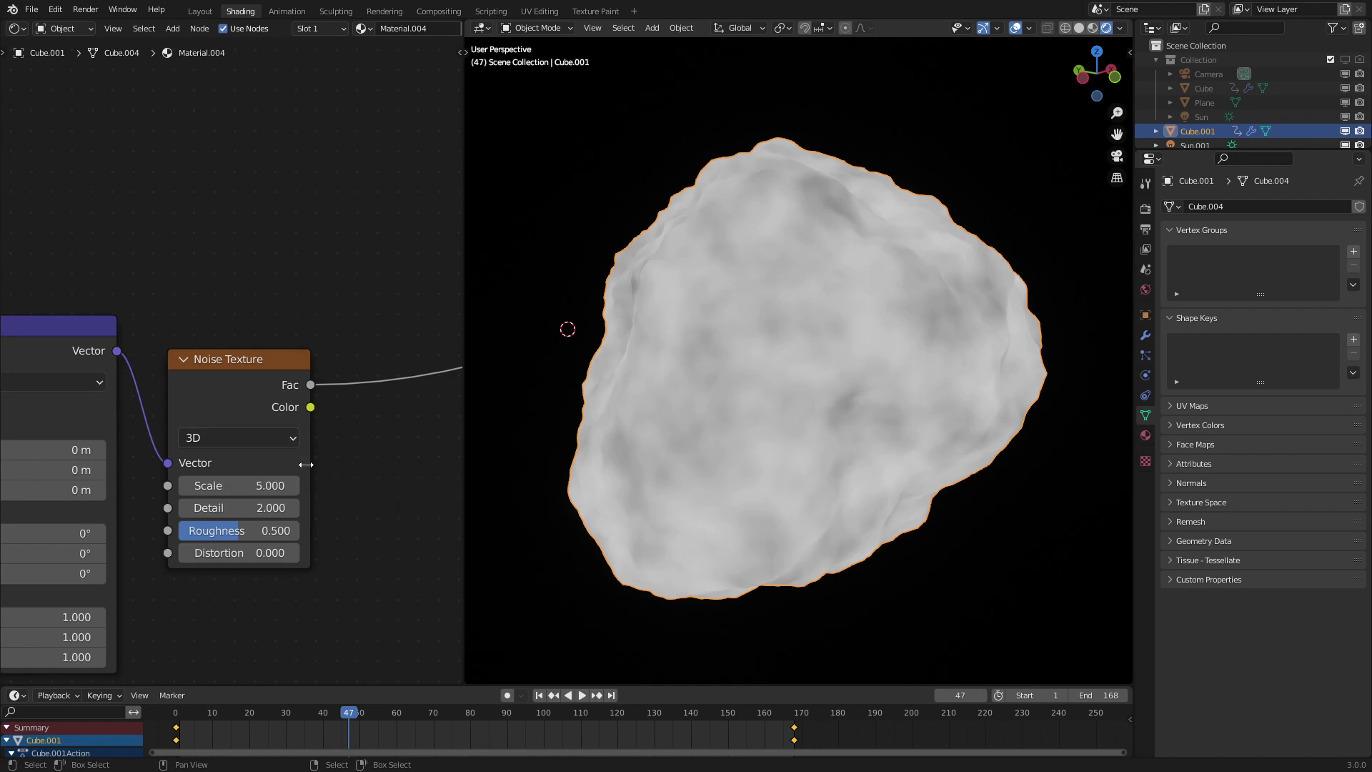
scroll(303, 462, down, 3)
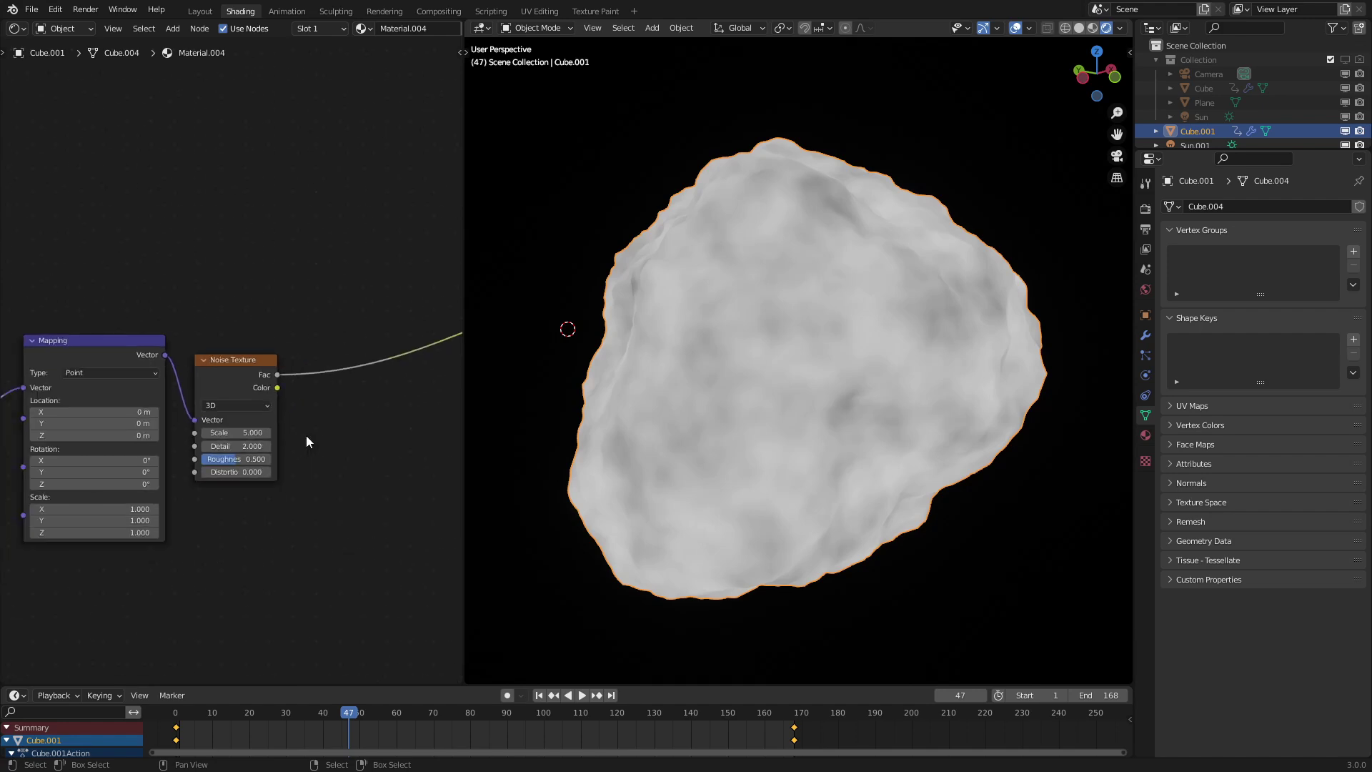
middle_drag(306, 435, 93, 341)
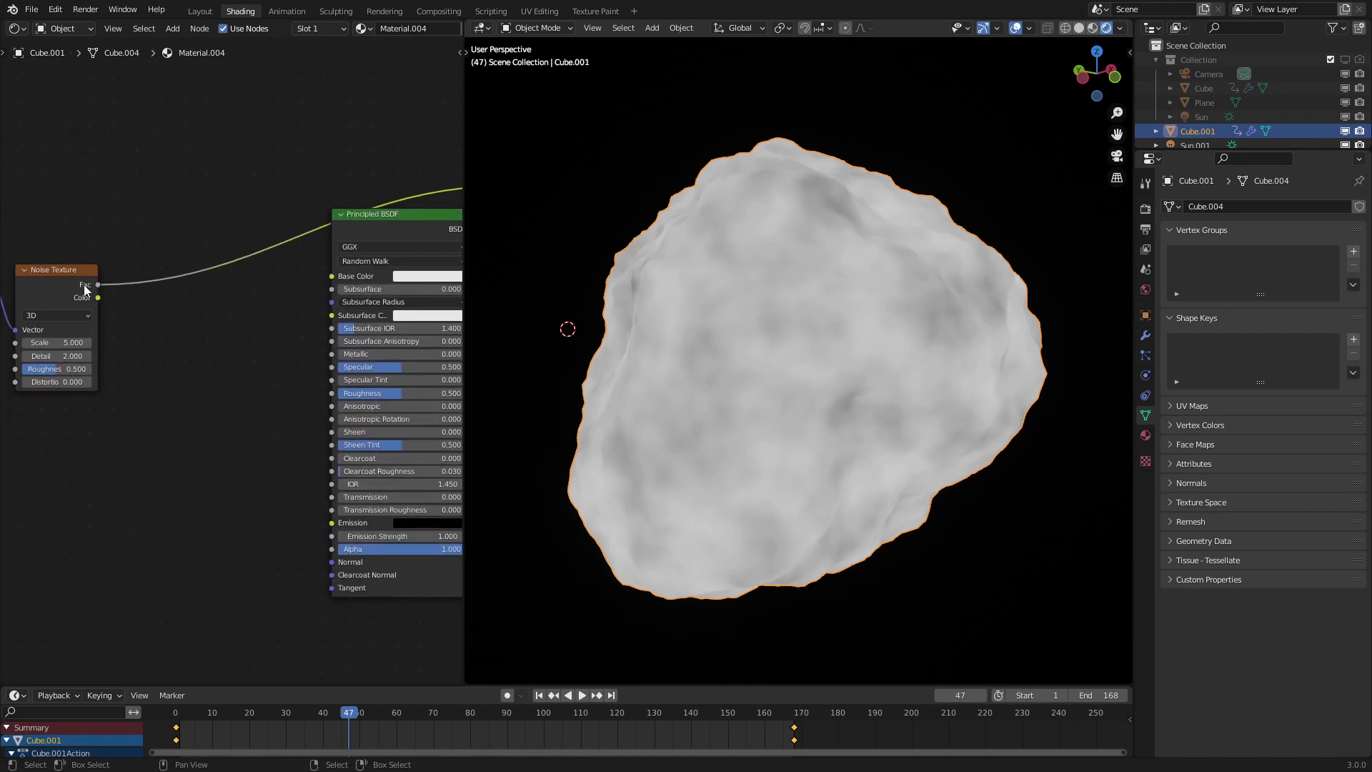
drag(98, 284, 332, 536)
ctrl+shift+click(379, 213)
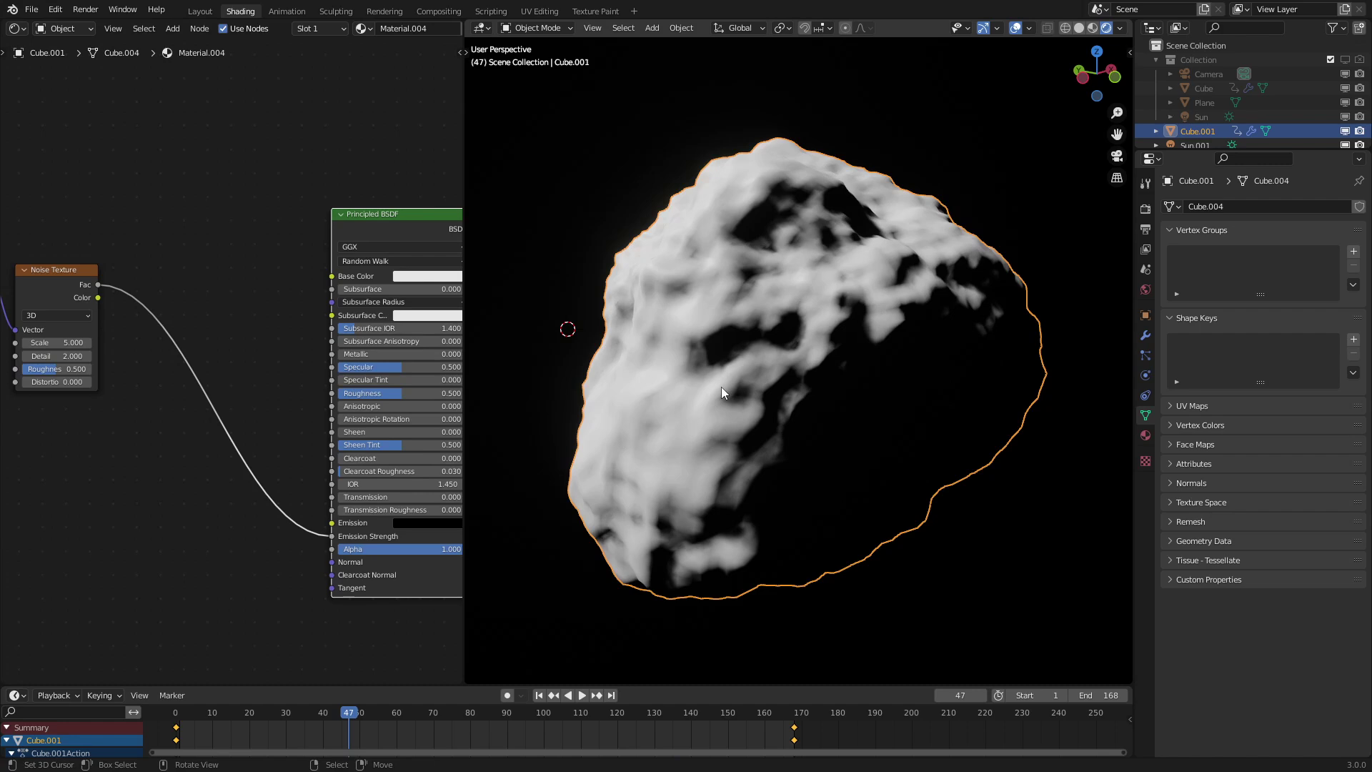
Step: Insert a ColorRamp between the noise texture and Emission Strength, with its black stop at position 0.564
middle_drag(206, 444, 280, 359)
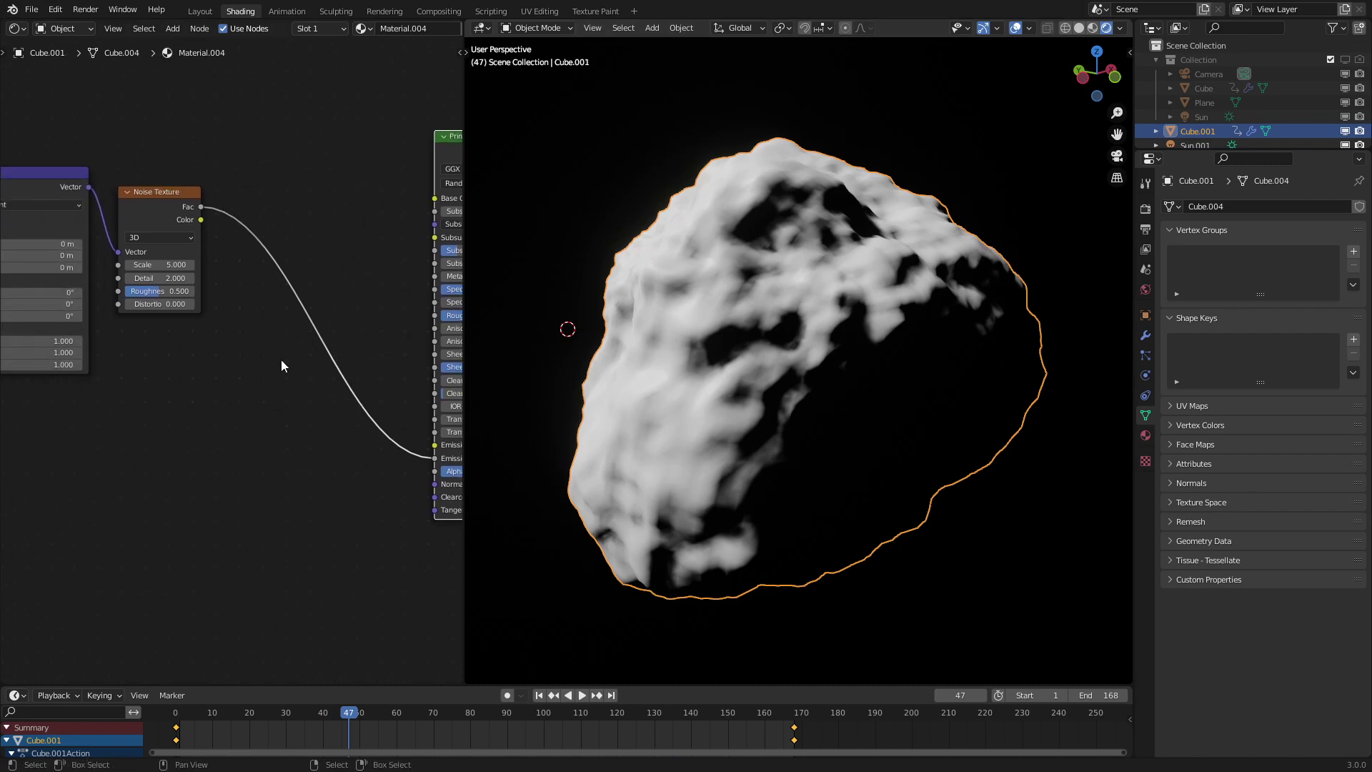
scroll(276, 361, up, 2)
key(q)
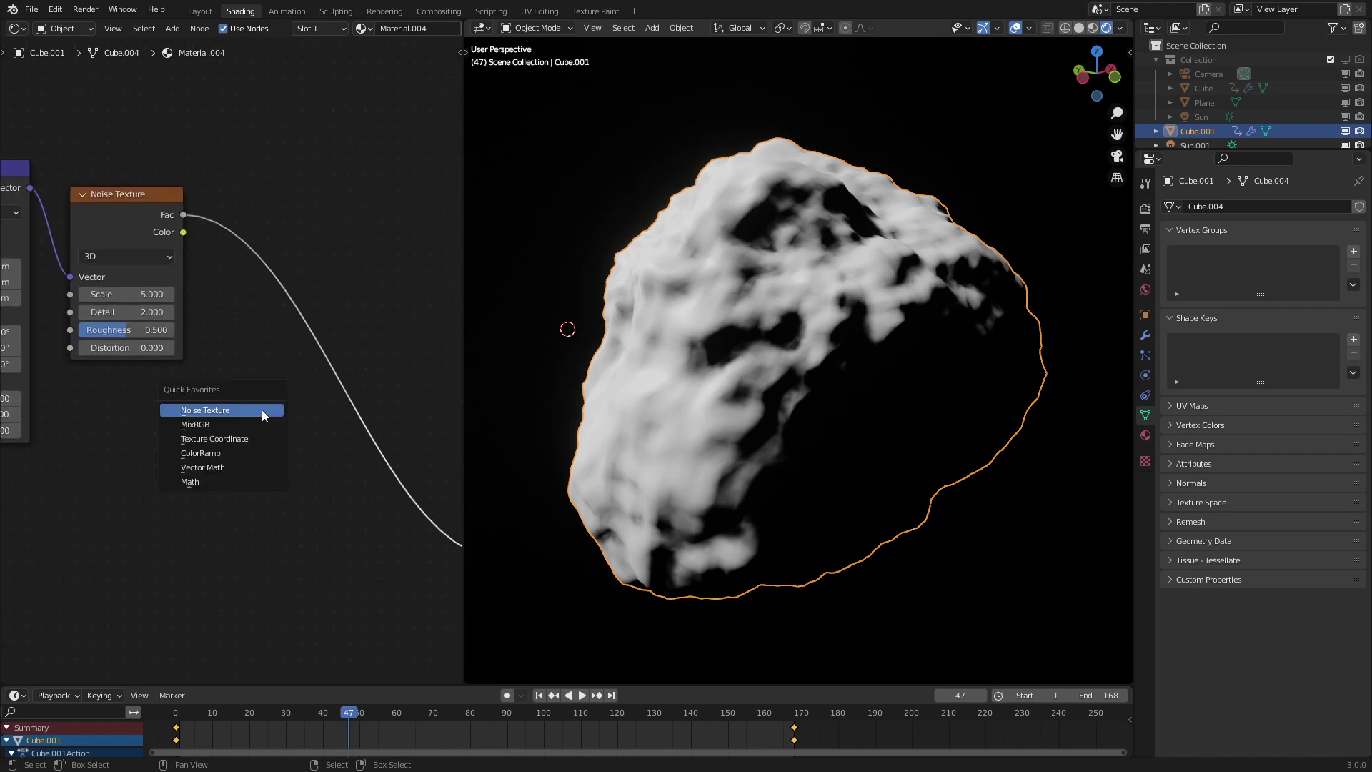
click(223, 453)
click(228, 297)
middle_drag(229, 298, 133, 397)
drag(130, 481, 227, 479)
Step: Set the Principled BSDF's emission colour to light blue with hue 0.589, saturation 0.952 and value 1, and orbit to check the glow
middle_drag(229, 479, 132, 368)
click(380, 516)
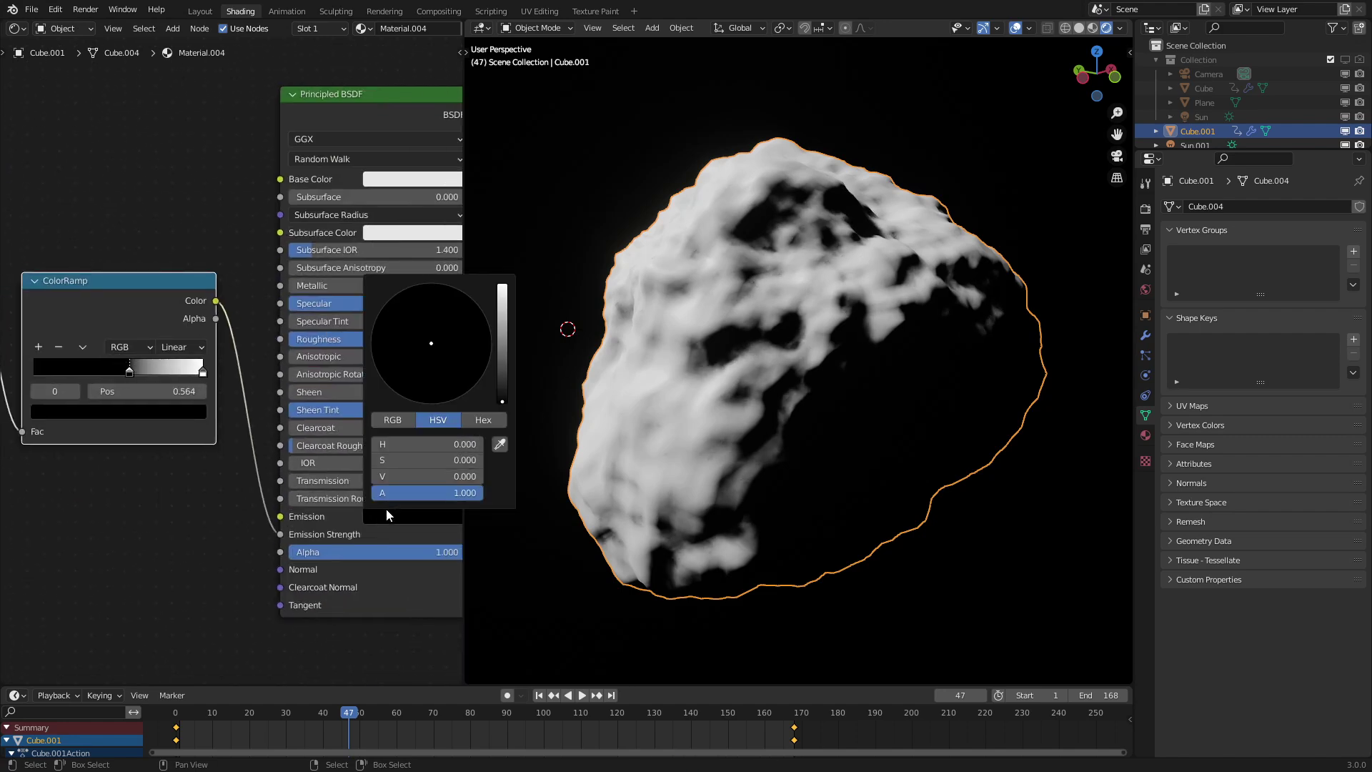
drag(441, 386, 449, 303)
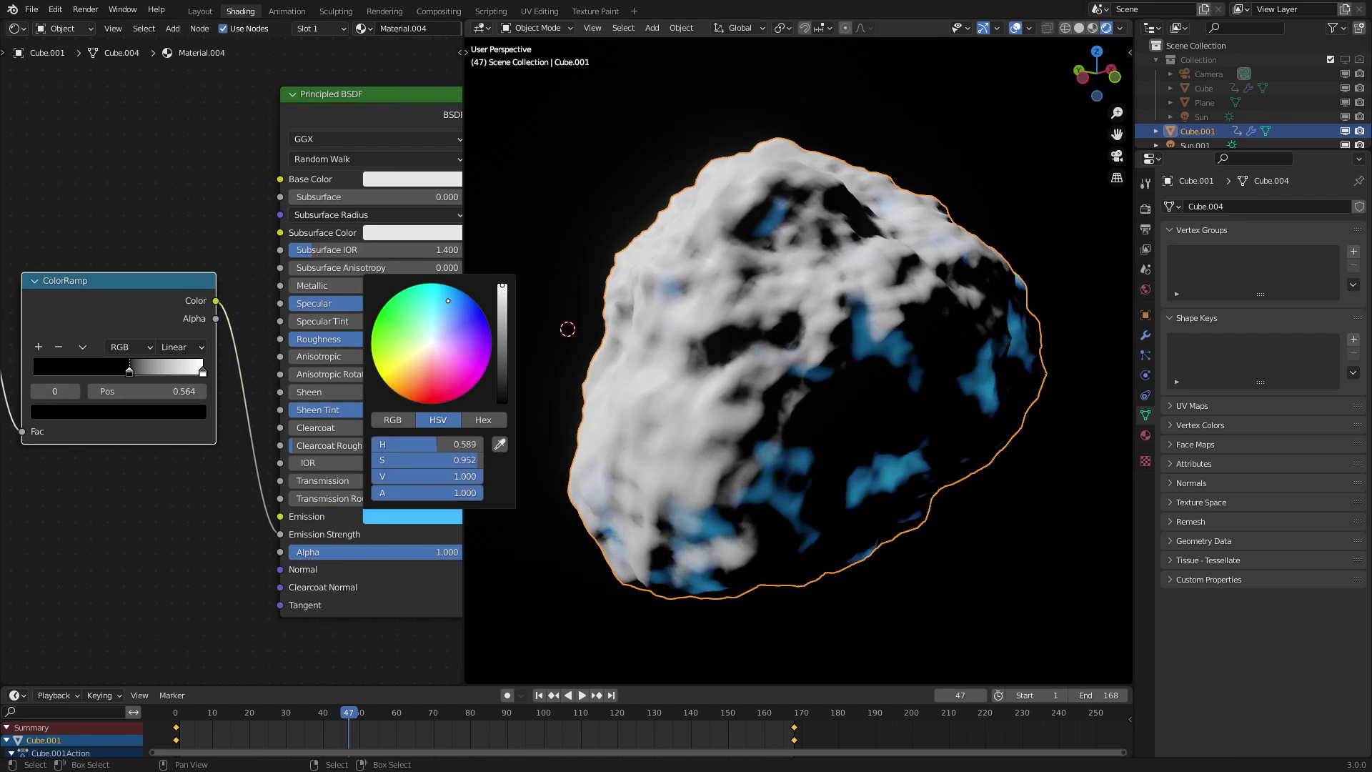
middle_drag(914, 400, 839, 393)
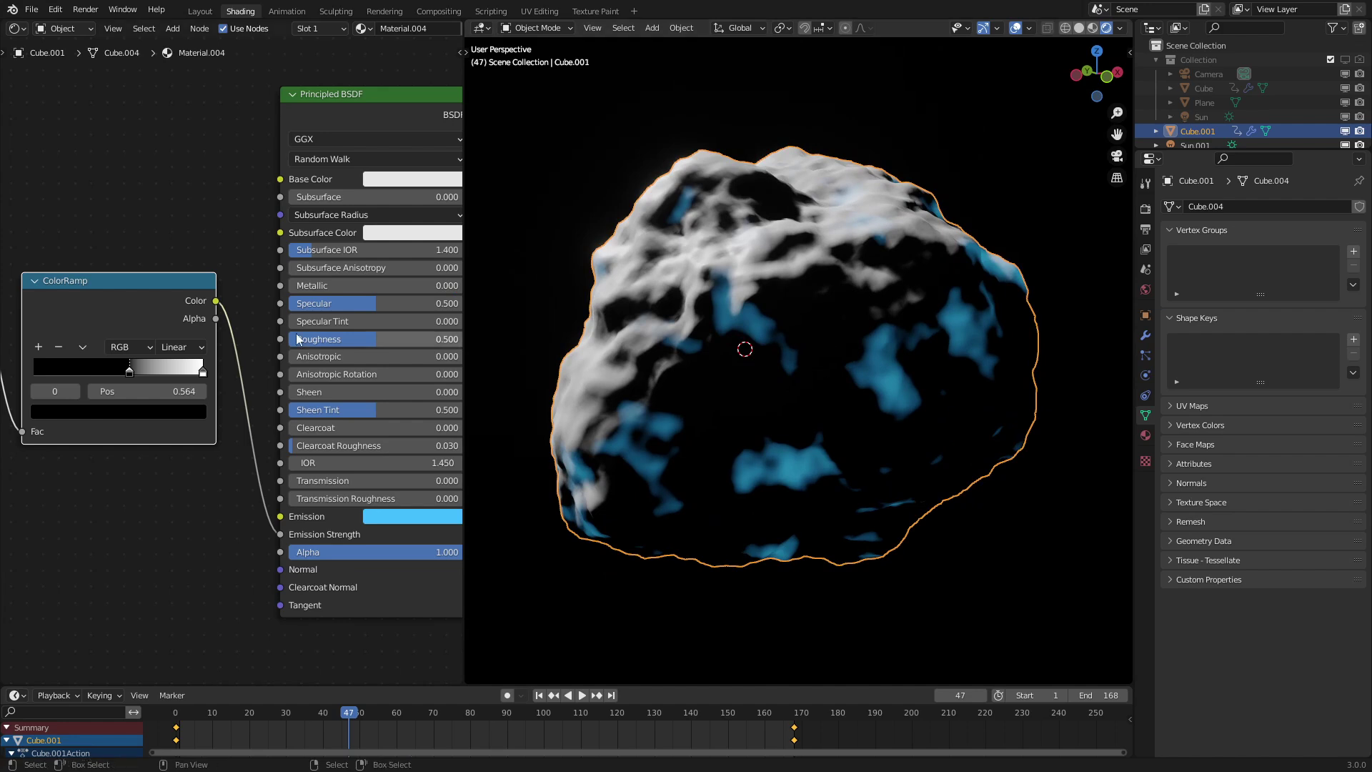
Step: Set the ColorRamp interpolation to Ease and move the texture and ramp nodes farther from the Principled BSDF
click(171, 348)
click(172, 365)
scroll(121, 335, down, 4)
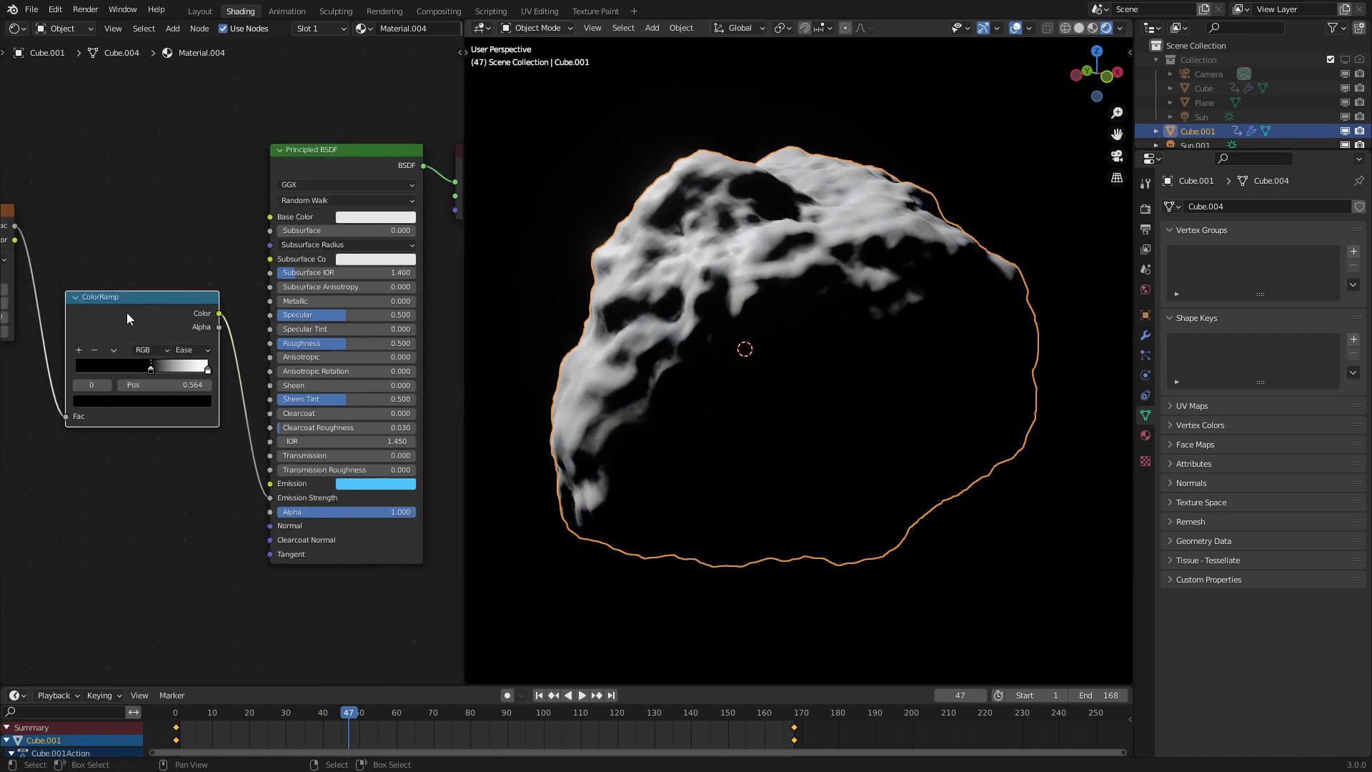
key(c)
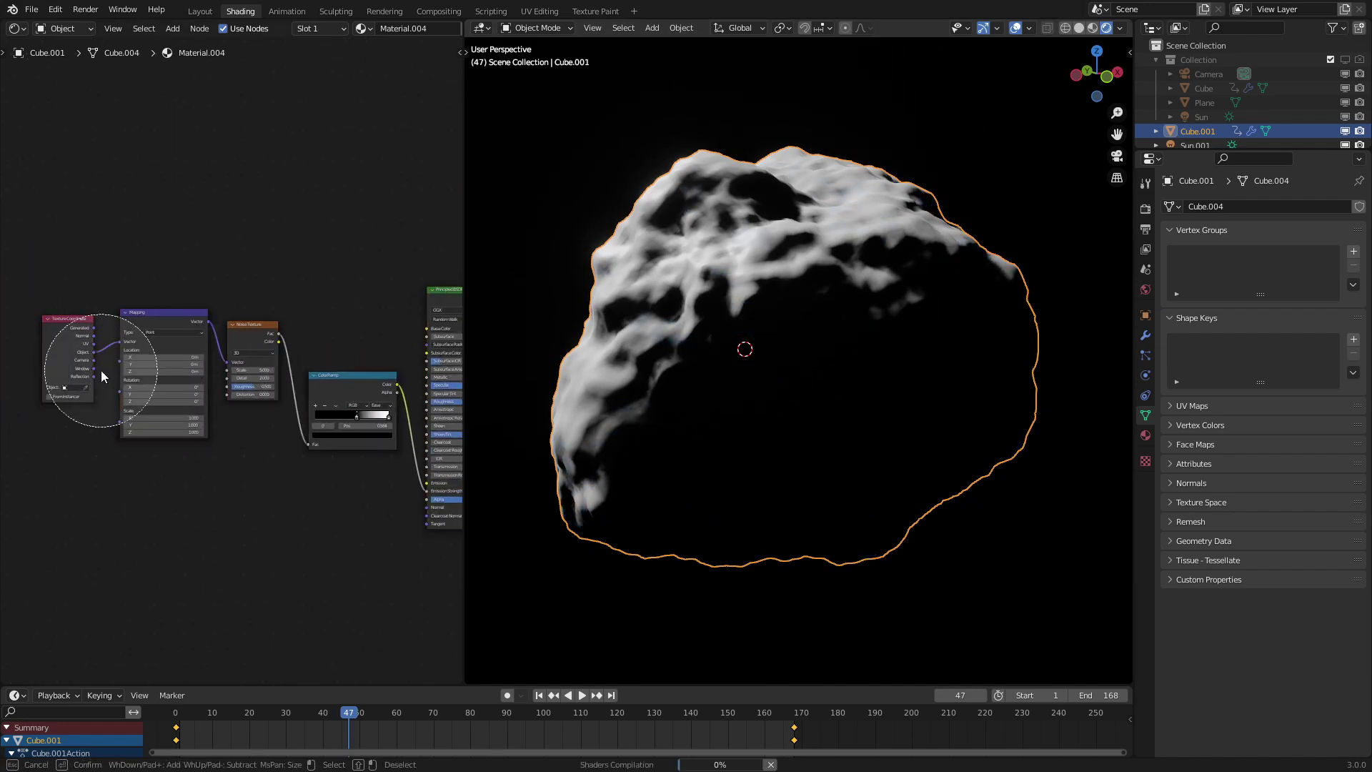
drag(100, 370, 289, 399)
right_click(329, 390)
key(g)
click(169, 427)
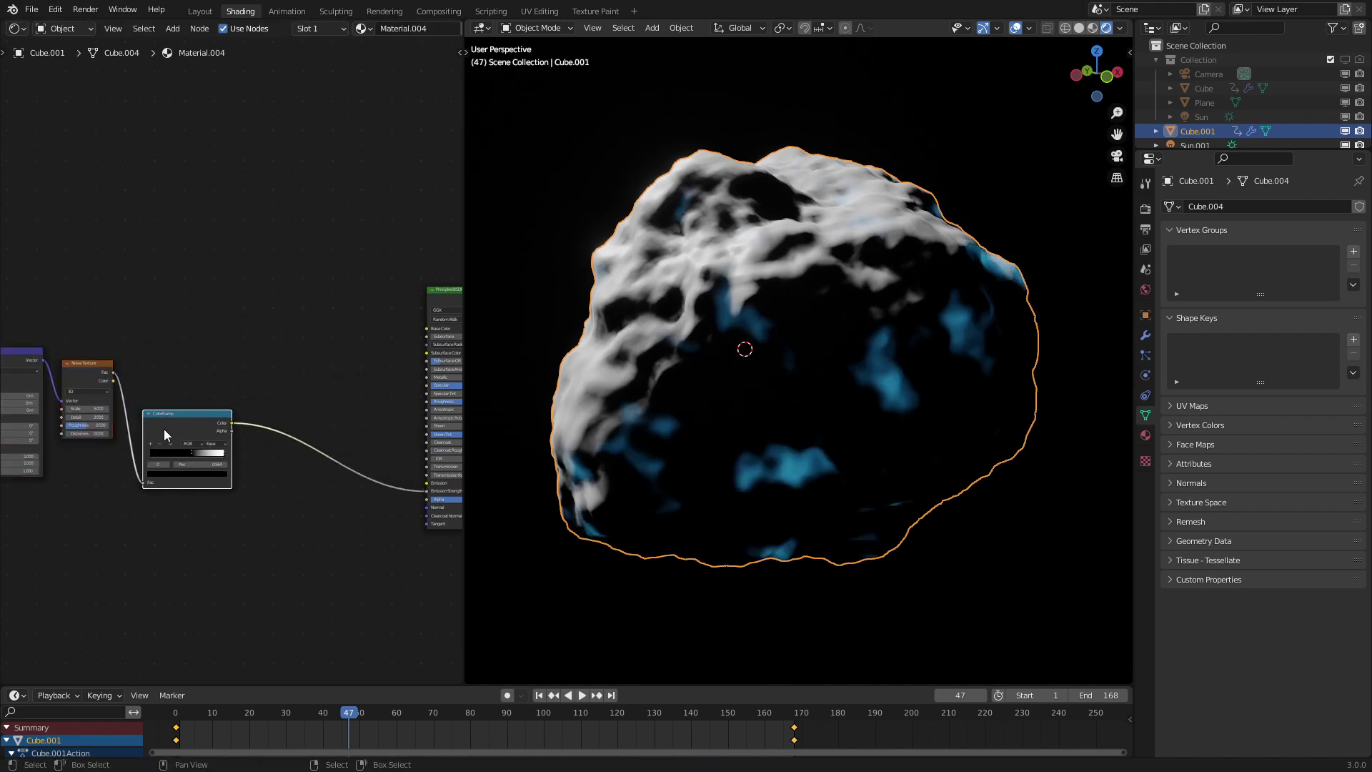
Step: Insert a Math node set to Multiply between the ColorRamp and Emission Strength, with a multiplier of about 38.2
scroll(151, 380, up, 2)
key(q)
click(253, 465)
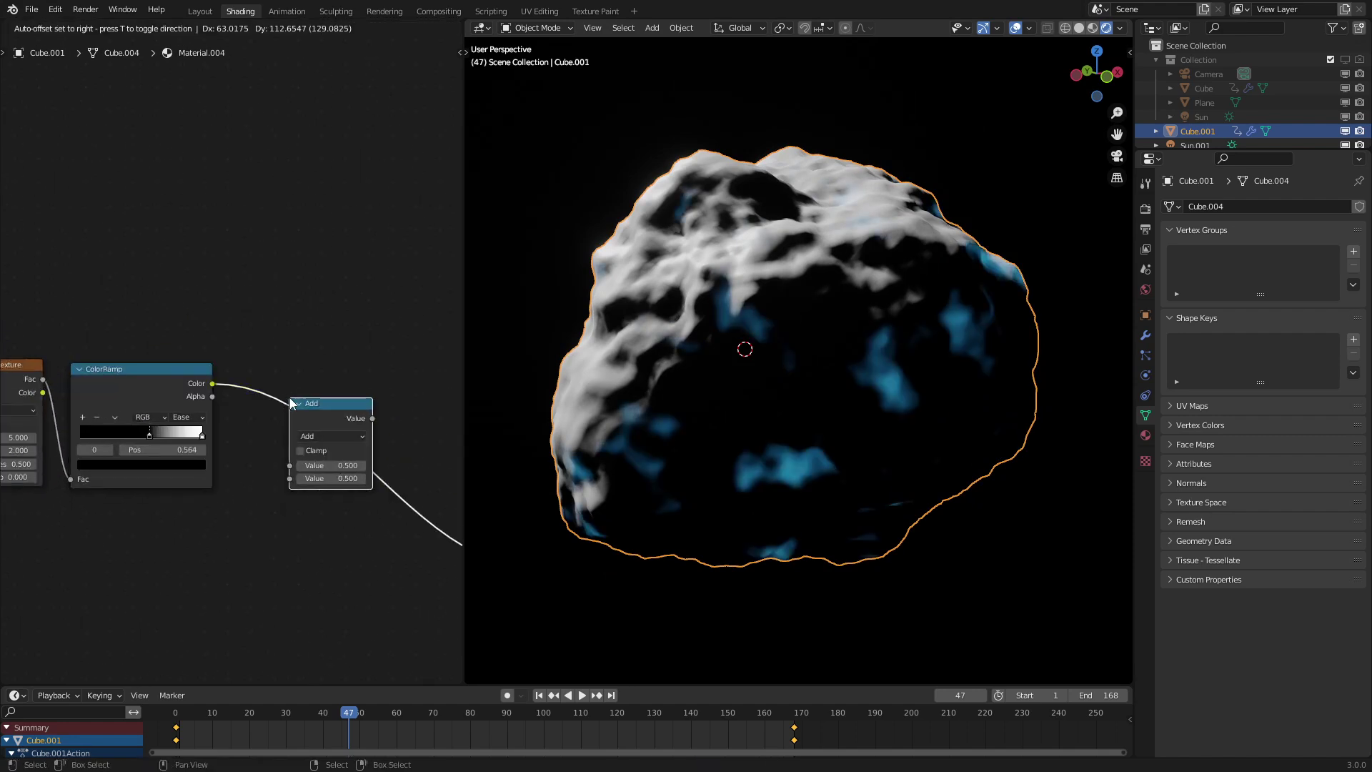
click(290, 397)
click(324, 434)
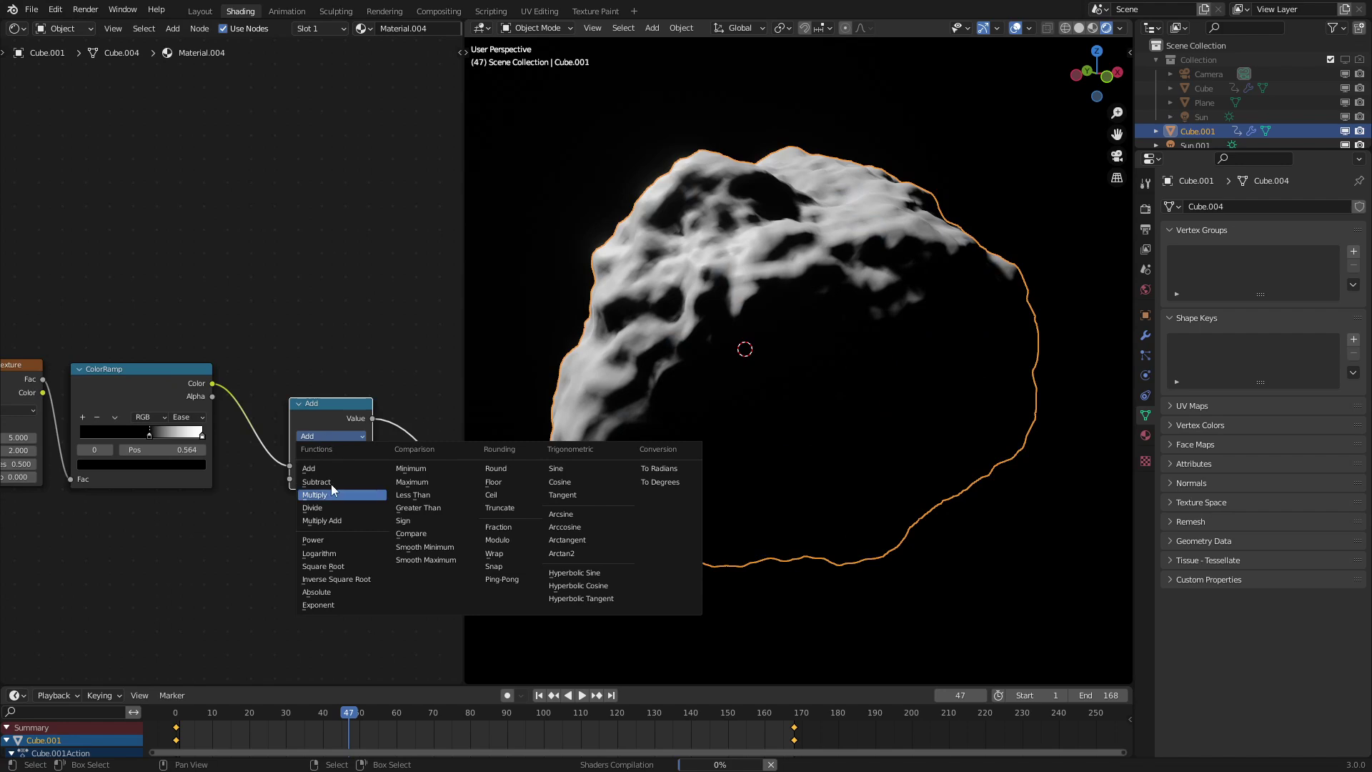
click(315, 494)
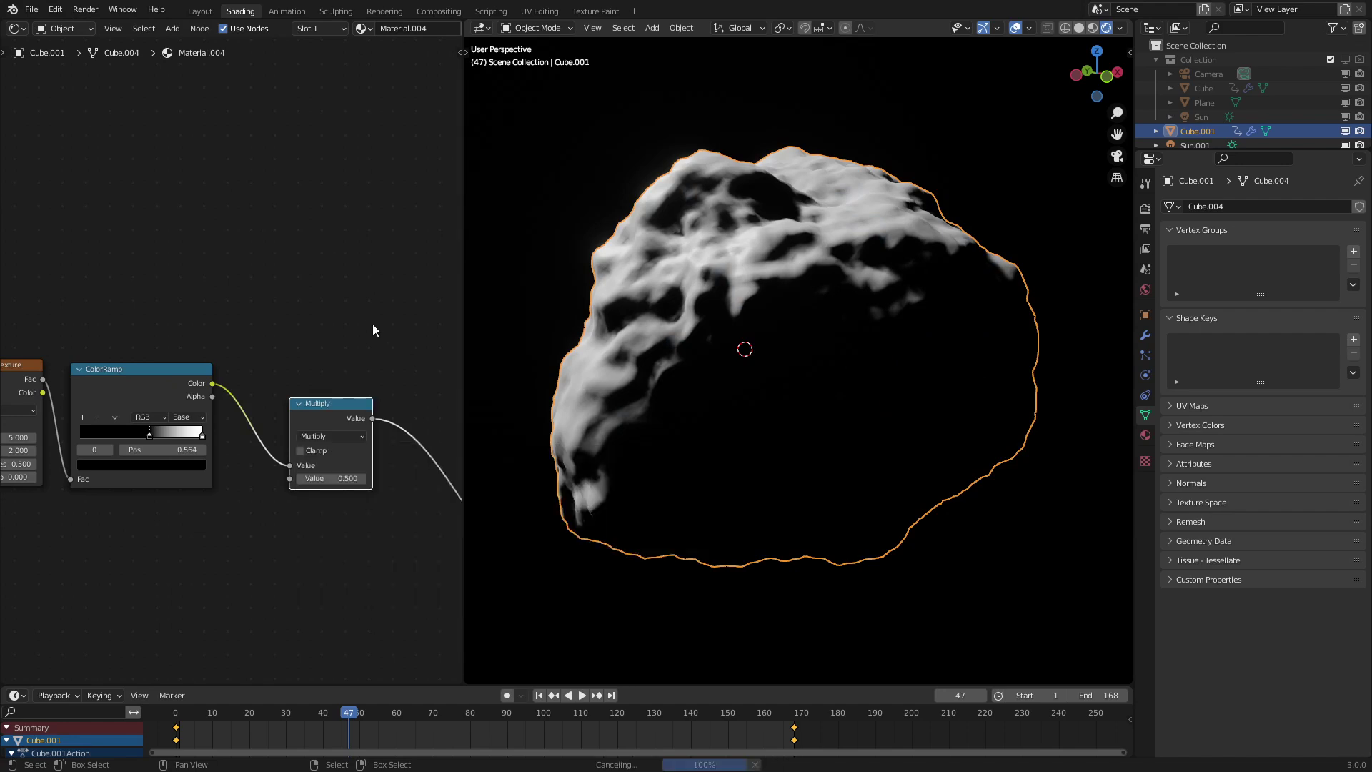
drag(331, 479, 543, 478)
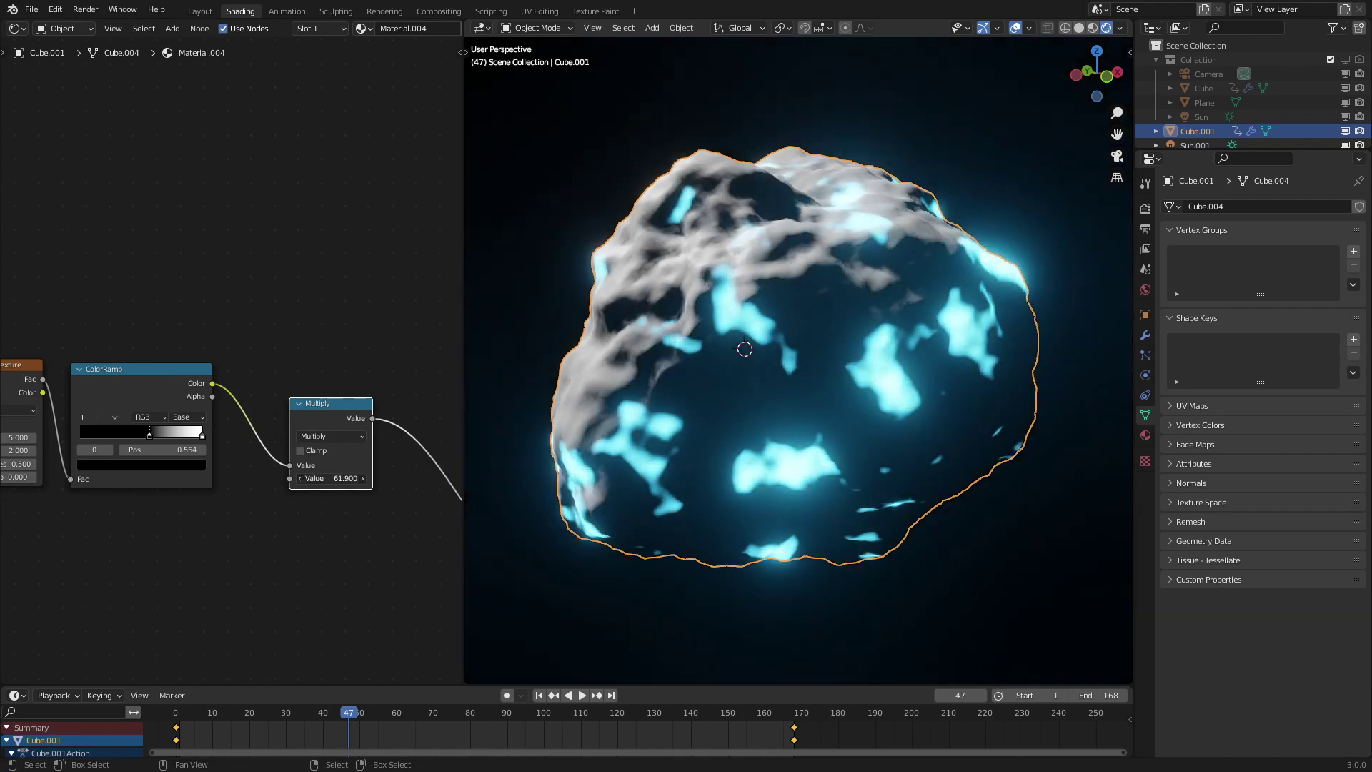
Step: Set the noise texture's detail to 12
middle_drag(180, 527, 352, 515)
scroll(36, 409, up, 2)
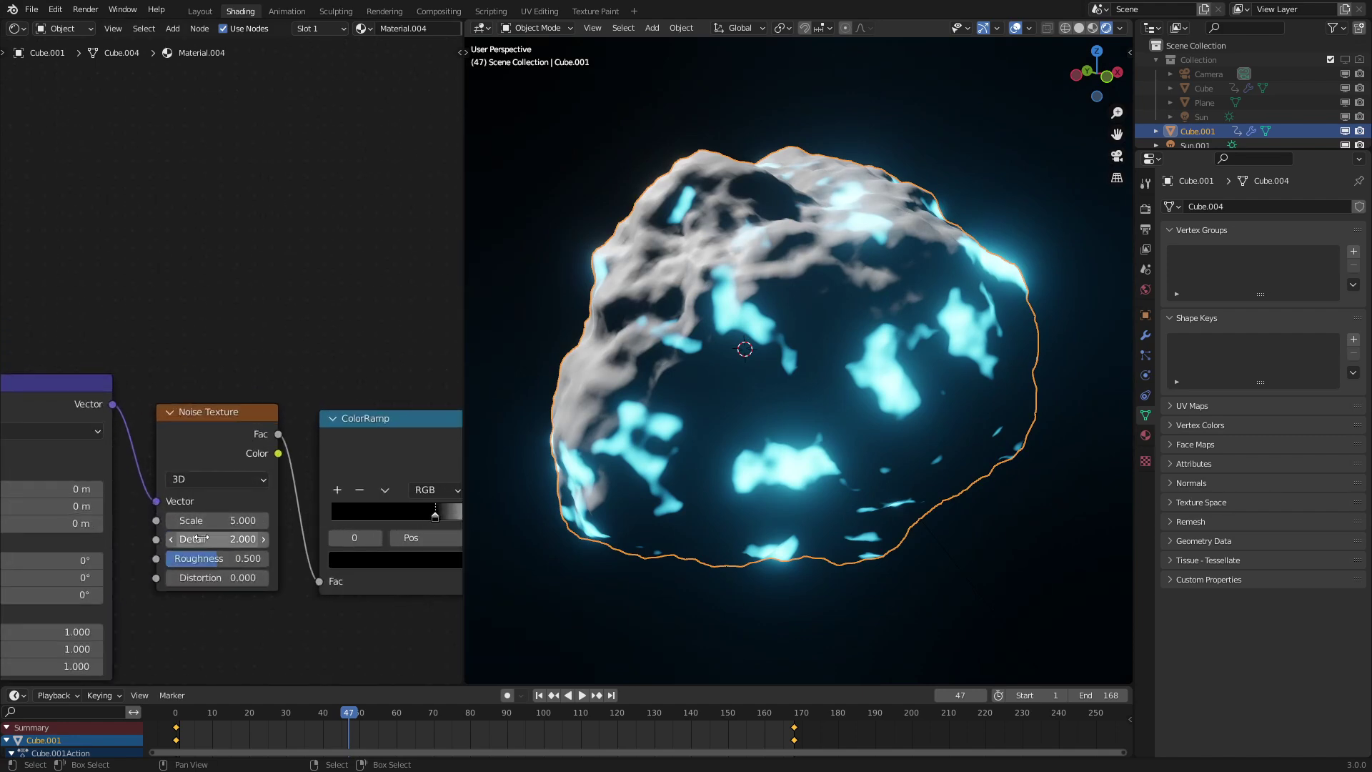
click(203, 537)
text(12)
key(Return)
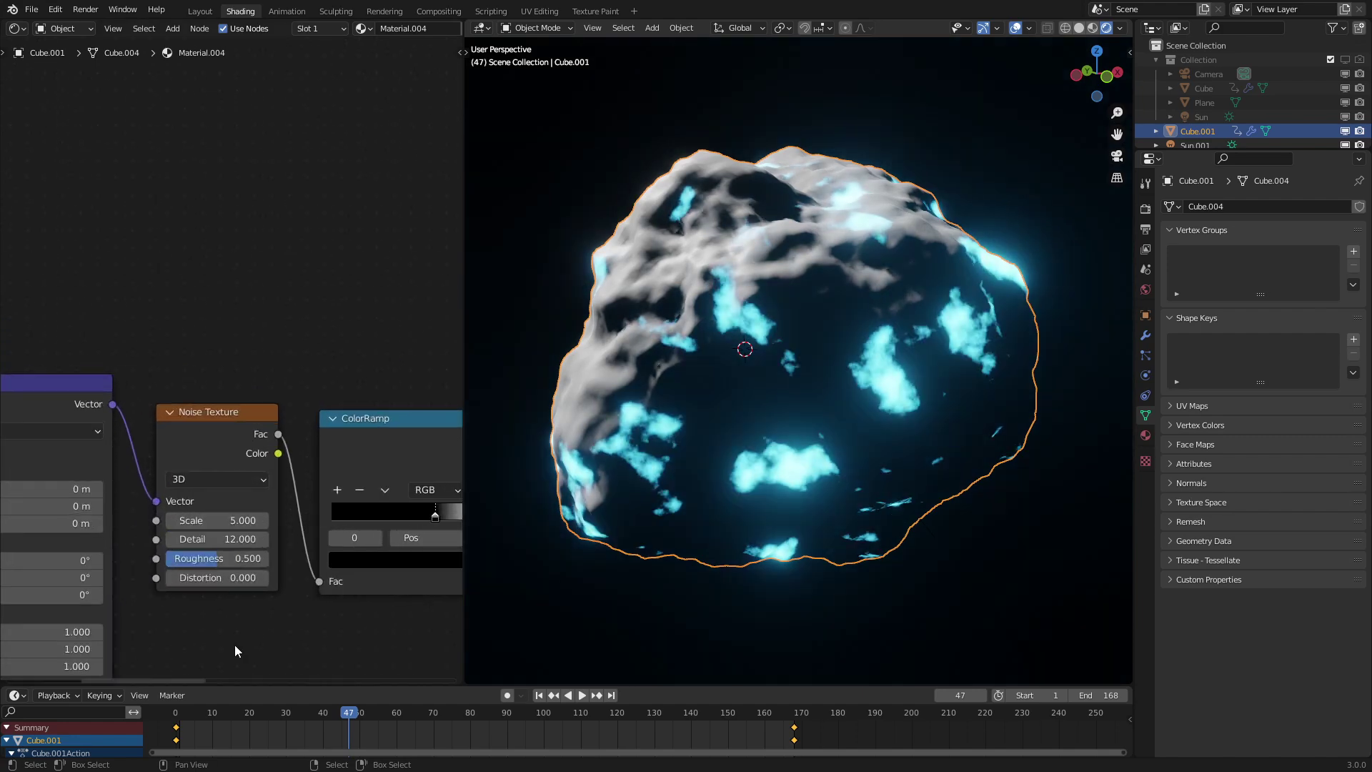
Step: Raise the noise texture's roughness to 0.808 and move the ColorRamp's black stop to position 0.459
scroll(270, 558, up, 1)
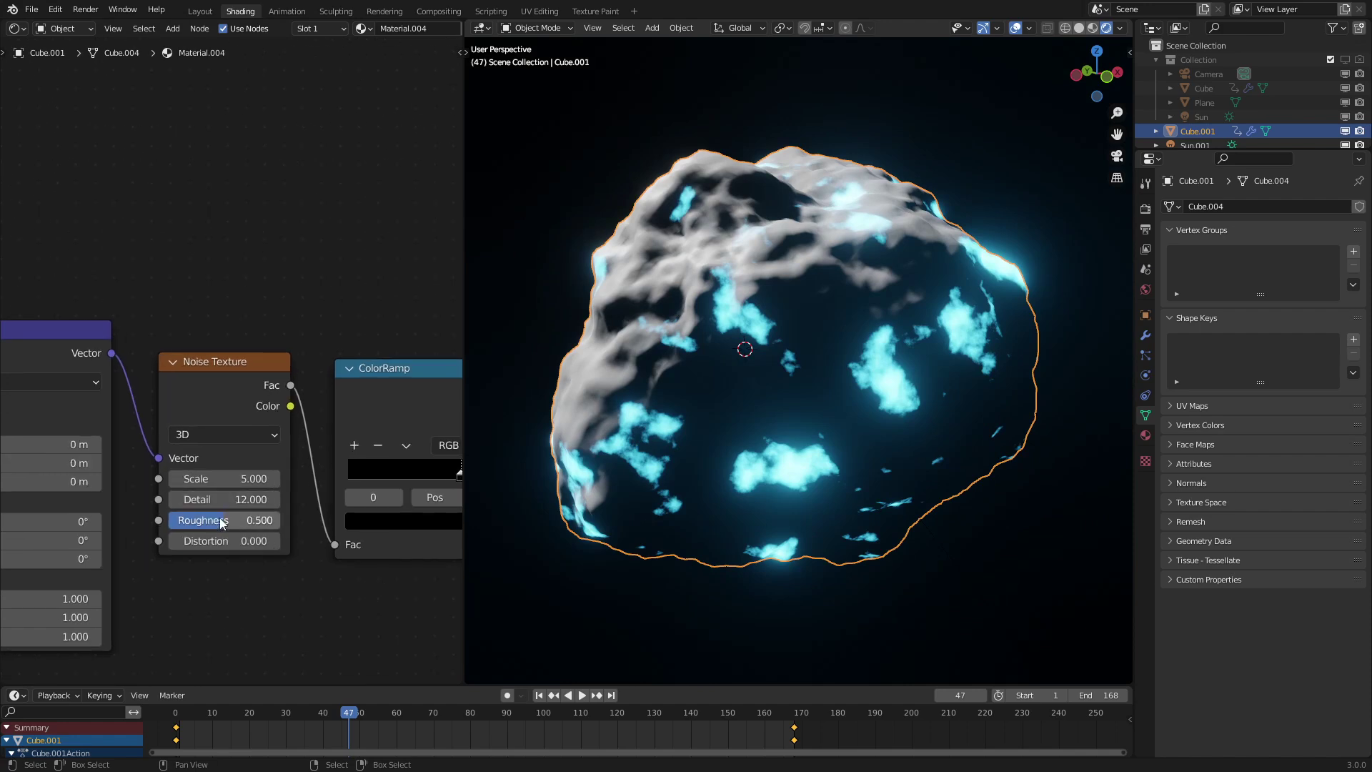
drag(226, 520, 261, 525)
middle_drag(369, 411, 199, 478)
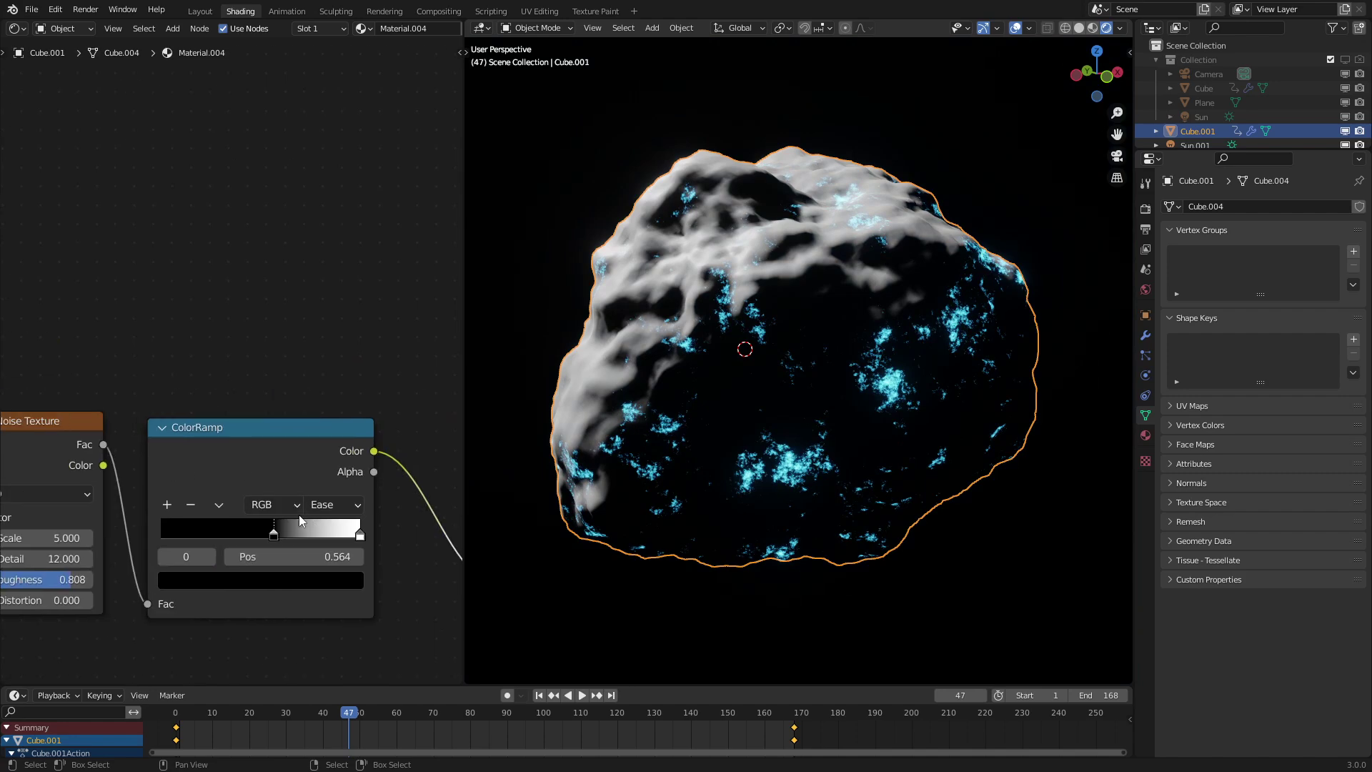
drag(274, 535, 321, 528)
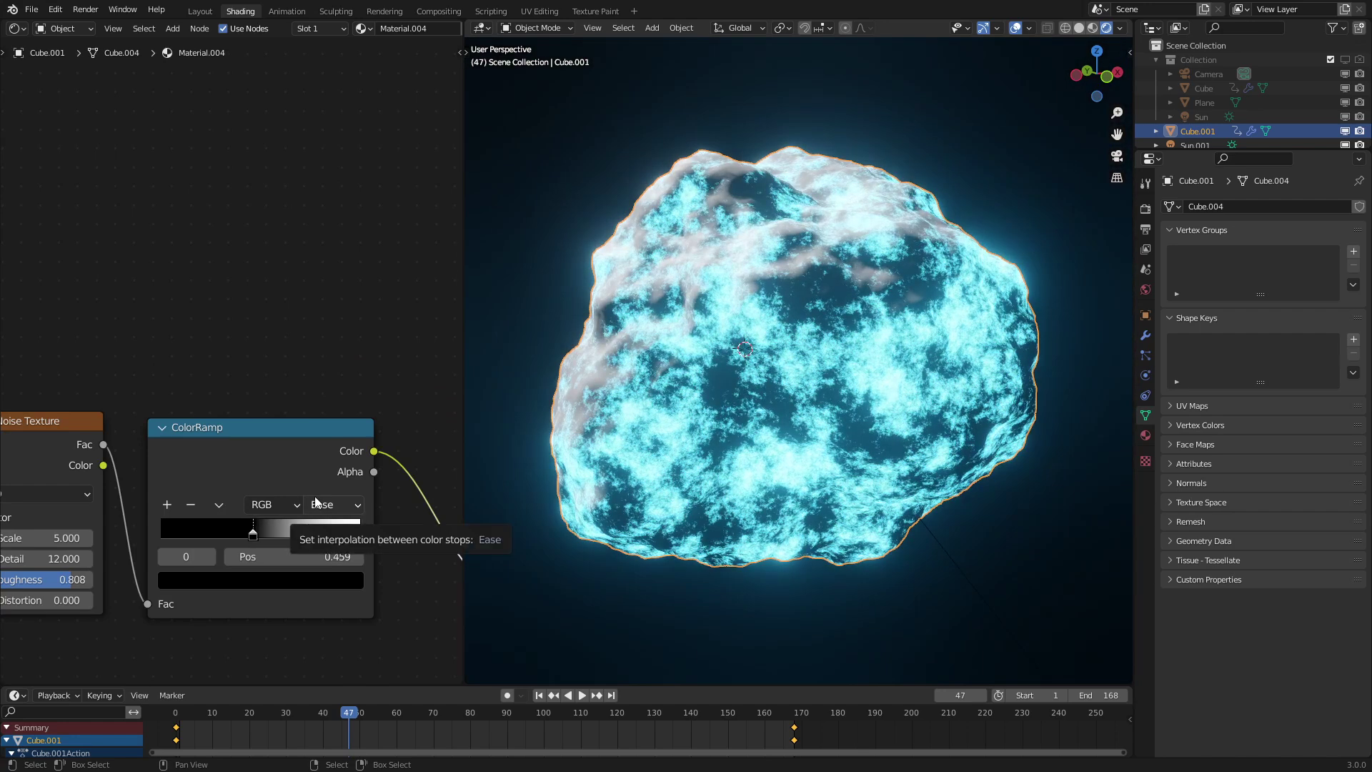
Step: Move the coordinate, mapping, noise and ColorRamp nodes together away from the Multiply node to make room between them
scroll(316, 502, down, 5)
key(c)
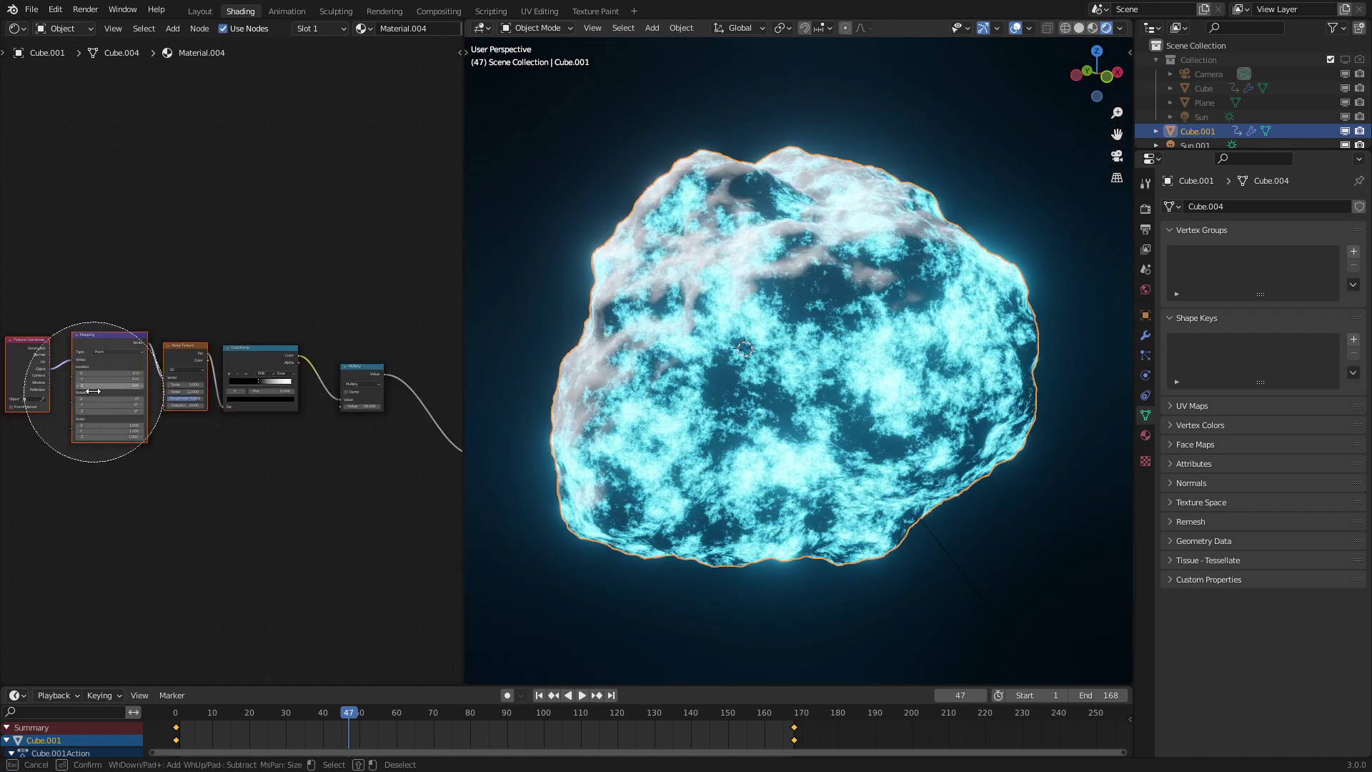
drag(94, 391, 152, 390)
key(Escape)
middle_drag(193, 403, 286, 409)
key(g)
click(228, 451)
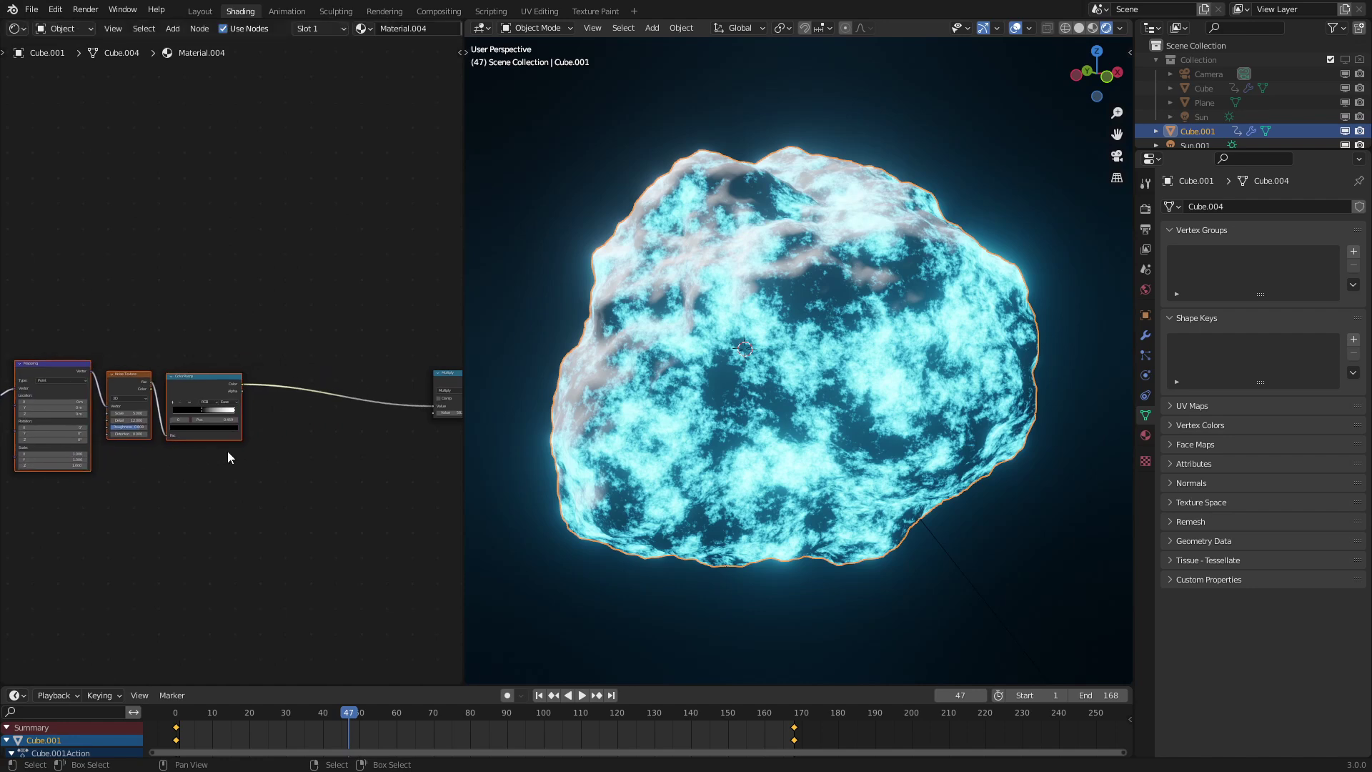
Step: Duplicate the Multiply node and place the copy beside the ColorRamp, below its link to the original Multiply node
scroll(227, 457, up, 1)
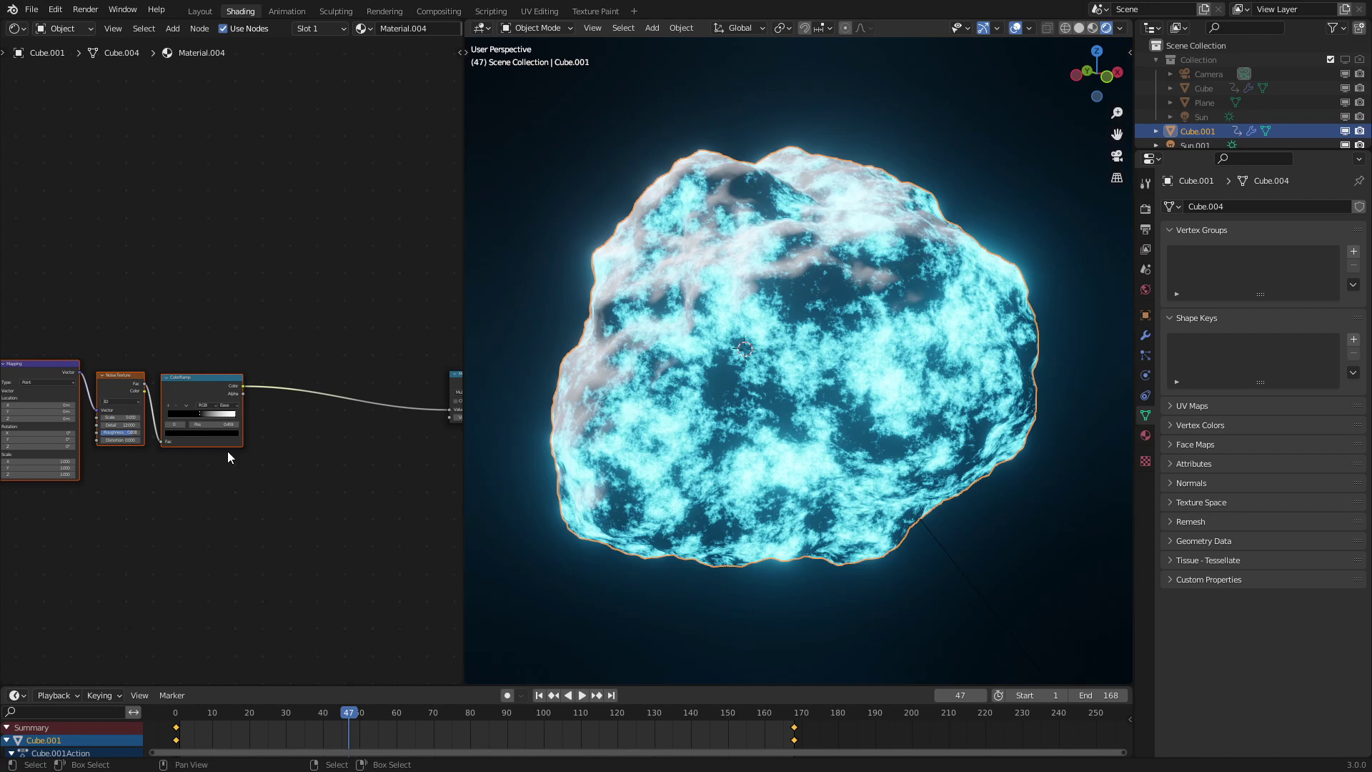
scroll(228, 451, up, 10)
middle_drag(193, 439, 1, 380)
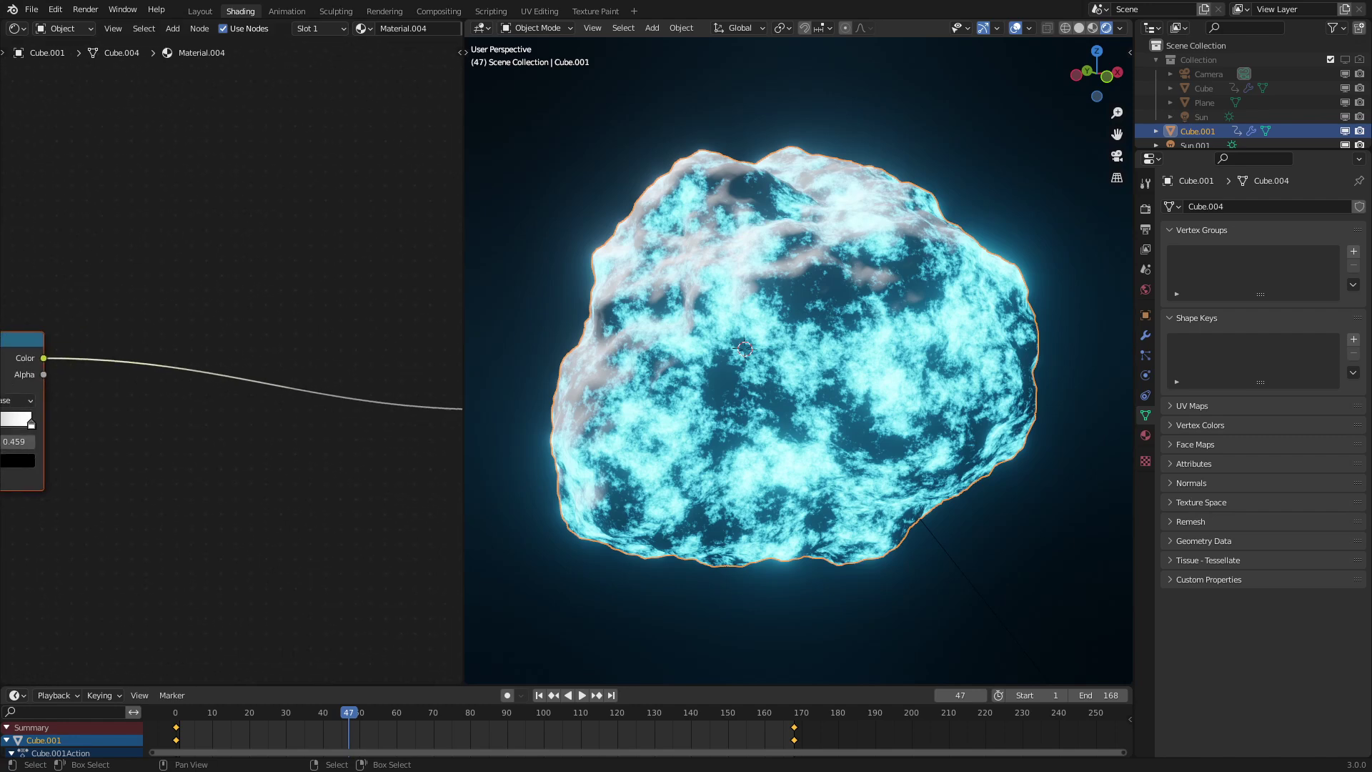
scroll(309, 376, down, 7)
right_click(410, 363)
click(409, 360)
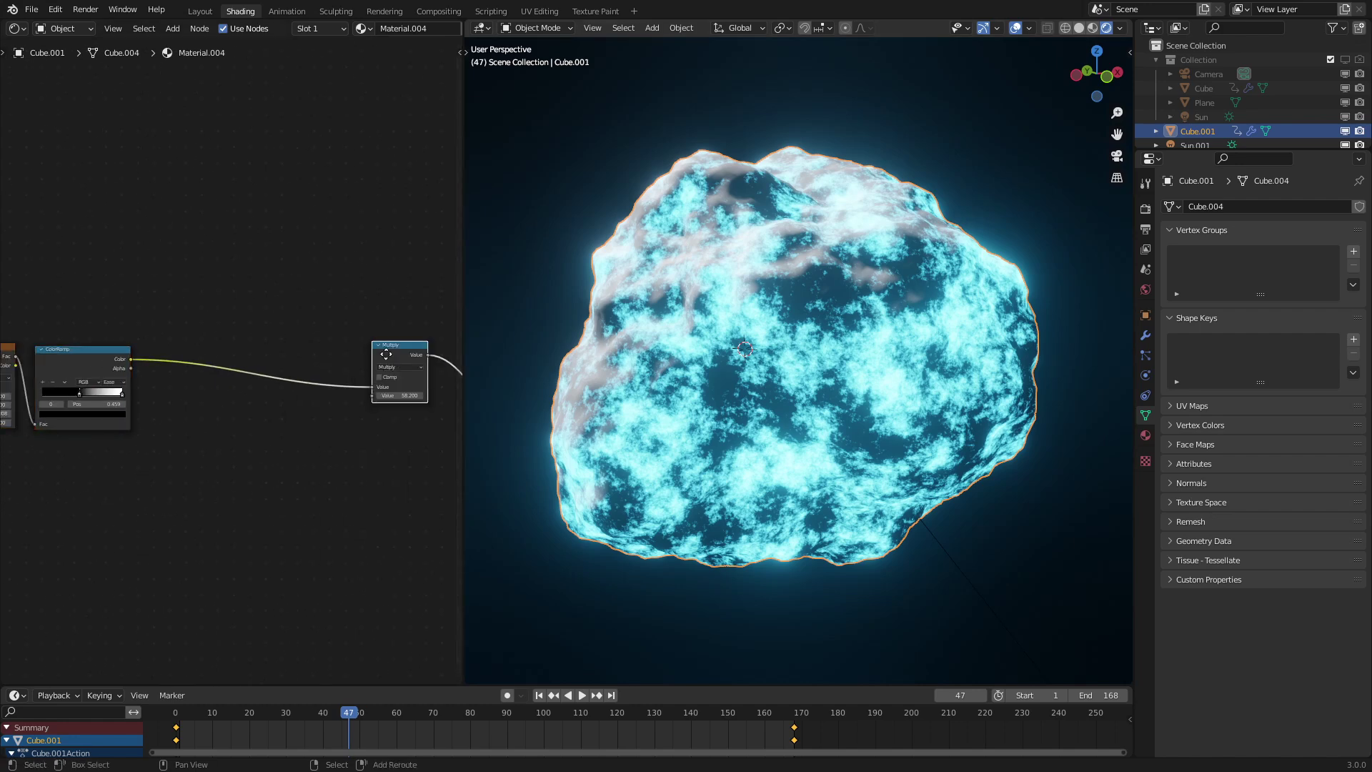
click(159, 464)
scroll(158, 464, up, 1)
scroll(158, 464, up, 2)
drag(101, 585, 242, 493)
Step: Set the copied Math node to Minimum and insert it on the link between the ColorRamp and the Multiply node
click(204, 463)
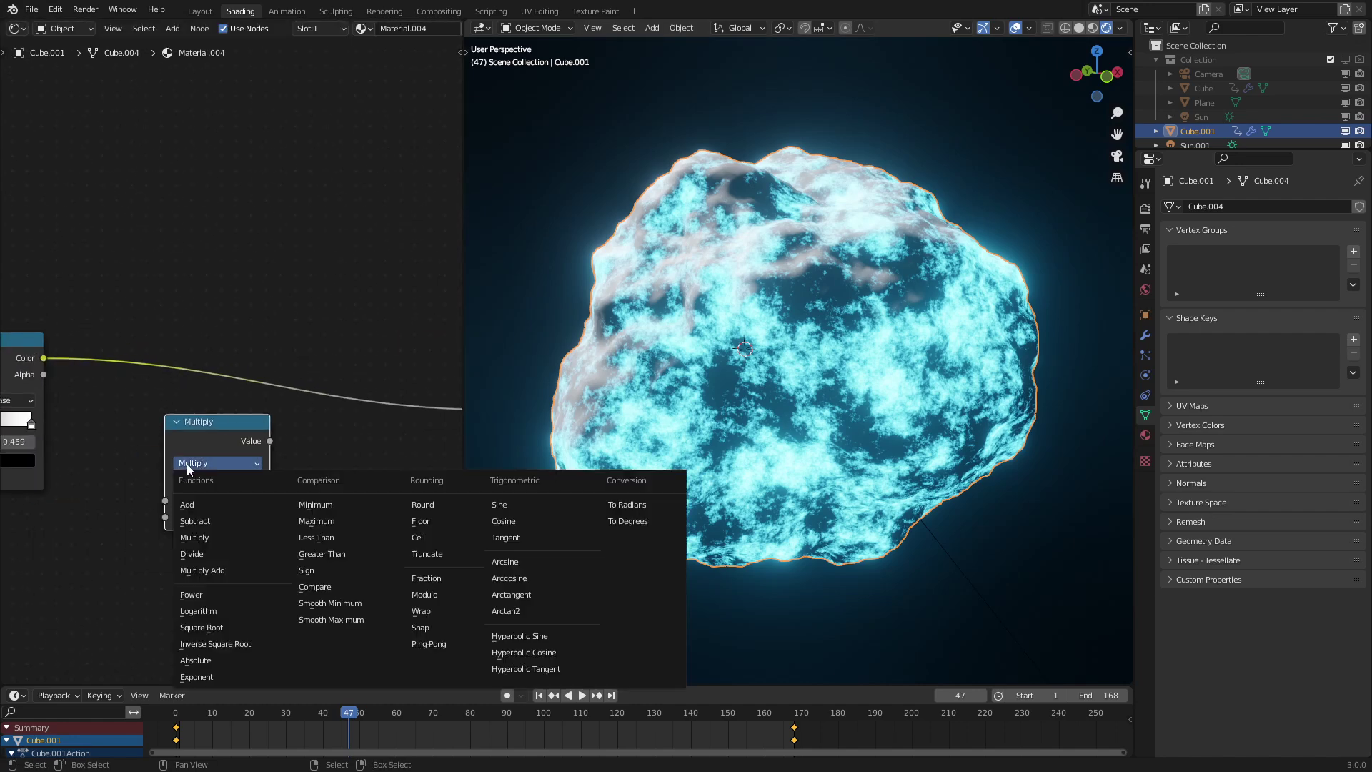
click(315, 505)
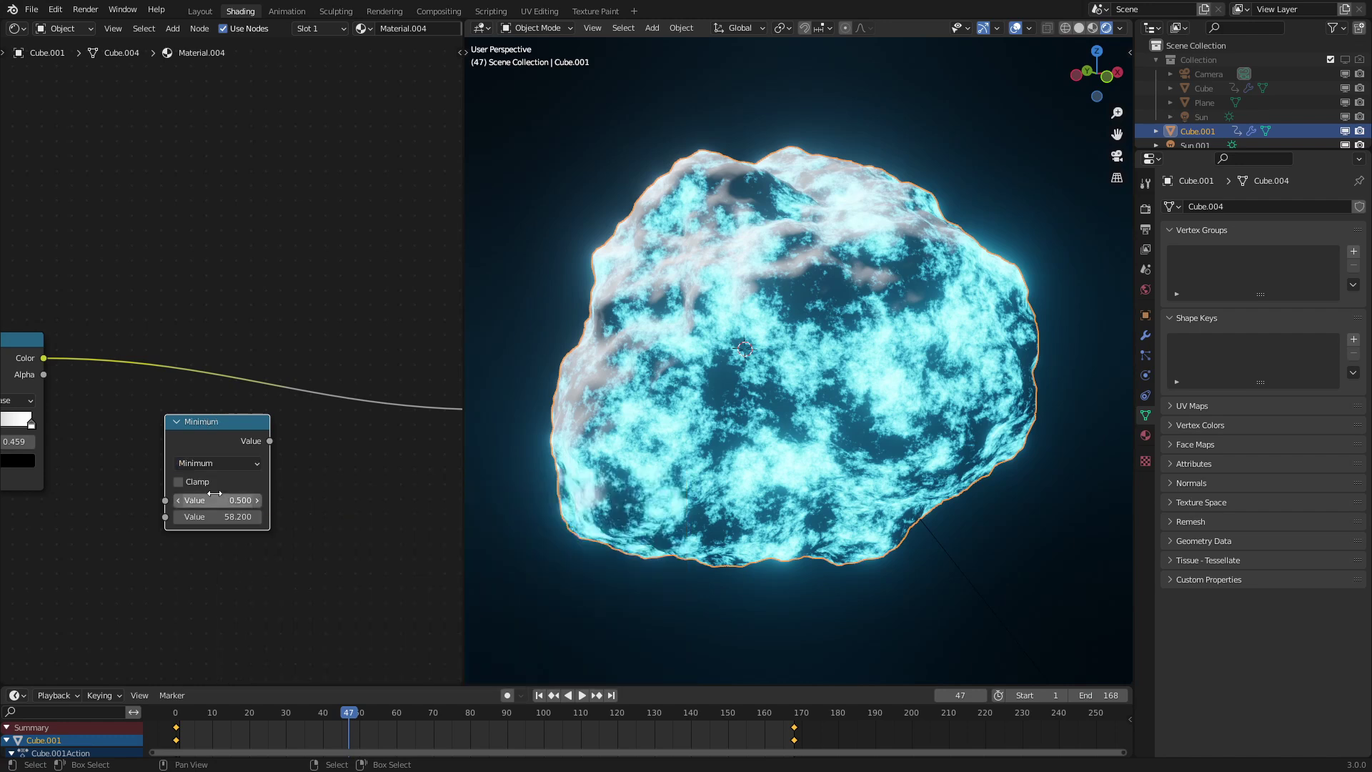
drag(286, 441, 212, 349)
right_click(212, 349)
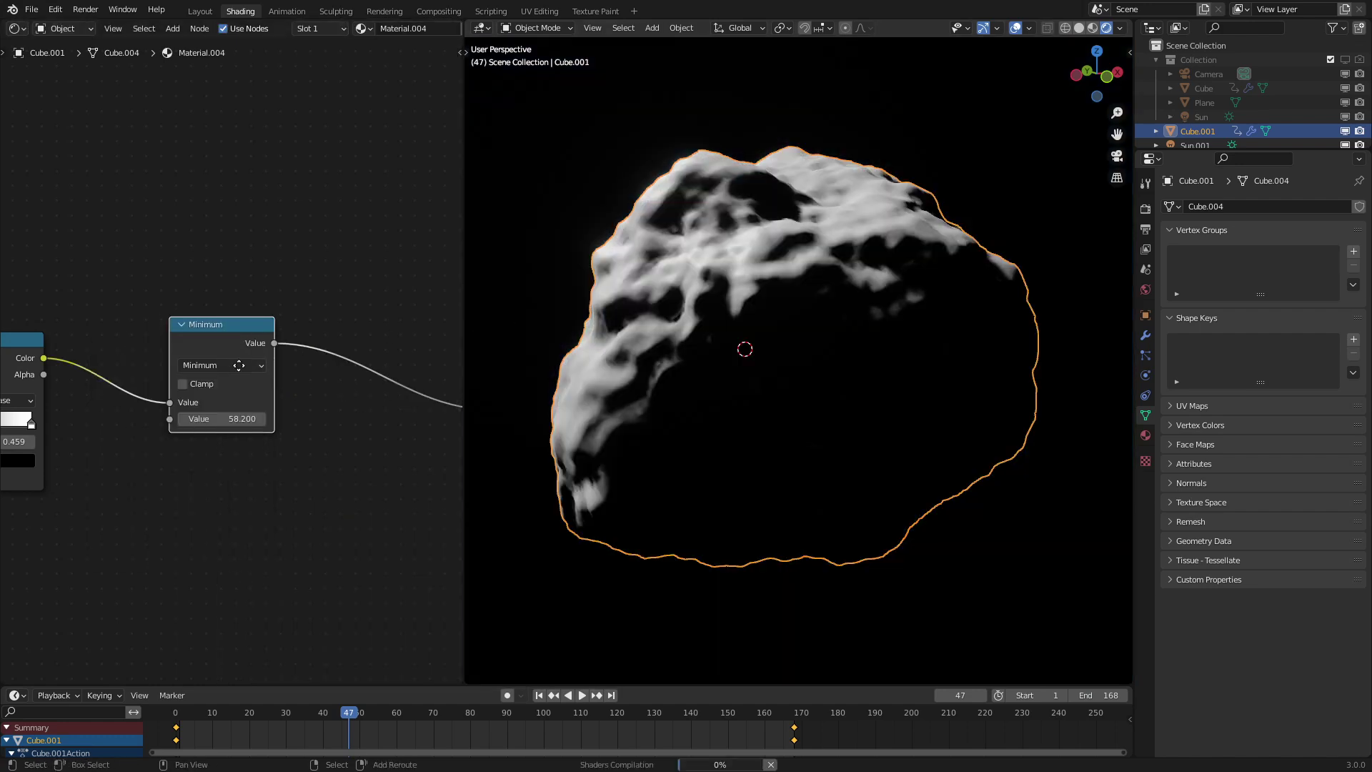
Step: Duplicate the Minimum node, set the copy to Logarithm, and connect the Minimum output to its Base input
key(shift+d)
click(328, 501)
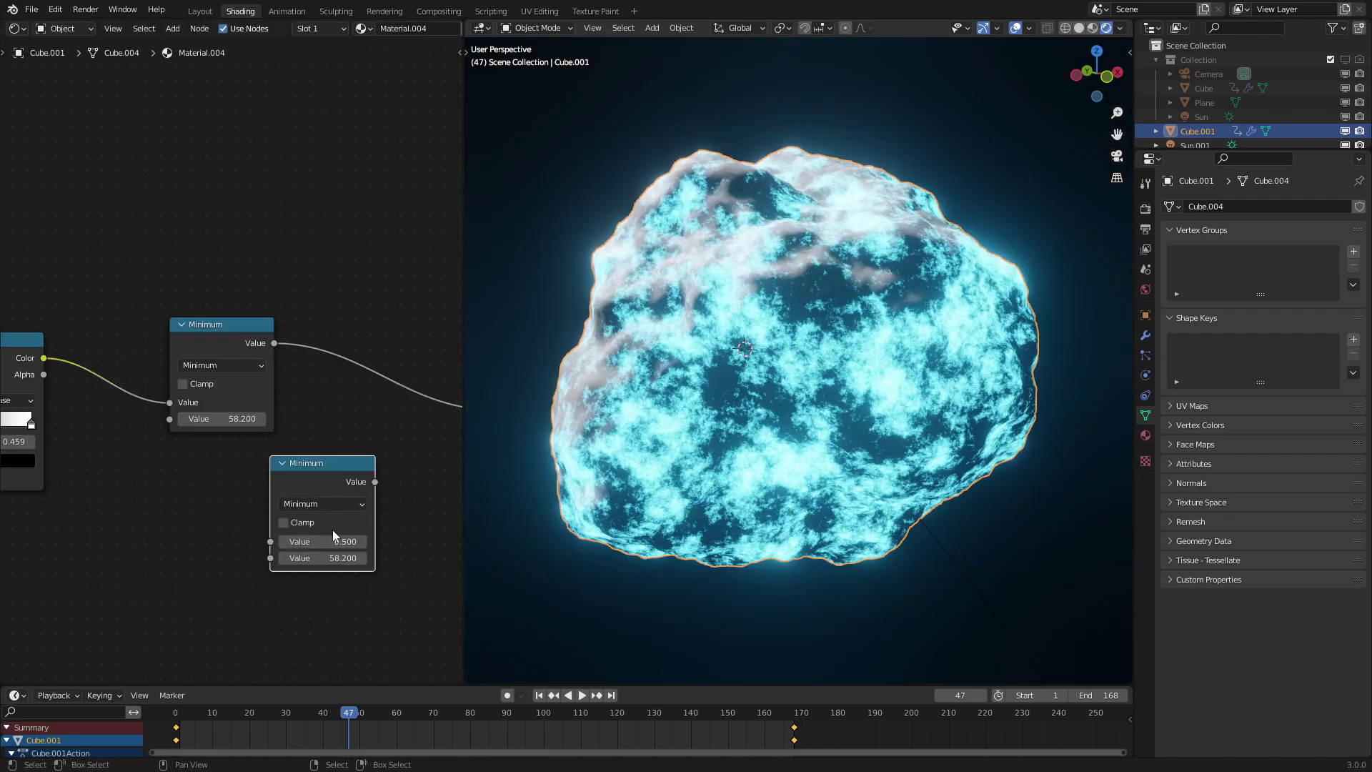
click(351, 508)
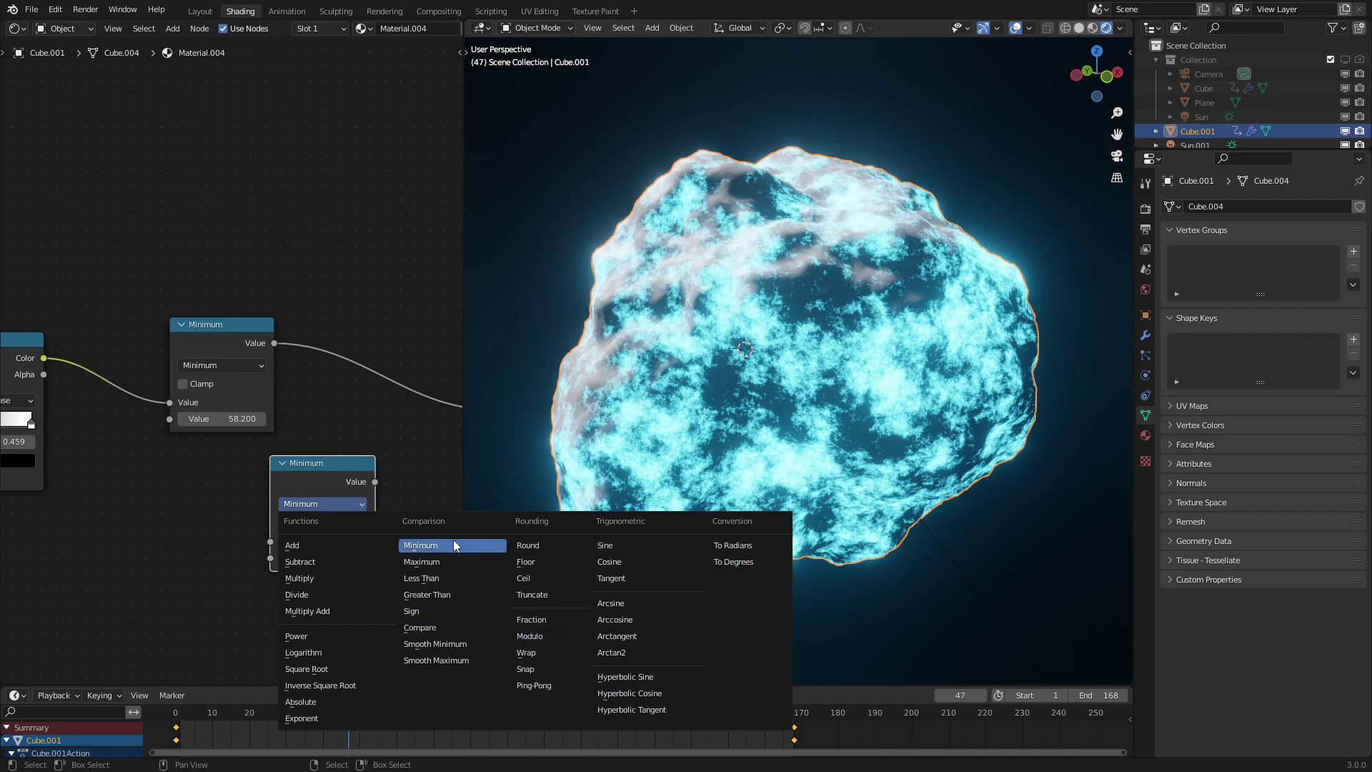
click(315, 652)
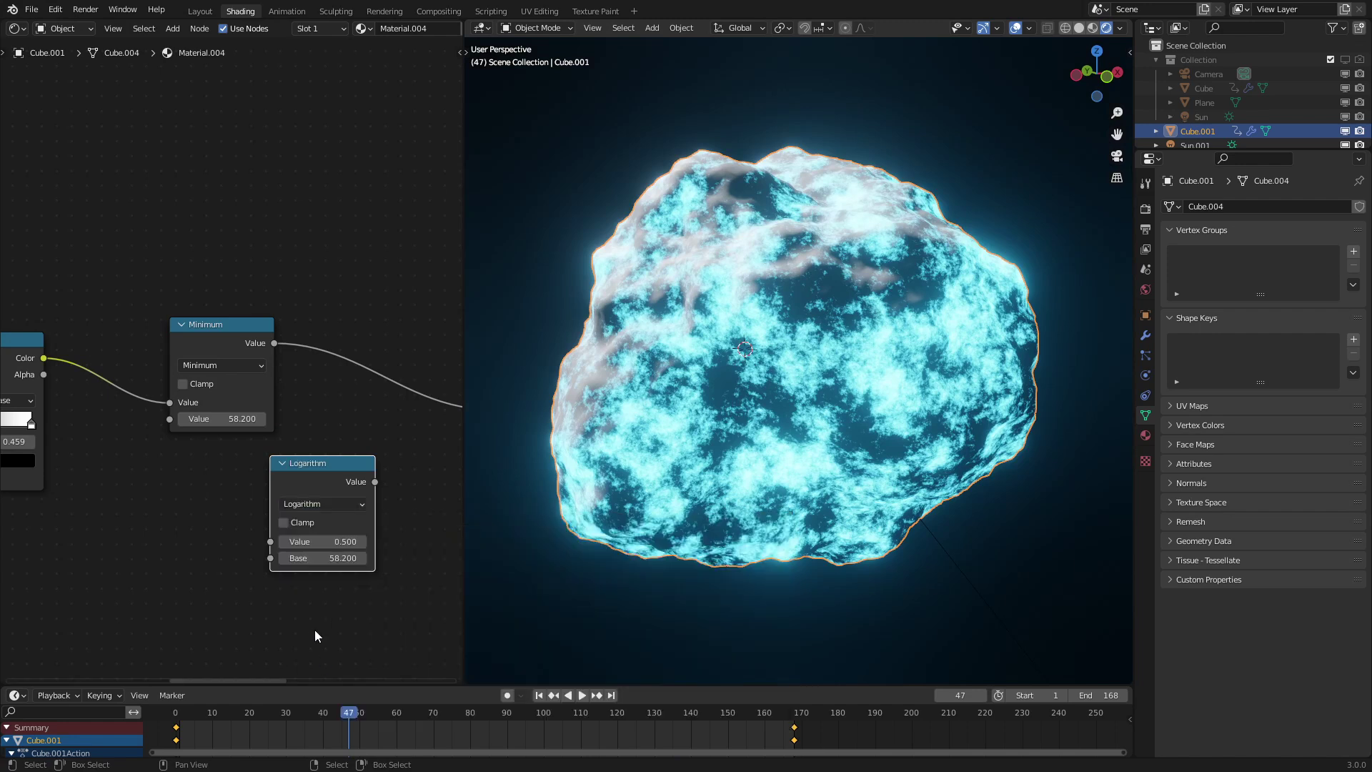
drag(253, 349, 270, 558)
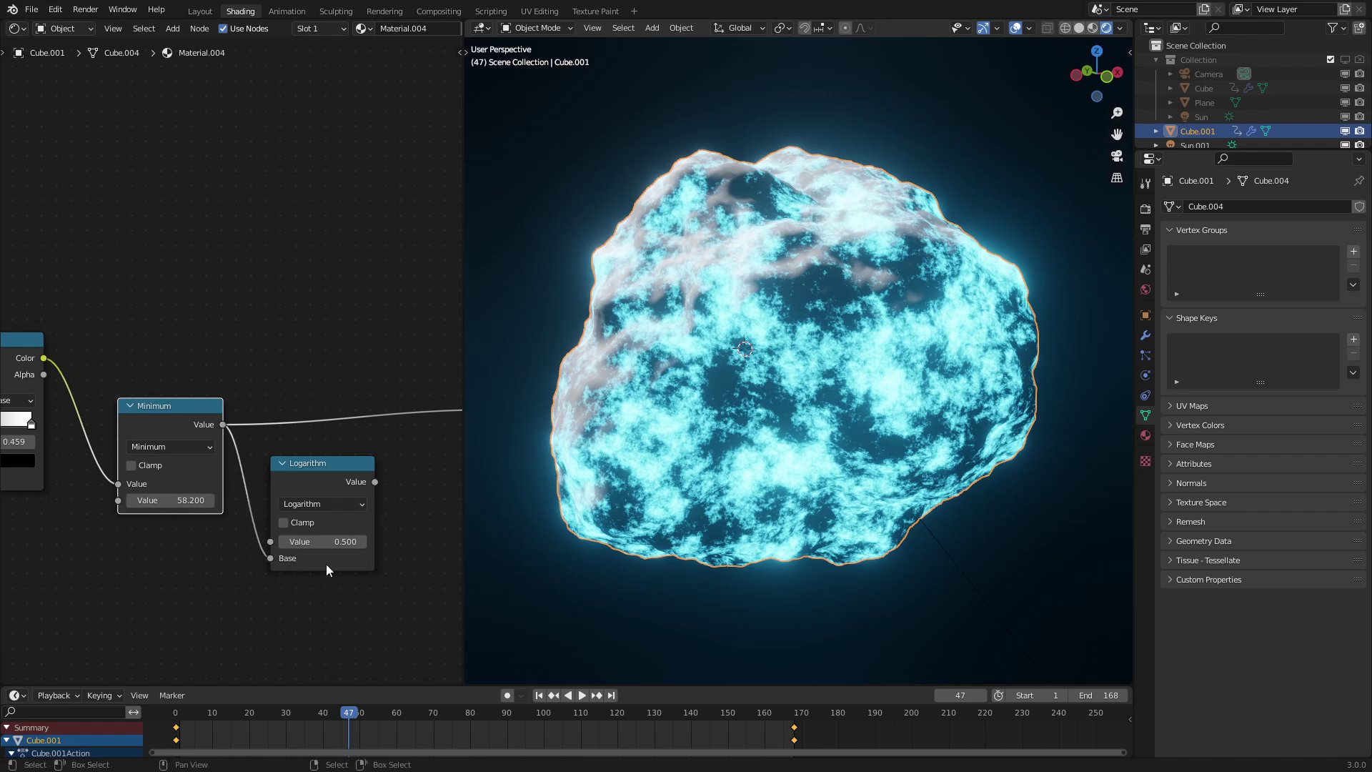
Step: Set the value on both the Logarithm node and the Minimum node to 0.999
click(325, 541)
text(.99)
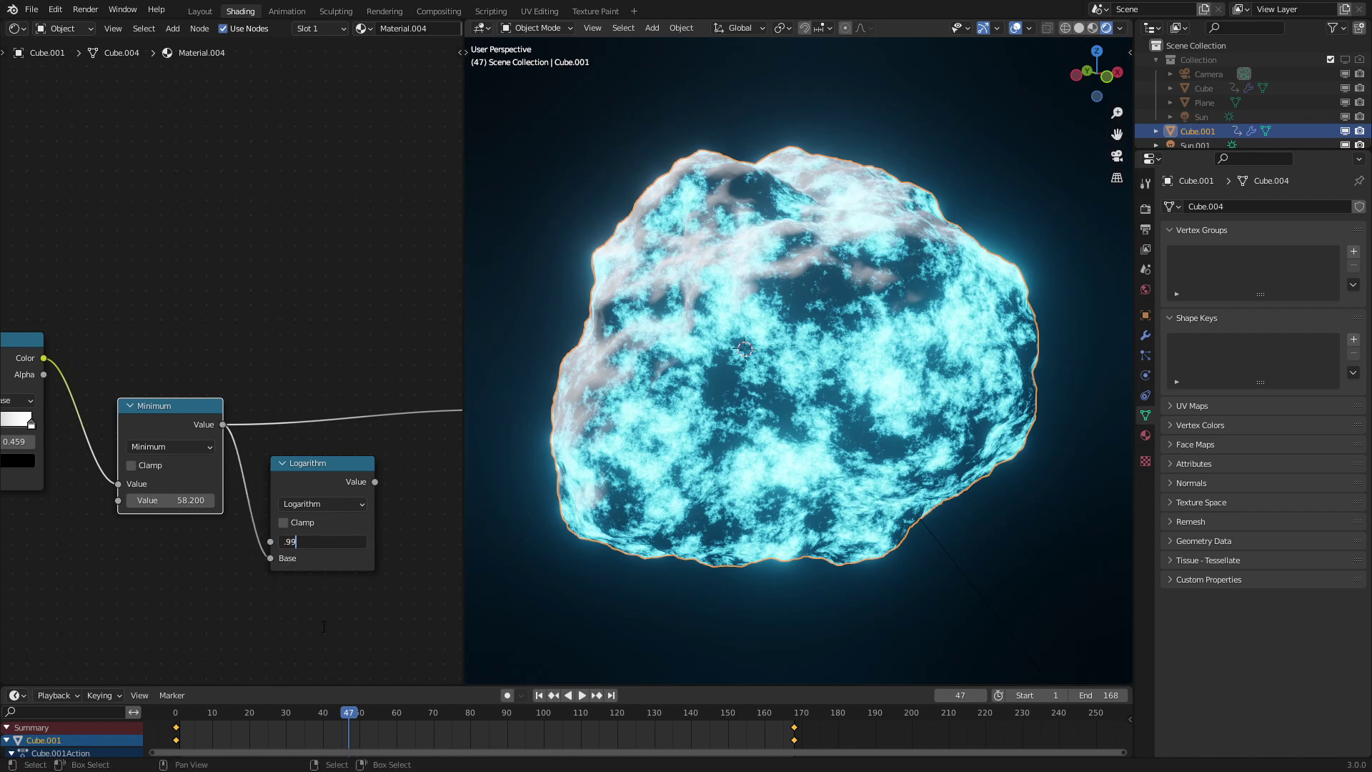
text(9)
key(Return)
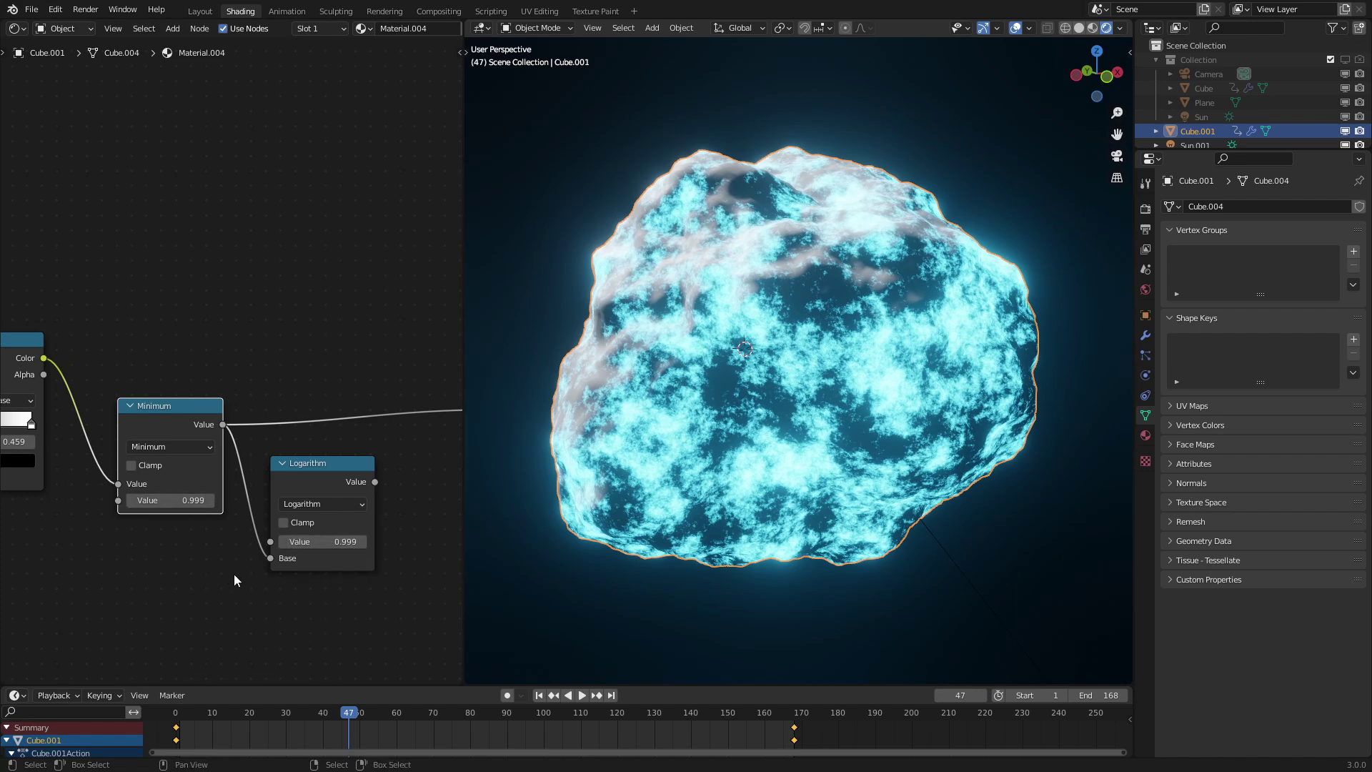
Step: Connect the Logarithm output to the Multiply node's first value and refresh the rendered viewport
middle_drag(329, 466, 200, 497)
mouse_move(201, 497)
mouse_down()
mouse_move(200, 449)
mouse_move(350, 458)
mouse_move(368, 445)
mouse_up()
key(z)
key(z)
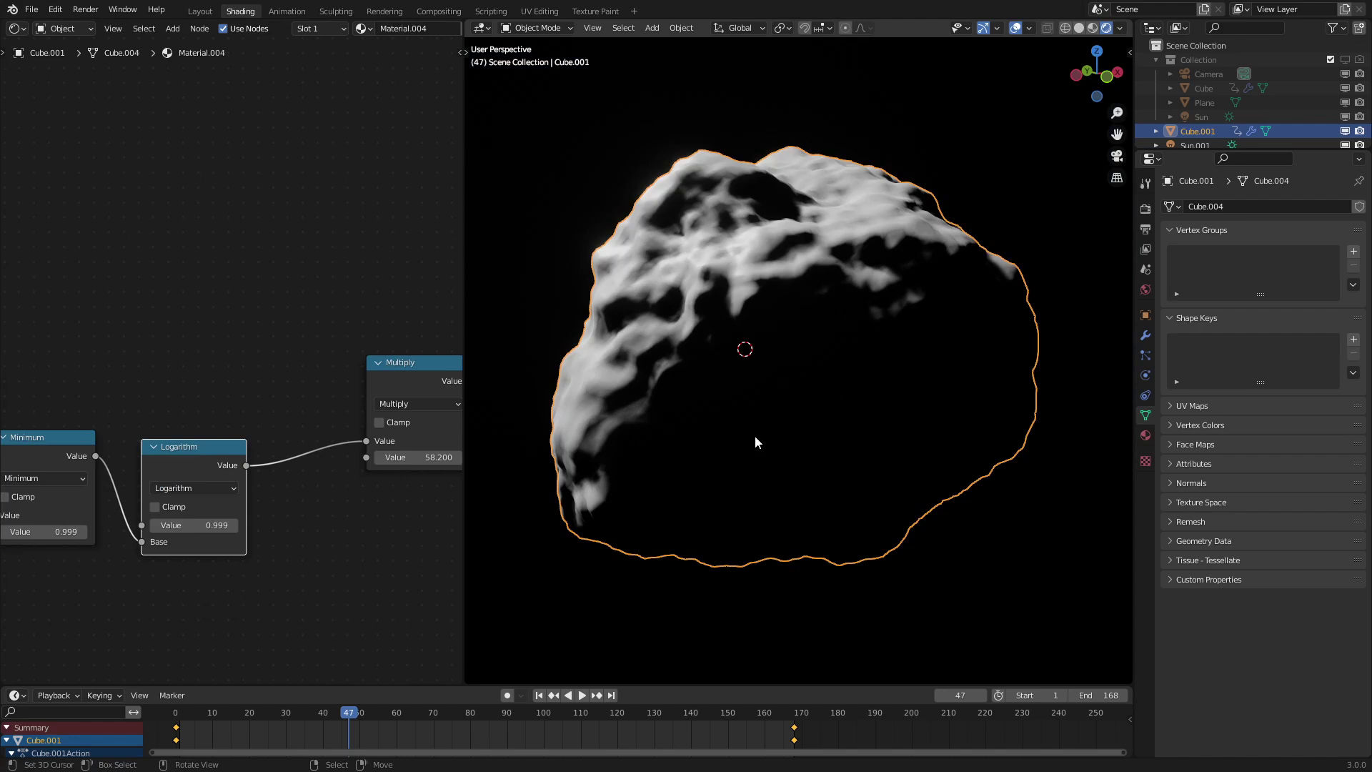
Step: Bring the ColorRamp's white stop close to the black stop, and set the black stop's position to 0.486
middle_drag(135, 484, 514, 516)
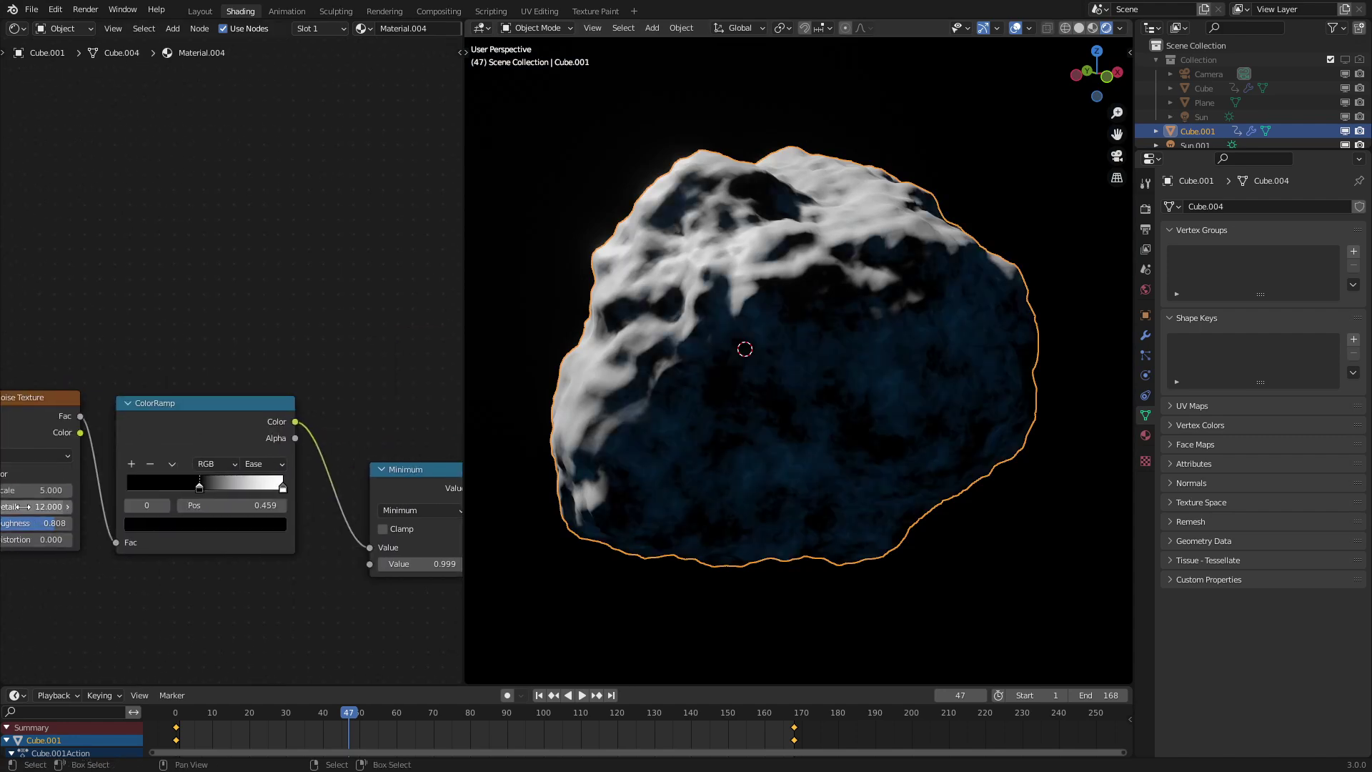
drag(285, 489, 195, 487)
click(200, 477)
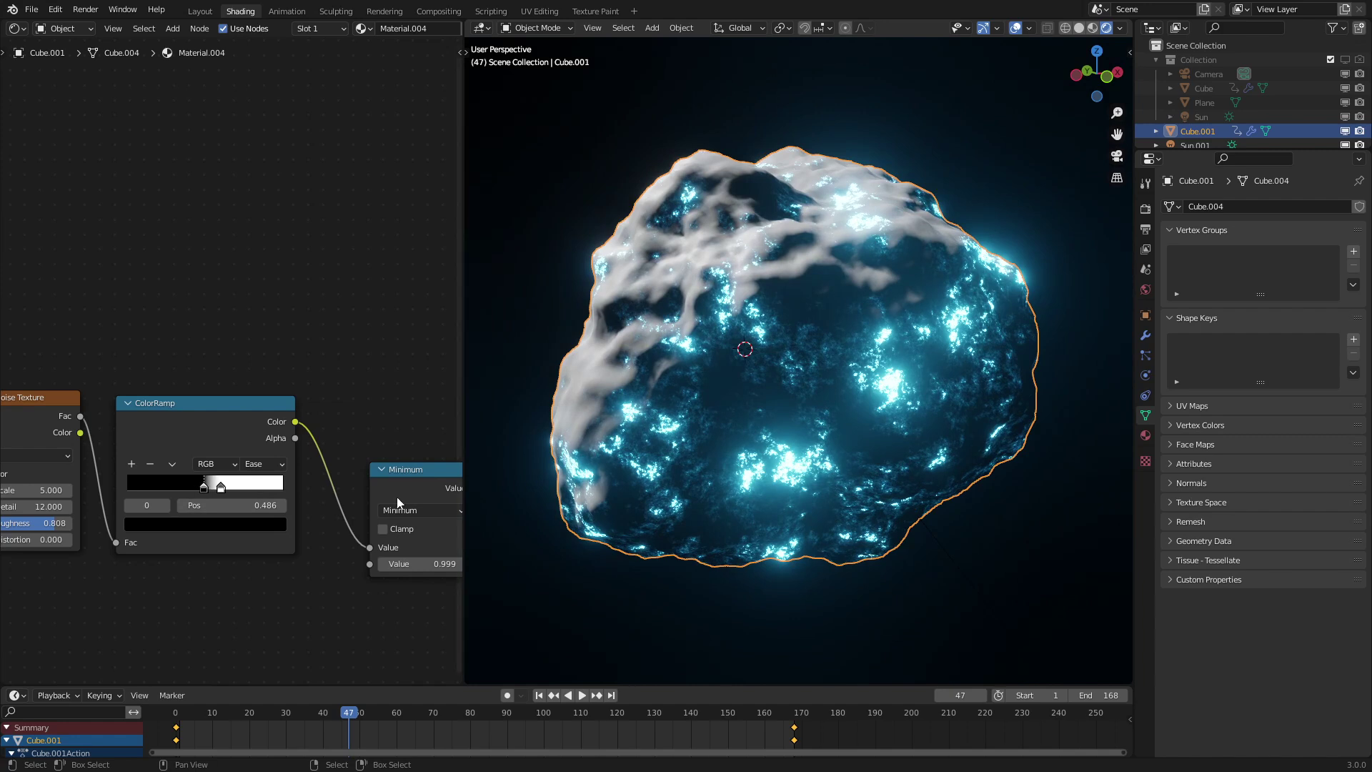
Step: Duplicate the Multiply node and feed the copy's two values from the Logarithm output and the ColorRamp's Color output
middle_drag(348, 493, 131, 373)
scroll(230, 364, down, 7)
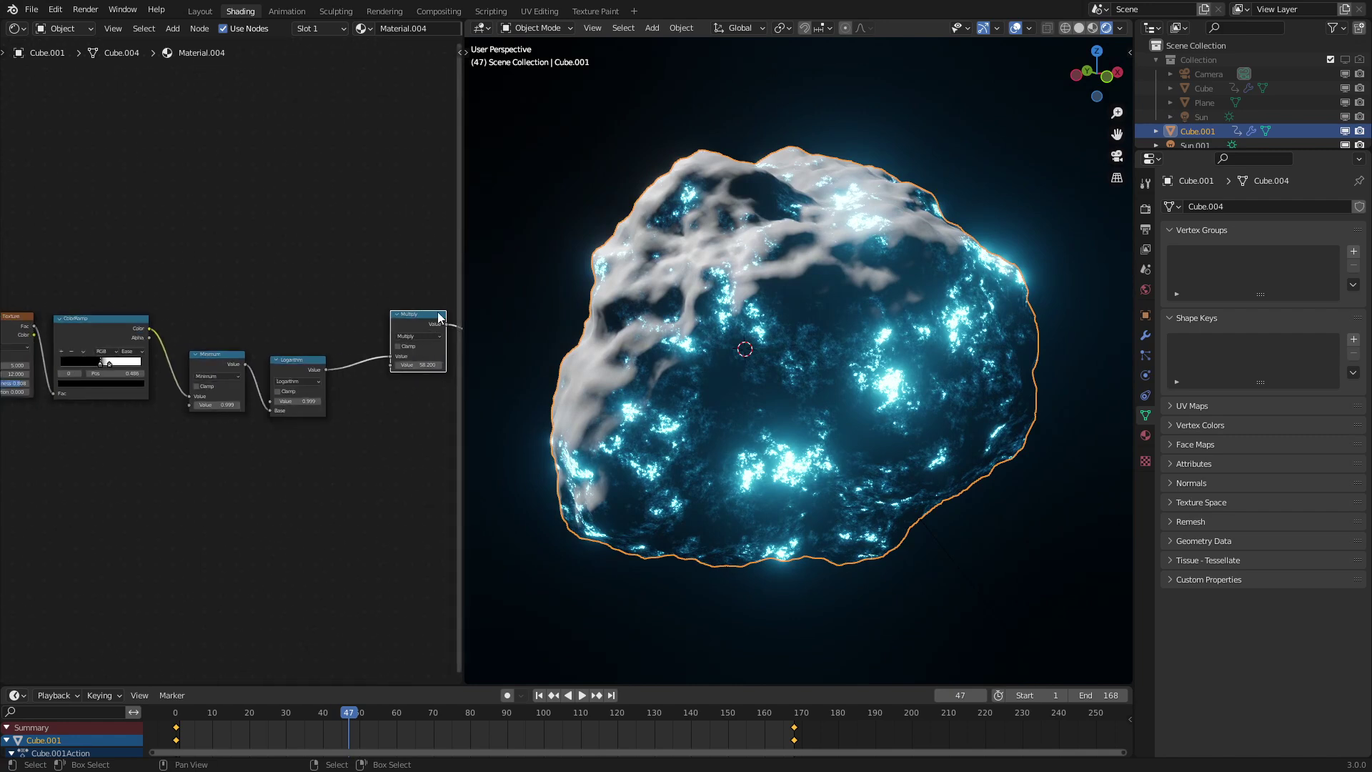
drag(405, 311, 428, 481)
scroll(360, 394, up, 2)
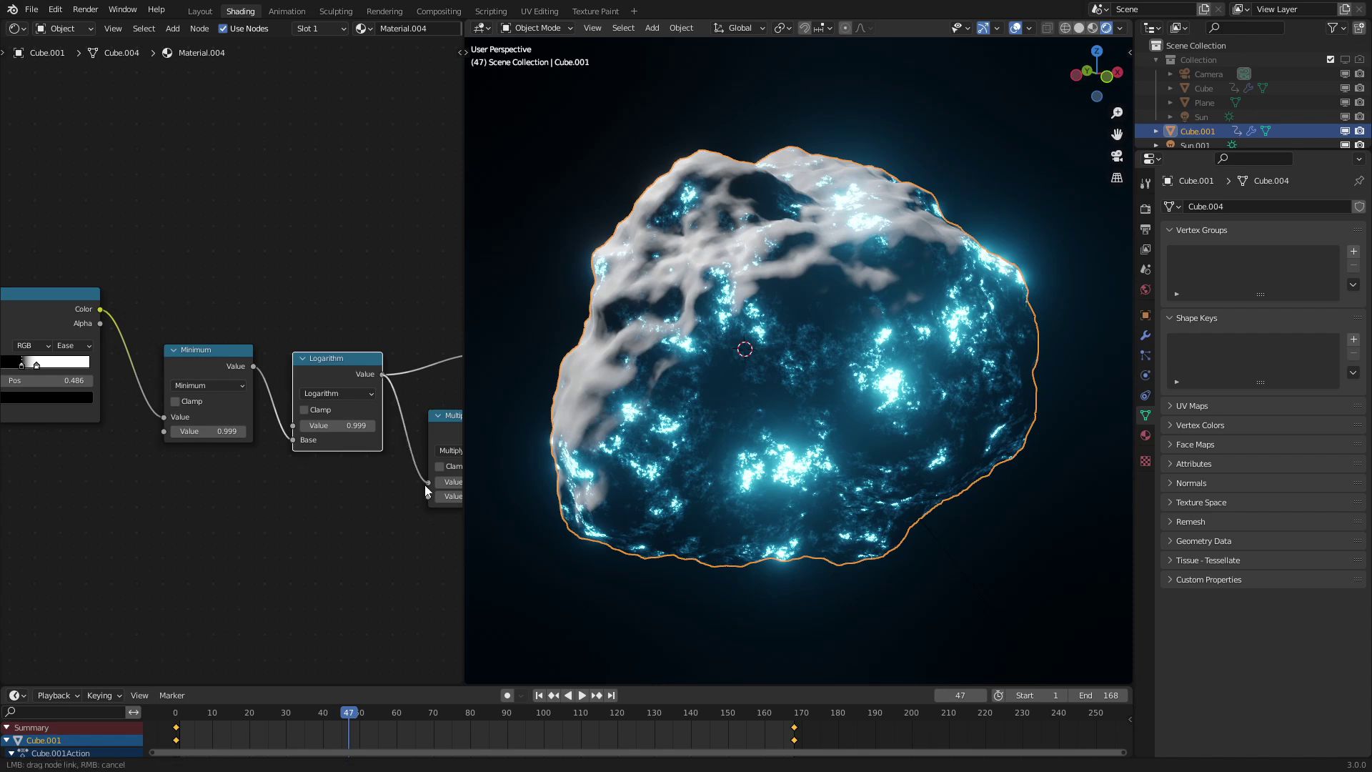
drag(100, 310, 417, 496)
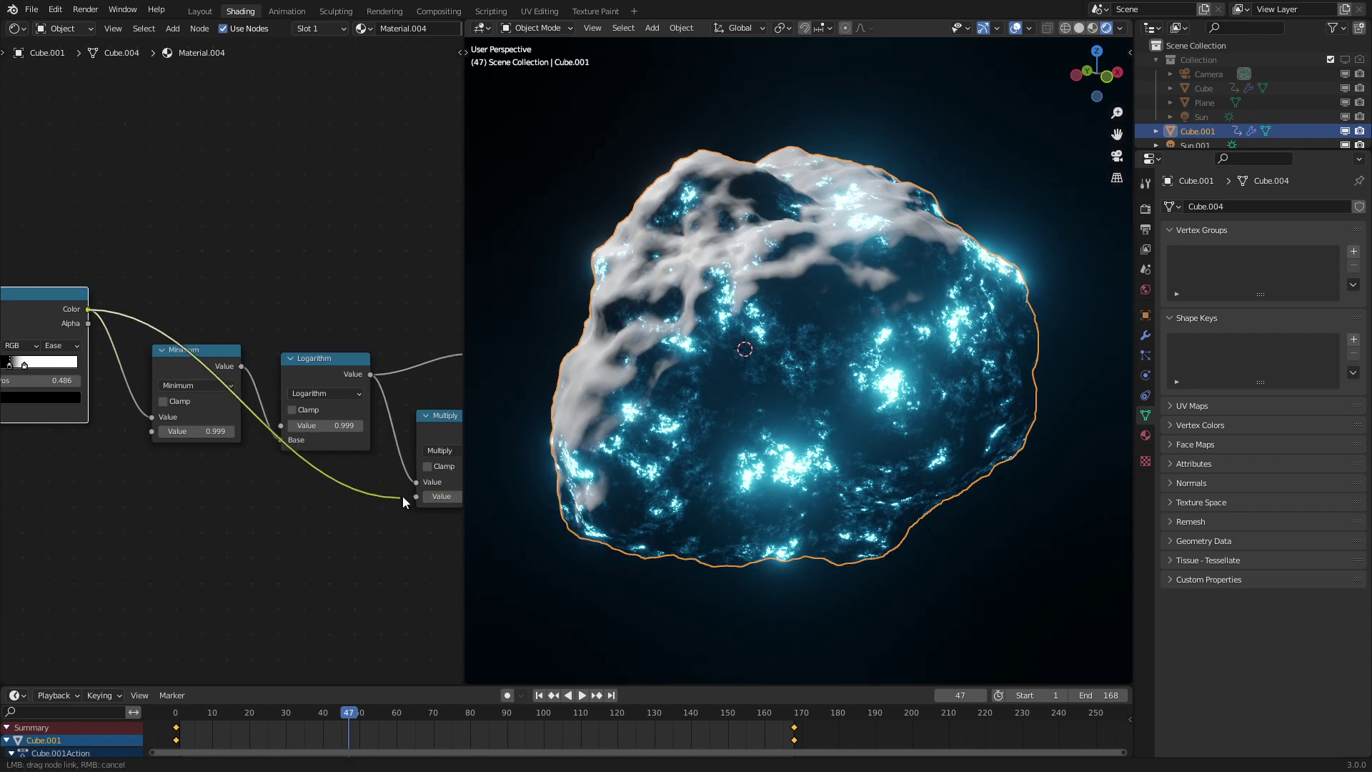
Step: Add a reroute point across the ColorRamp's two outgoing links and place it below the Minimum node's inputs
shift+right_drag(149, 312, 107, 413)
key(g)
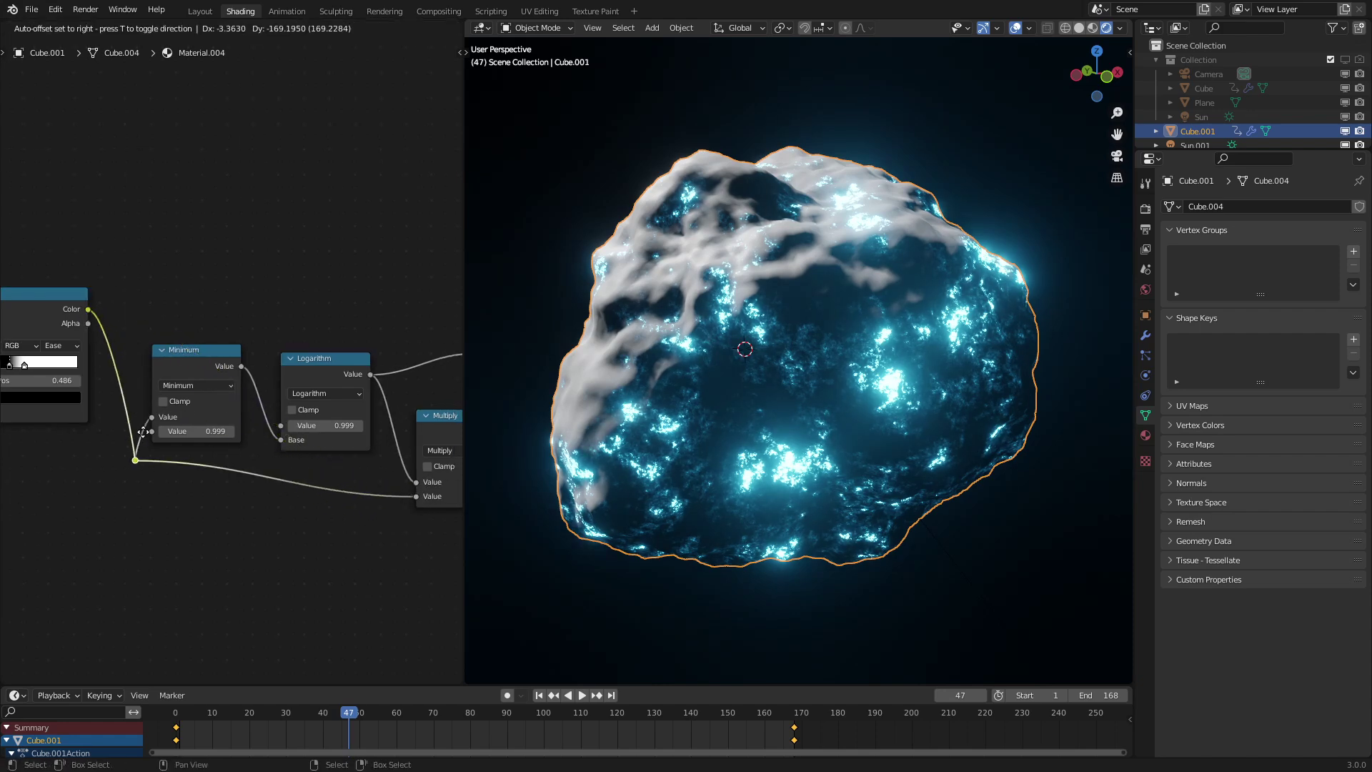
click(143, 437)
Step: Switch the viewport to solid shading, rearrange the Multiply nodes, and connect the new Multiply output to the final Multiply's first value
middle_drag(360, 428, 184, 453)
drag(306, 445, 287, 442)
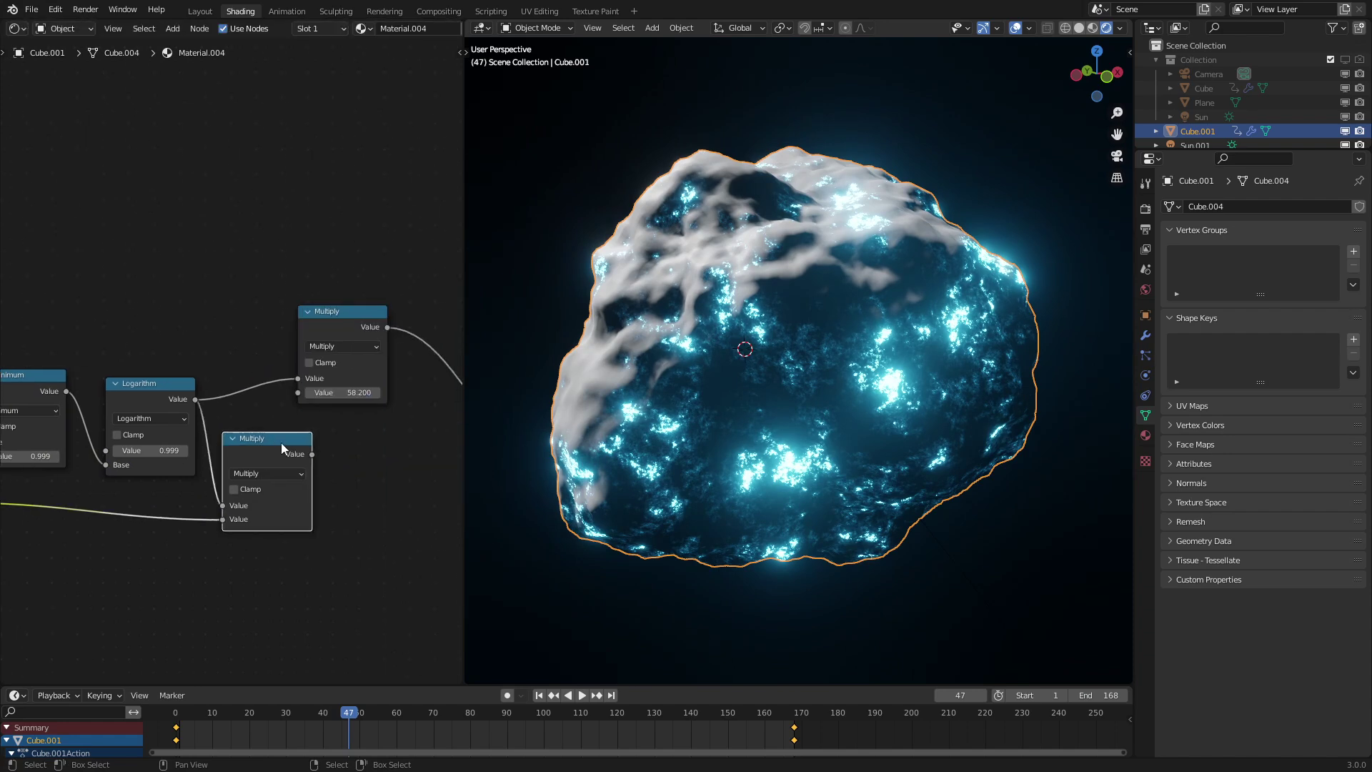
key(z)
click(692, 424)
drag(315, 333, 385, 376)
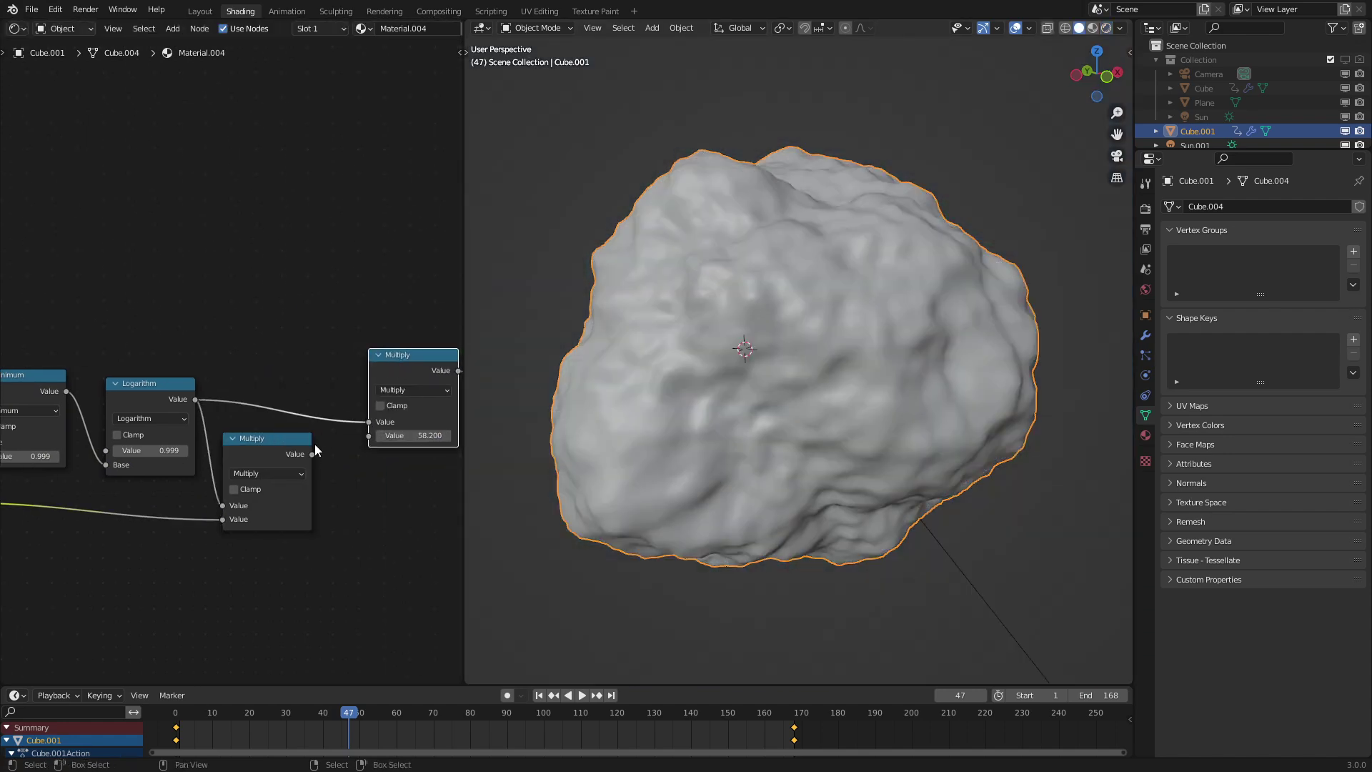
drag(313, 453, 368, 421)
Step: Add a Frame layout node below the math nodes
scroll(287, 386, down, 3)
key(shift+a)
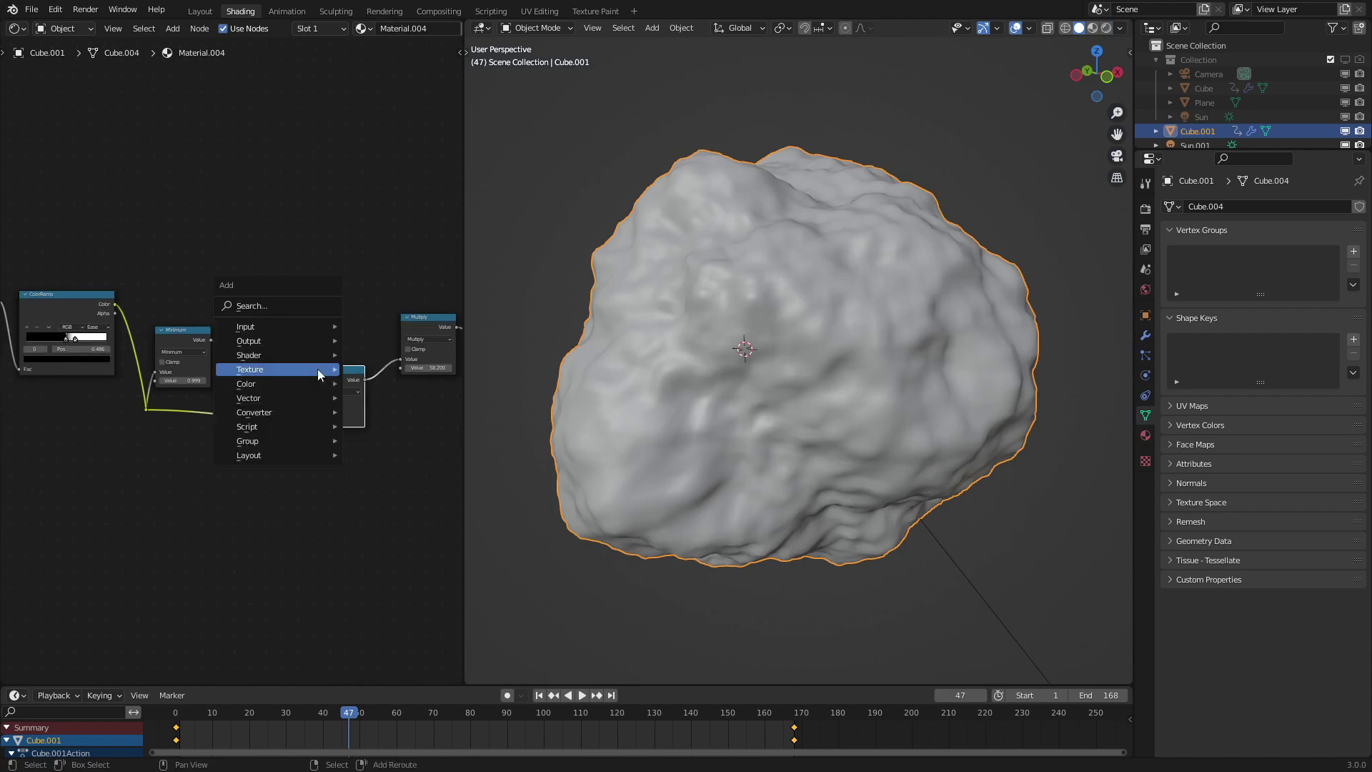
mouse_move(265, 456)
click(388, 457)
click(271, 513)
Step: Enclose the reroute, Minimum, Logarithm and first Multiply nodes in the frame, and shift that Multiply node up slightly
key(a)
key(a)
key(c)
mouse_move(289, 400)
mouse_down()
mouse_move(270, 385)
mouse_move(208, 401)
mouse_up()
right_click(207, 402)
key(ctrl+p)
scroll(356, 386, up, 4)
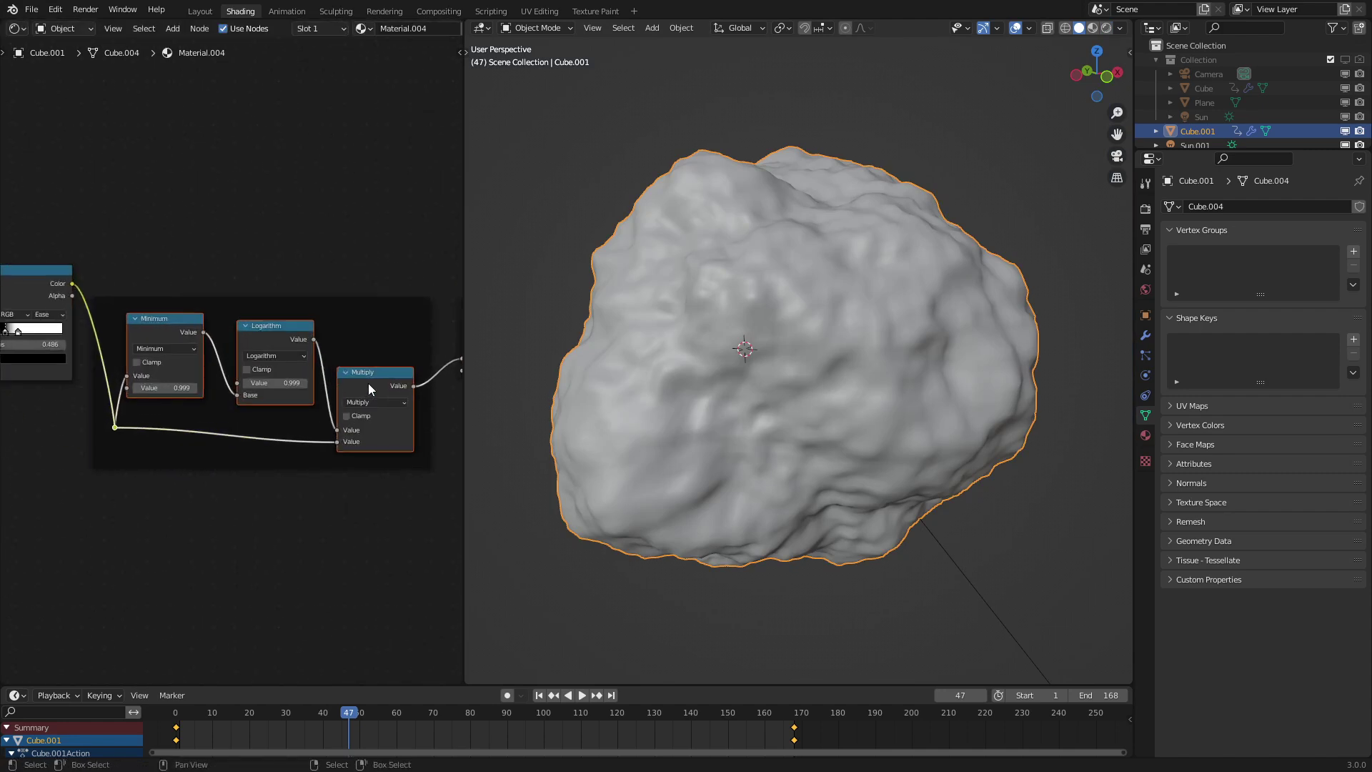
mouse_move(367, 383)
mouse_down()
mouse_move(363, 350)
mouse_move(360, 378)
mouse_up()
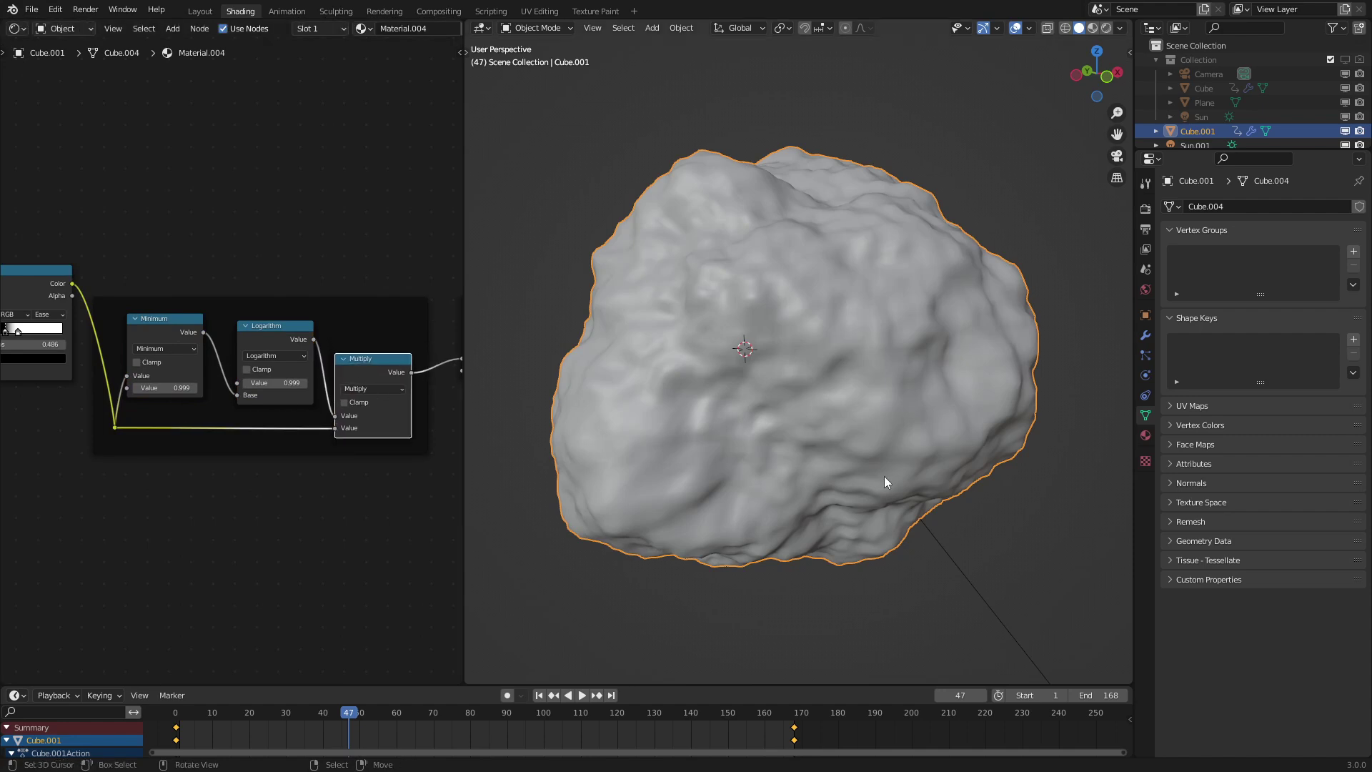
Step: Return the viewport to rendered shading with the asteroid deselected, and move the ColorRamp's white stop to position 0.618
key(z)
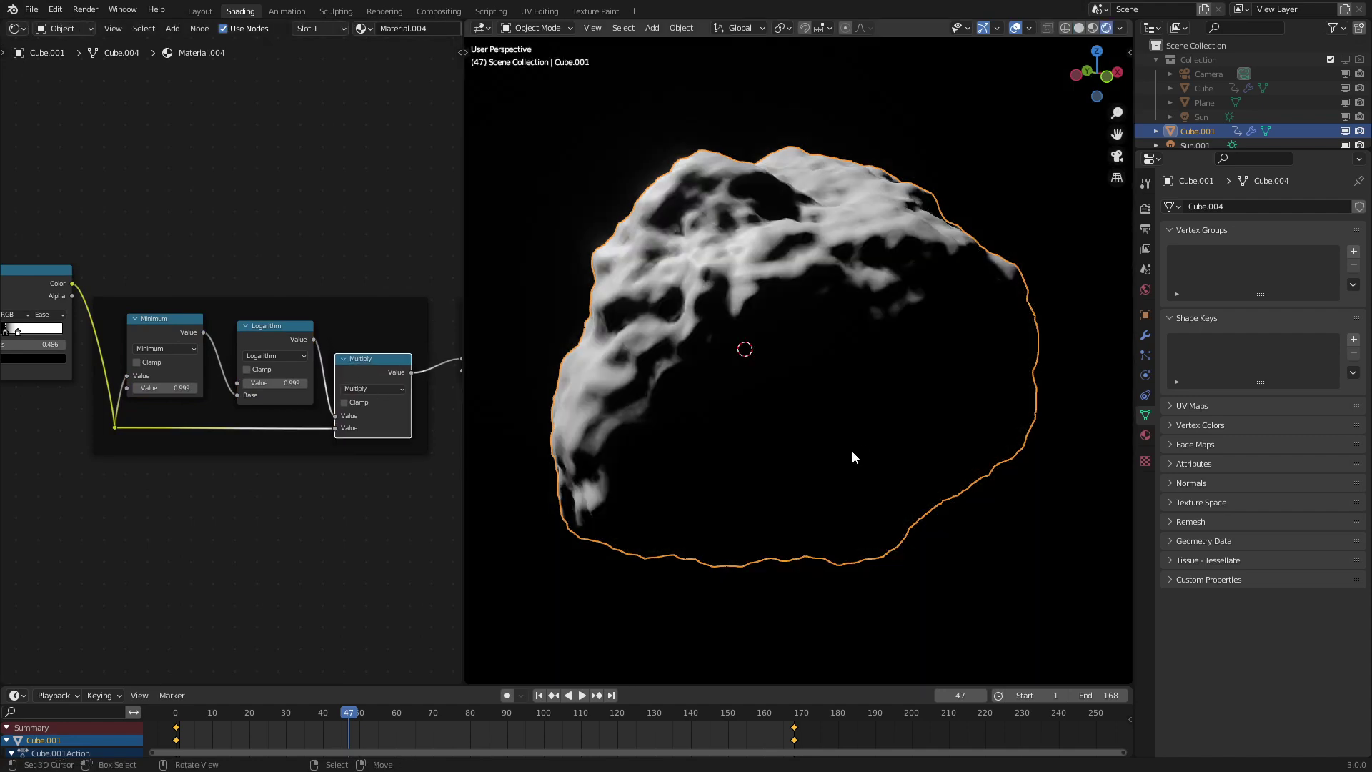
click(633, 582)
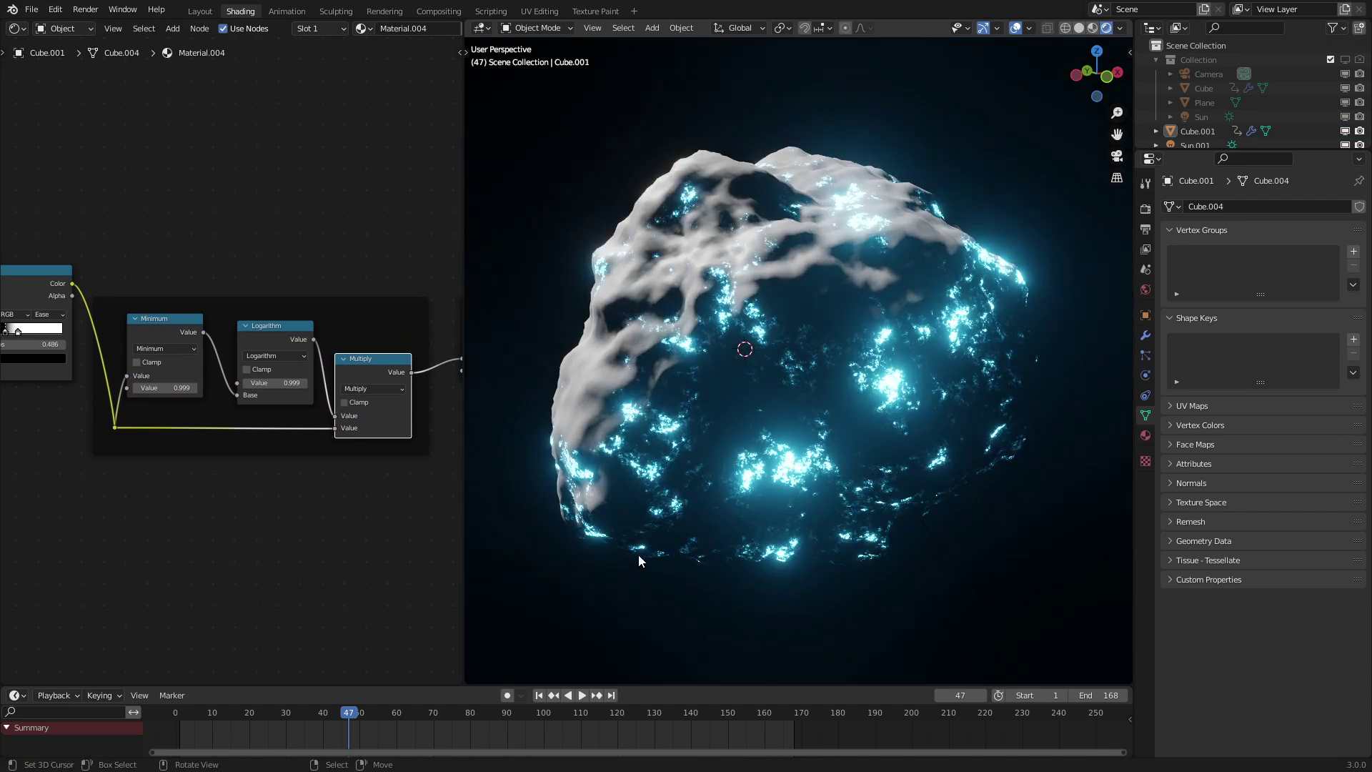
middle_drag(184, 364, 339, 439)
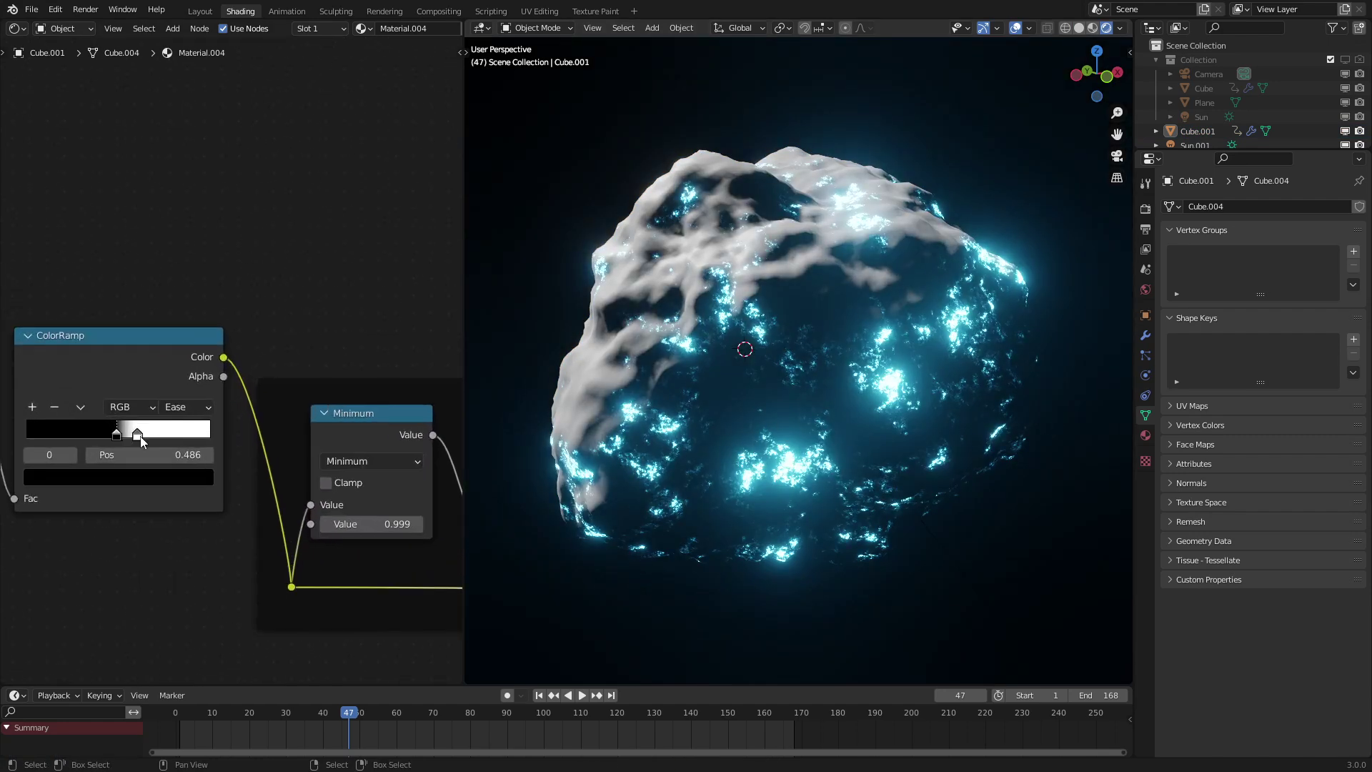
drag(139, 435, 146, 426)
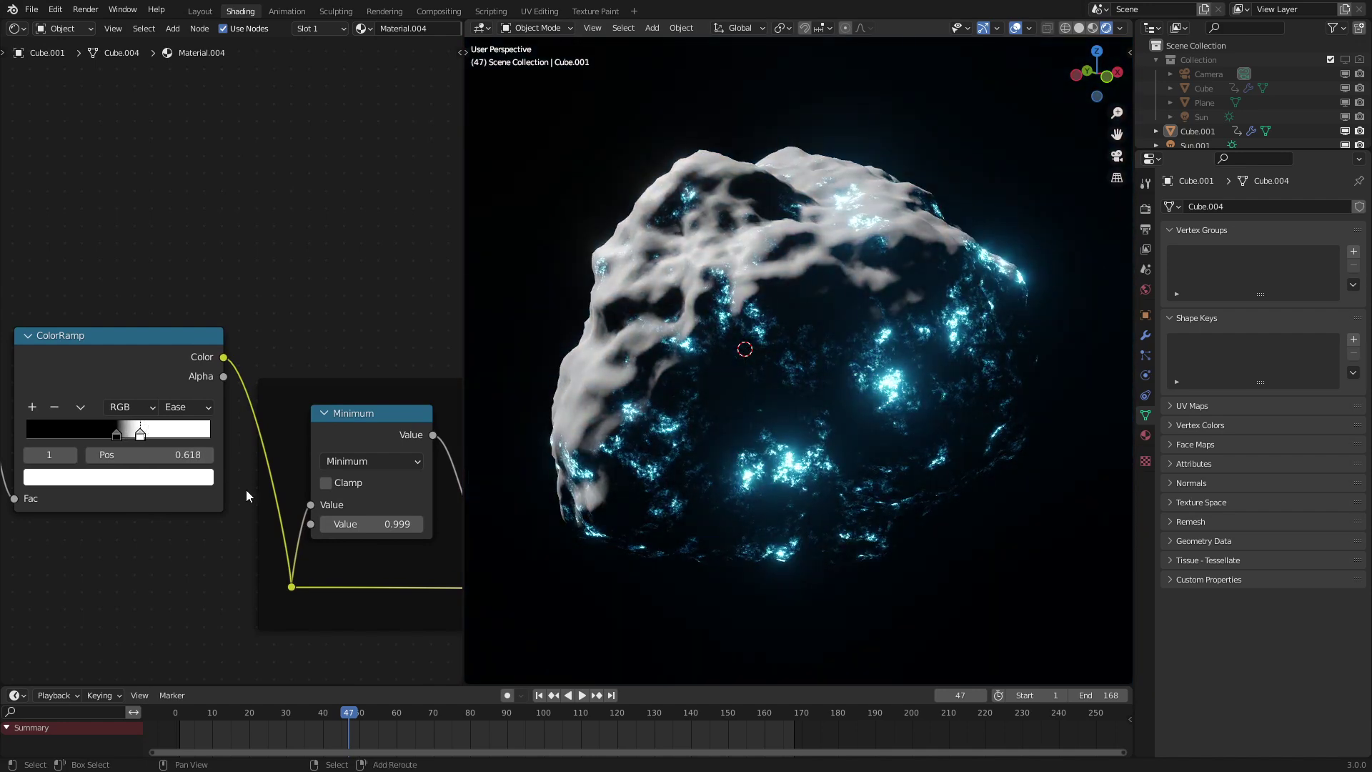
Step: Set the noise texture's scale to 3 and briefly play the animation to preview the glow pattern
middle_drag(168, 469, 450, 479)
click(223, 451)
text(3)
key(Return)
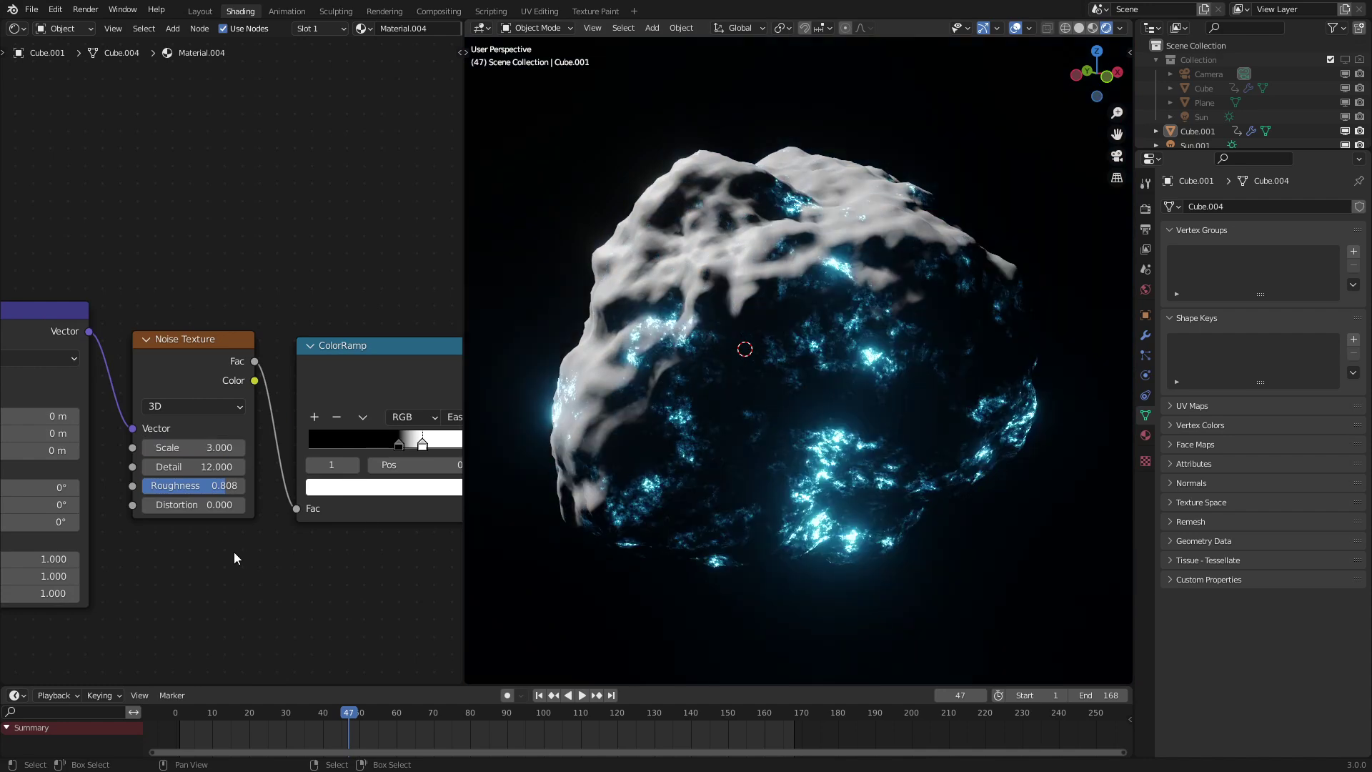
key(space)
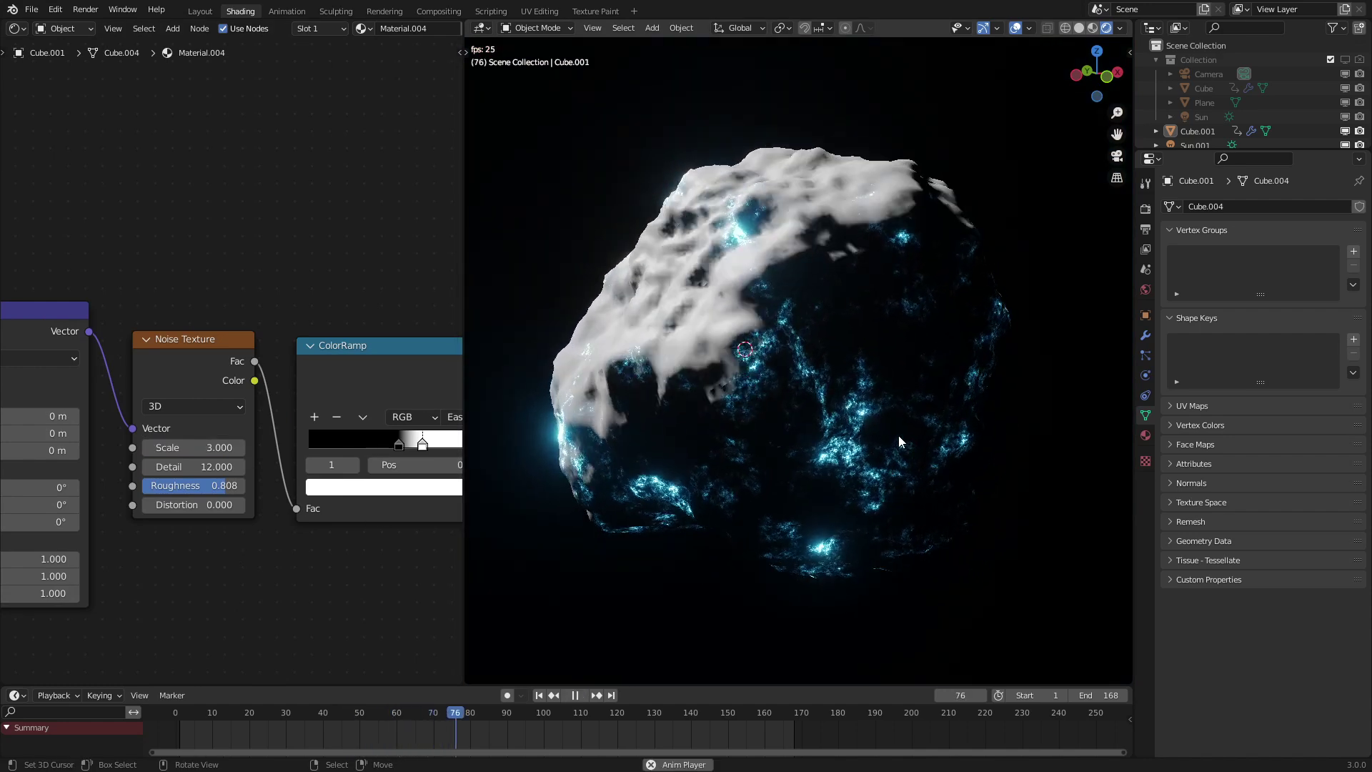
key(space)
Step: Raise the multiplier on the final Multiply node feeding Emission Strength to 121.2
scroll(318, 512, down, 3)
middle_drag(318, 512, 176, 505)
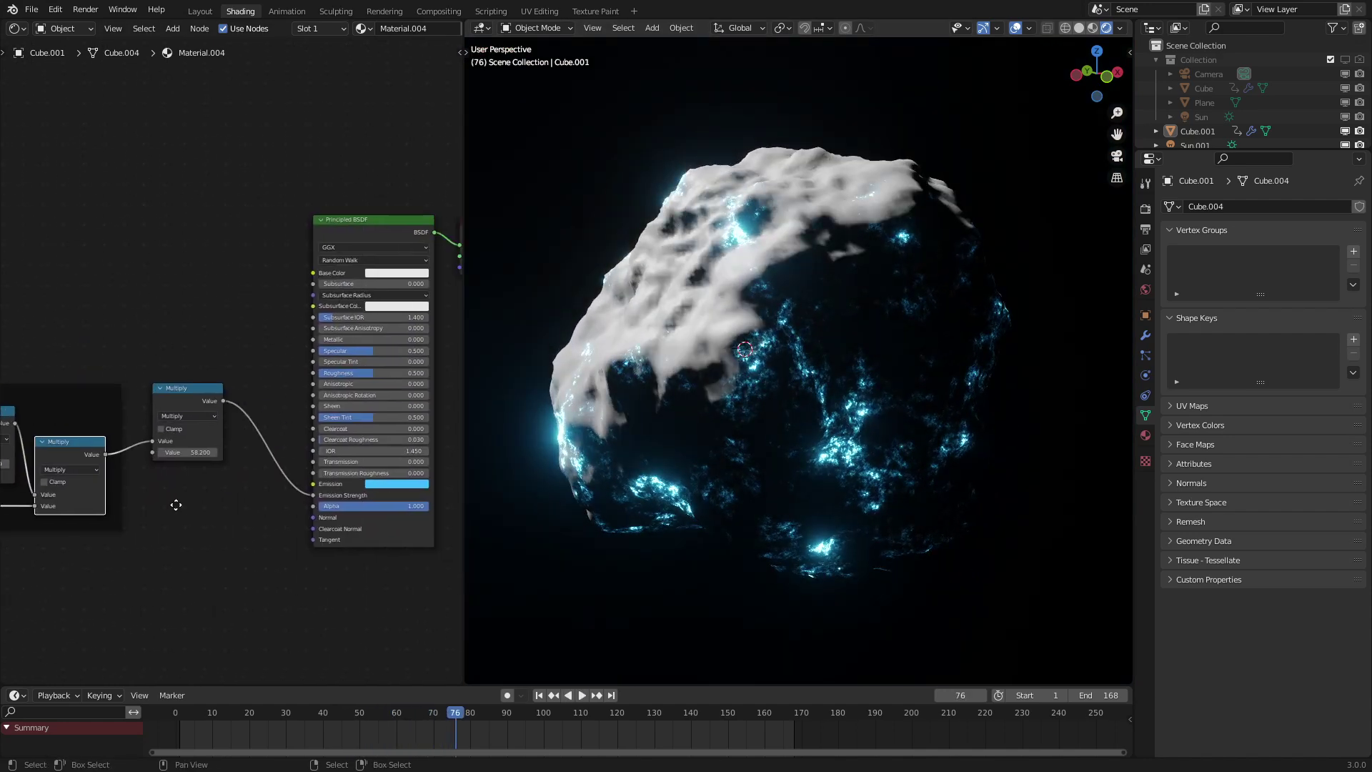
scroll(241, 508, up, 2)
drag(163, 493, 114, 493)
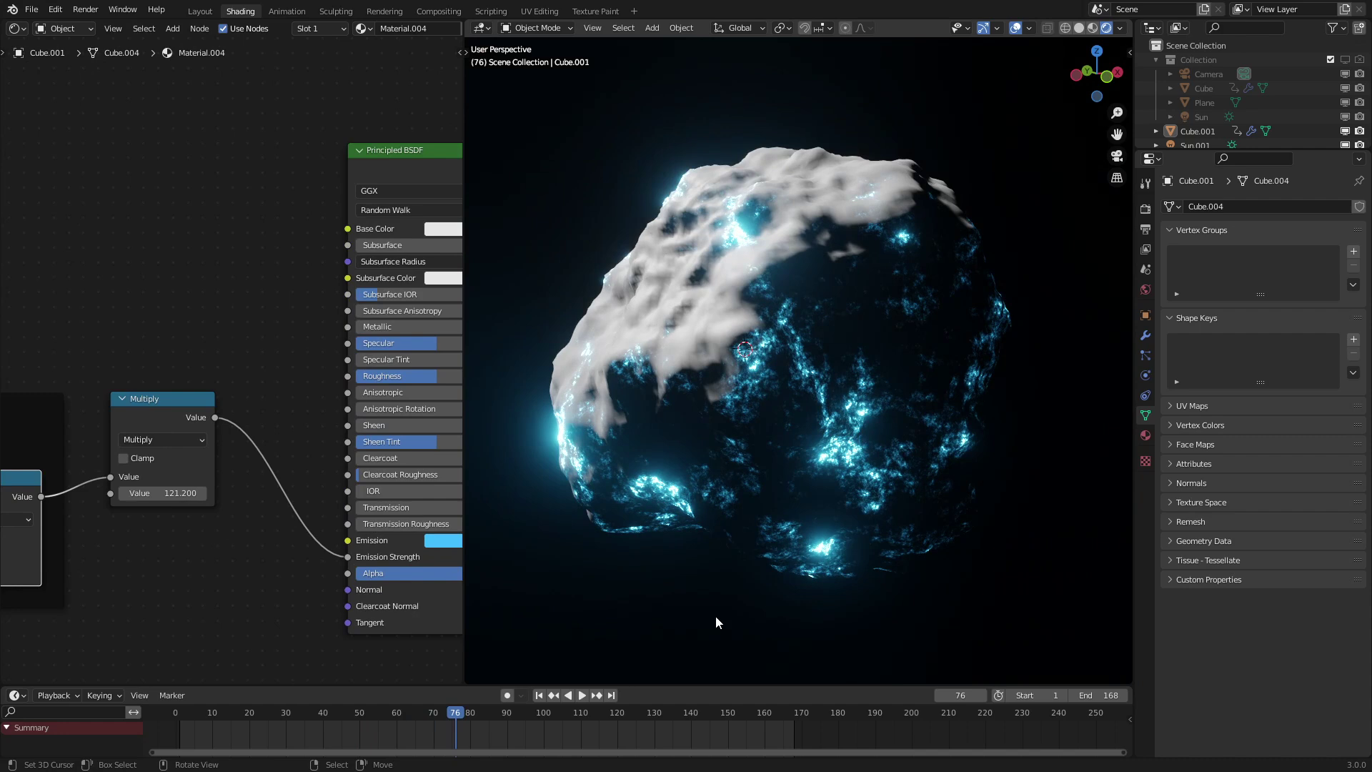
Step: Add a Bump node to the asteroid's material near the final Multiply node
scroll(199, 382, down, 2)
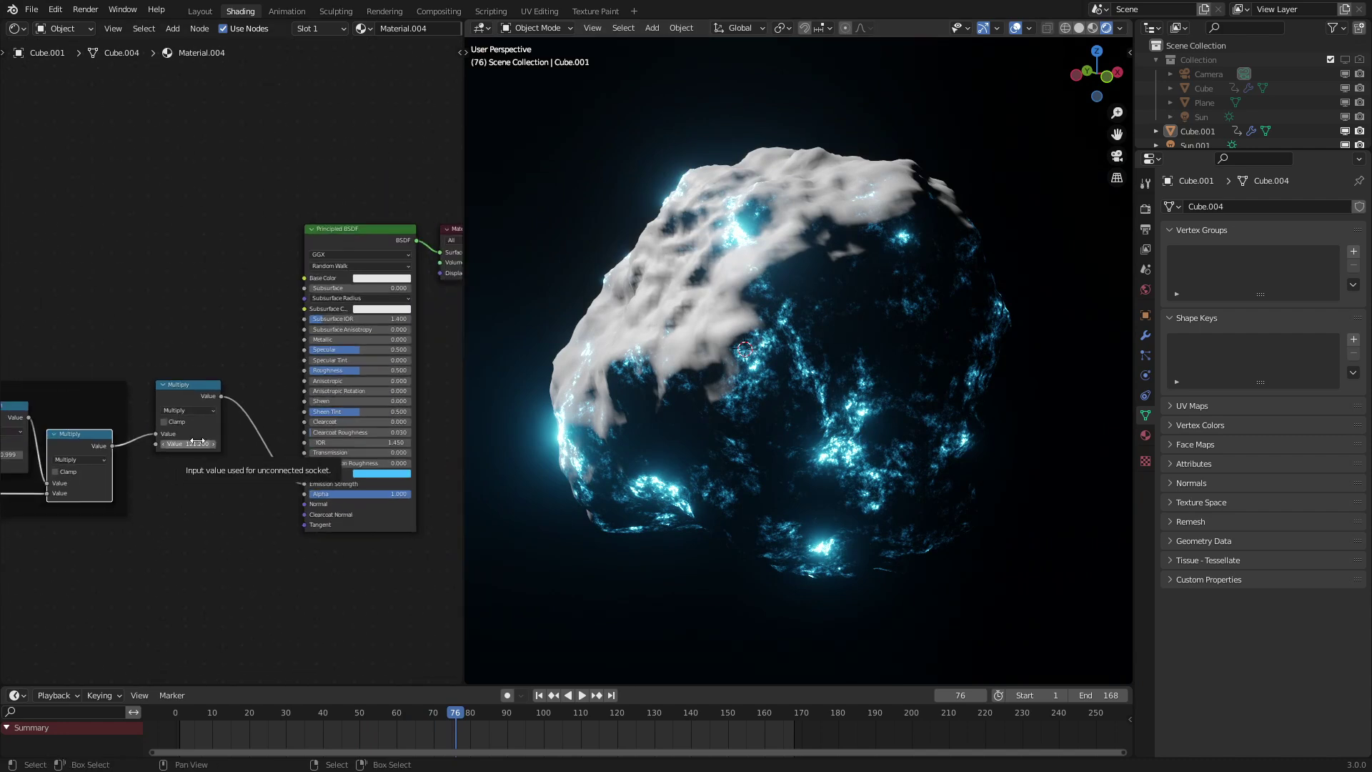
scroll(327, 387, up, 2)
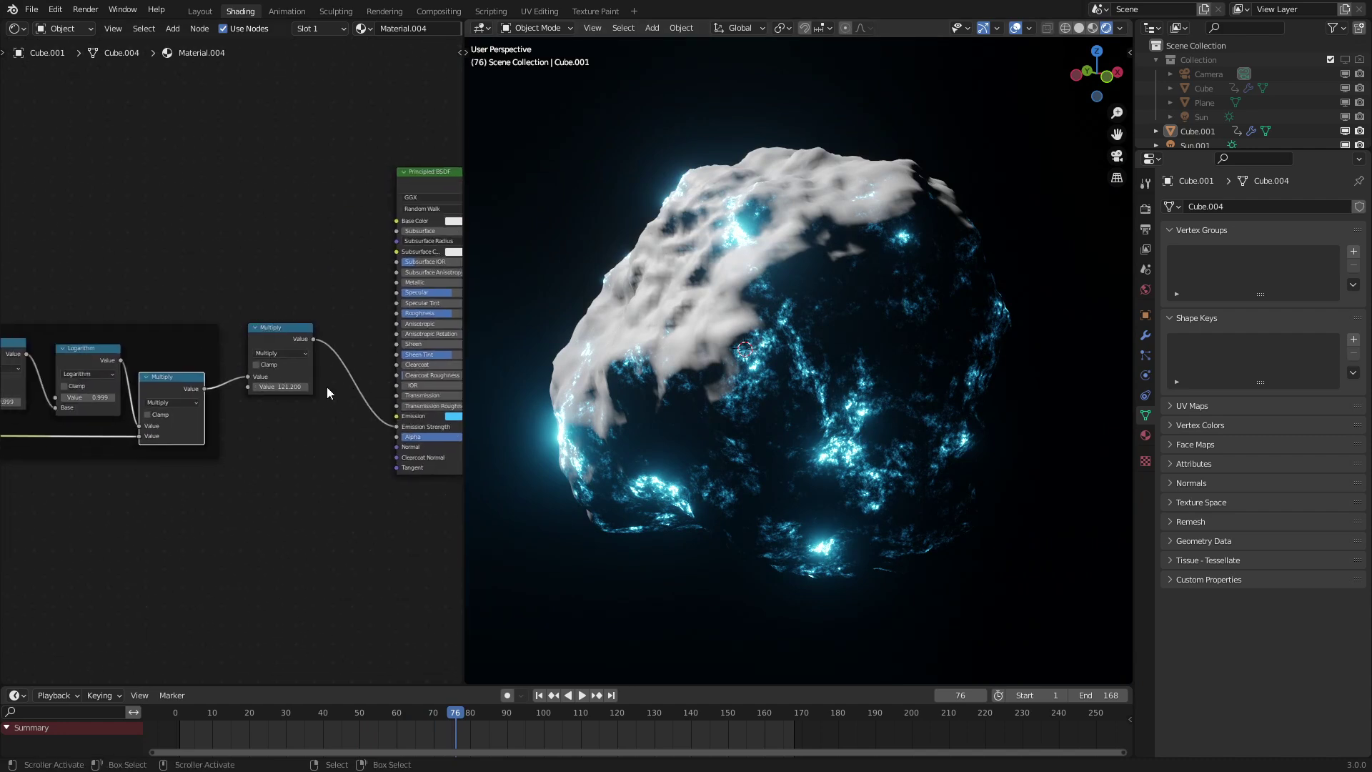
key(shift+a)
mouse_move(191, 390)
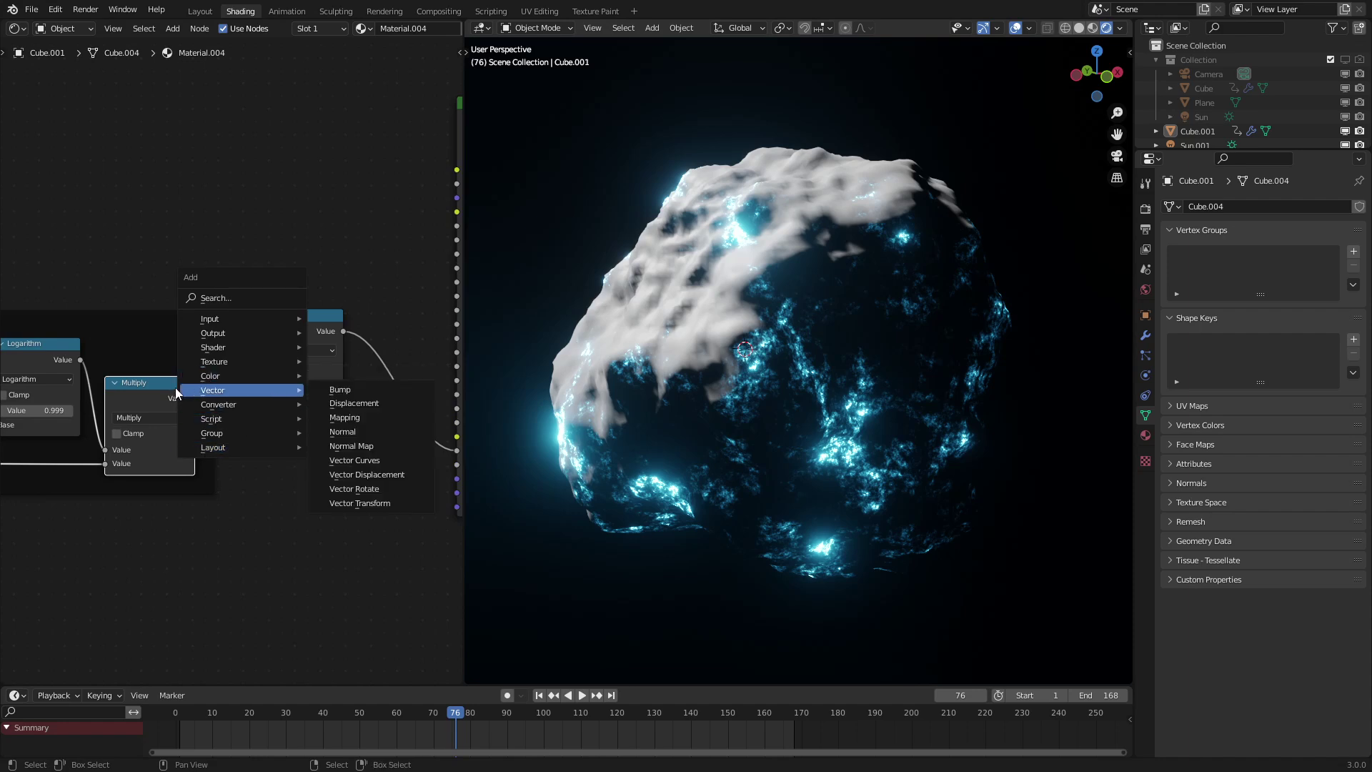
click(338, 390)
scroll(275, 500, down, 3)
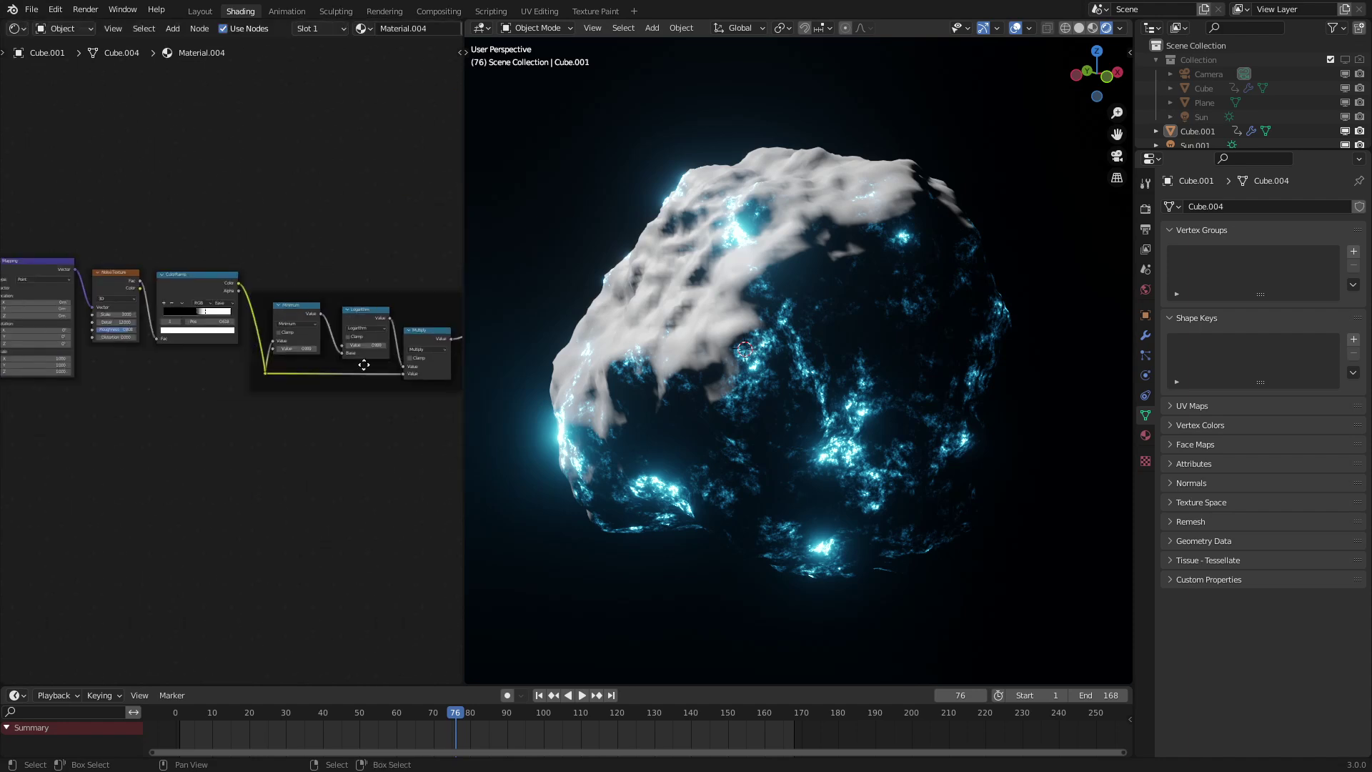
Step: Link the noise texture's Fac output to the Bump node's Height, routing the wire beneath the other nodes with two reroutes
drag(146, 284, 356, 438)
shift+right_drag(300, 411, 263, 438)
middle_drag(256, 439, 385, 434)
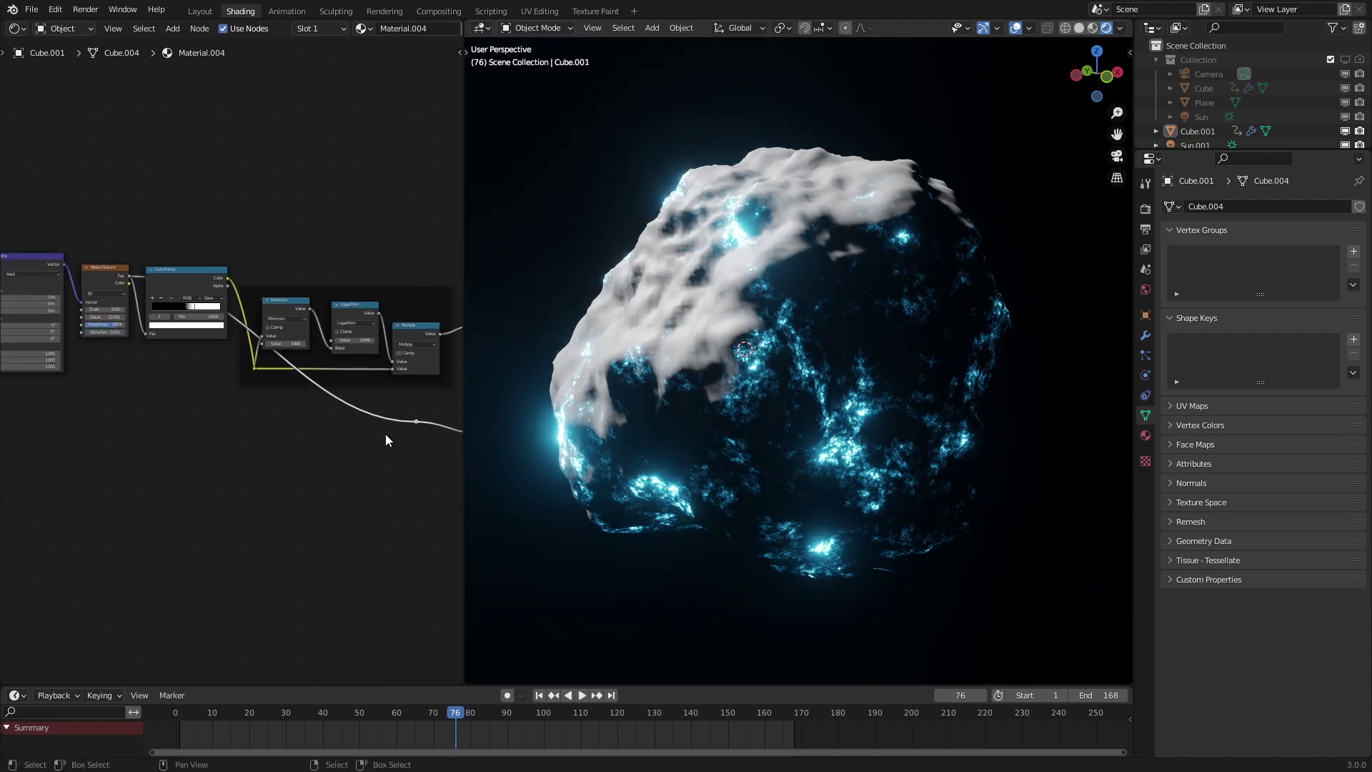
drag(411, 421, 139, 424)
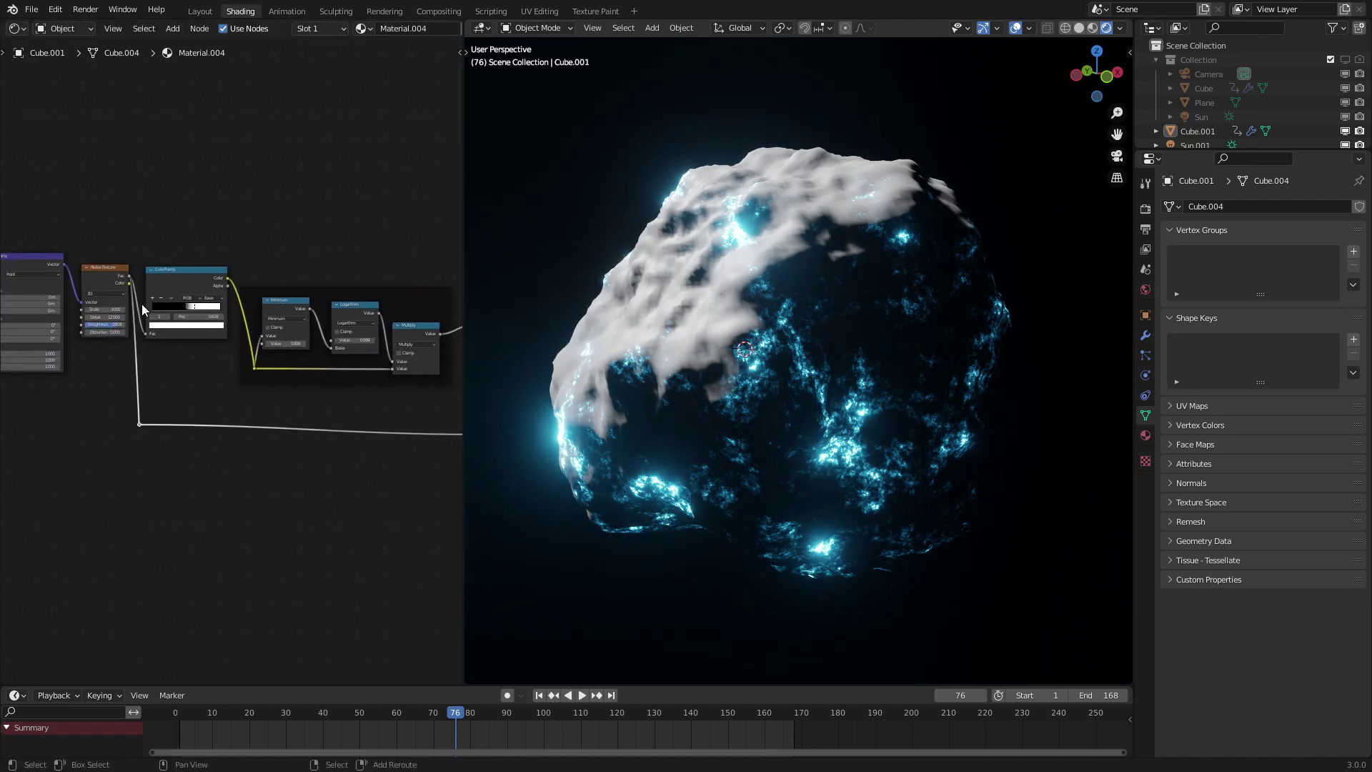
shift+right_drag(142, 306, 130, 310)
drag(135, 309, 138, 333)
middle_drag(245, 405, 72, 440)
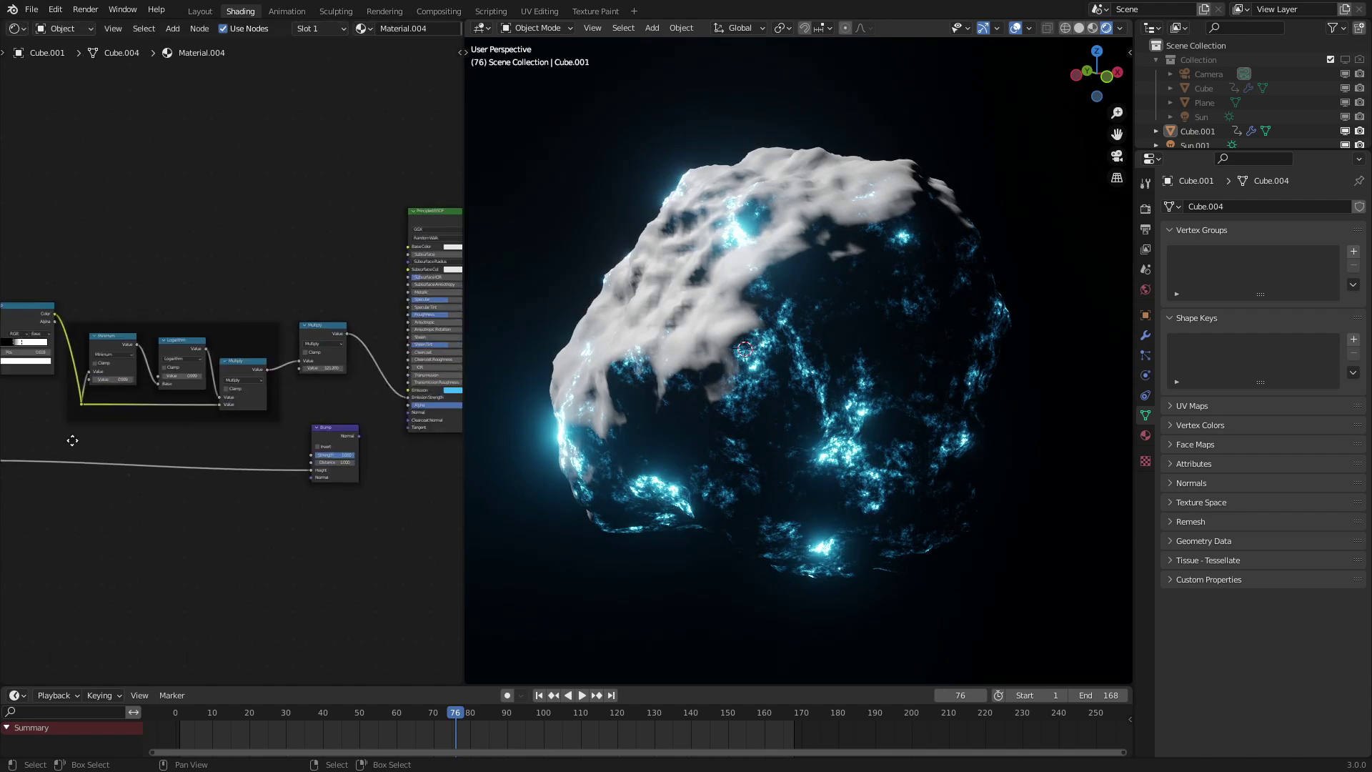
Step: Place the Bump node below the final Multiply node and connect its Normal output to the Principled BSDF's Normal input
scroll(375, 473, up, 6)
middle_drag(376, 473, 272, 475)
scroll(298, 480, down, 1)
drag(298, 480, 286, 458)
scroll(287, 458, up, 1)
middle_drag(307, 454, 223, 447)
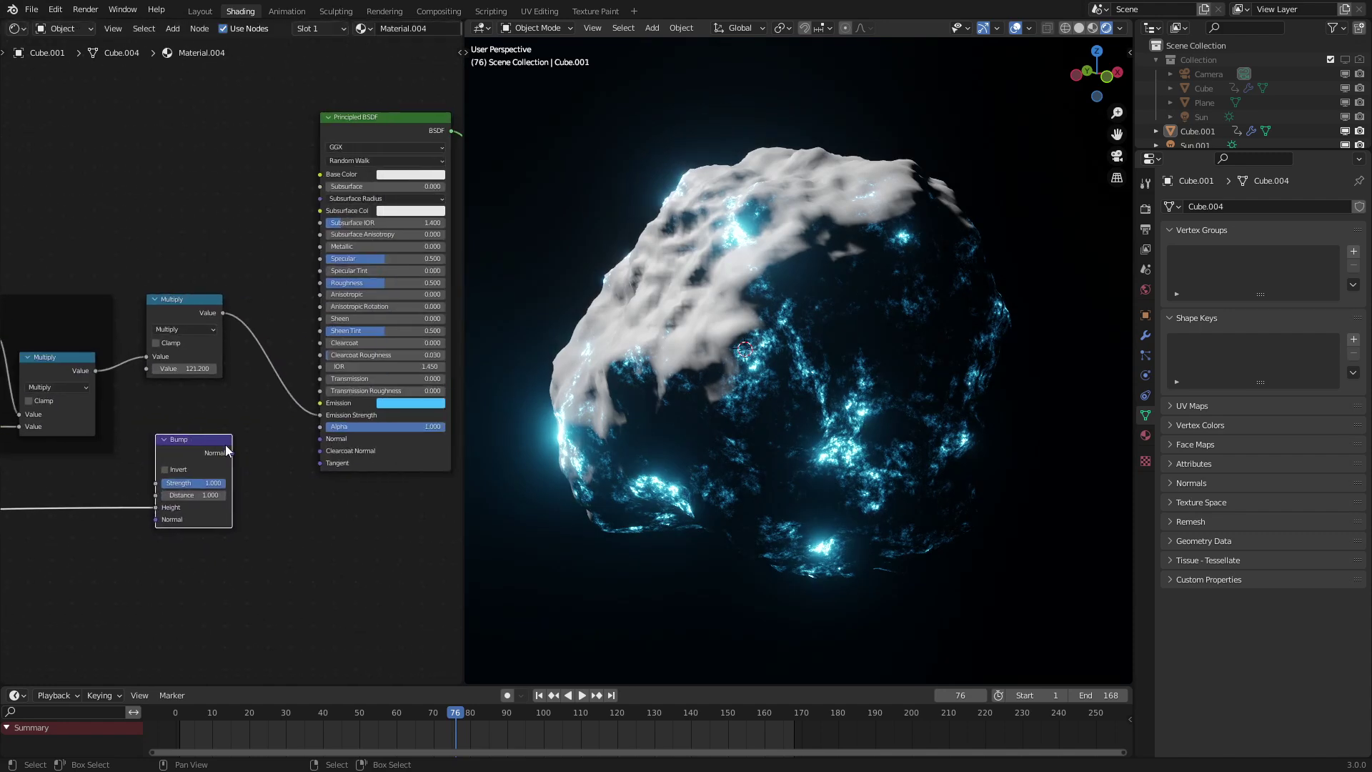
scroll(225, 449, up, 2)
drag(358, 460, 359, 462)
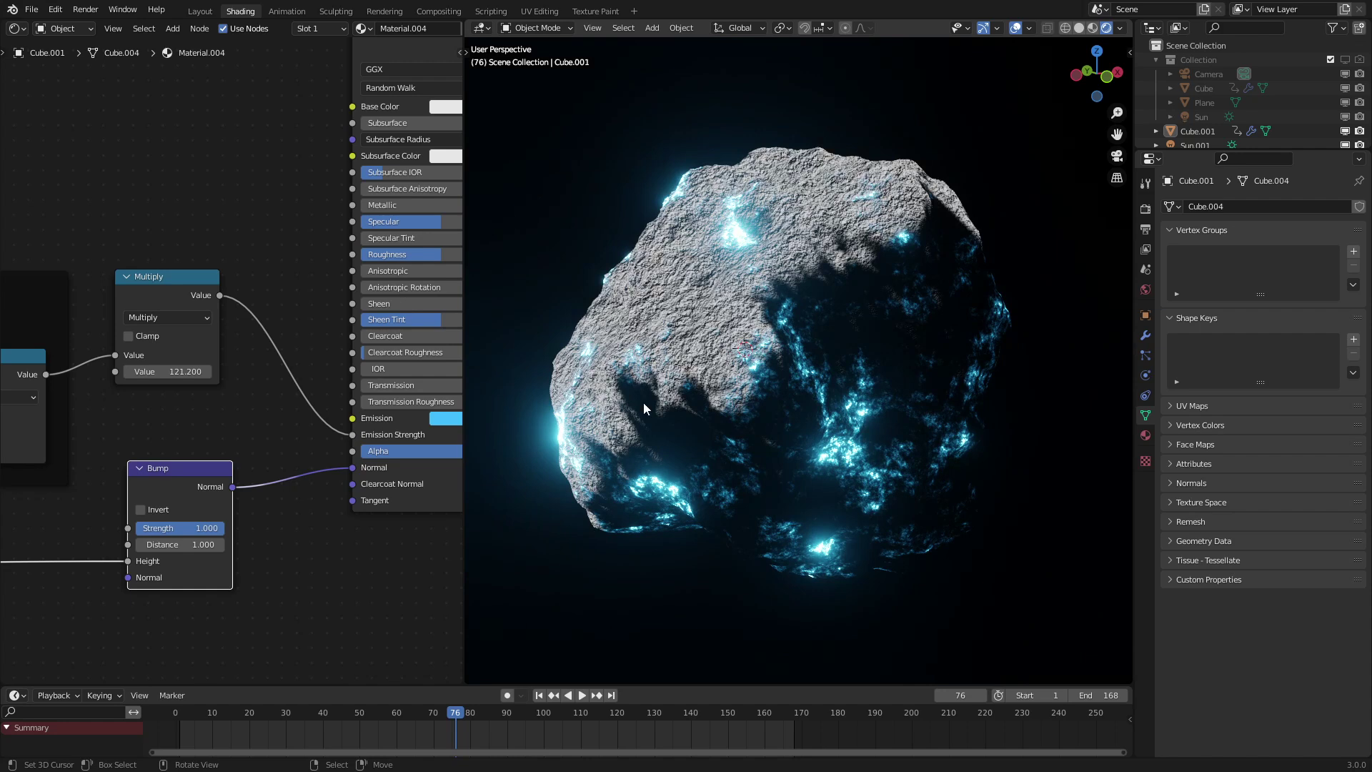
Step: Set the Bump node's distance to 0.1 and its strength to 0.592
middle_drag(200, 525, 327, 459)
scroll(328, 458, up, 3)
drag(345, 491, 275, 491)
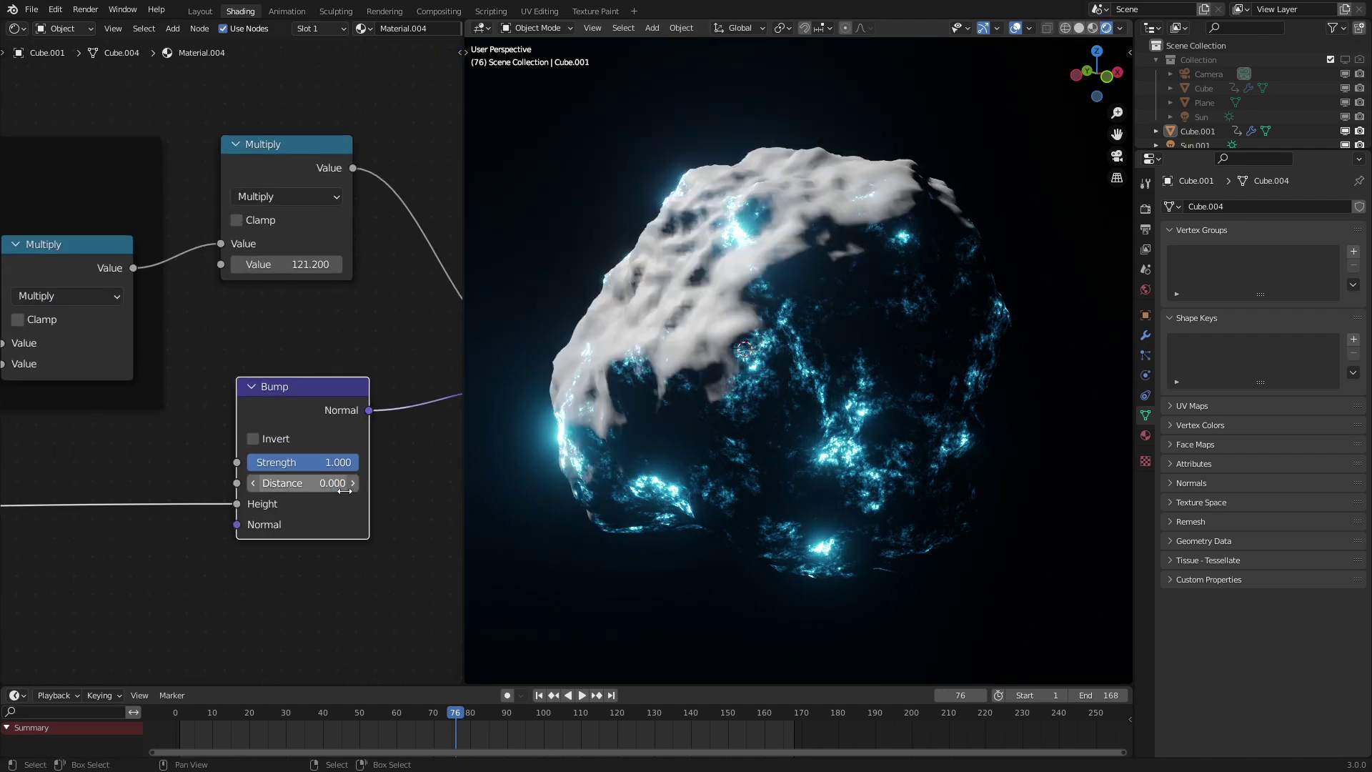
click(344, 490)
text(0.1)
key(Return)
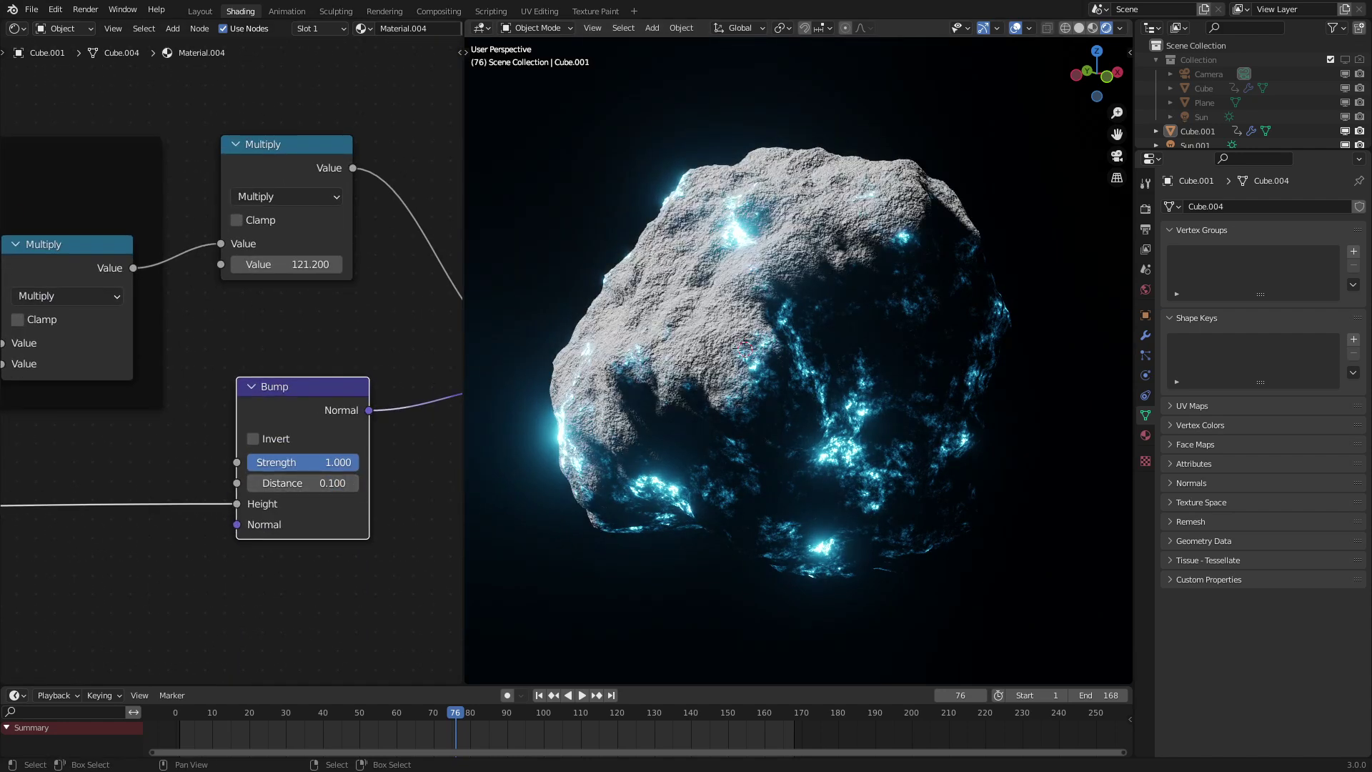
mouse_move(336, 462)
mouse_down()
mouse_move(298, 462)
mouse_move(313, 462)
mouse_up()
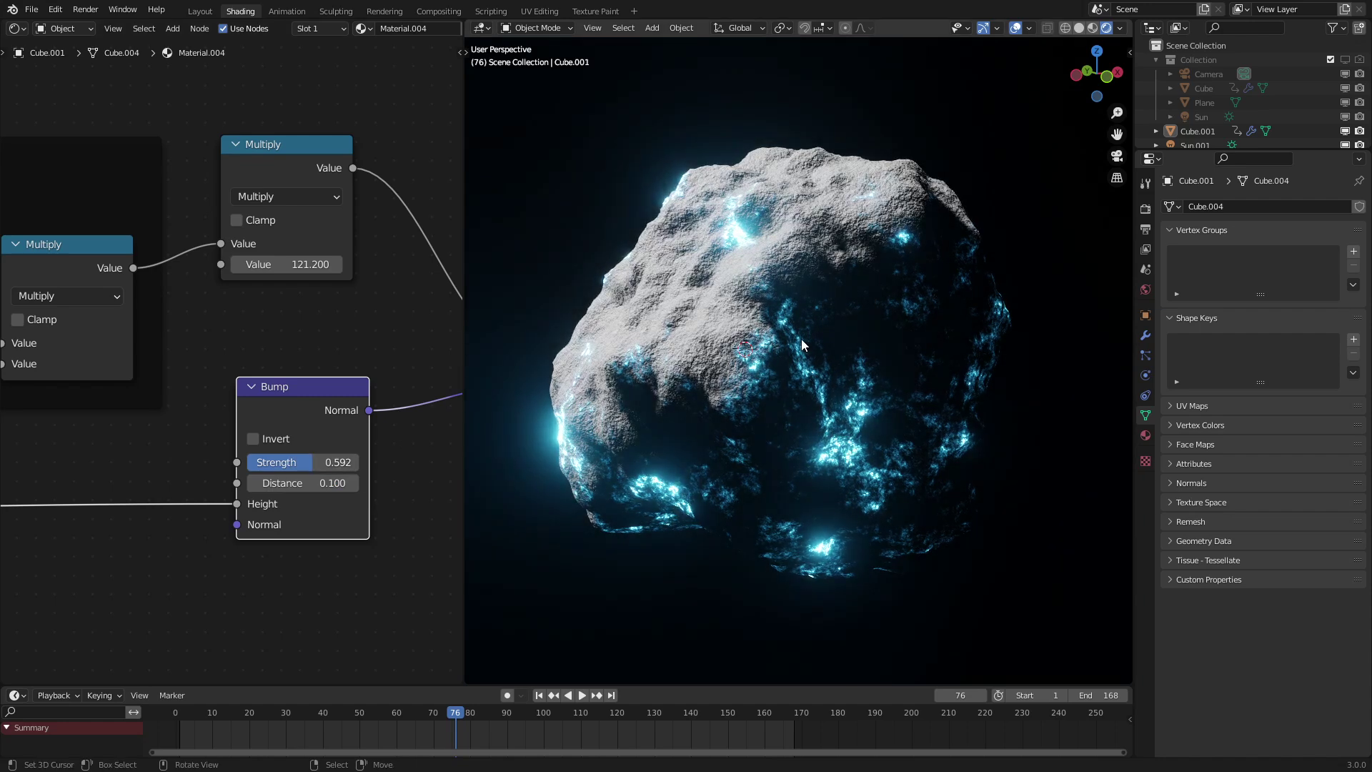
Step: Briefly play the animation to preview the bumpy surface and view the asteroid through the scene camera
scroll(801, 340, down, 3)
key(space)
key(space)
key(KP_0)
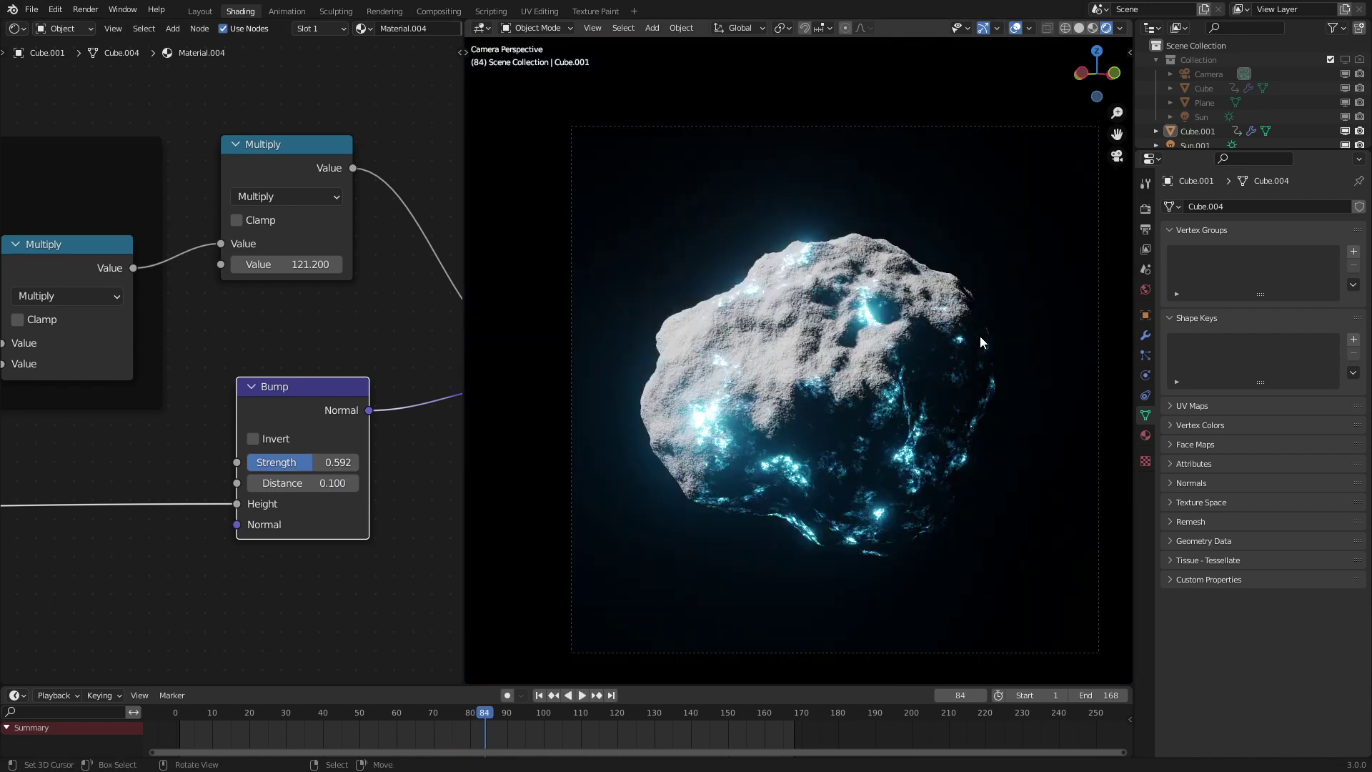
Step: Set the asteroid's viewport and render subdivision levels to 7, and lower the Bump strength to 0.433
click(1145, 316)
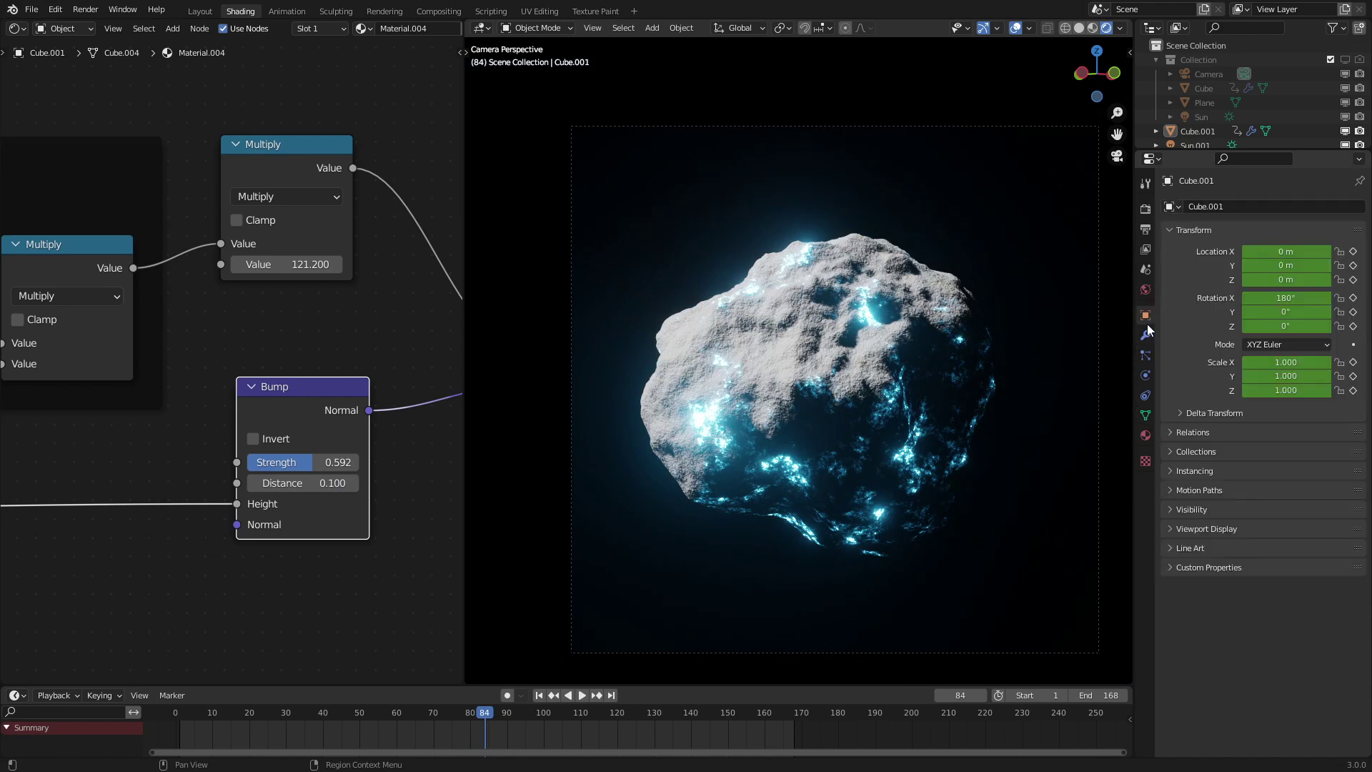
click(1145, 336)
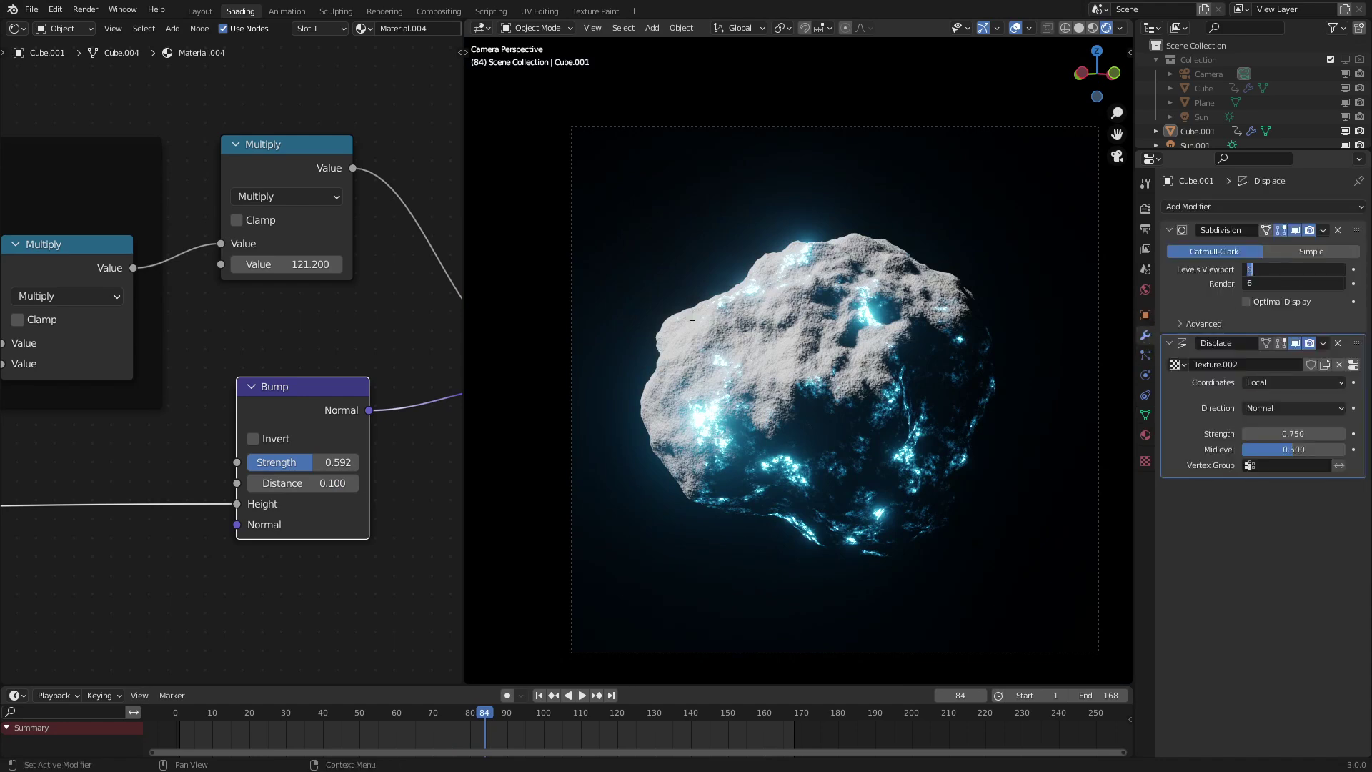
text(7)
key(Return)
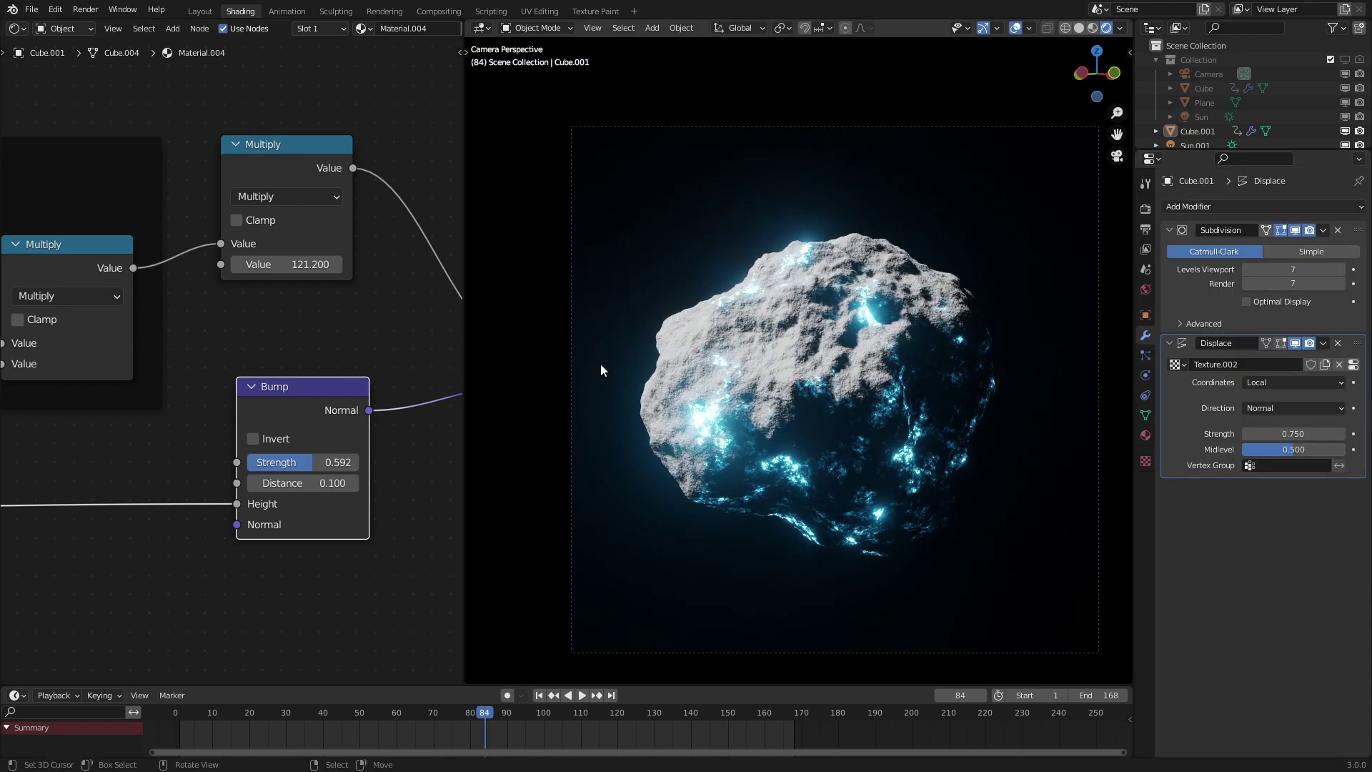
scroll(765, 339, up, 3)
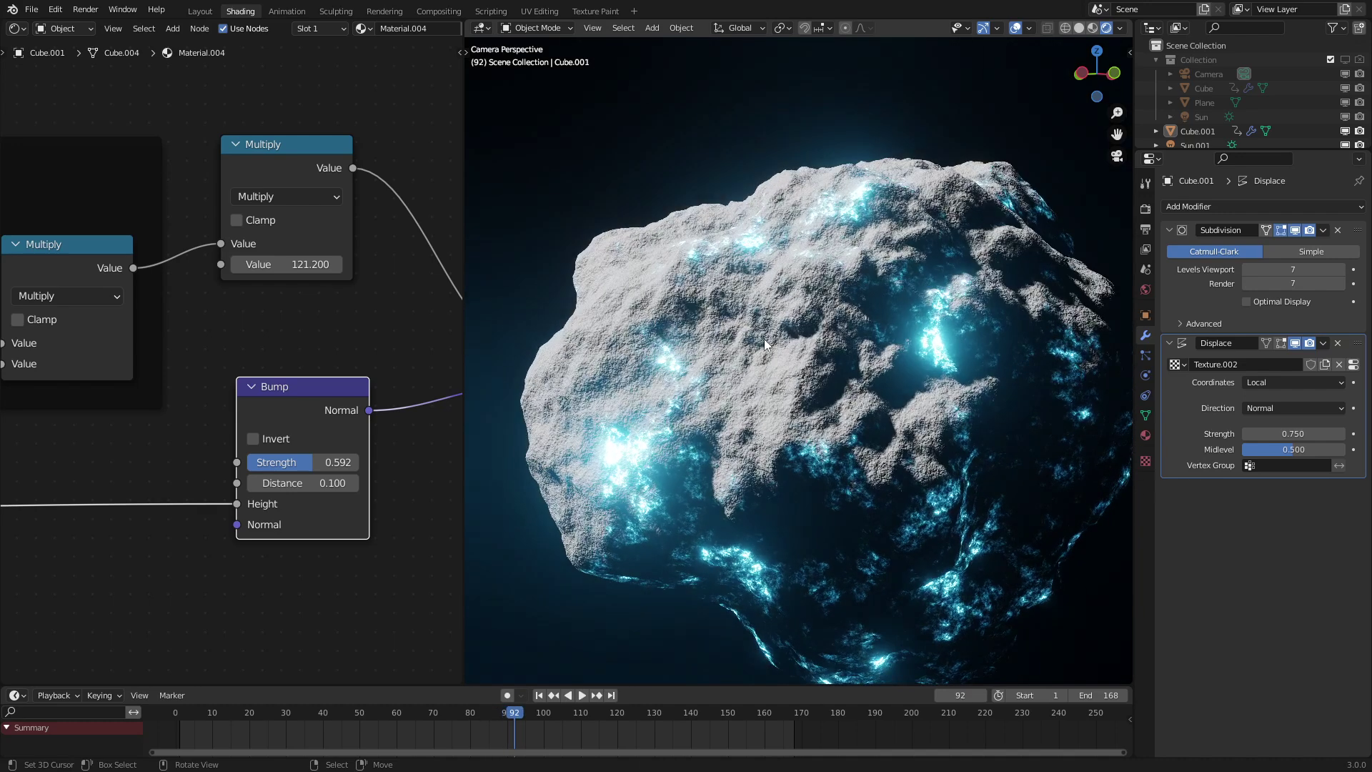
drag(345, 468, 327, 468)
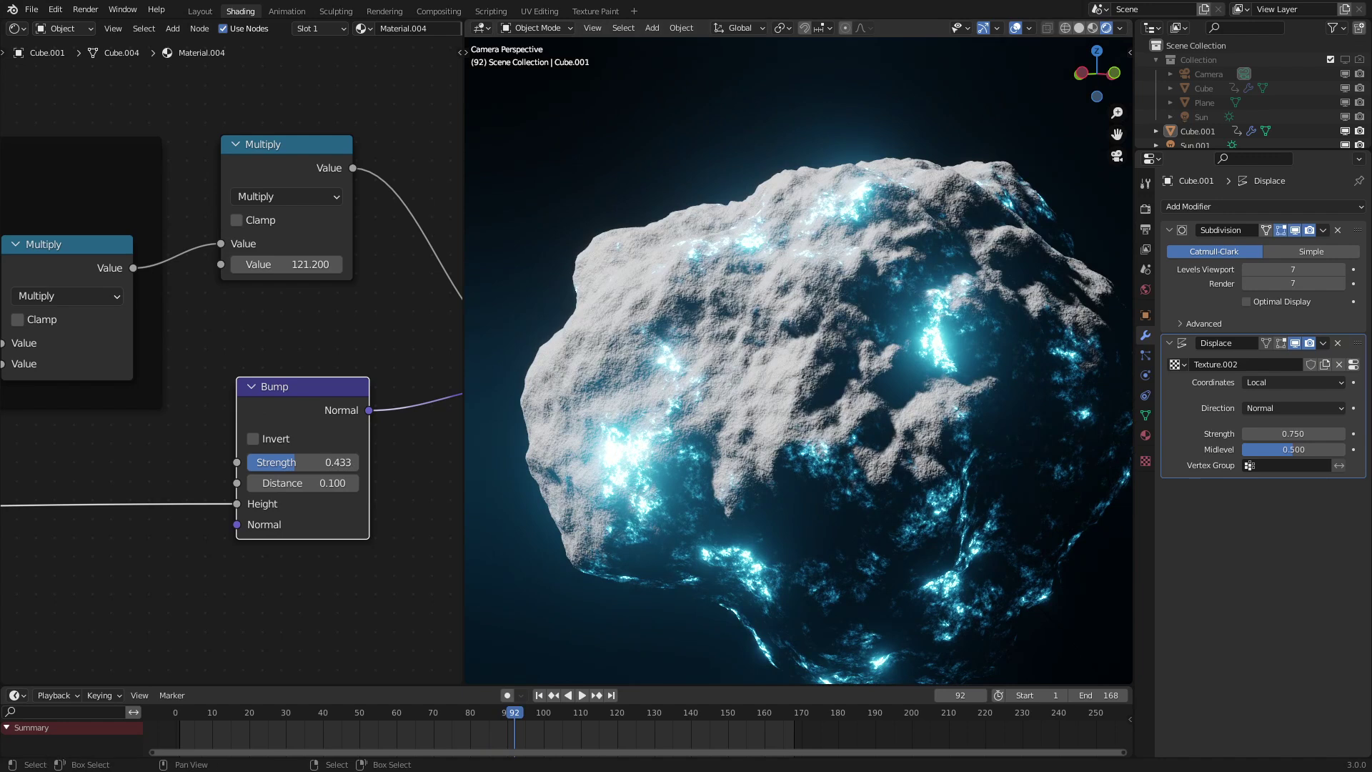
Step: Duplicate the noise texture below the original and connect the copy's Fac output to the reroute feeding the Bump Height
scroll(147, 330, down, 10)
middle_drag(123, 423, 240, 425)
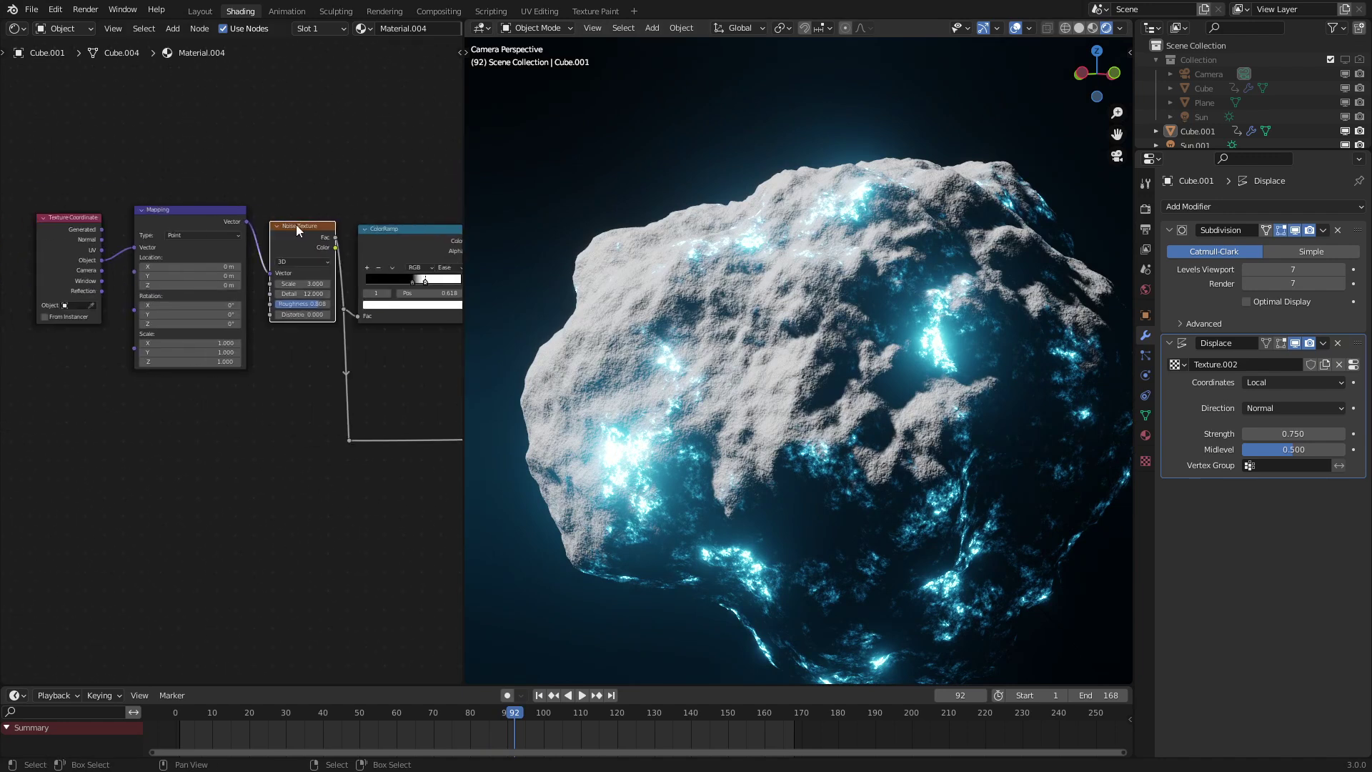
key(shift+d)
click(324, 415)
scroll(325, 415, up, 1)
middle_drag(324, 415, 229, 392)
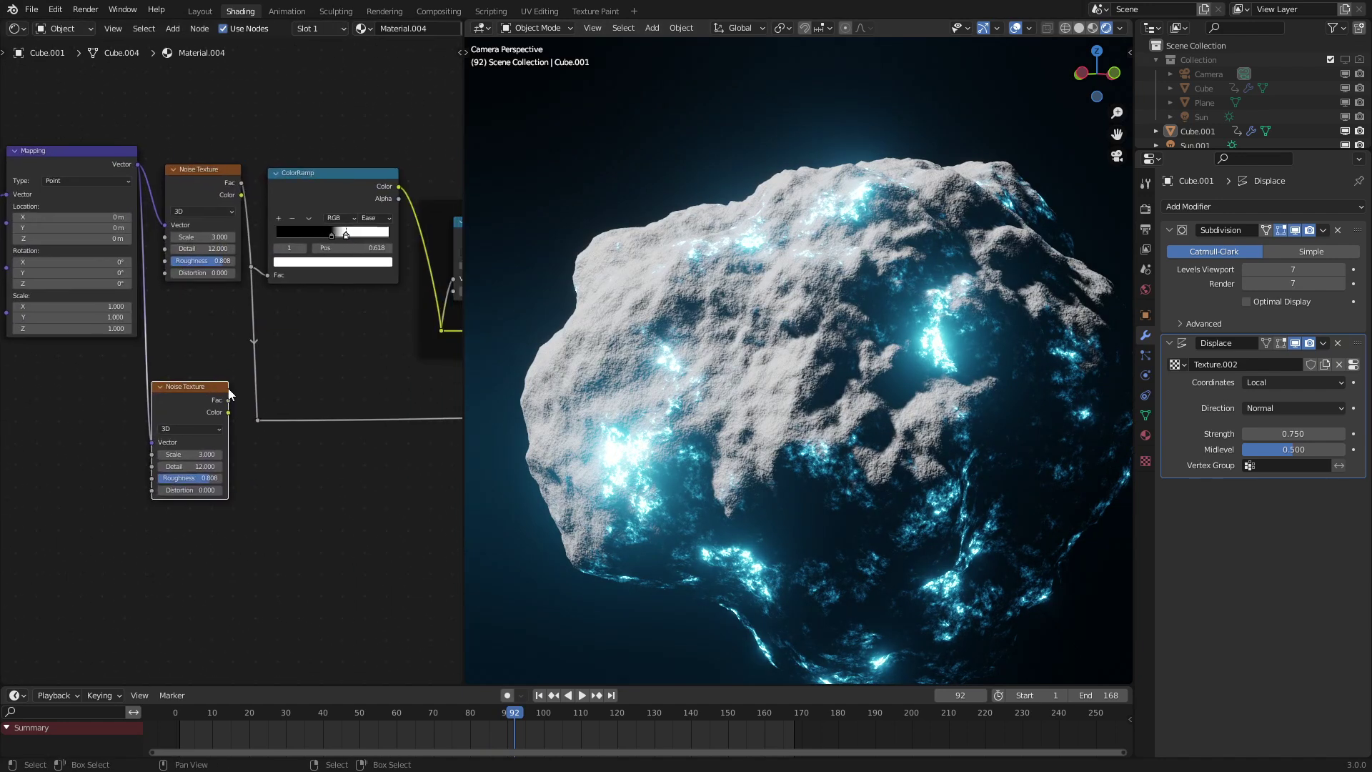
scroll(229, 393, up, 2)
drag(255, 428, 270, 448)
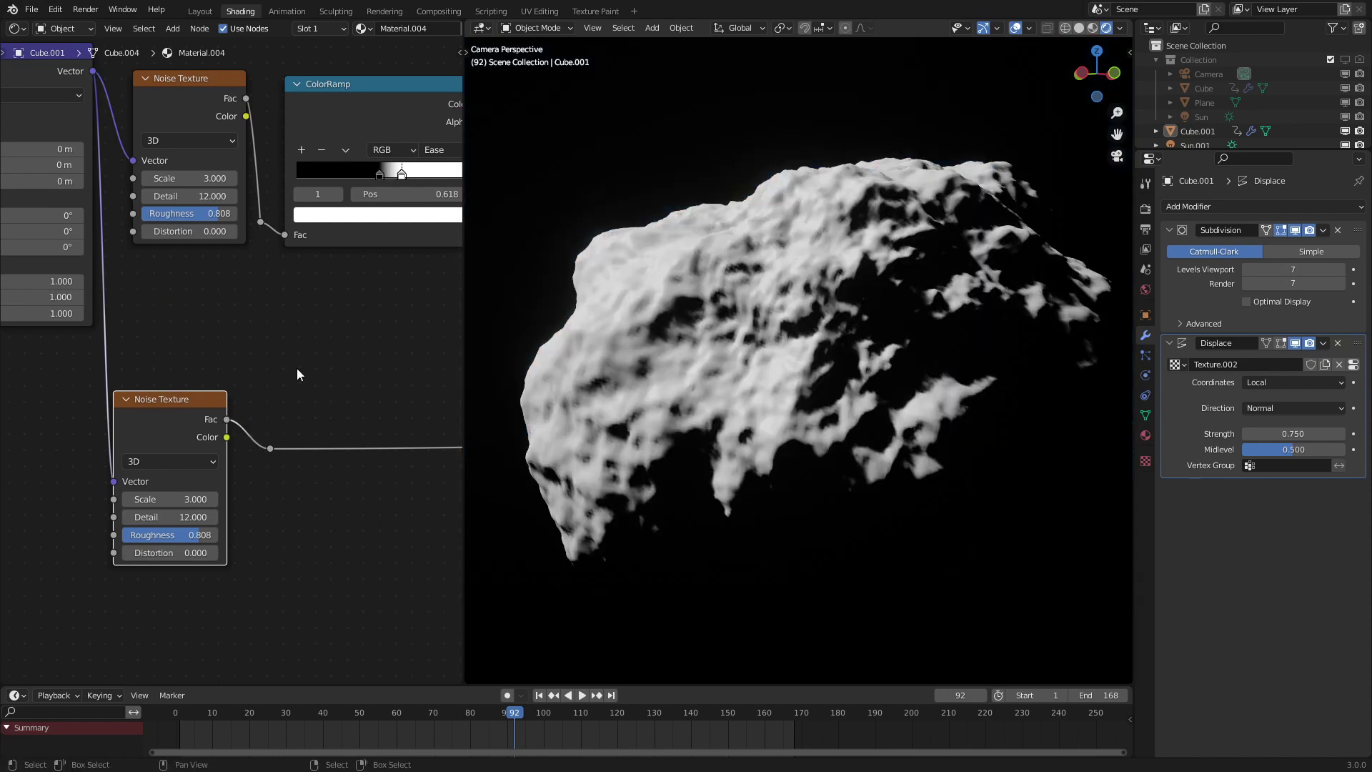
scroll(297, 369, down, 1)
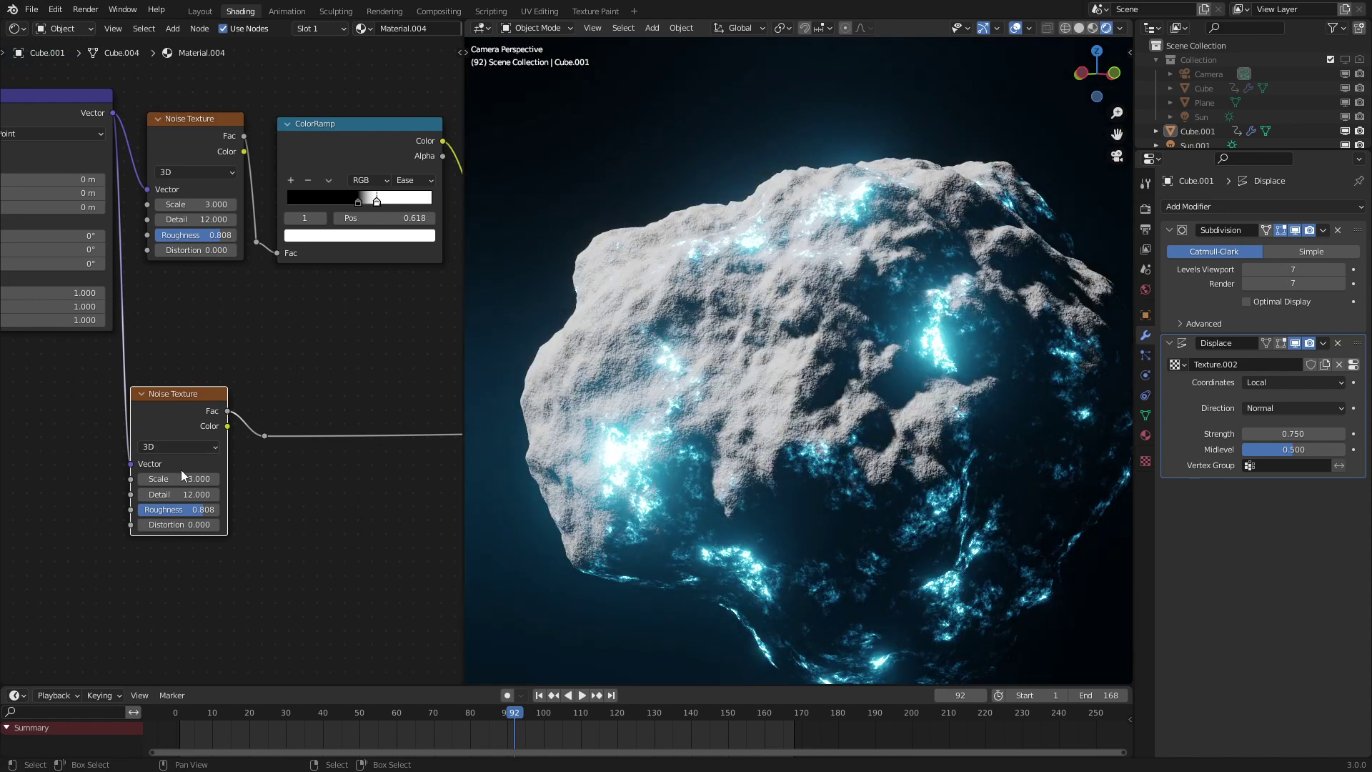
Step: Set the duplicated noise texture's scale to 2 and its roughness to 0.608
text(2)
key(Return)
drag(186, 511, 170, 511)
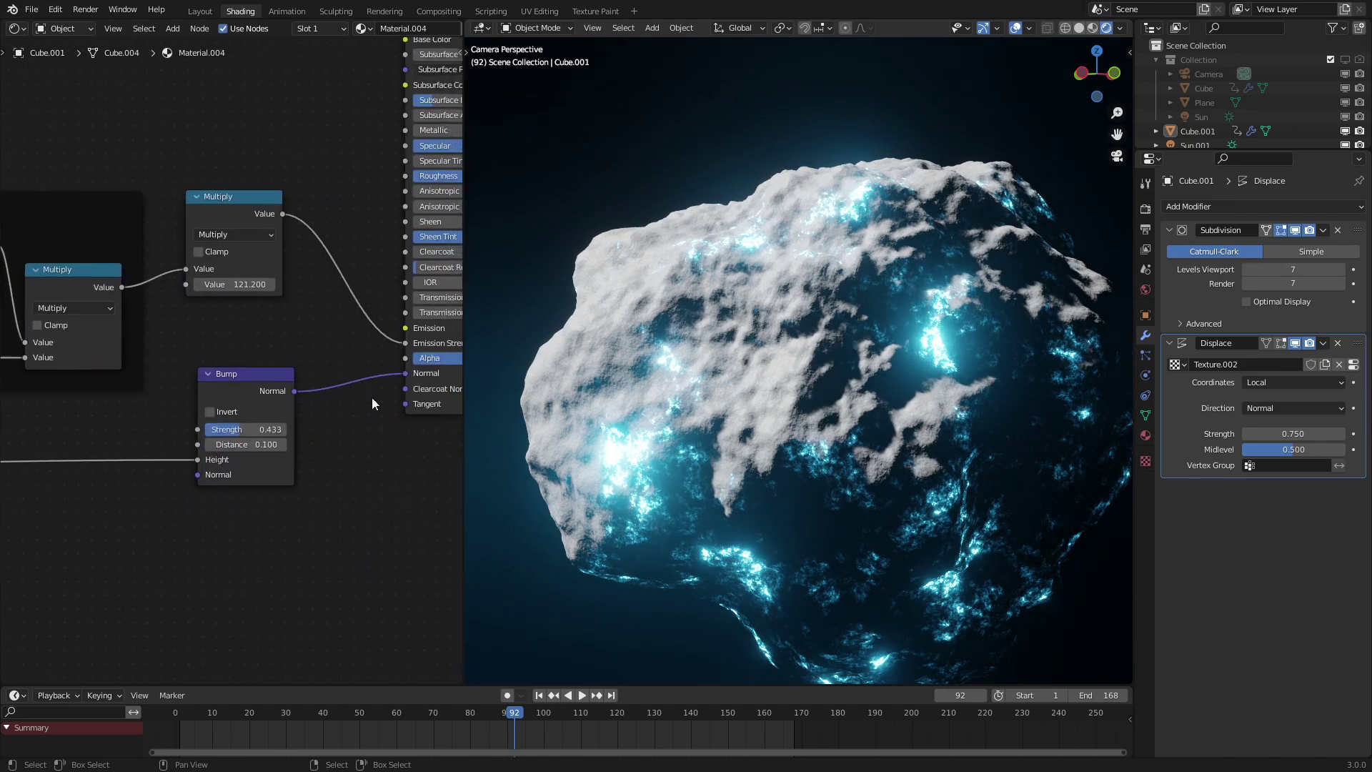
Step: Raise the Bump distance to 0.4 and reduce the duplicated noise texture's scale to 1.3
ctrl+scroll(282, 446, up, 3)
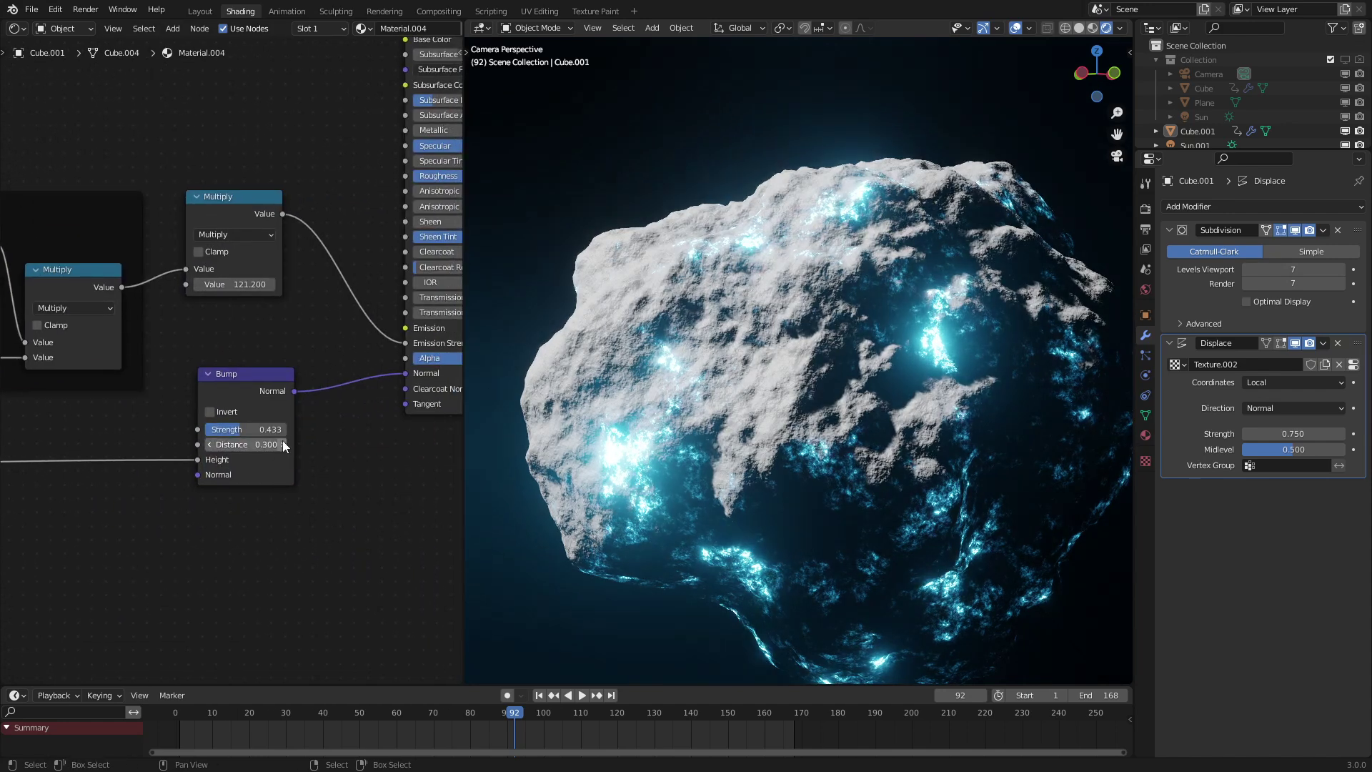
scroll(736, 363, down, 2)
middle_drag(300, 450, 260, 389)
scroll(260, 388, up, 3)
drag(349, 473, 318, 472)
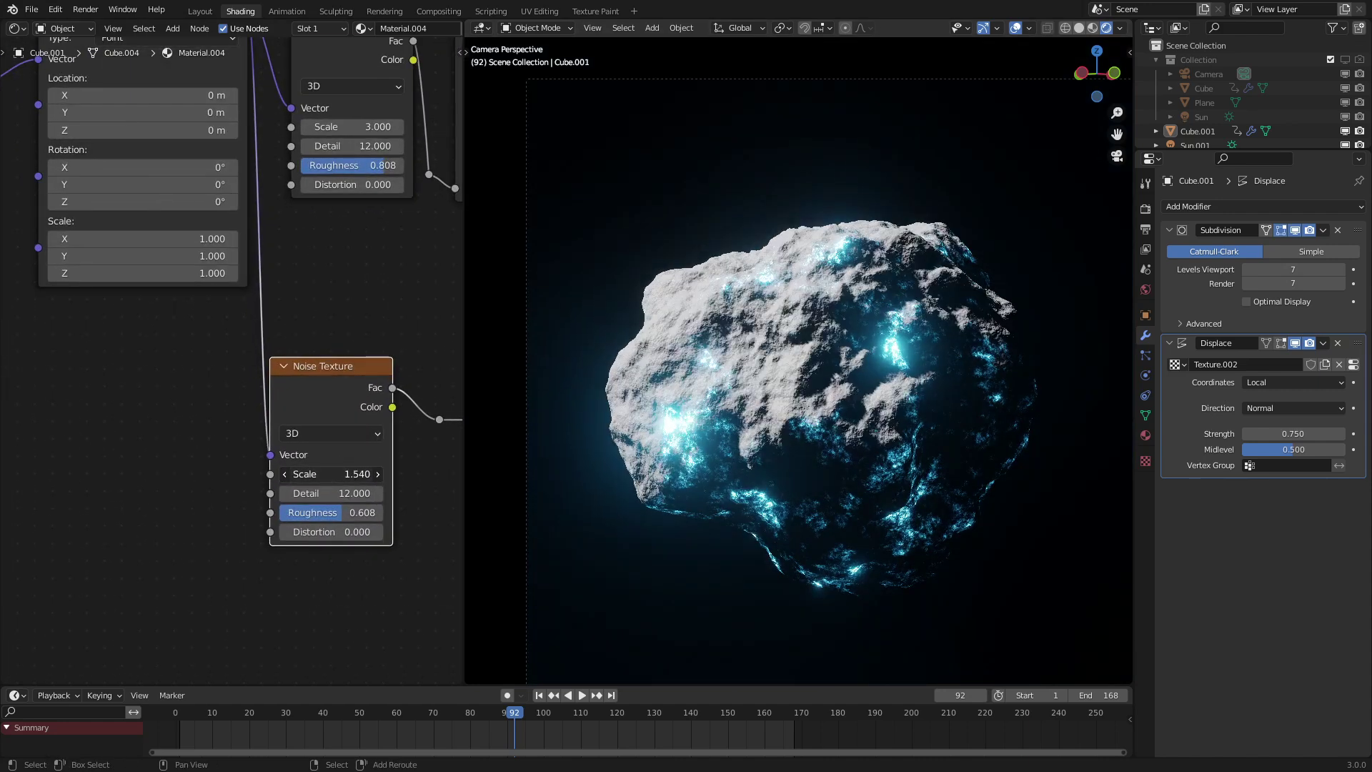
ctrl+scroll(353, 471, down, 3)
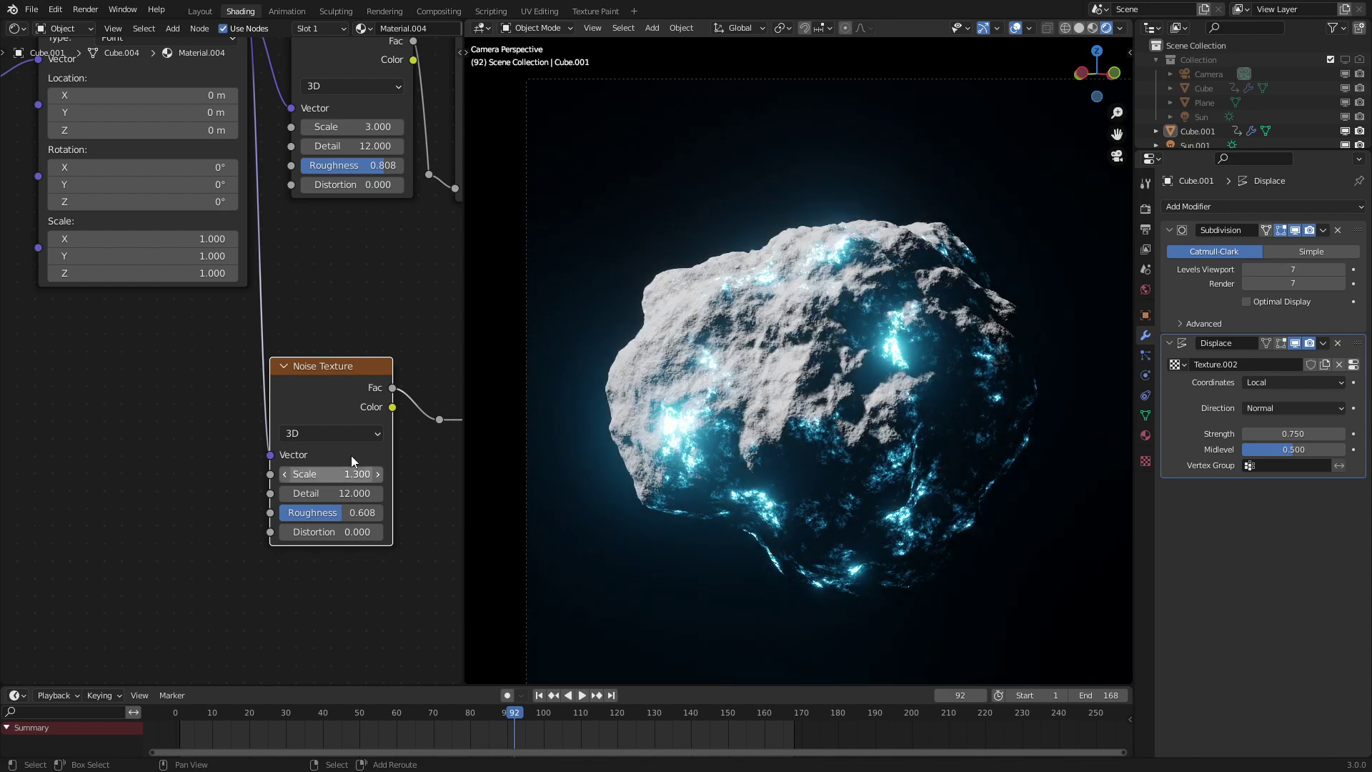
Step: Briefly play the animation through the camera to check the new surface detail
scroll(377, 332, down, 4)
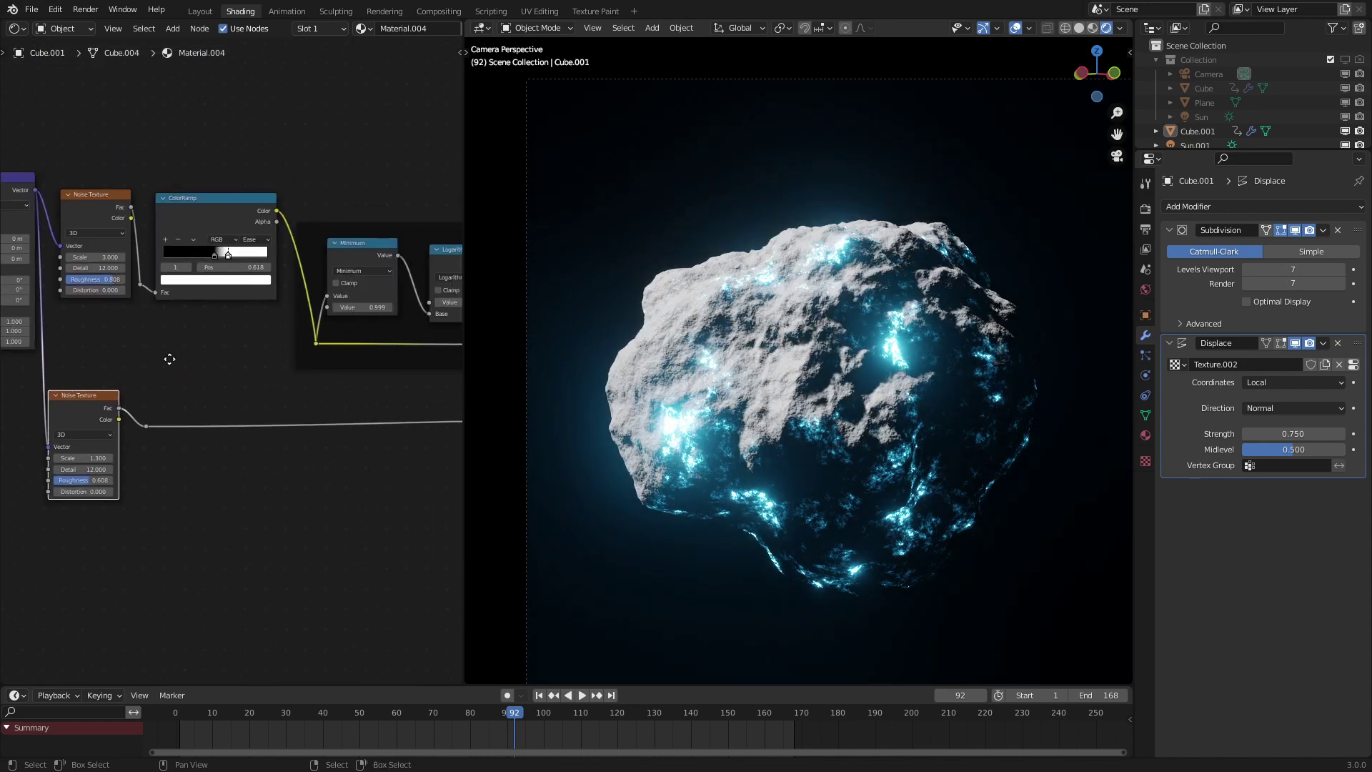
scroll(911, 375, down, 3)
key(space)
scroll(968, 369, up, 2)
key(space)
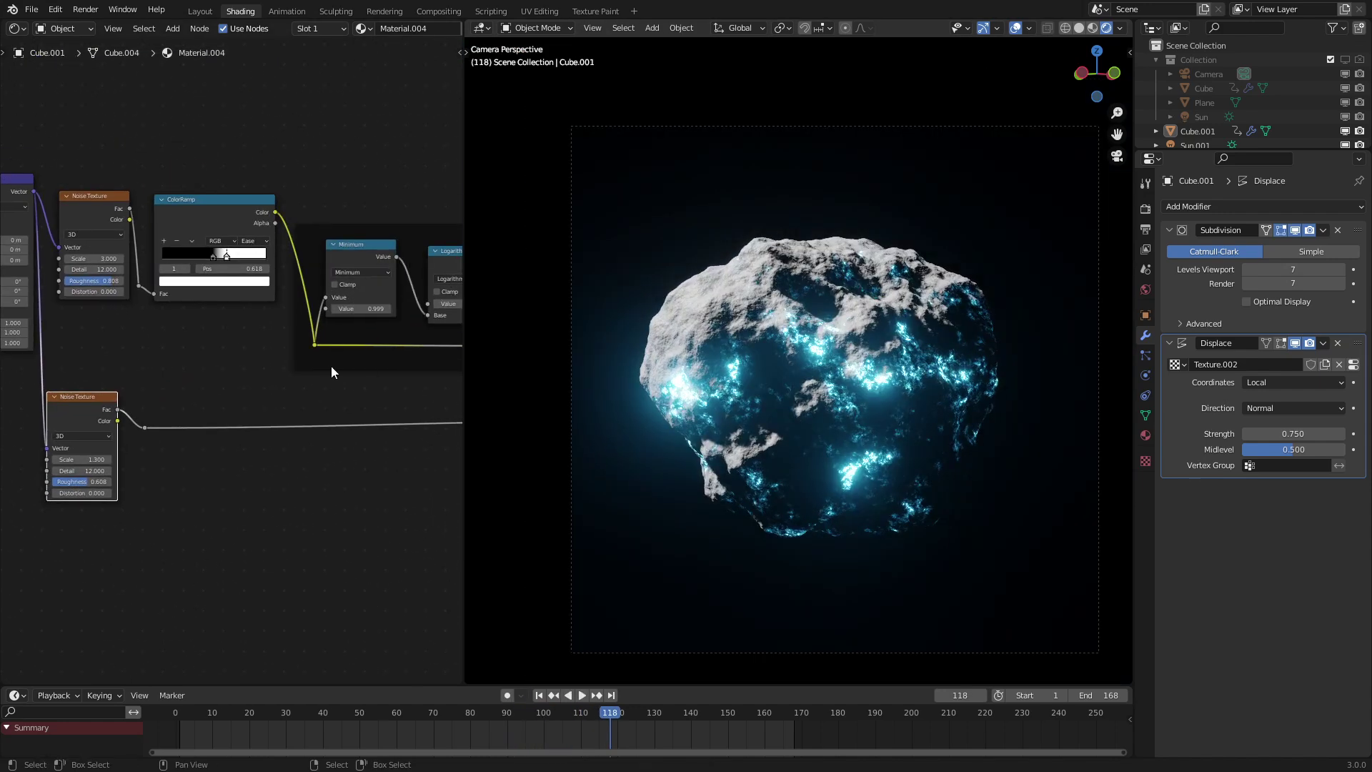
Step: Add a new ColorRamp node beside the duplicated noise texture
scroll(86, 401, down, 1)
scroll(275, 371, down, 2)
middle_drag(207, 348, 3, 355)
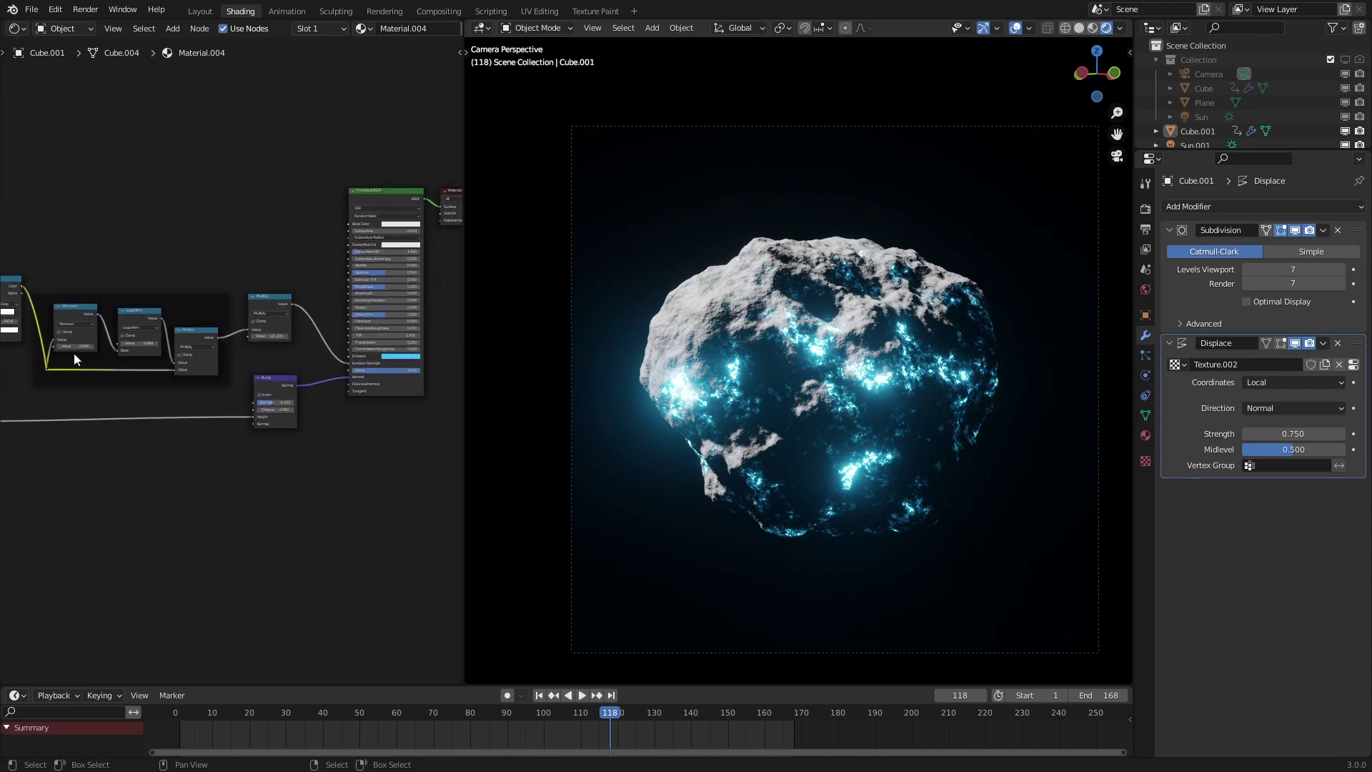
scroll(437, 347, up, 3)
middle_drag(443, 358, 311, 368)
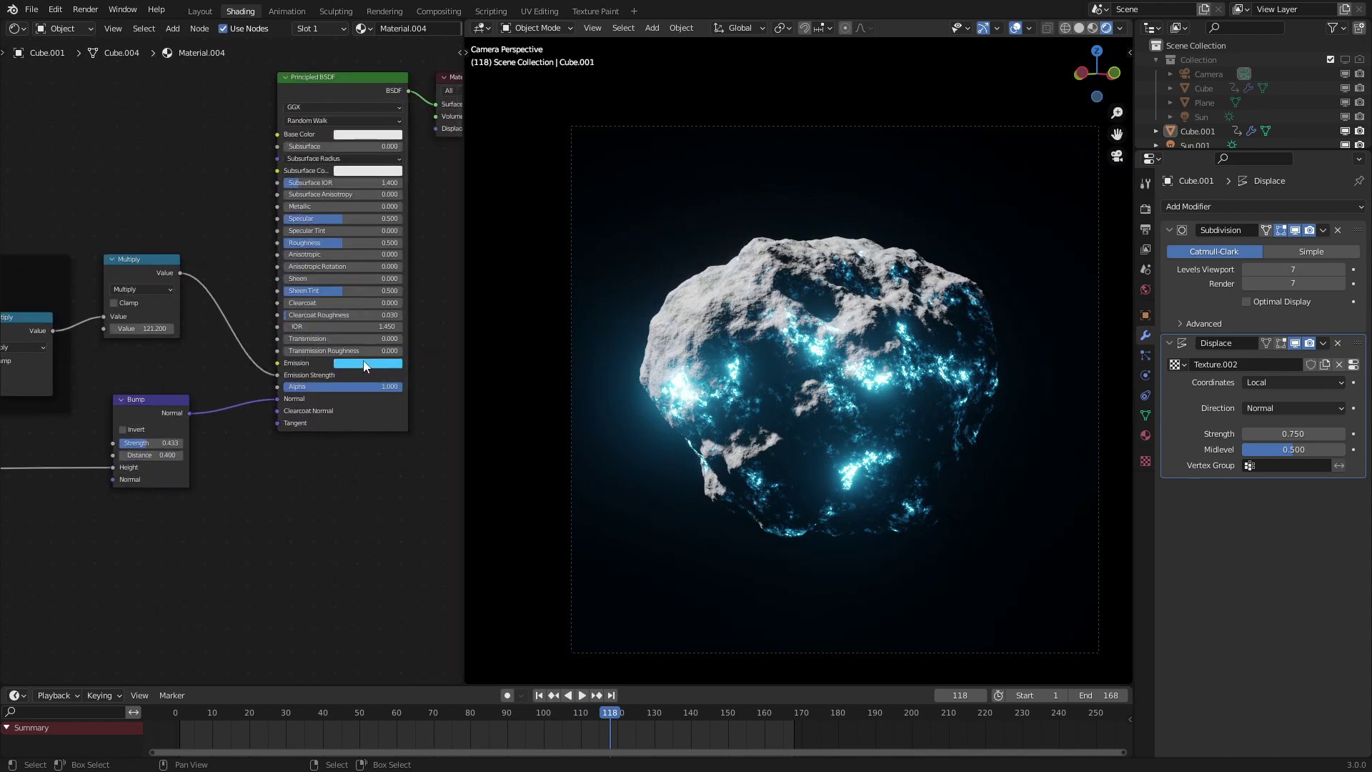
right_click(161, 429)
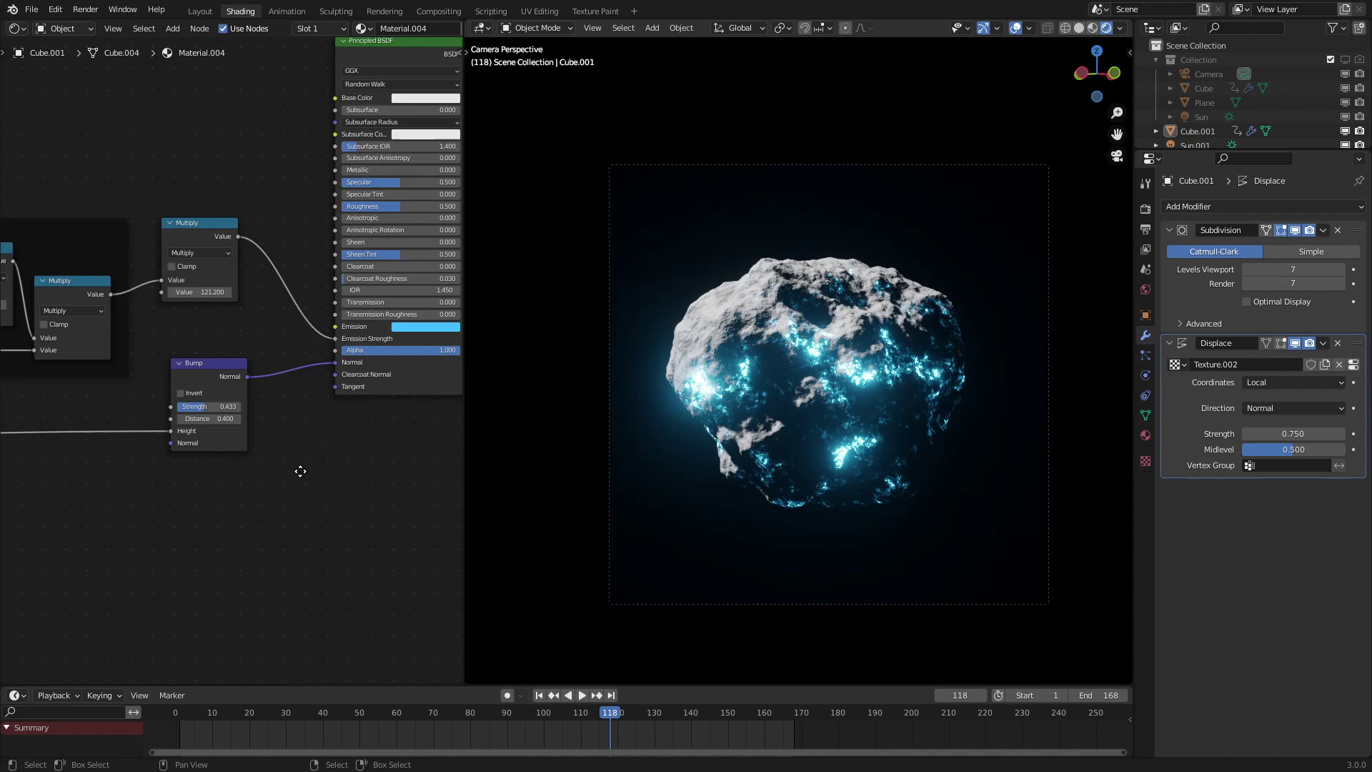
middle_drag(22, 465, 432, 419)
scroll(256, 386, up, 1)
scroll(231, 385, down, 3)
key(q)
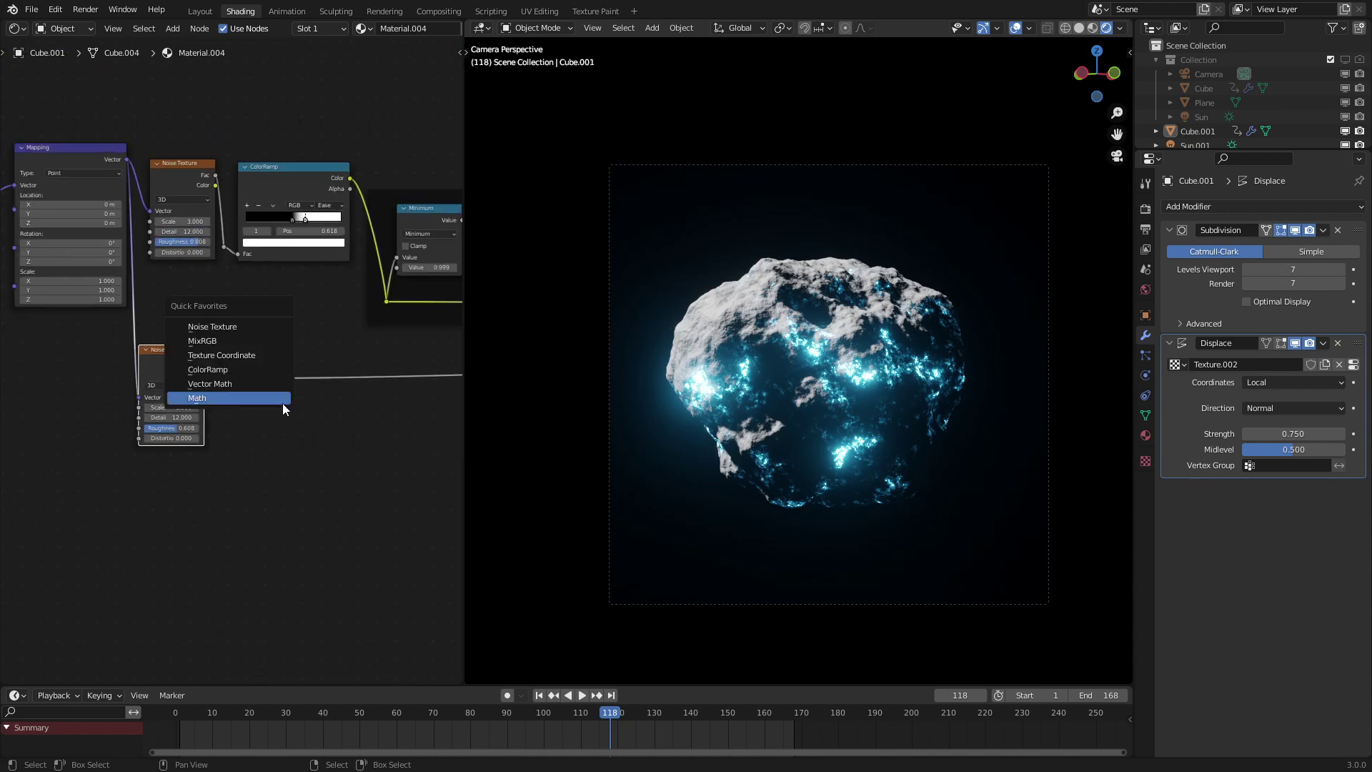
click(215, 370)
click(235, 388)
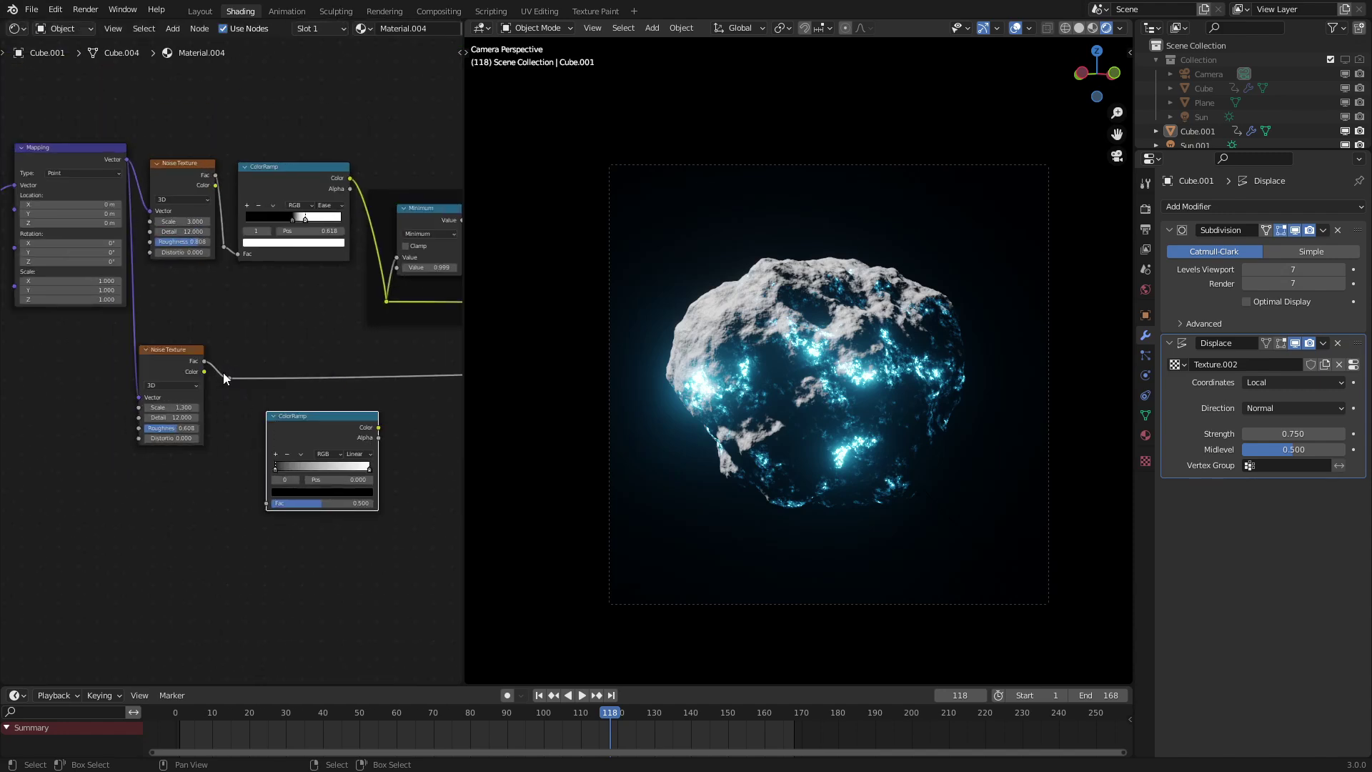
Step: Feed the duplicated noise through its reroute into the new ColorRamp's Fac, and move the ColorRamp below the Bump node
click(227, 375)
drag(228, 379, 264, 502)
click(306, 429)
scroll(315, 398, down, 6)
middle_drag(337, 398, 125, 388)
drag(105, 388, 339, 395)
Step: Connect the new ColorRamp's Color output to the Principled BSDF's Emission input
middle_drag(343, 392, 183, 388)
scroll(187, 383, up, 8)
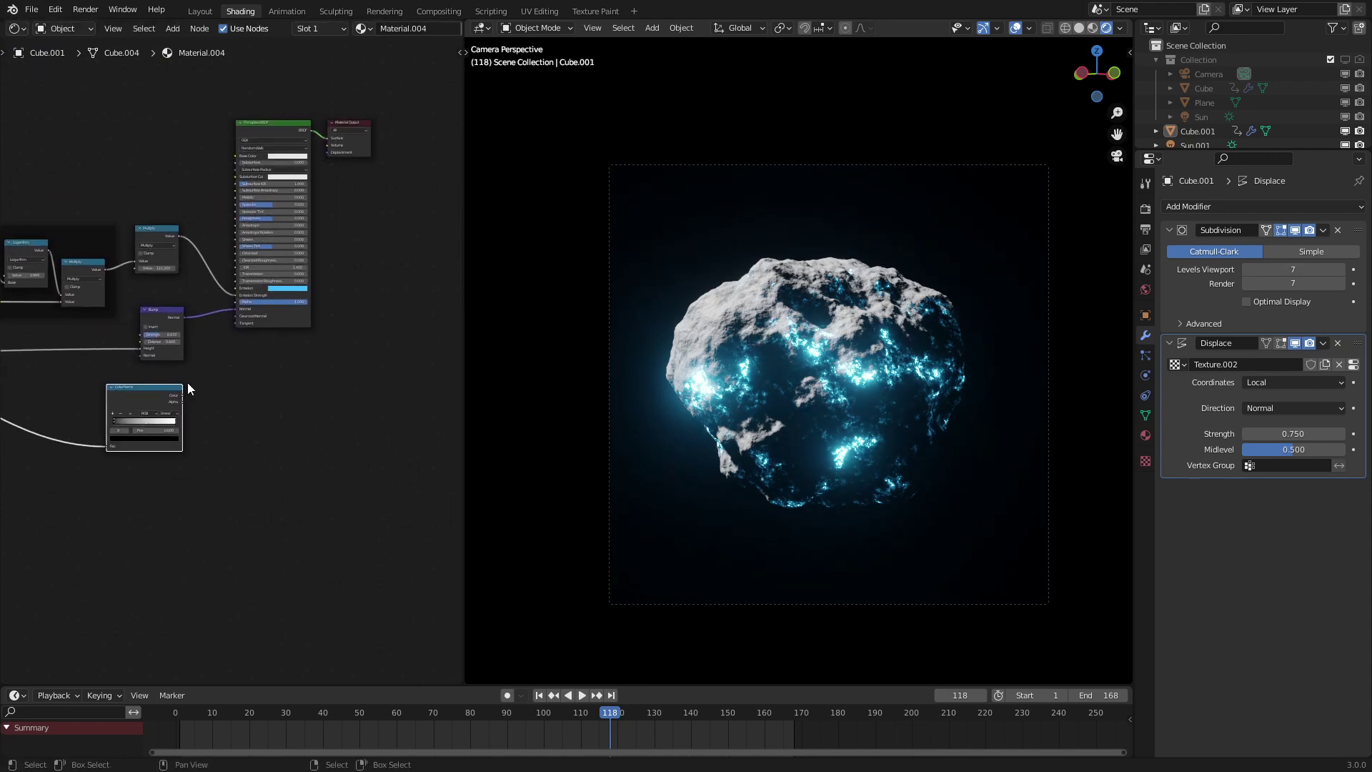
drag(250, 239, 249, 238)
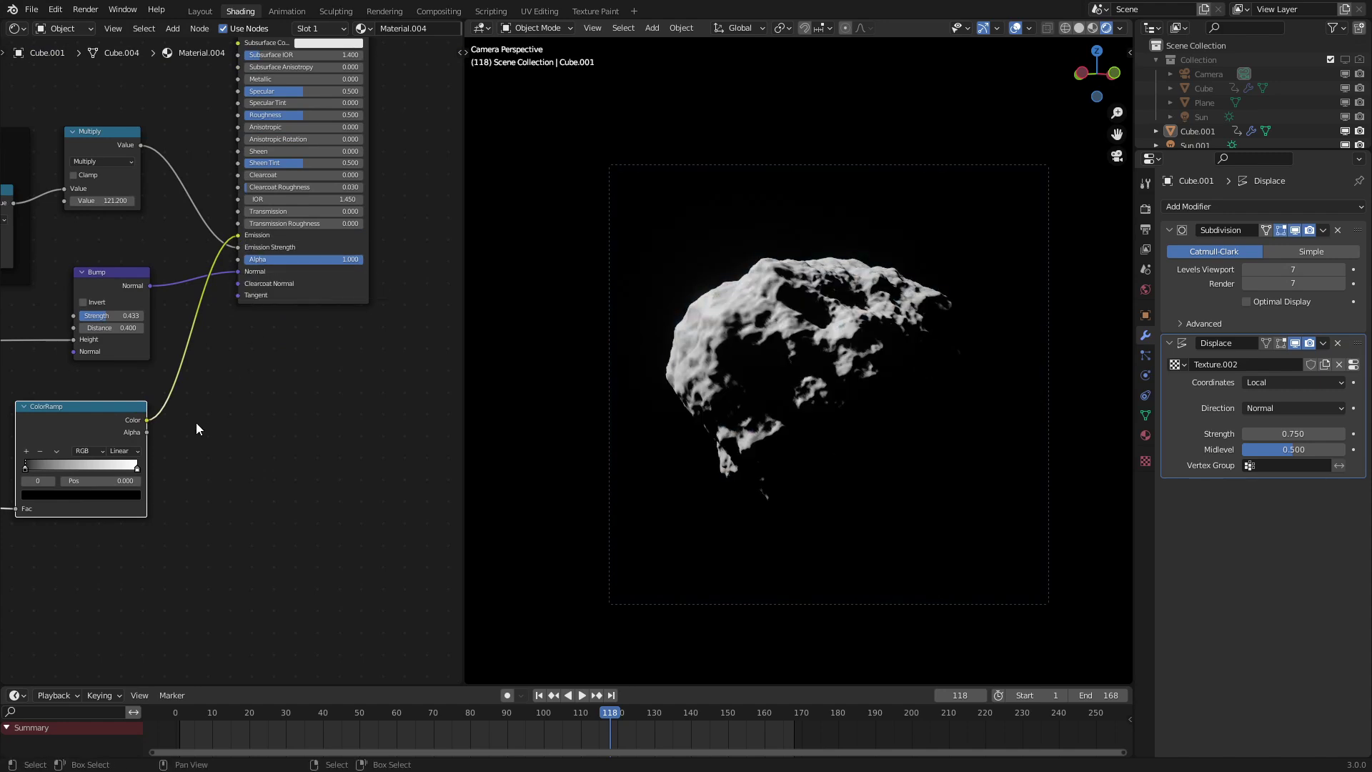
Step: Move the emission ColorRamp's black stop to 0.355 and recolour it bright blue with H 0.631, S 0.990, V 1.000
middle_drag(196, 422, 362, 398)
scroll(230, 371, up, 8)
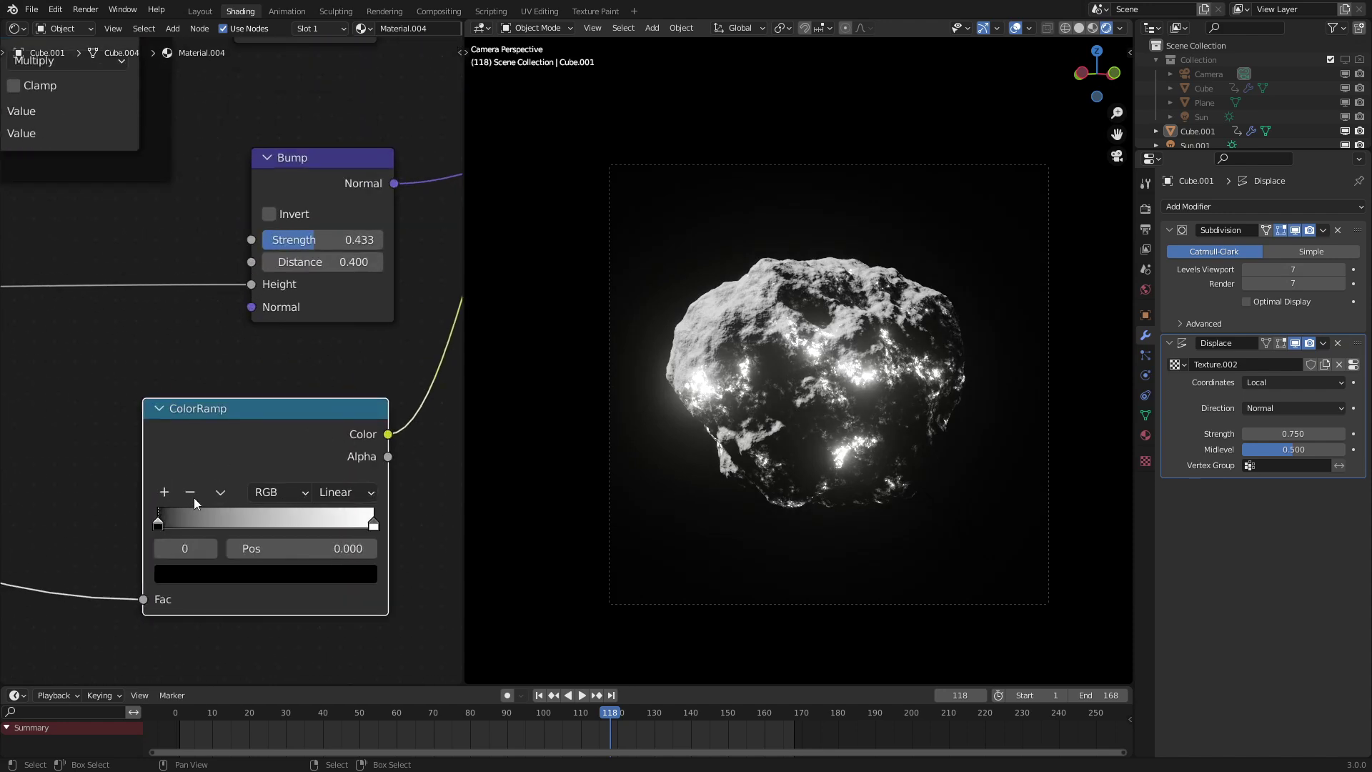
drag(198, 518, 273, 528)
click(248, 570)
scroll(264, 397, up, 2)
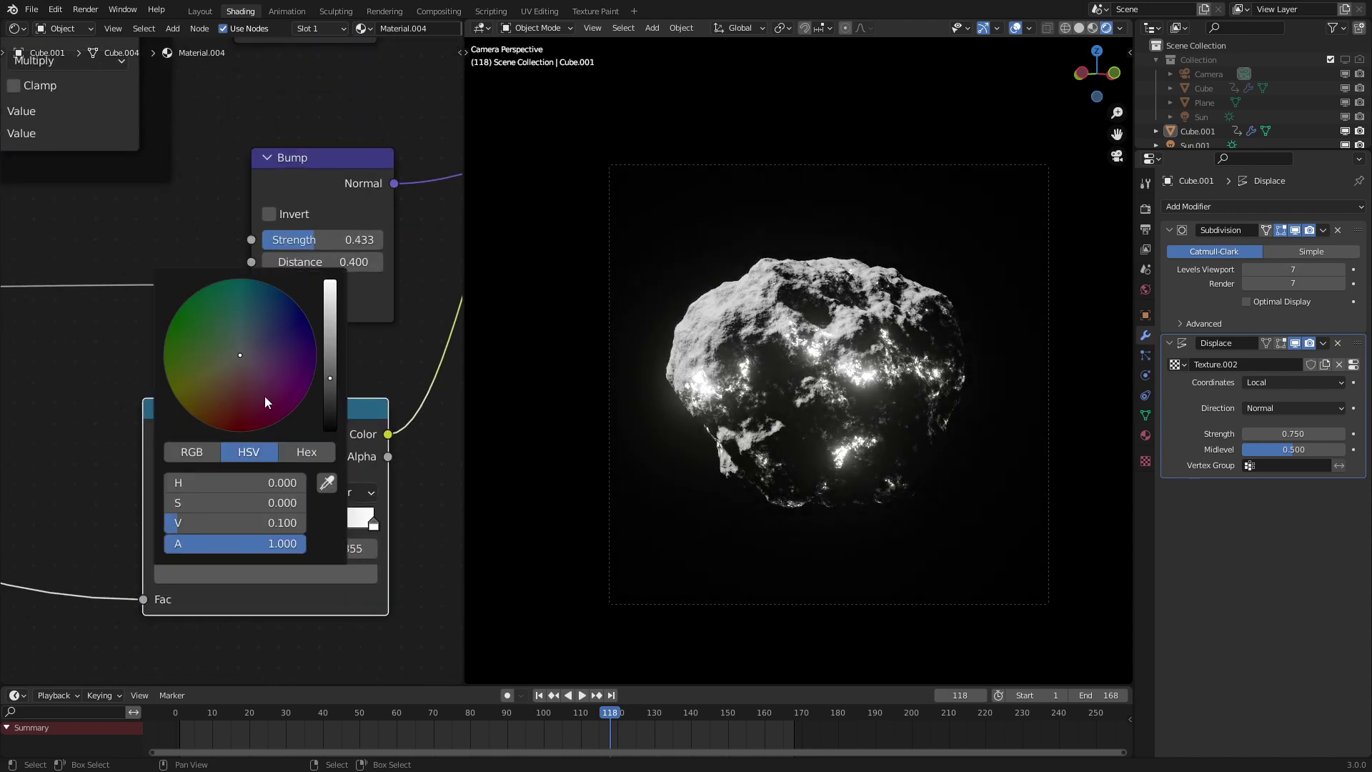
scroll(264, 396, up, 5)
click(277, 297)
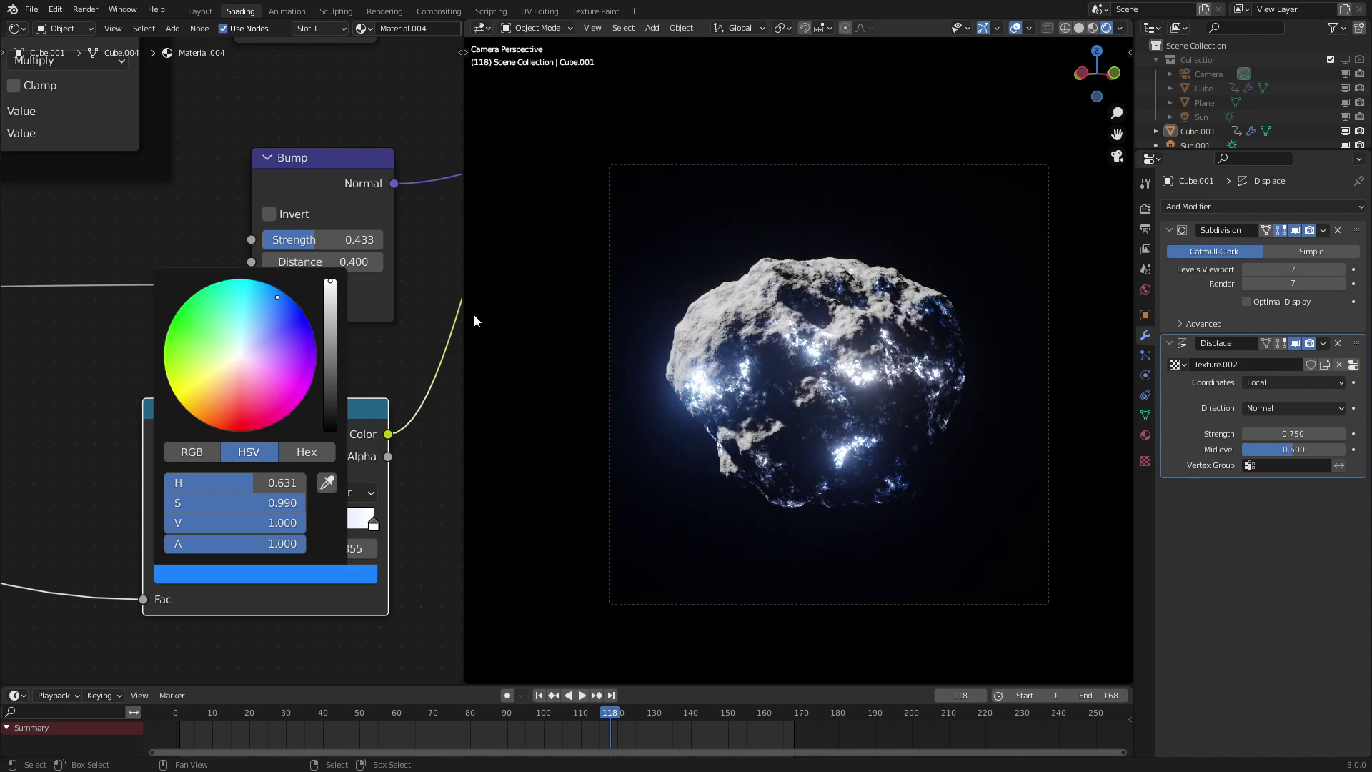
Step: Recolour the ramp's white stop orange and tighten the gradient, placing the blue stop at 0.464 and the orange stop at 0.605
click(353, 530)
click(265, 573)
click(228, 408)
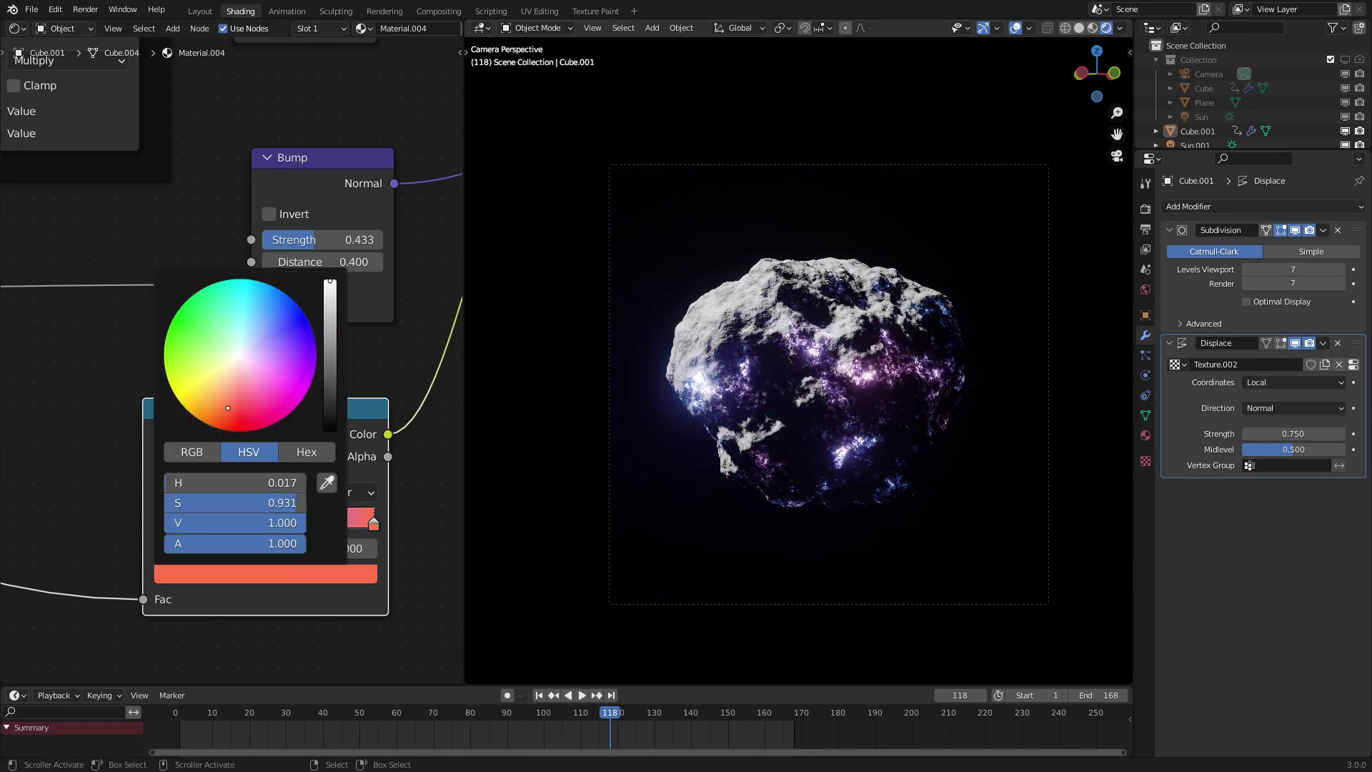
drag(228, 408, 212, 415)
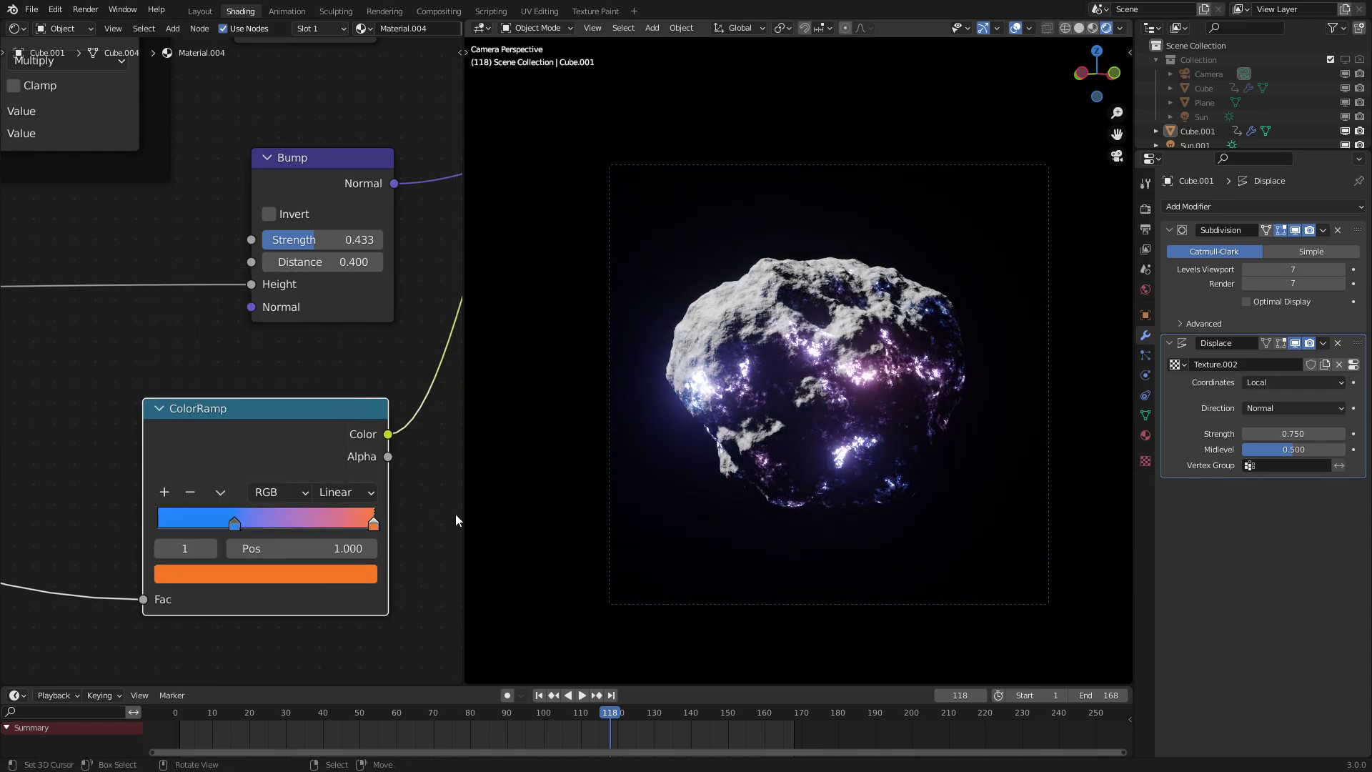
drag(375, 522, 245, 514)
Step: Play the animation through the camera to check the blue-to-orange glow on the asteroid
key(space)
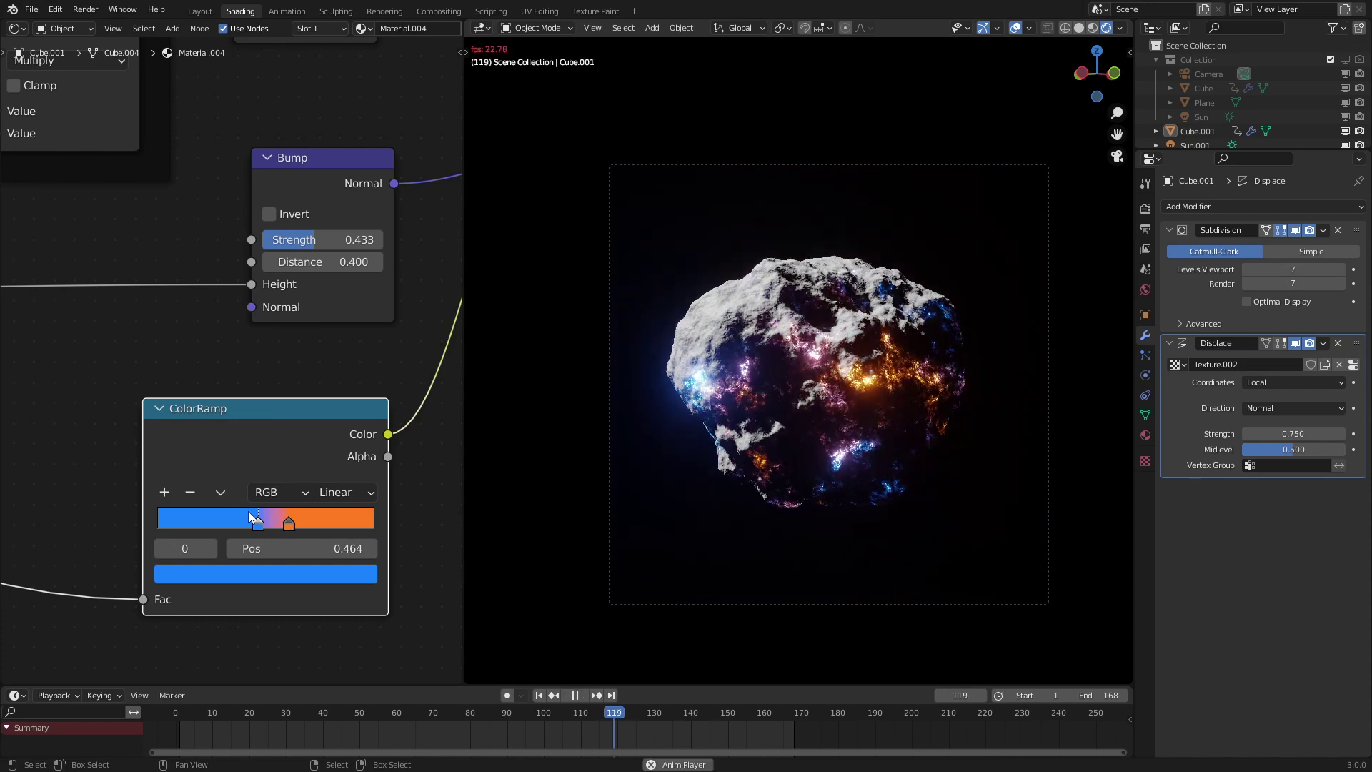
key(space)
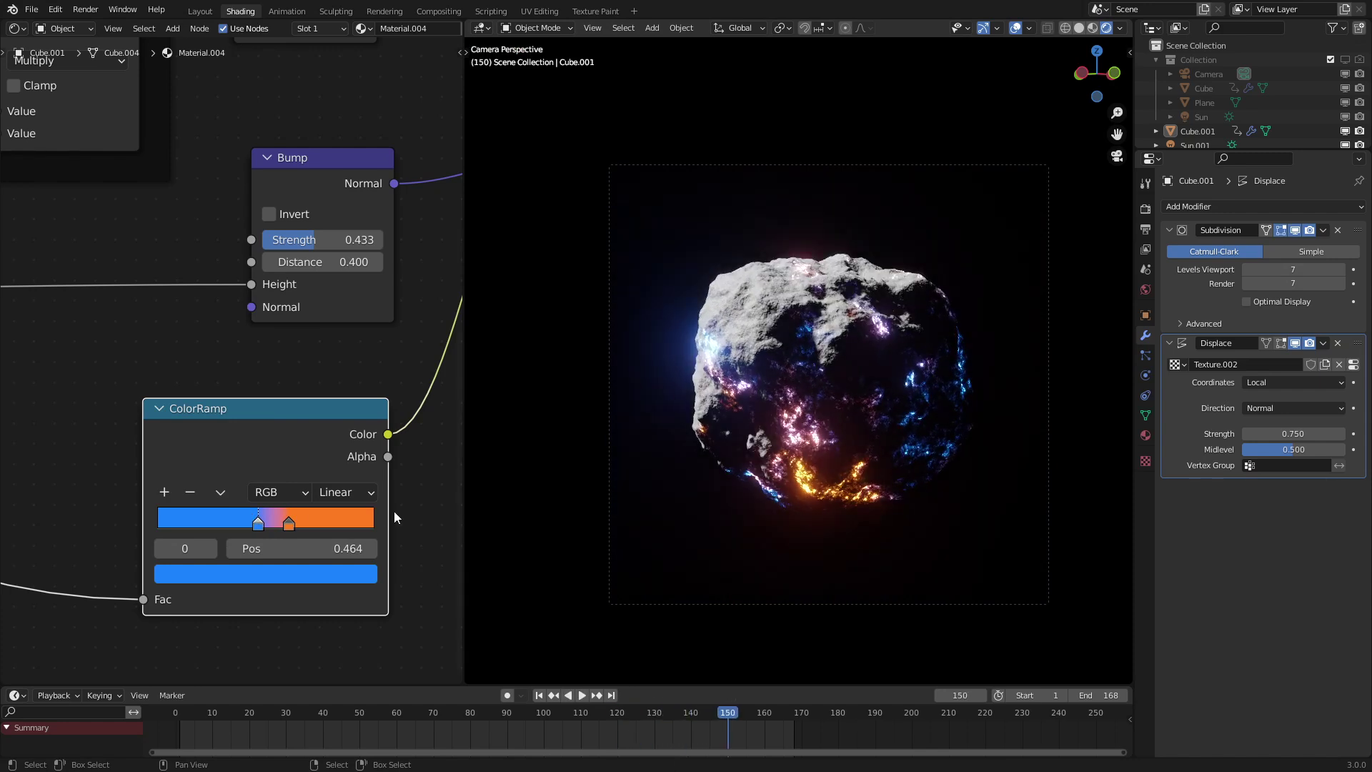
key(space)
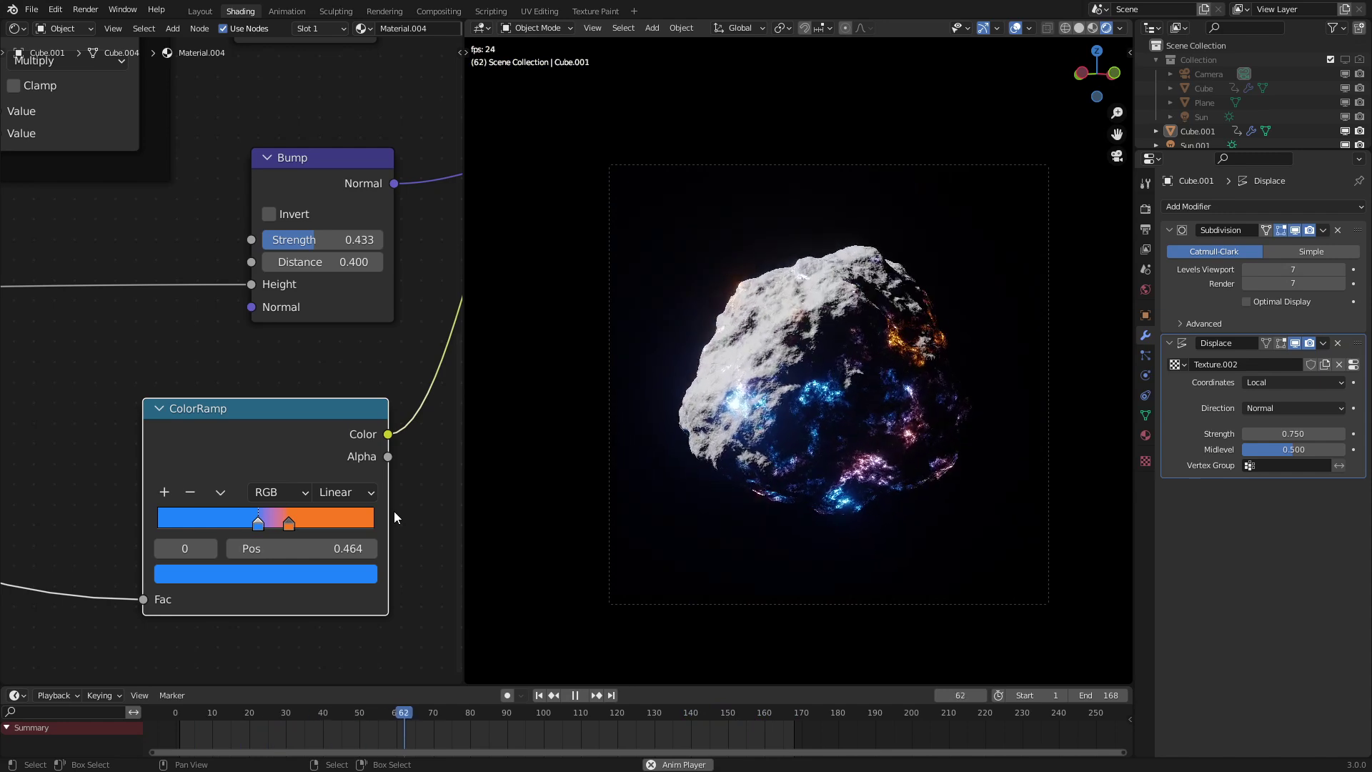
Step: Recolour the ramp's orange stop red with H 0.011 and S 0.983, stop playback, and place the ColorRamp directly beneath the Bump node
click(290, 524)
click(281, 574)
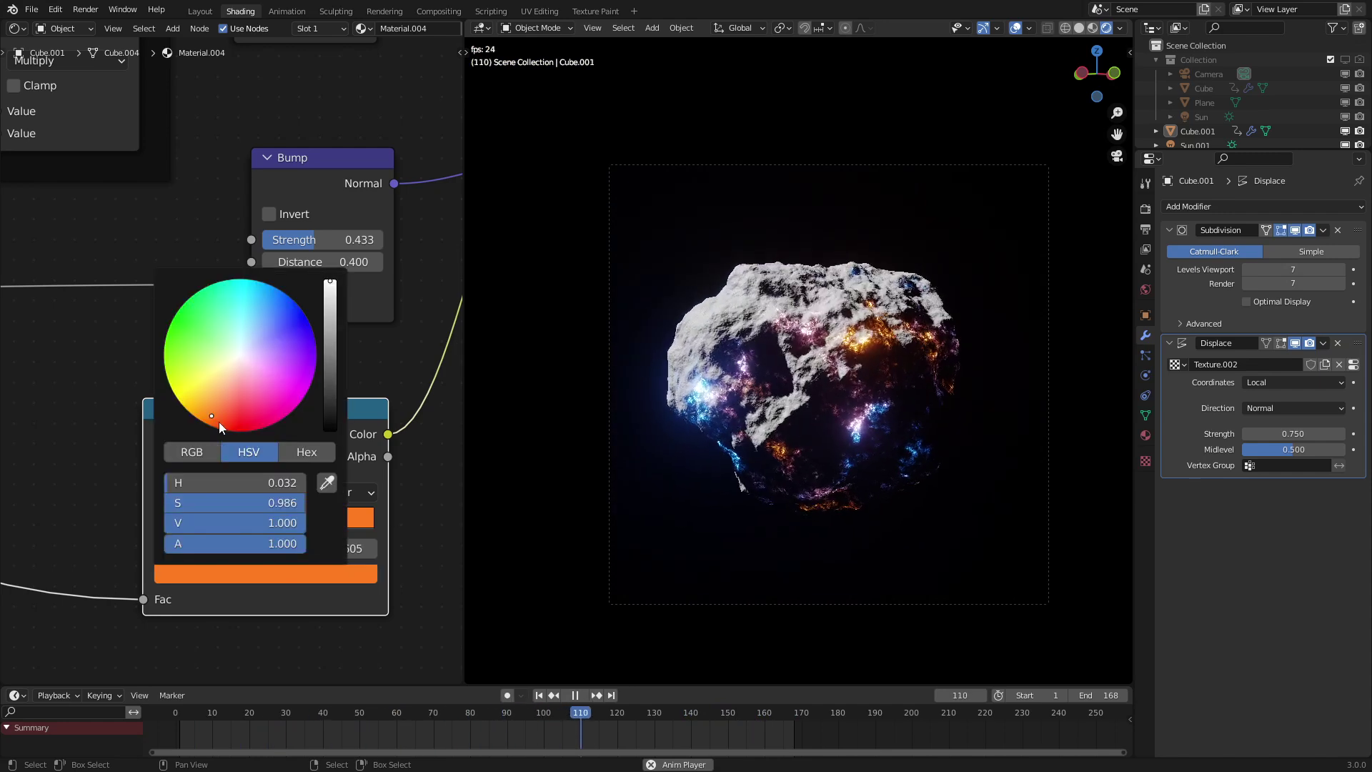
drag(212, 415, 228, 420)
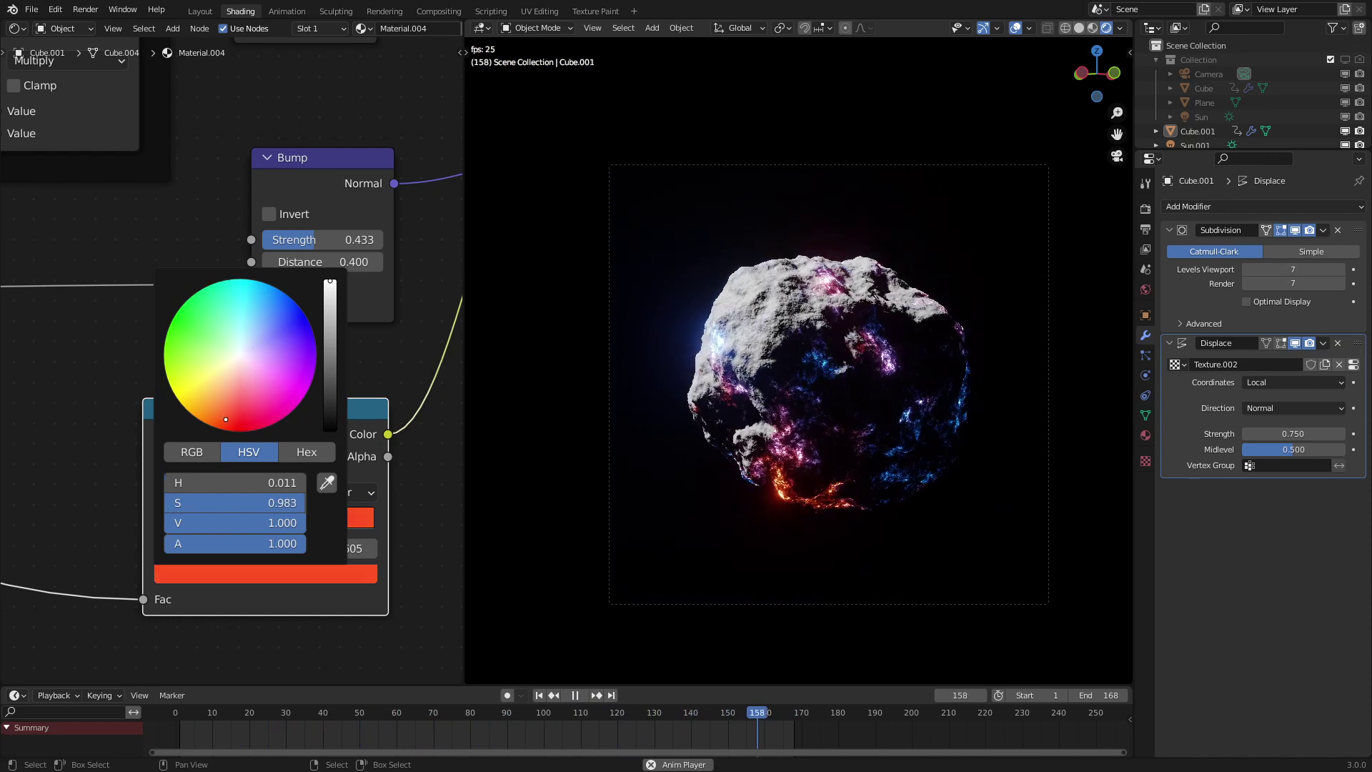
key(space)
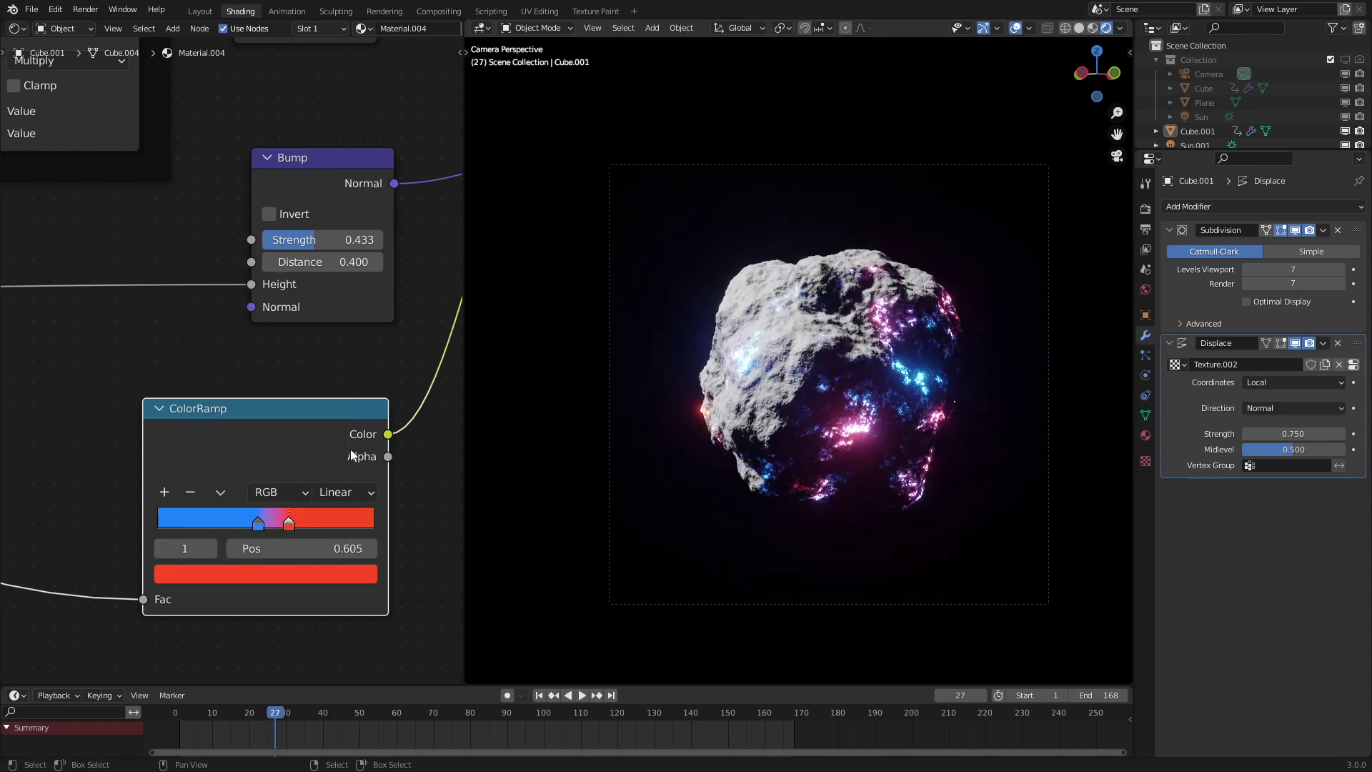
drag(351, 456, 363, 403)
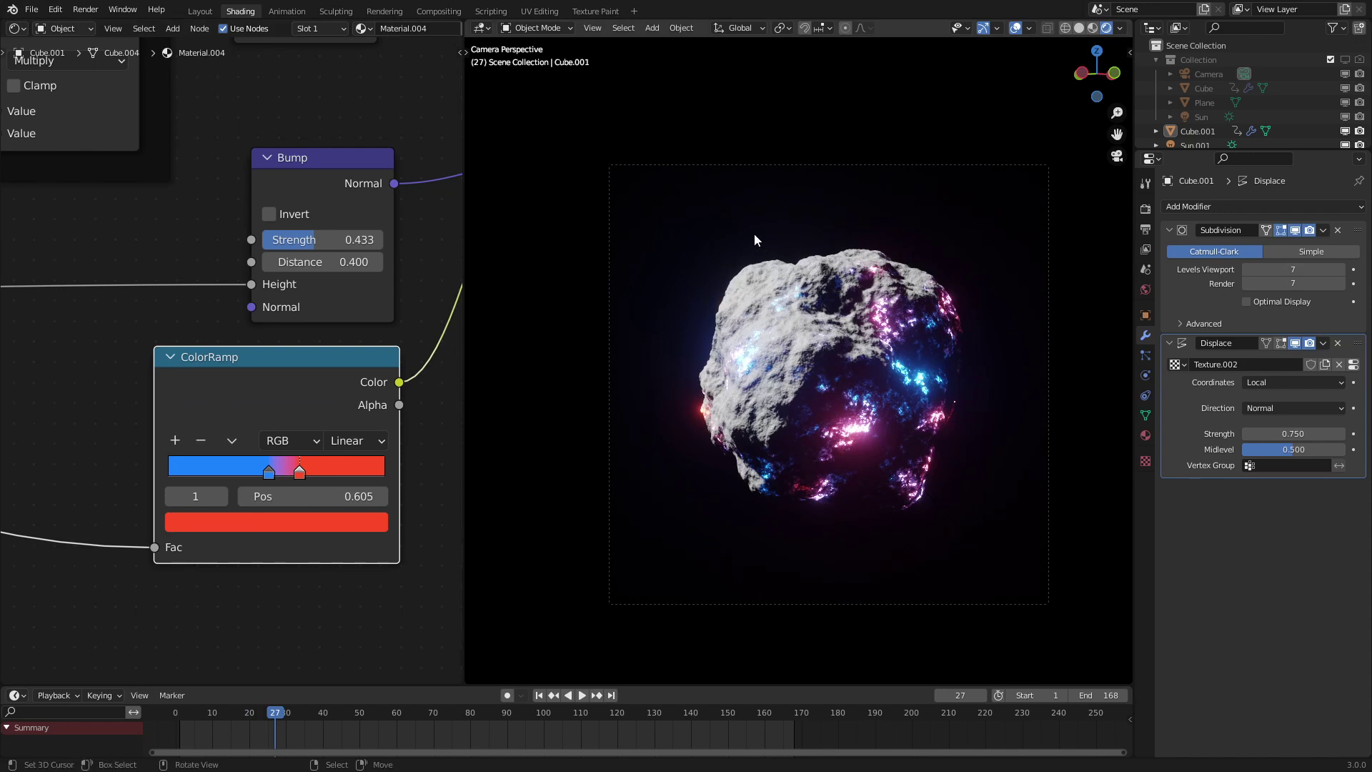
Step: Add a plane, clear its location to the world origin, and move it away from the asteroid
key(shift+a)
click(819, 240)
key(alt+g)
middle_drag(961, 354, 729, 375)
scroll(728, 376, down, 5)
key(g)
click(970, 371)
Step: Rotate the plane freely towards the camera and position it behind the asteroid in the camera view
key(r)
key(r)
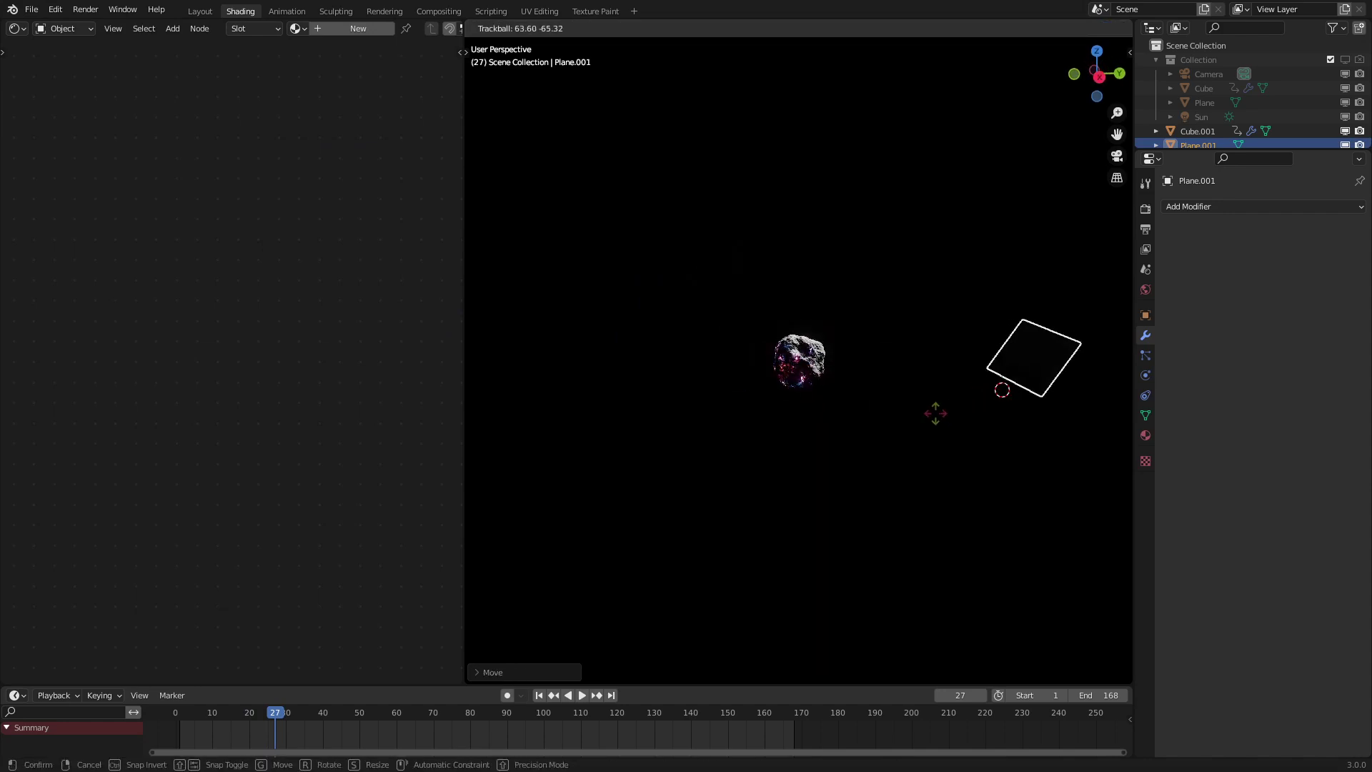
click(976, 415)
key(KP_0)
key(g)
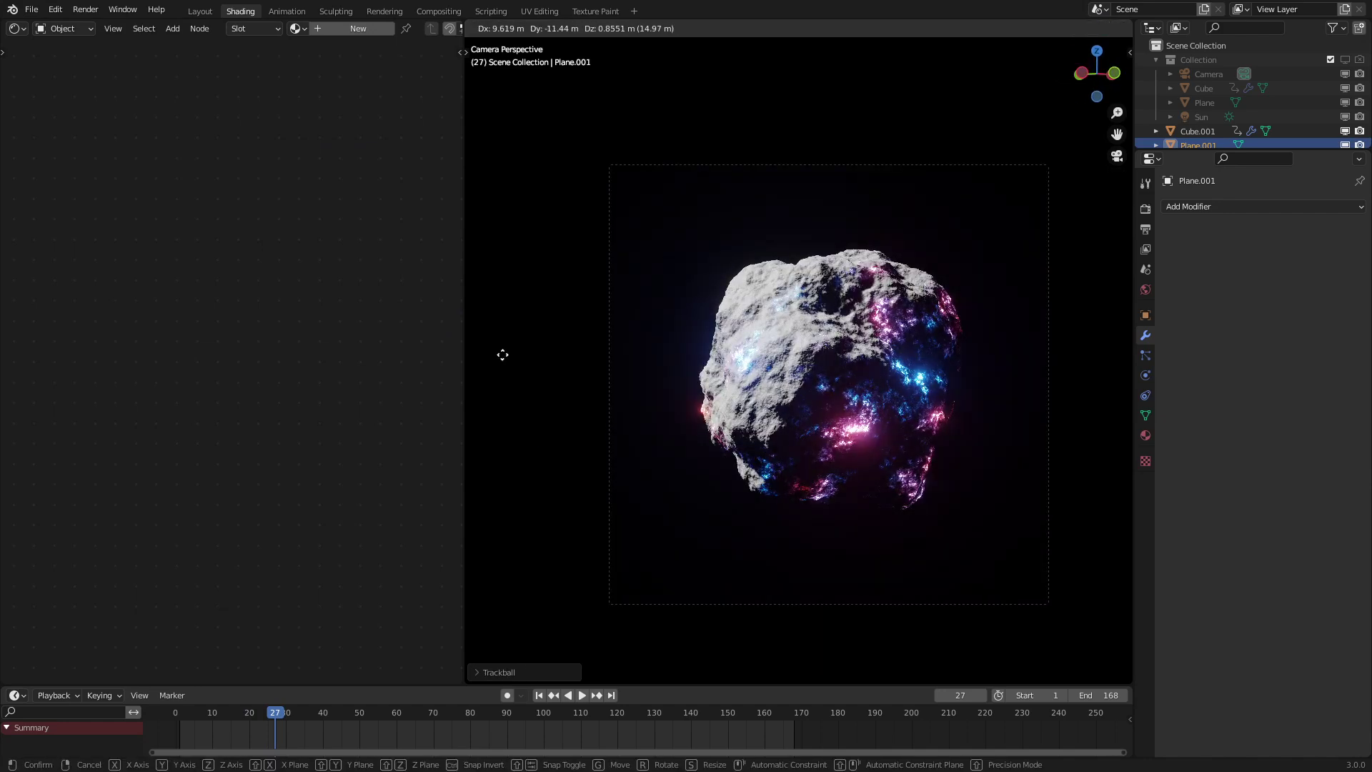
click(1080, 413)
key(r)
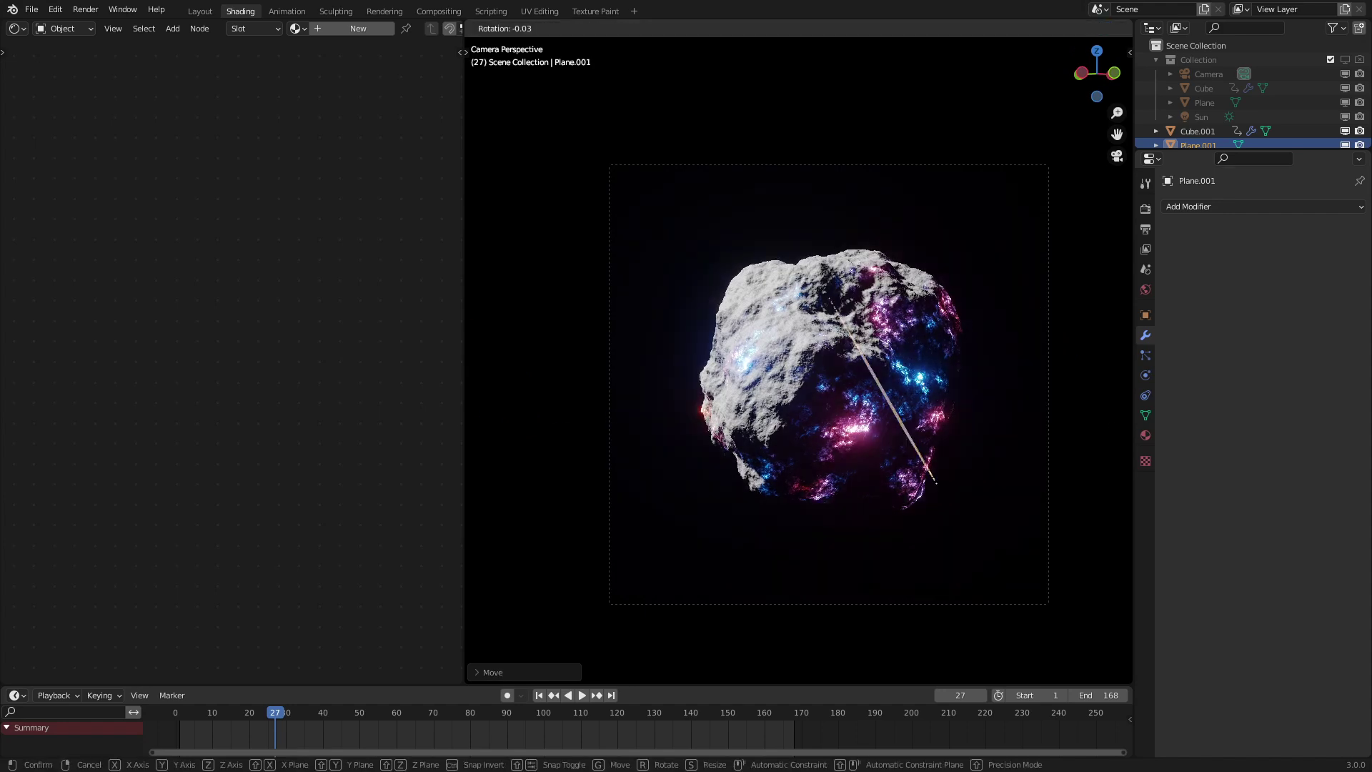
key(r)
click(906, 434)
Step: Scale the plane up and reposition it so it fills the camera frame behind the asteroid
key(s)
click(958, 523)
key(g)
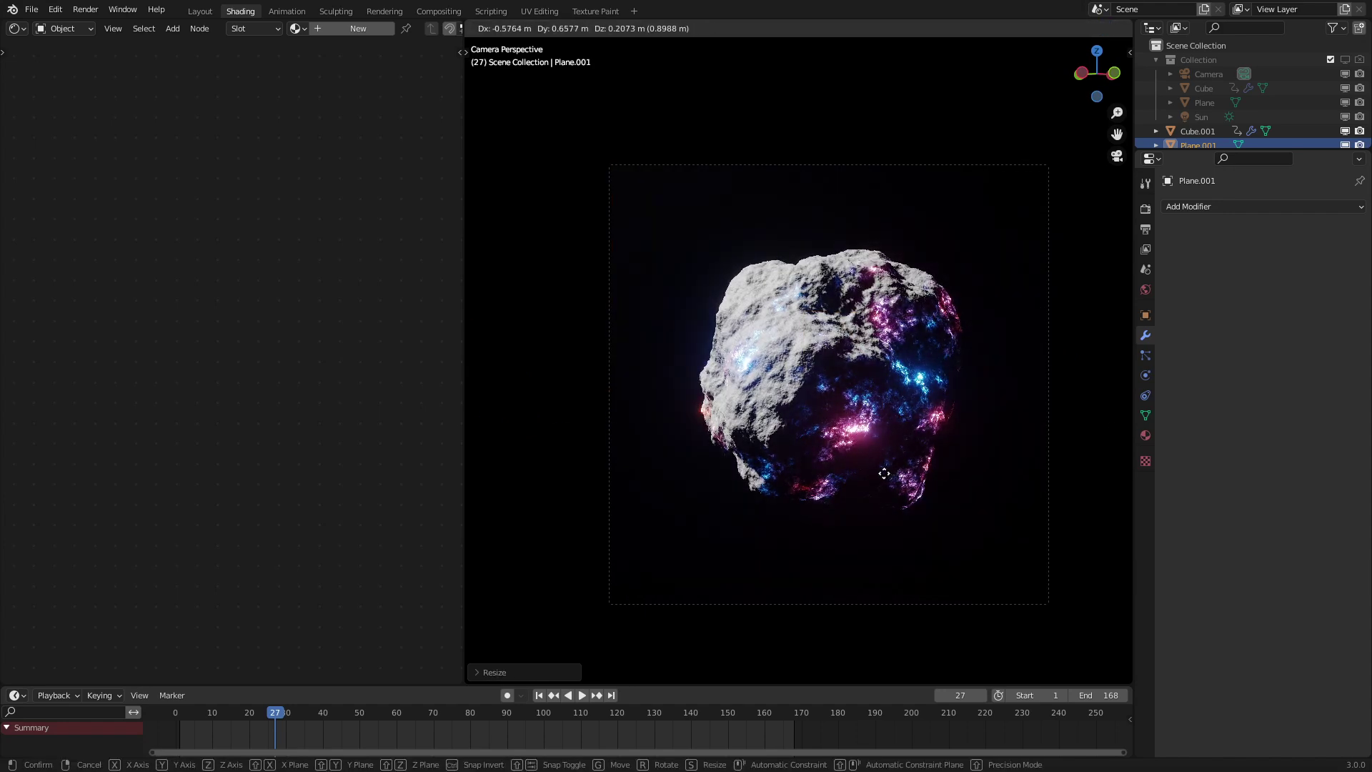
click(883, 473)
mouse_move(883, 473)
middle_down()
mouse_move(895, 455)
mouse_move(787, 465)
mouse_move(905, 475)
middle_up()
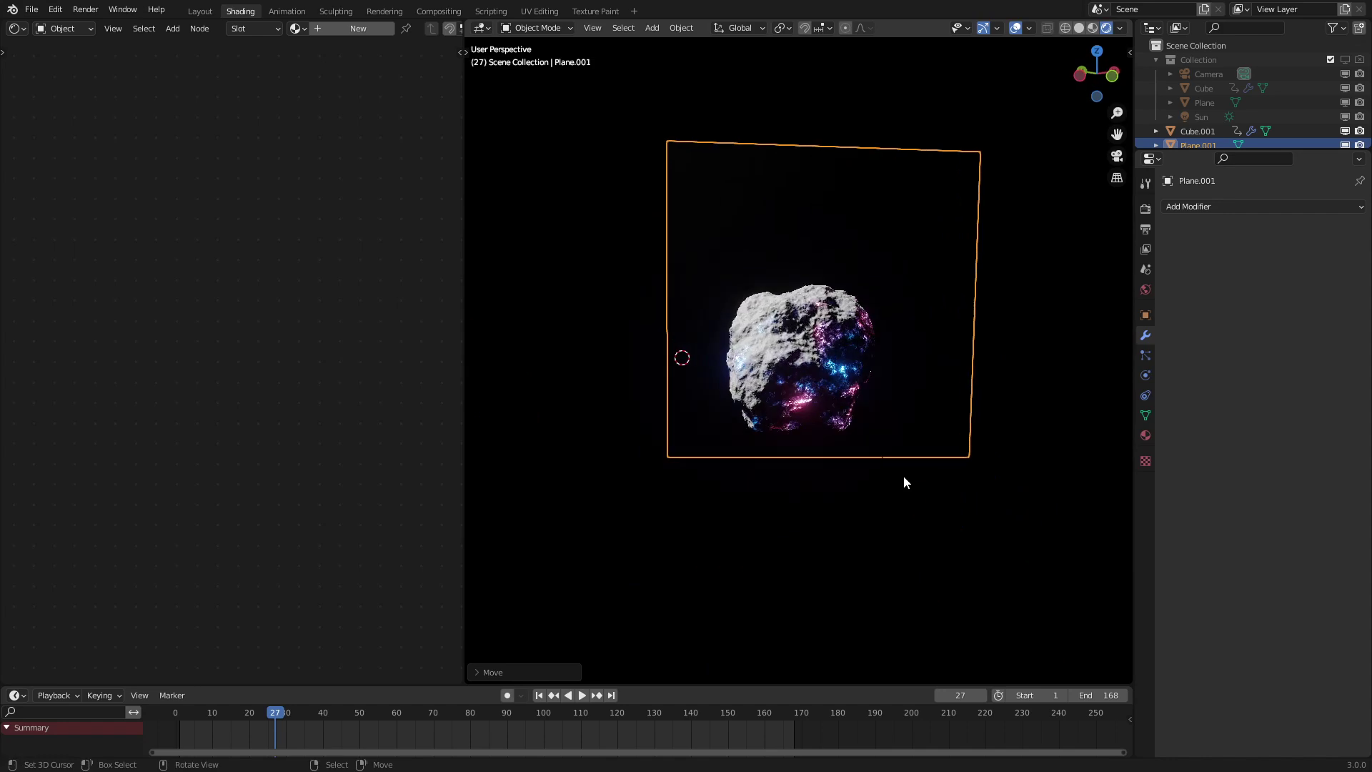
key(KP_0)
Step: Create a new material for the backdrop plane and add a Voronoi Texture node before the Principled BSDF
click(1145, 435)
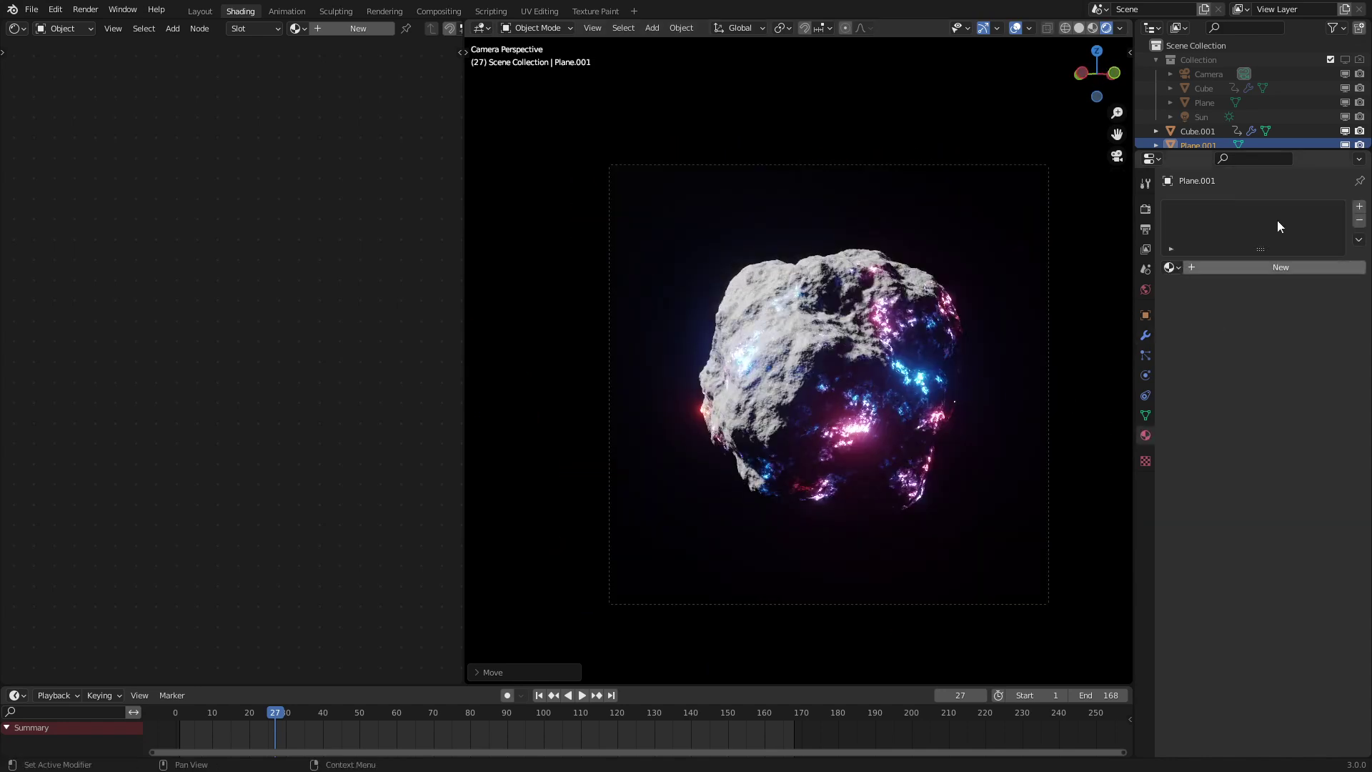
click(1314, 264)
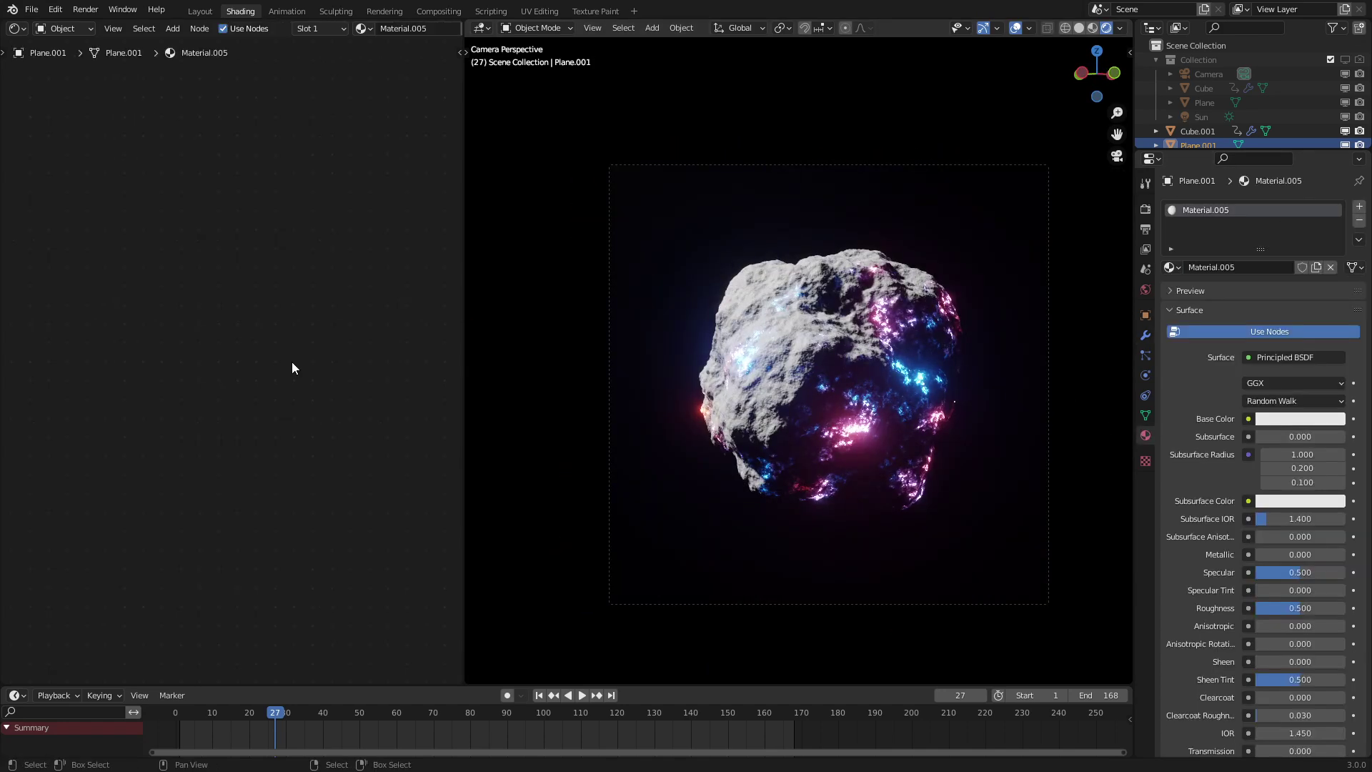
middle_drag(291, 362, 357, 366)
key(shift+a)
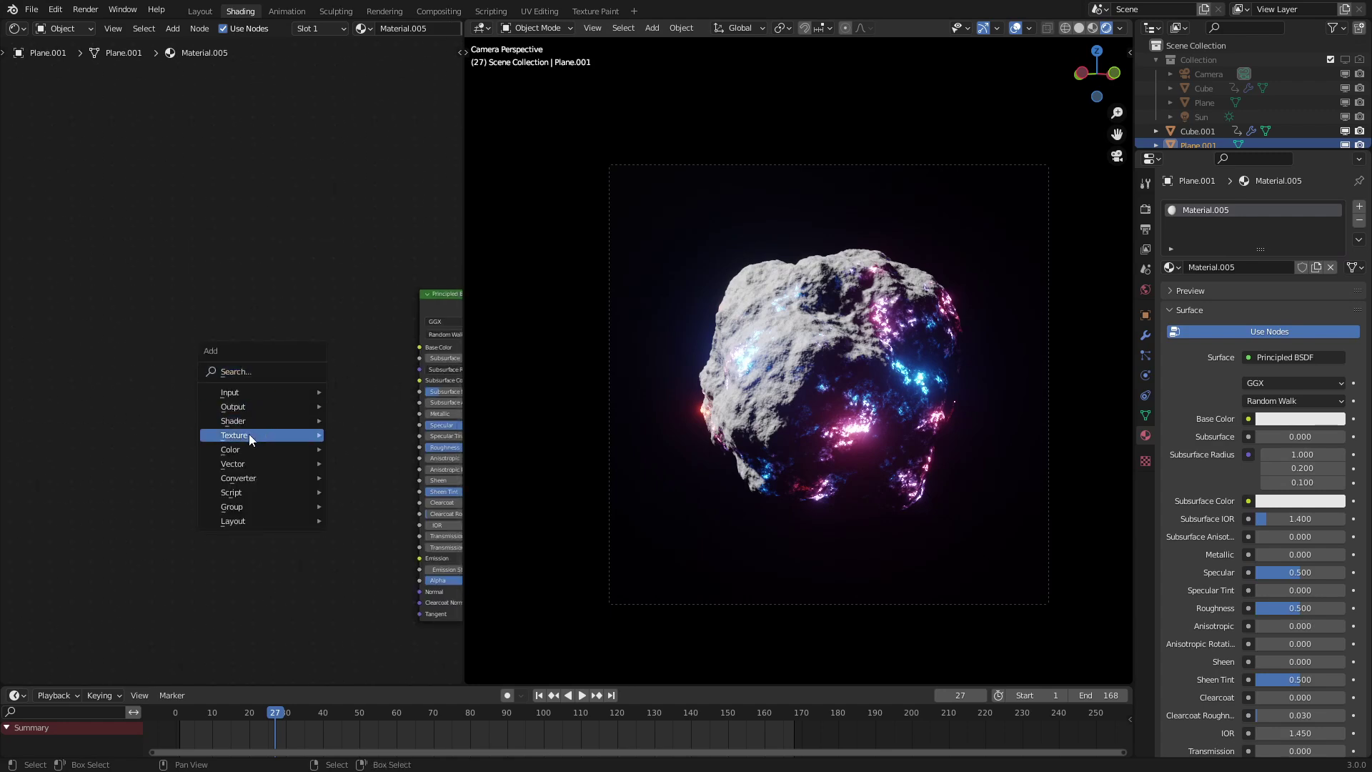
mouse_move(263, 434)
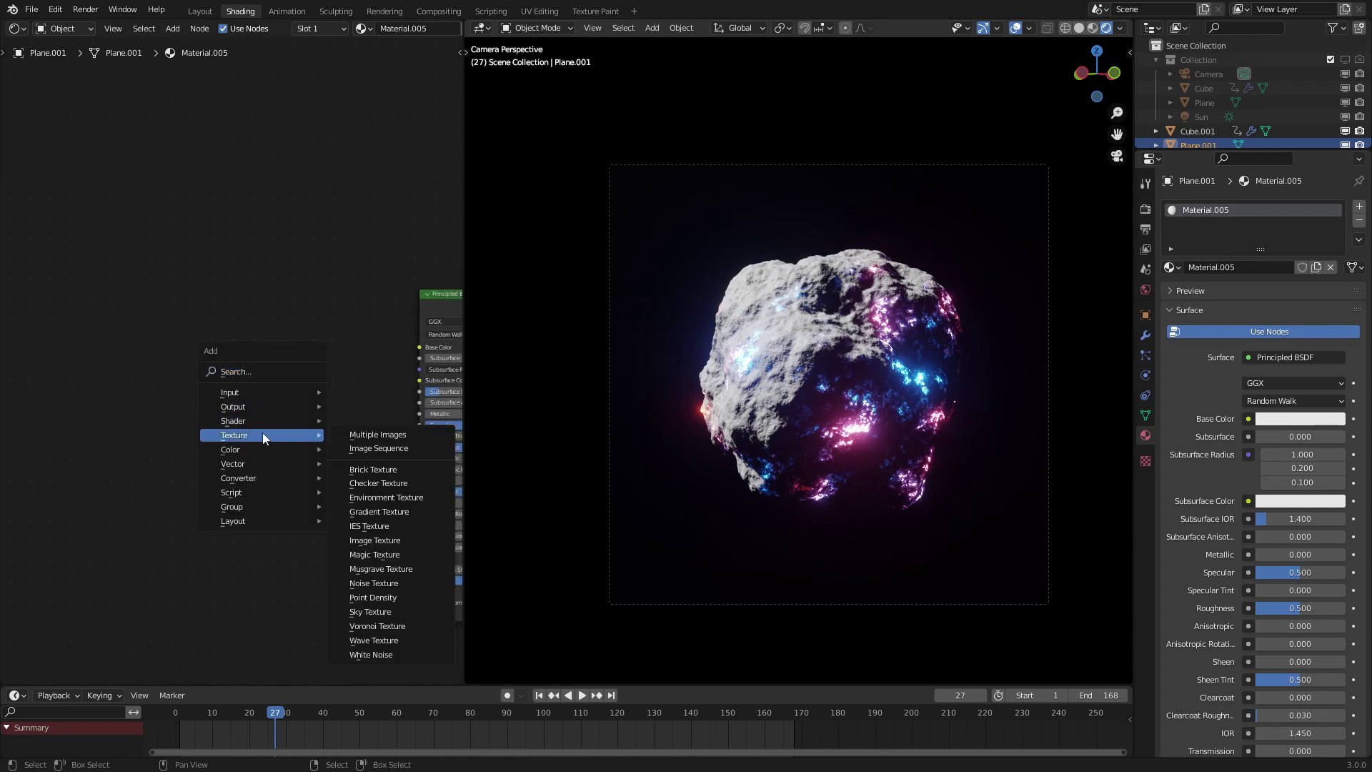
click(366, 626)
click(272, 328)
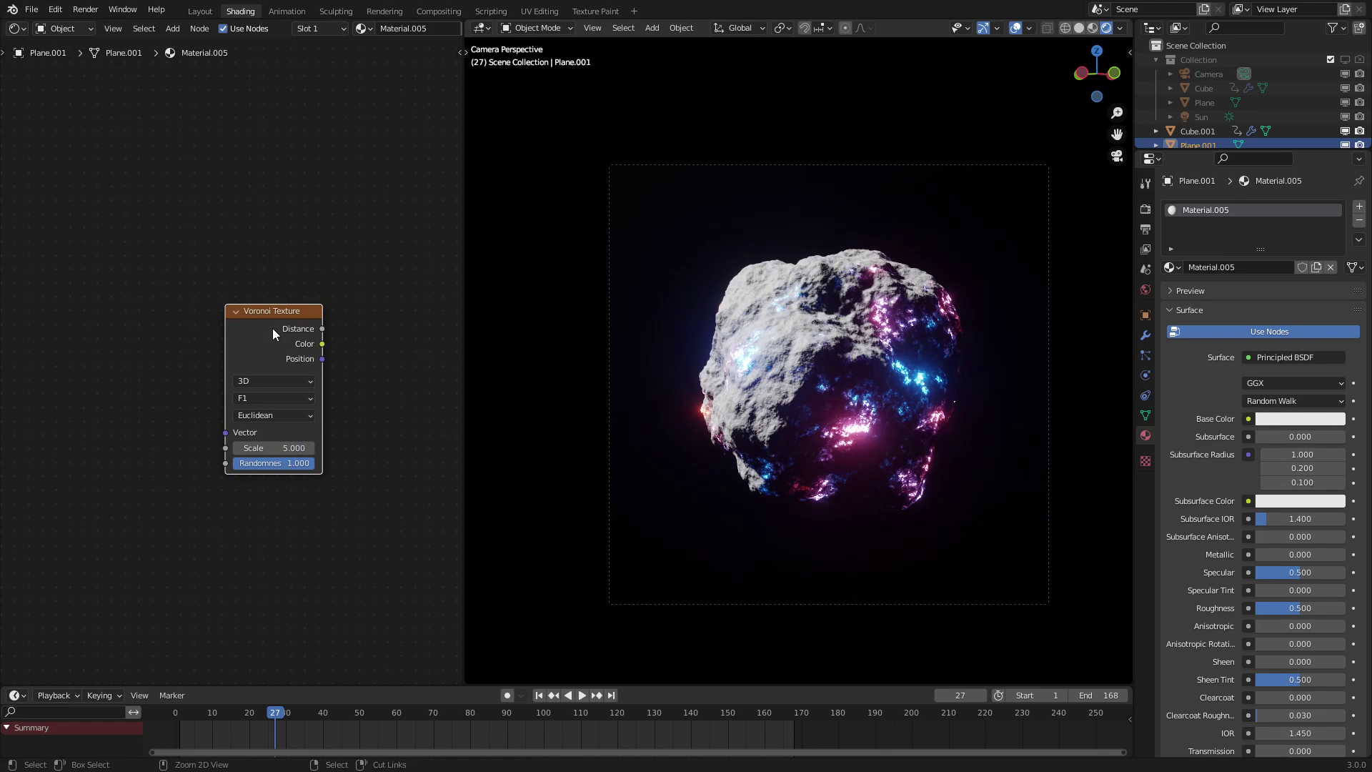
Step: Add Mapping and Texture Coordinate nodes to the Voronoi Texture, feed UV into the mapping, and set the Voronoi to 2D
key(ctrl+t)
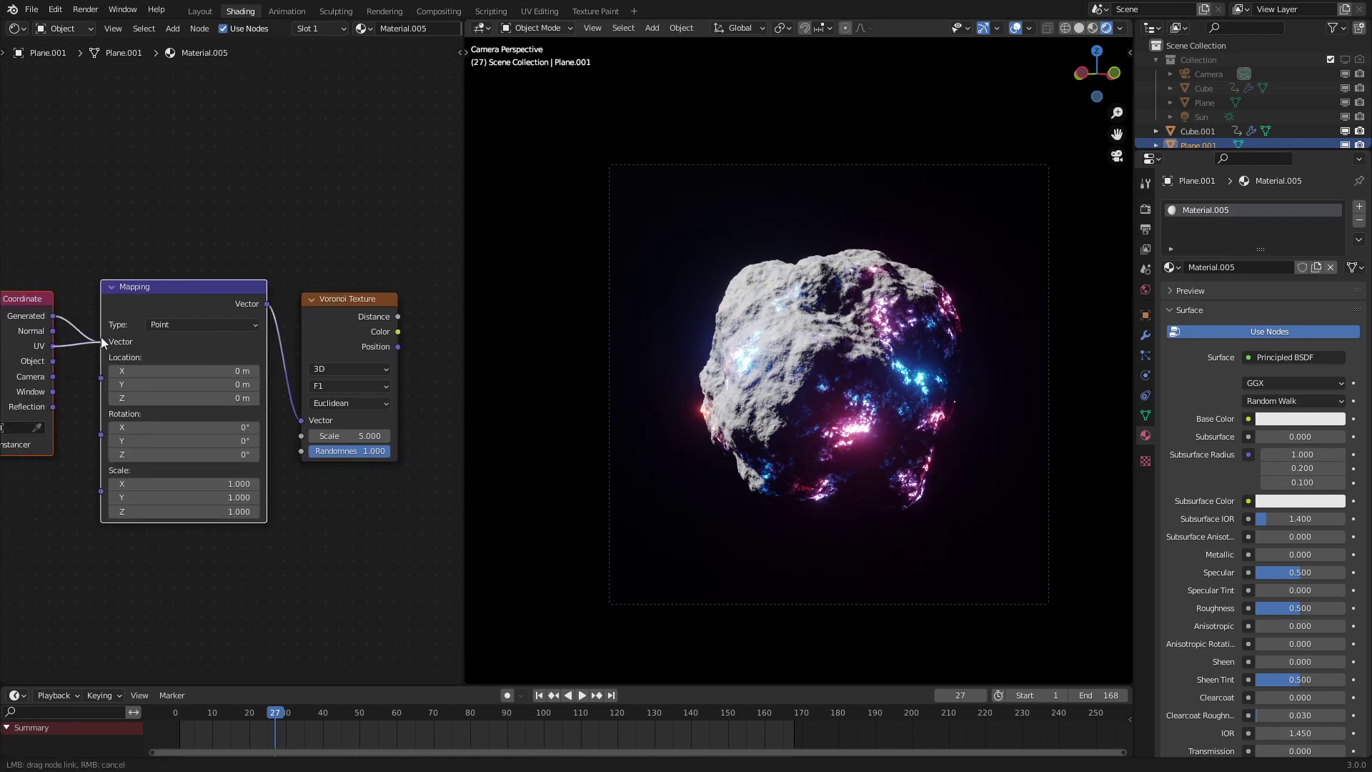
click(359, 368)
key(2)
middle_drag(359, 365, 185, 452)
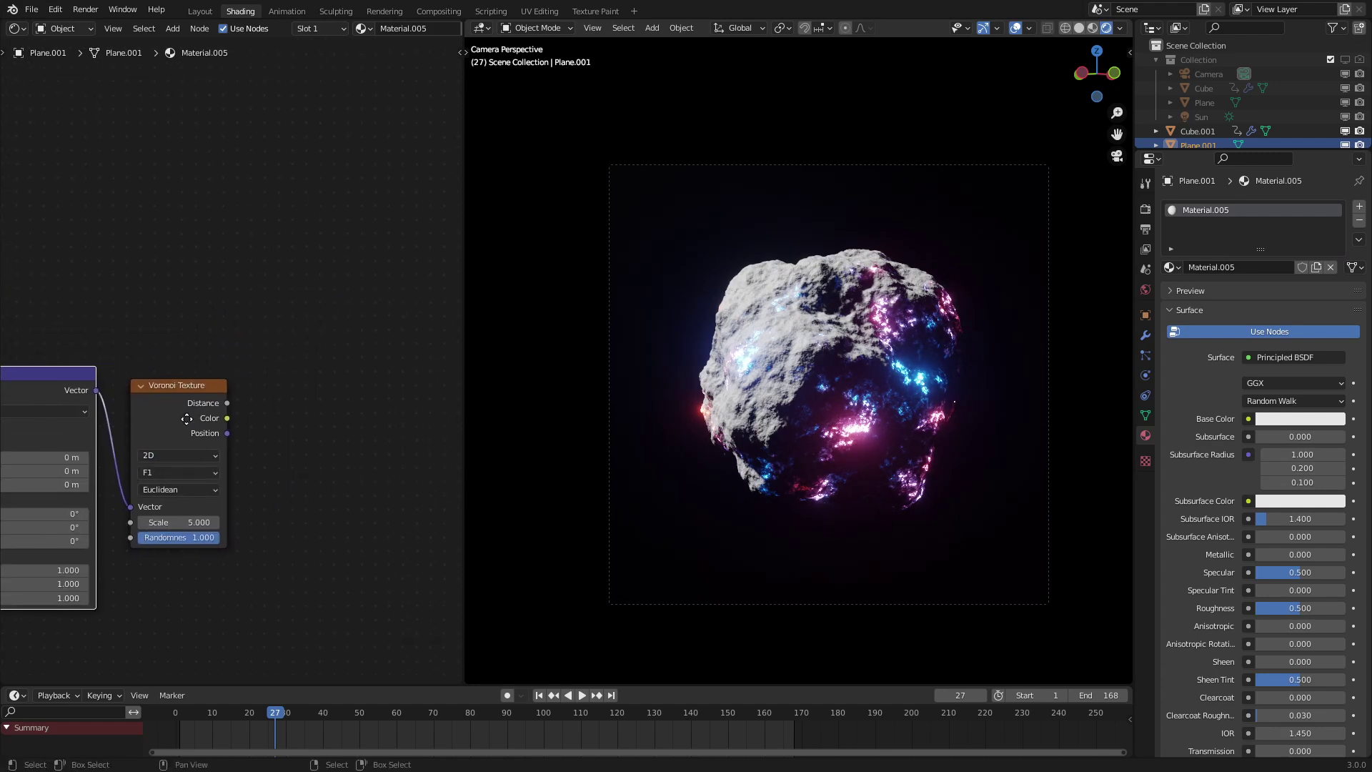
Step: Add a ColorRamp node and connect the Voronoi Texture's Distance output to its Fac
scroll(301, 391, down, 1)
key(shift+a)
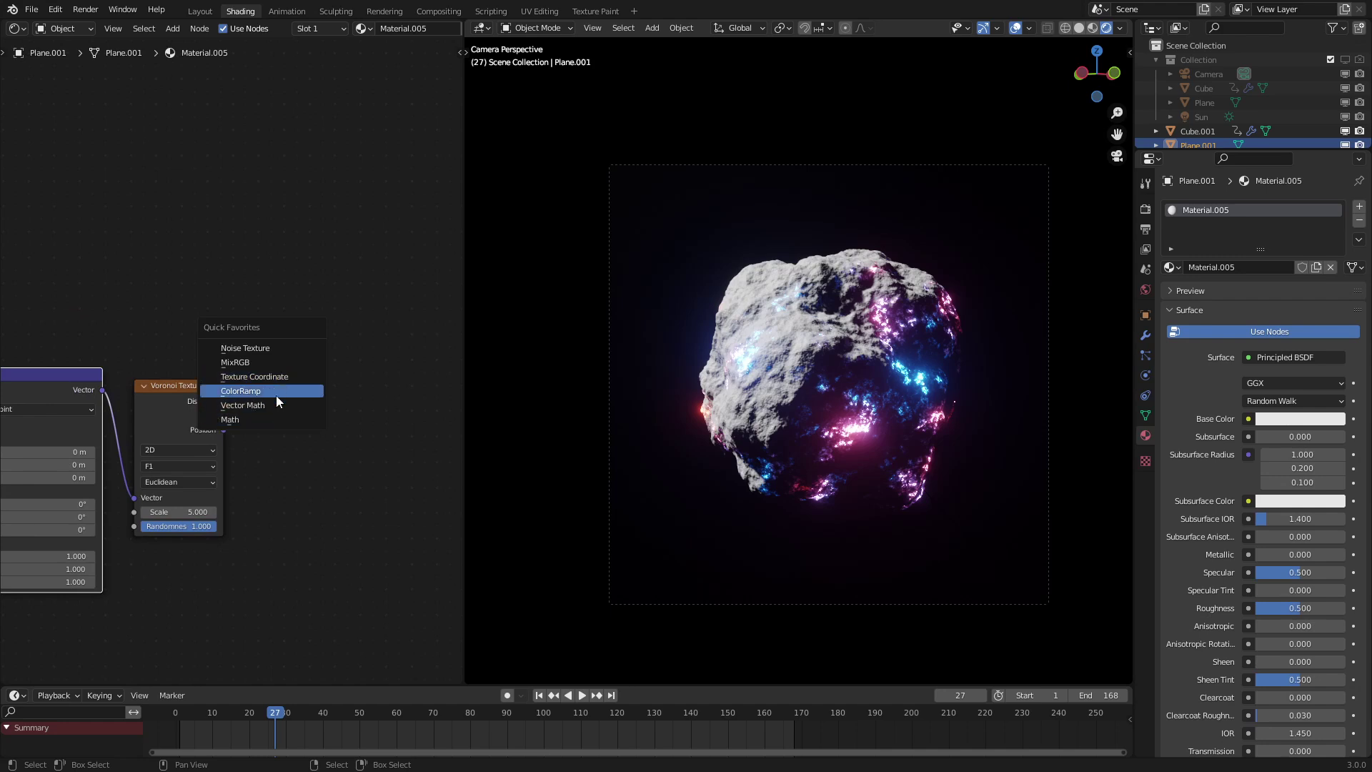
click(276, 396)
drag(223, 401, 341, 441)
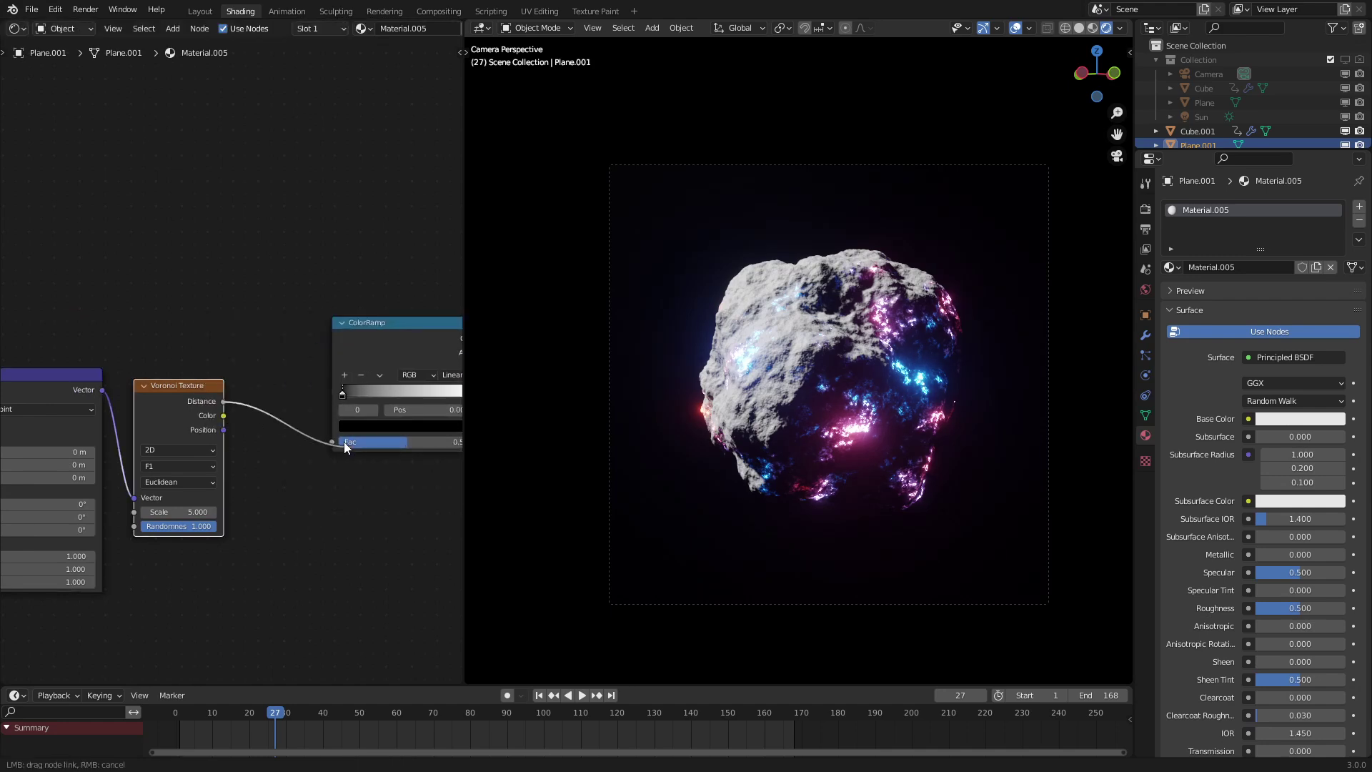
Step: Preview the plane's ColorRamp directly through a viewer and move its black stop to 0.423
ctrl+shift+click(370, 351)
middle_drag(370, 352, 261, 375)
drag(243, 412, 290, 413)
Step: Insert a Math node set to Add before the ColorRamp and connect the Voronoi's Color output to its second Value
scroll(230, 427, up, 2)
key(shift+a)
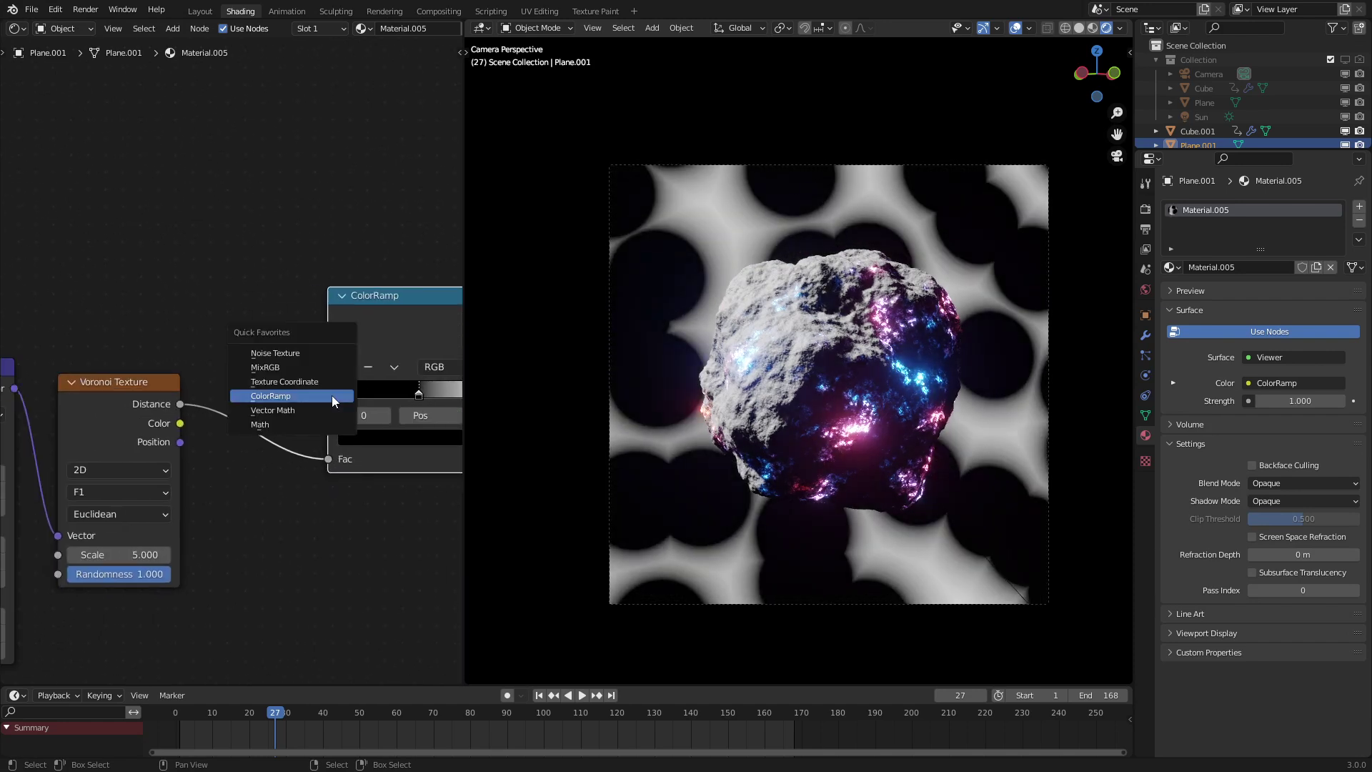
click(280, 422)
click(285, 425)
drag(182, 422, 248, 496)
Step: Reverse the ramp by moving the white stop to the start, and pull the black stop close behind it
middle_drag(372, 379, 97, 385)
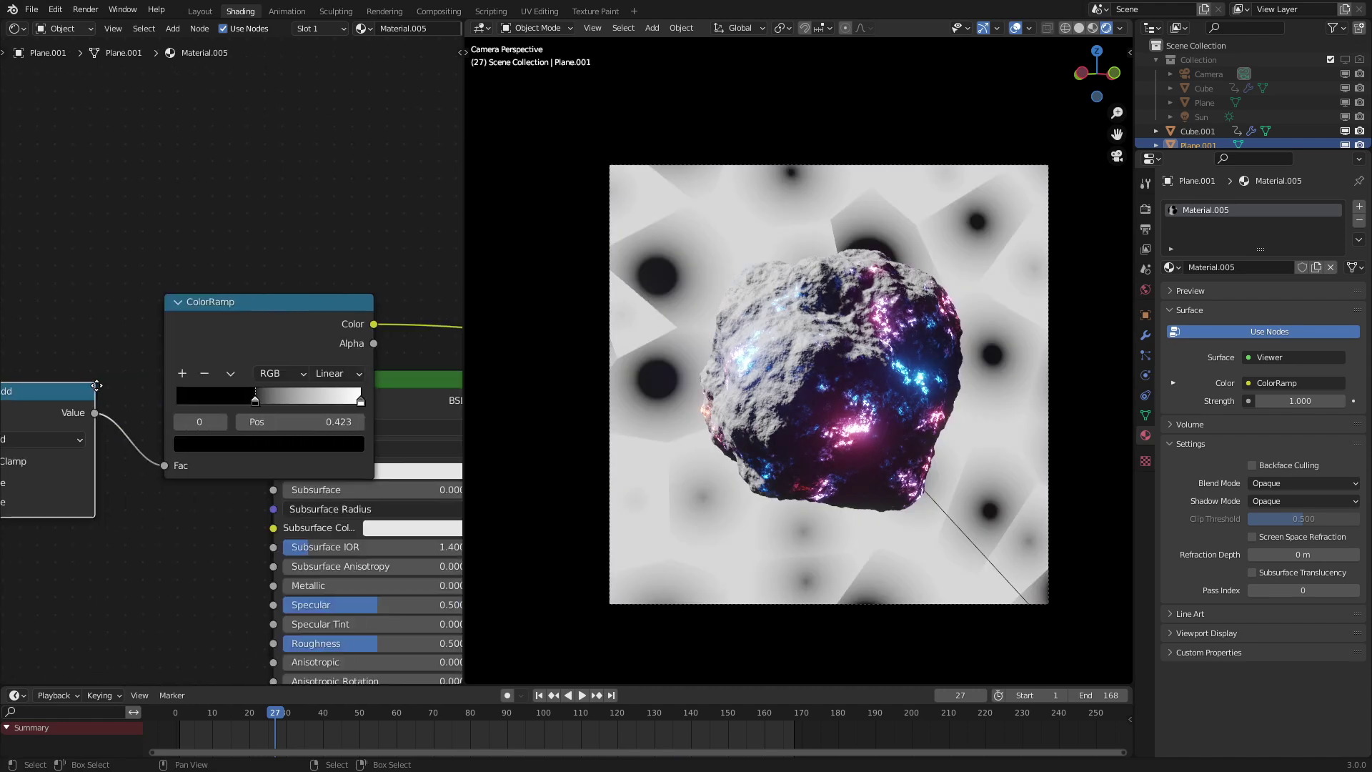
drag(360, 401, 83, 410)
drag(250, 402, 227, 403)
middle_drag(227, 403, 171, 350)
Step: Set the Voronoi Texture's scale to 70.1, inspect the star pattern on the plane, and return to the camera view
middle_drag(318, 448, 166, 469)
middle_drag(704, 196, 768, 207)
drag(103, 525, 163, 526)
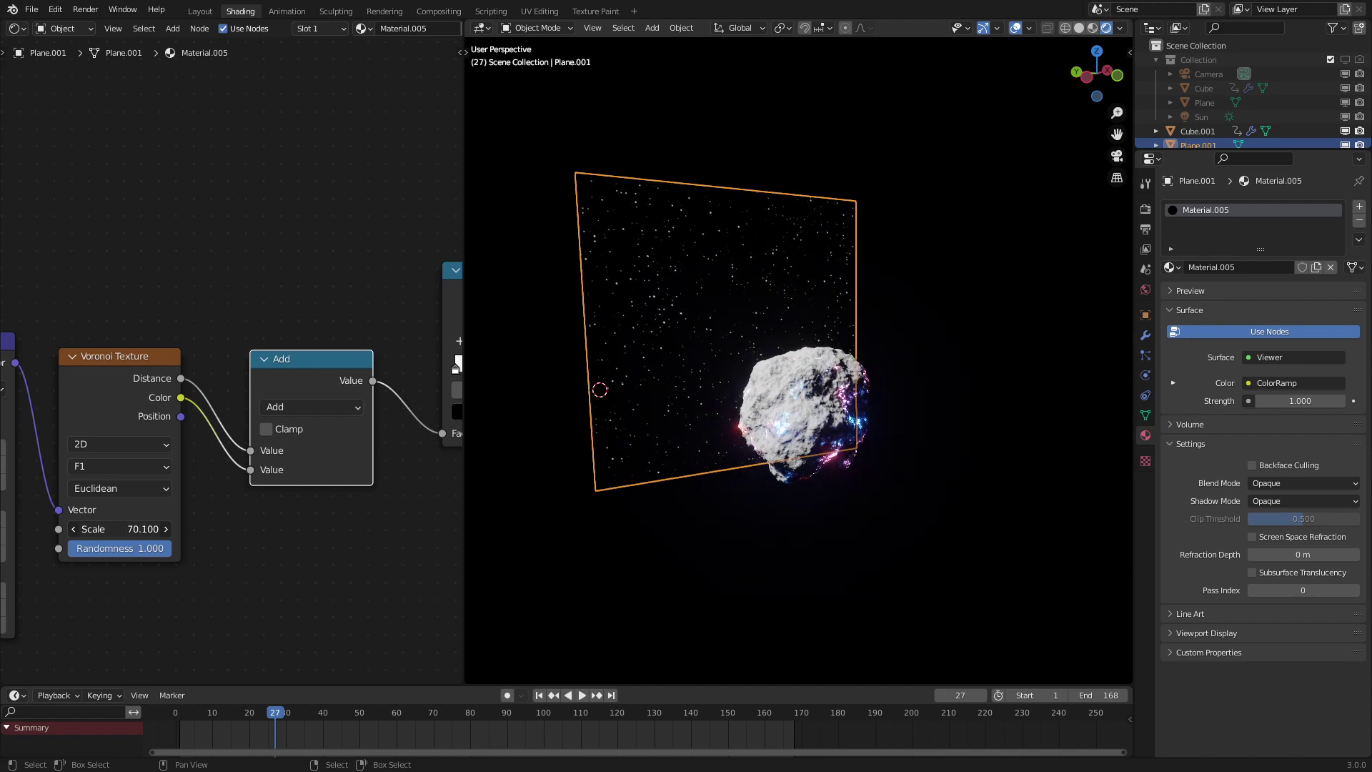
scroll(740, 435, up, 5)
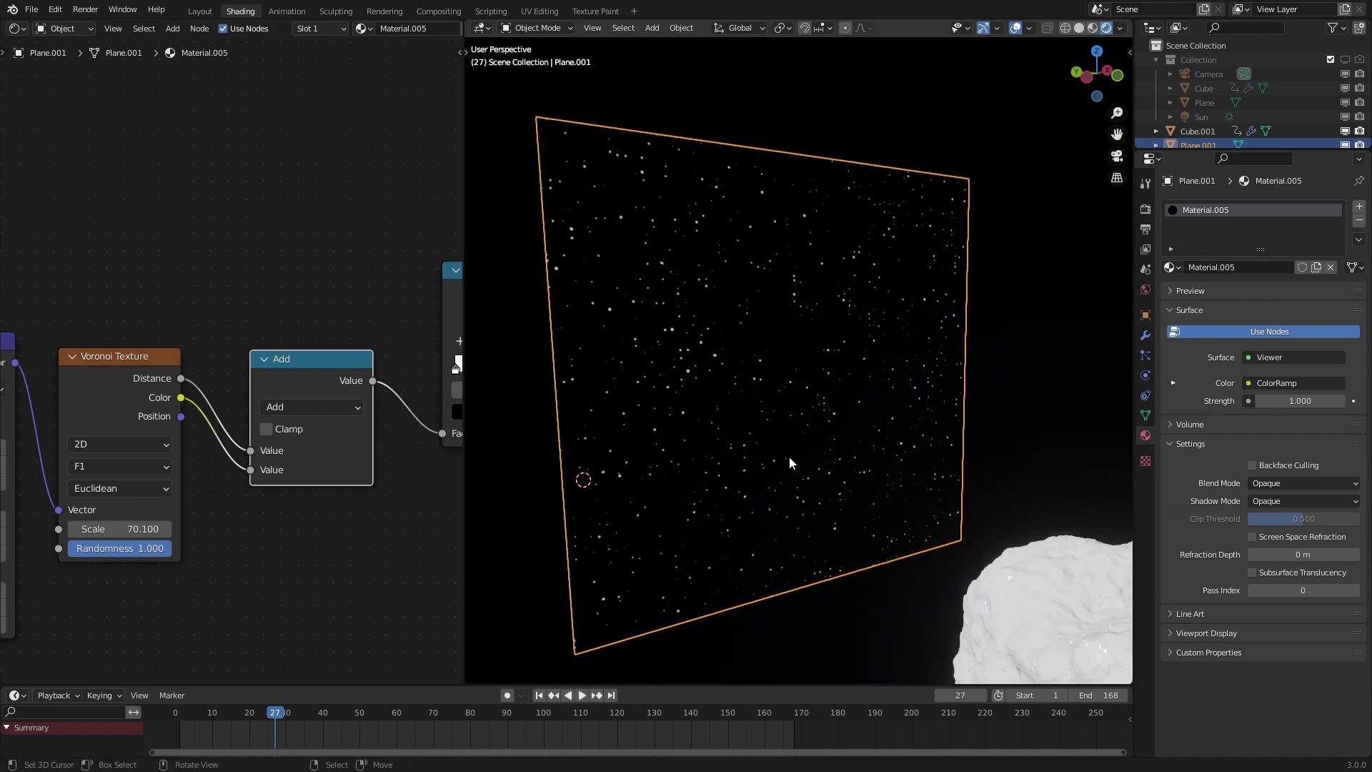
key(KP_0)
Step: Dim the stars by darkening the ramp's white stop to grey
middle_drag(303, 505, 156, 536)
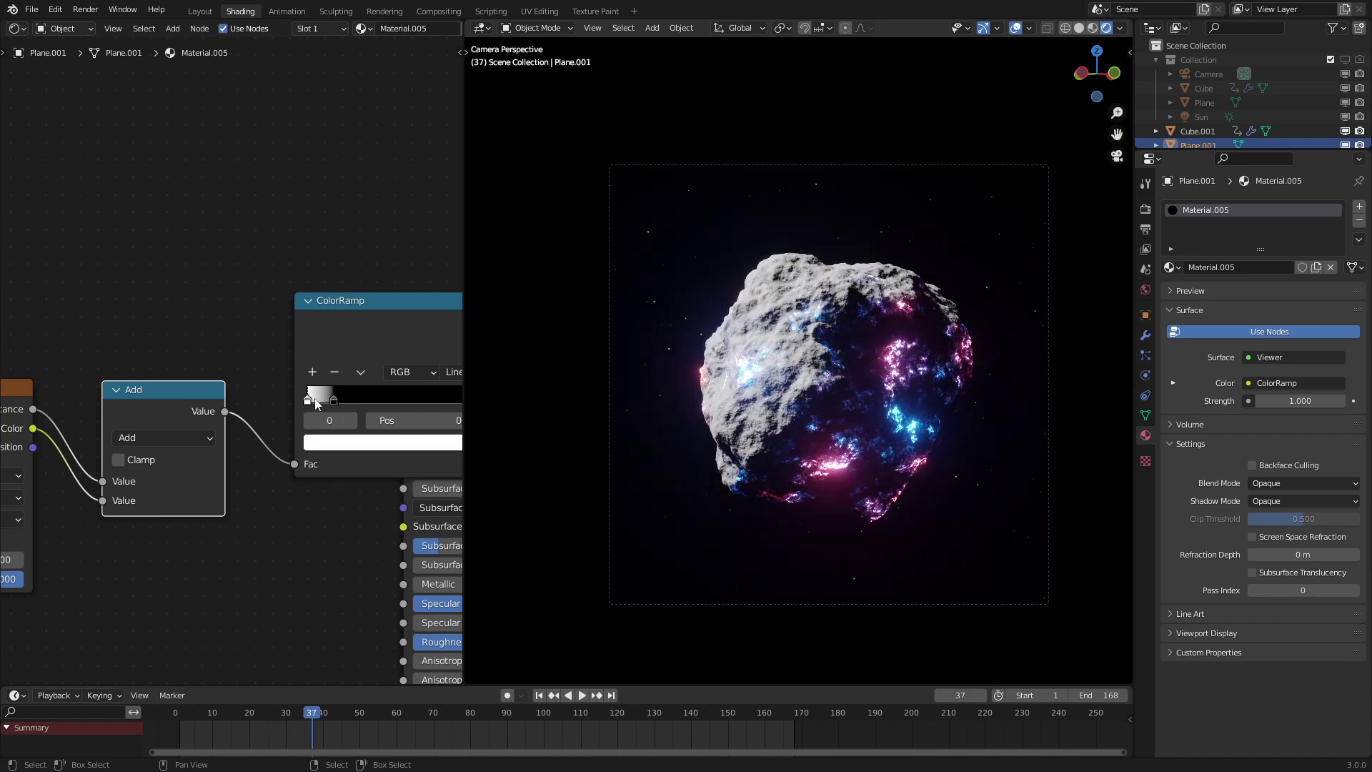
click(323, 441)
scroll(370, 300, down, 16)
scroll(370, 300, up, 5)
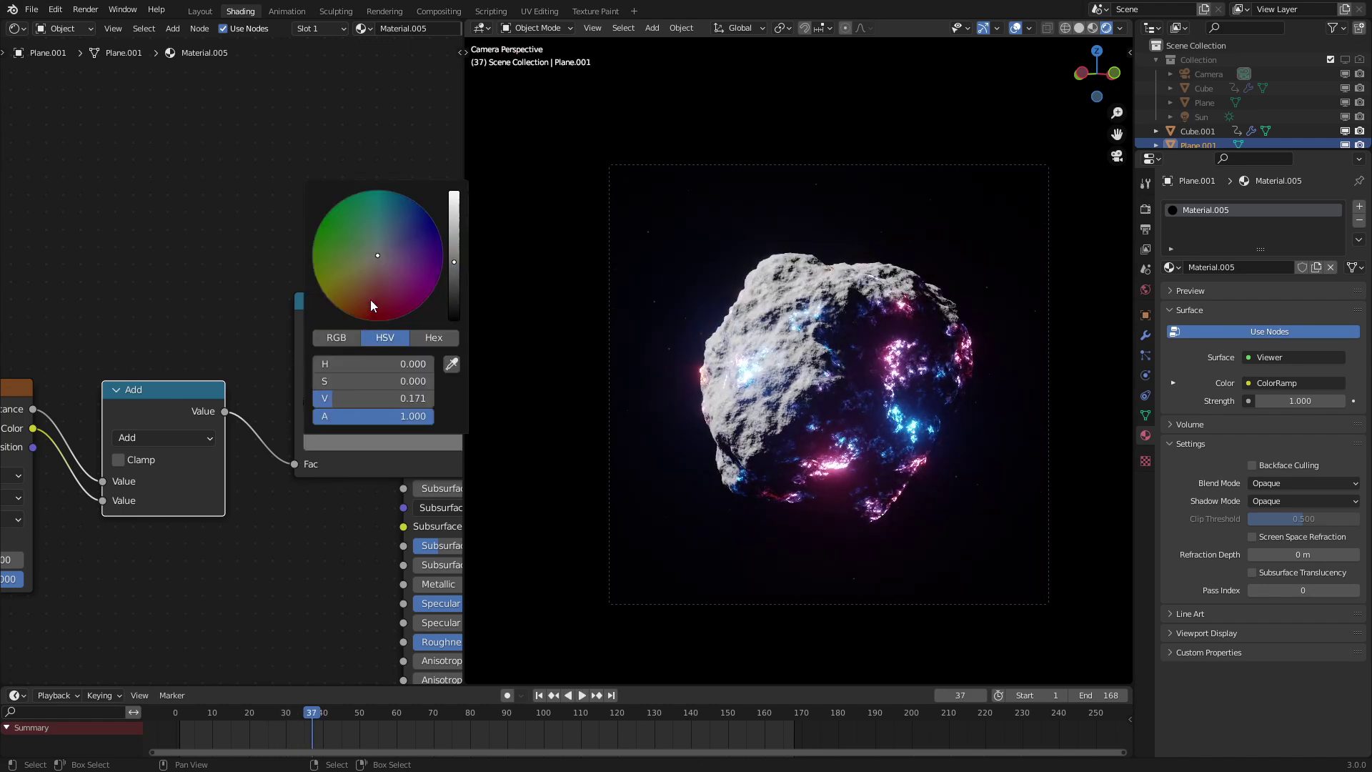
scroll(370, 299, up, 2)
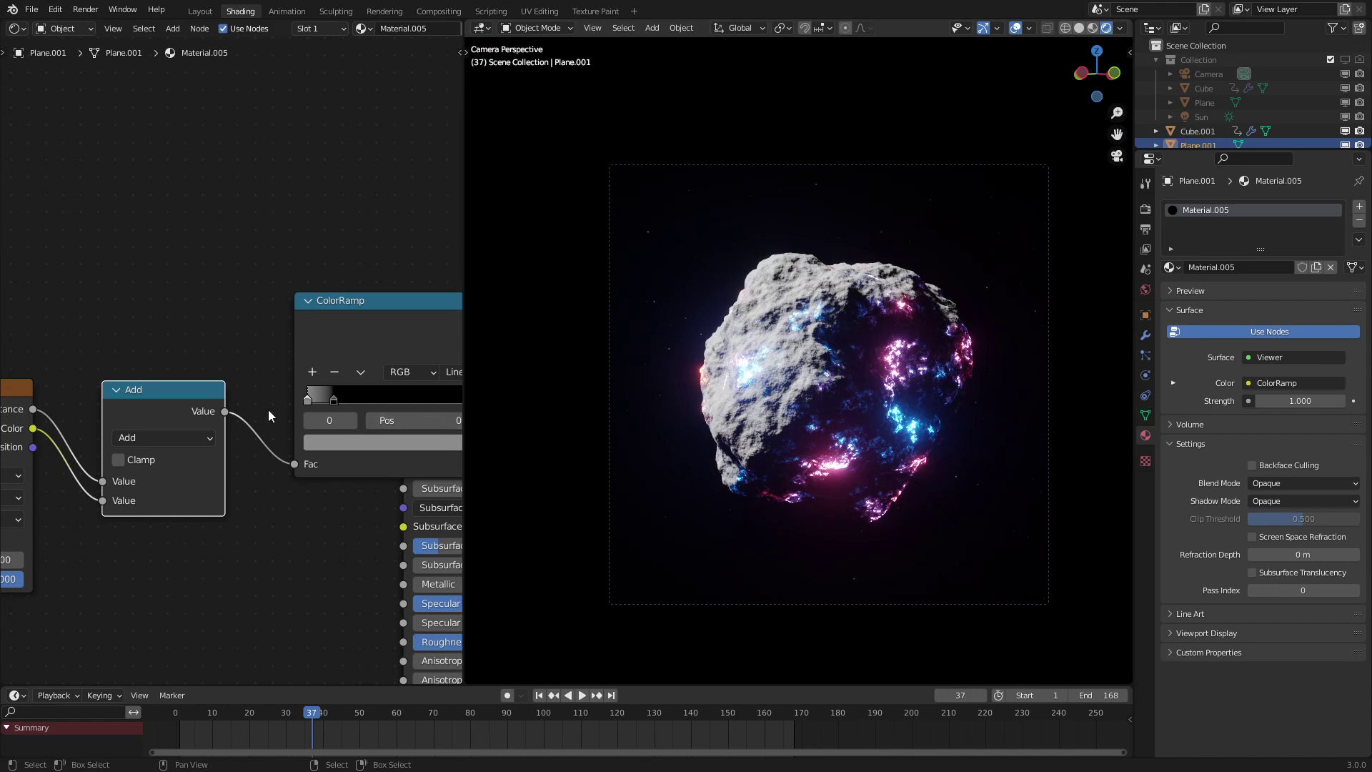
Step: Increase the Voronoi Texture's scale for smaller, denser stars
middle_drag(268, 414, 322, 441)
drag(224, 519, 296, 519)
middle_drag(350, 423, 343, 502)
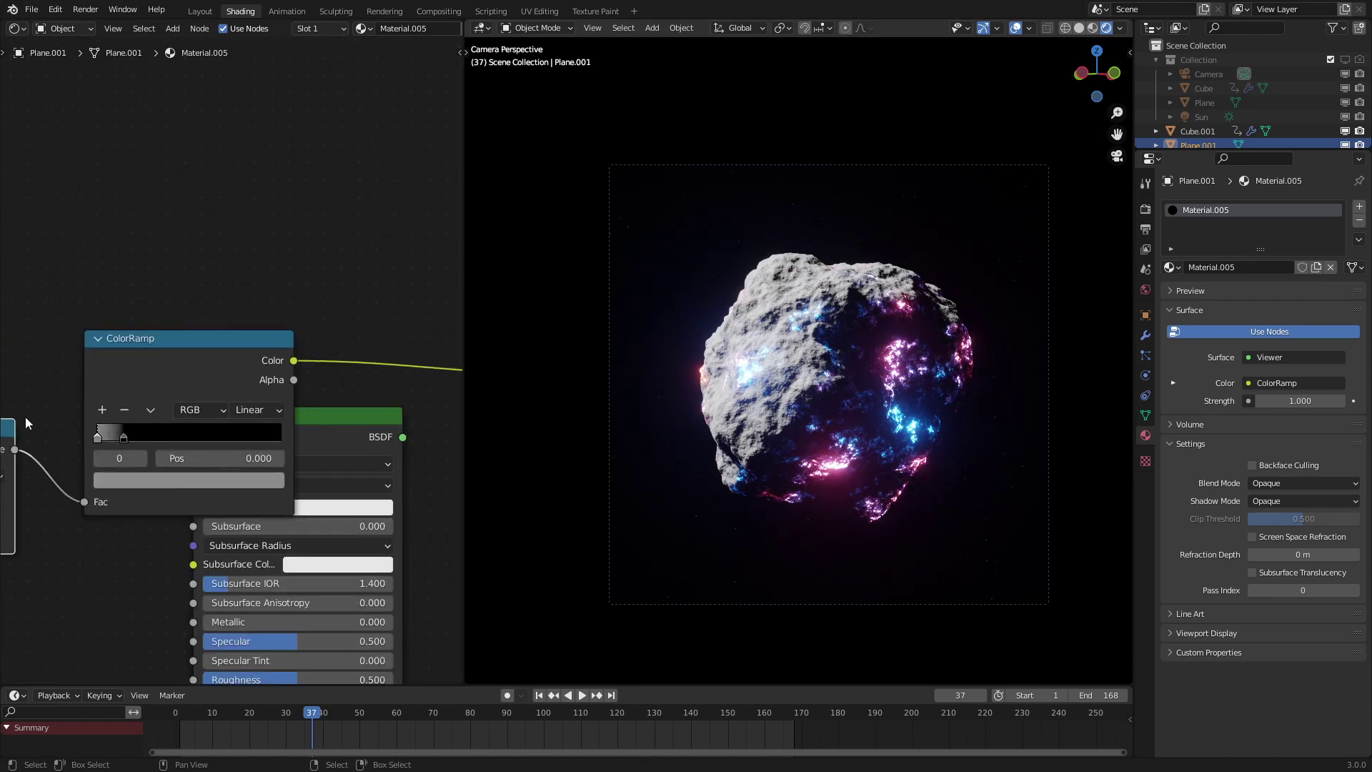
Step: Move the star ramp's black stop to 0.200
scroll(107, 429, up, 1)
click(120, 441)
drag(131, 436, 135, 436)
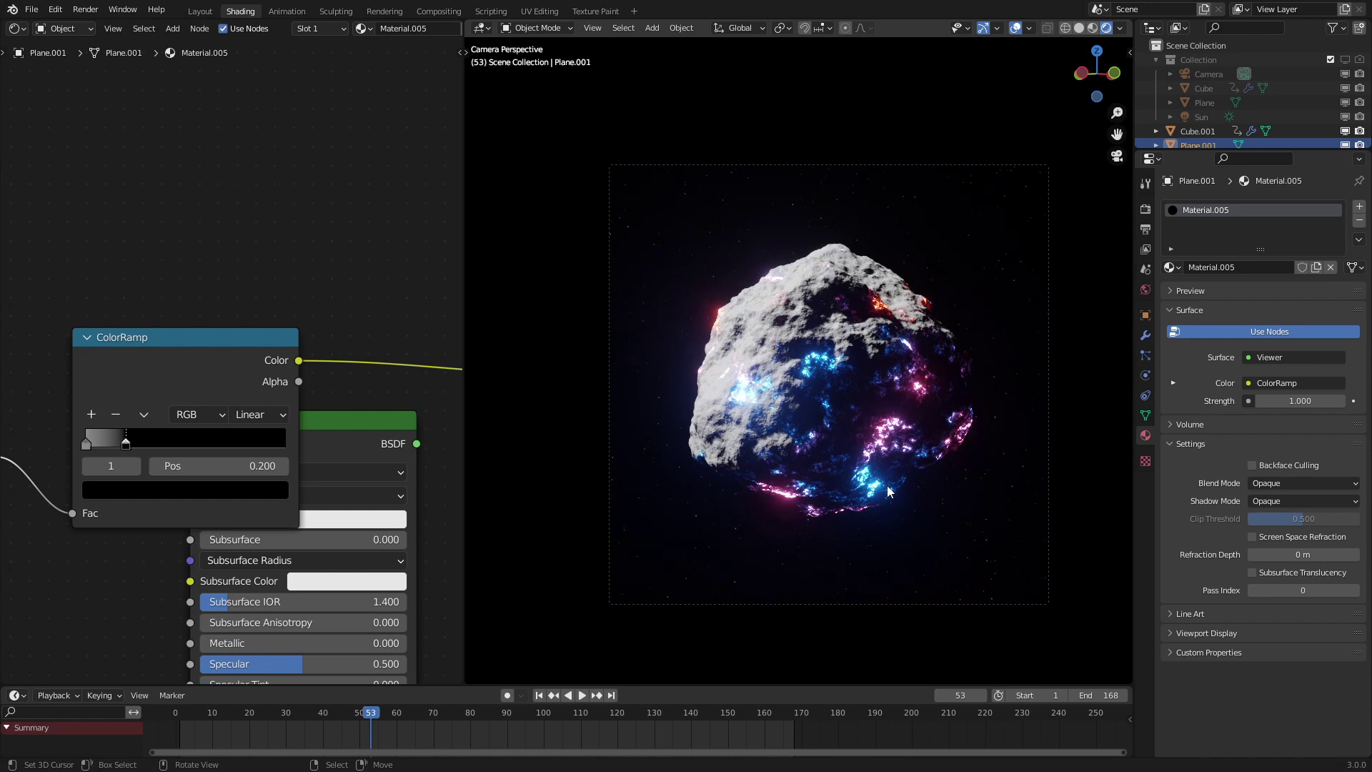
Step: Play the animation with the camera frame enlarged to review the asteroid against the starfield
key(space)
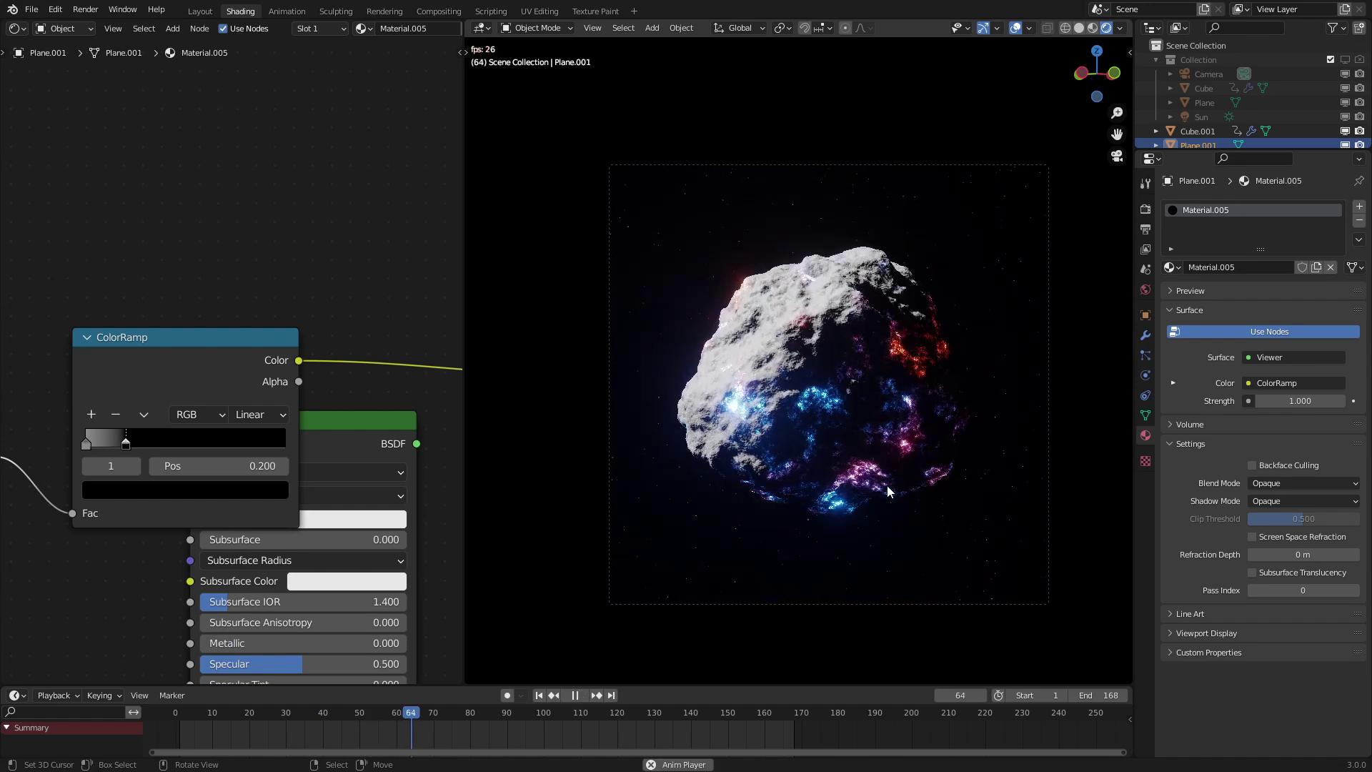
key(Home)
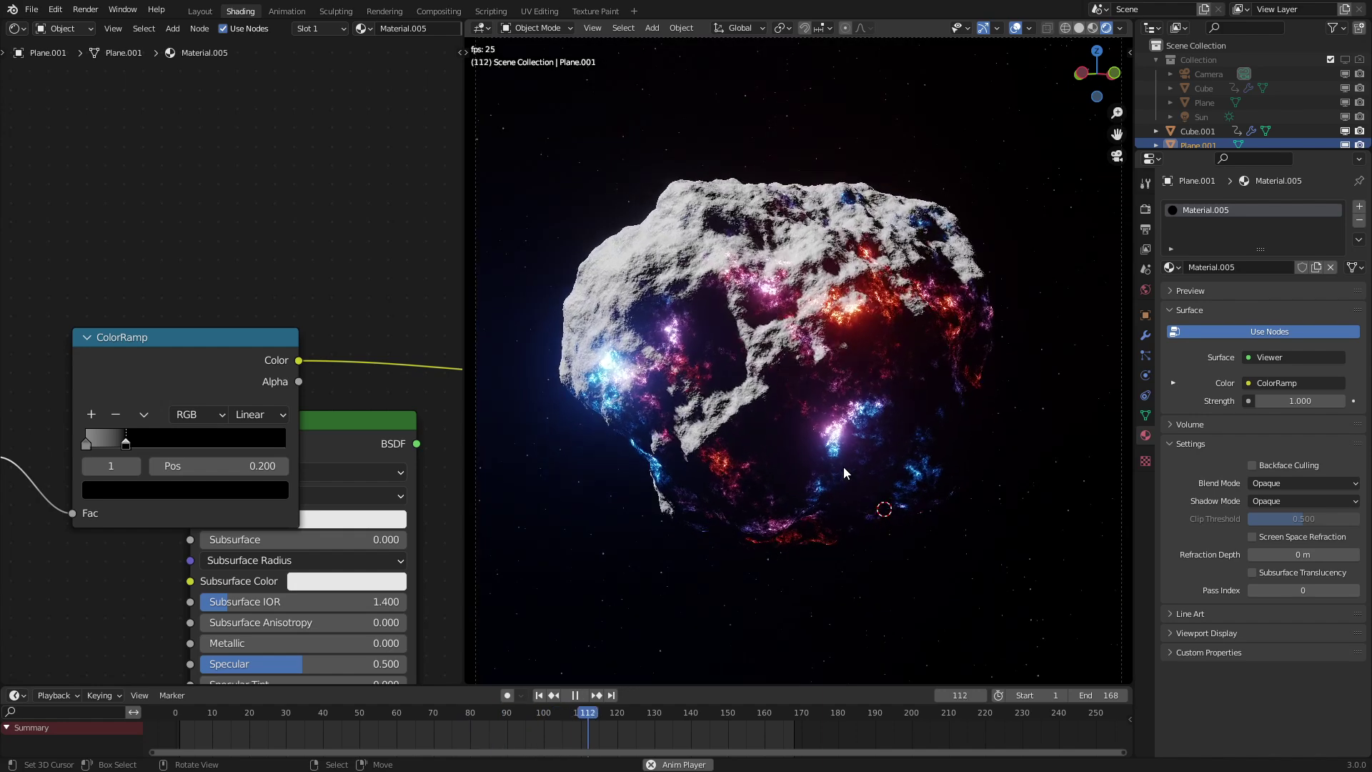